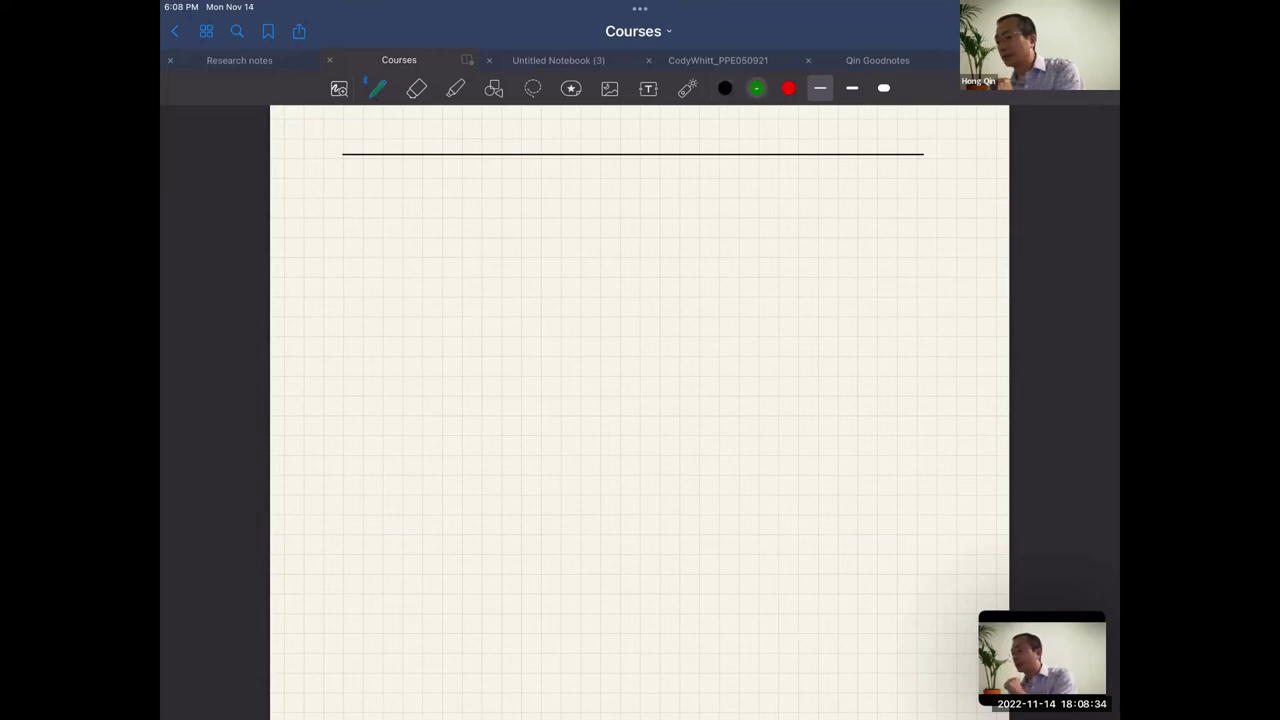
- Handwrite ATCGATA in green above the top line and add a circled 1 at top-left
mouse_move(411, 166)
left_mouse_down()
mouse_move(419, 143)
mouse_move(428, 165)
left_mouse_up()
left_click_drag(413, 155, 454, 143)
mouse_move(444, 145)
left_mouse_down()
mouse_move(445, 163)
mouse_move(477, 162)
mouse_move(560, 136)
left_mouse_up()
left_click_drag(545, 138, 545, 164)
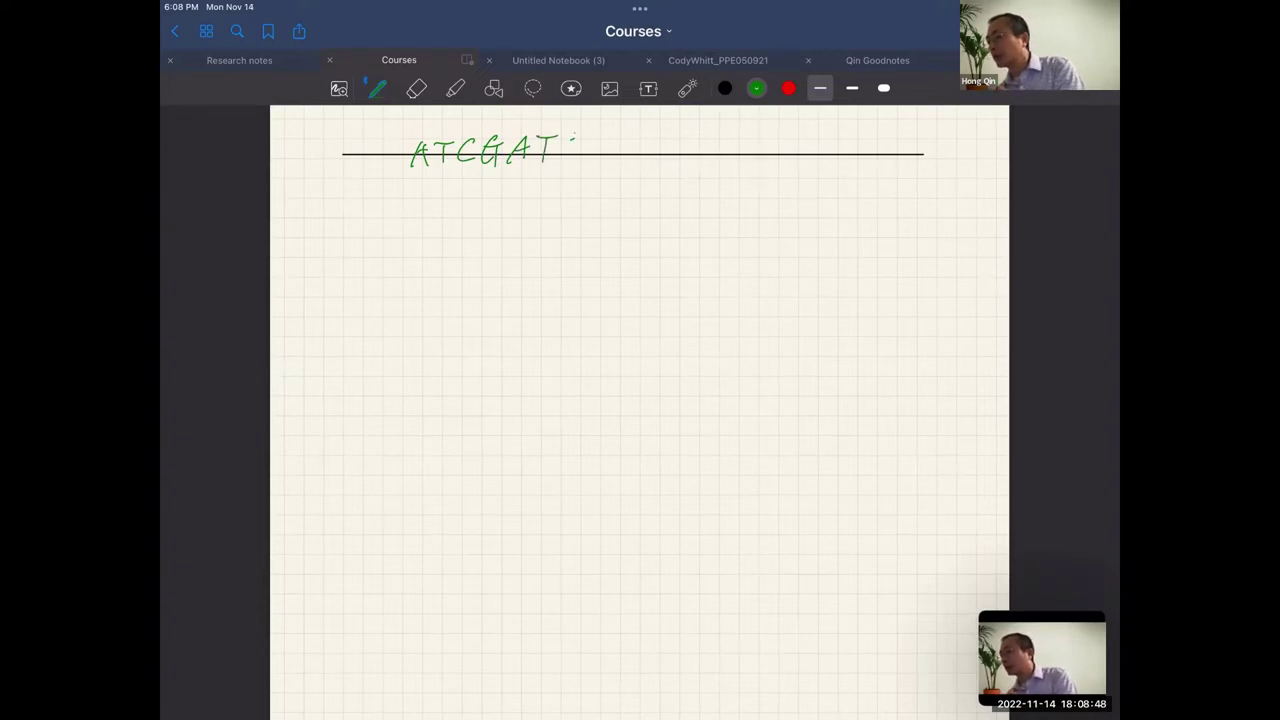
left_click_drag(560, 162, 581, 162)
left_click_drag(563, 151, 584, 148)
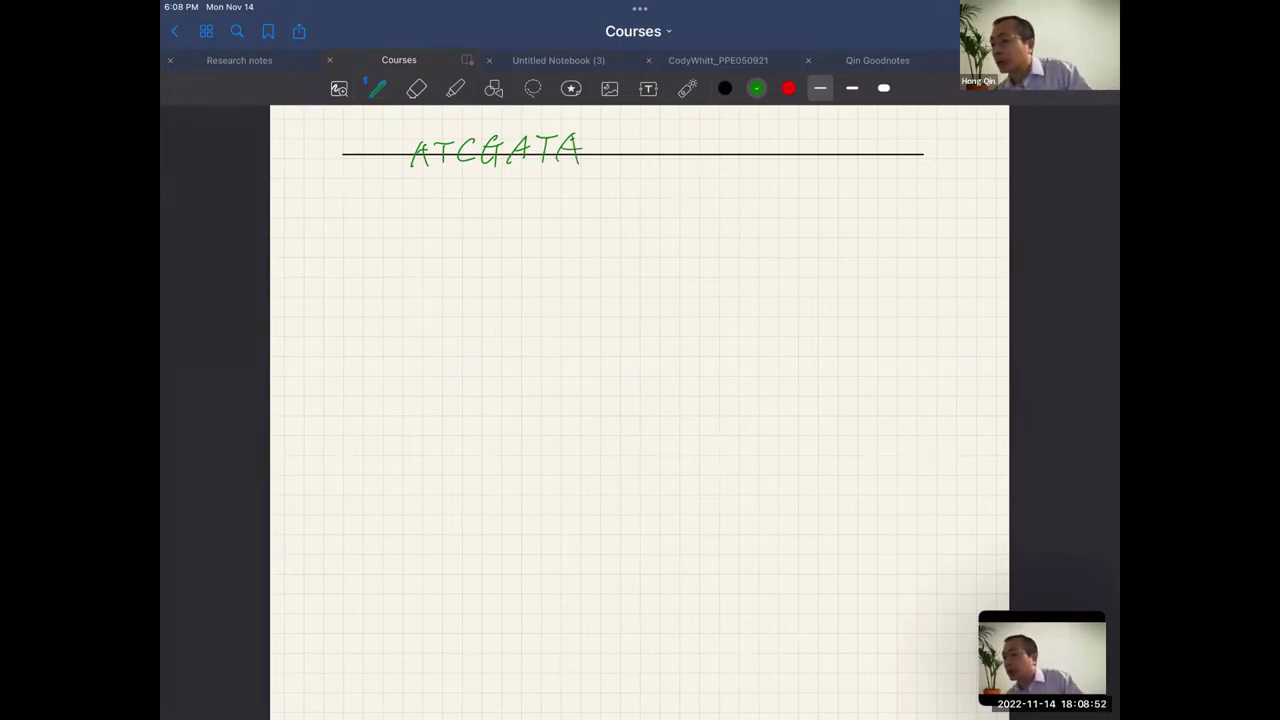
left_click(288, 139)
mouse_move(288, 137)
left_mouse_down()
mouse_move(304, 154)
mouse_move(290, 123)
left_mouse_up()
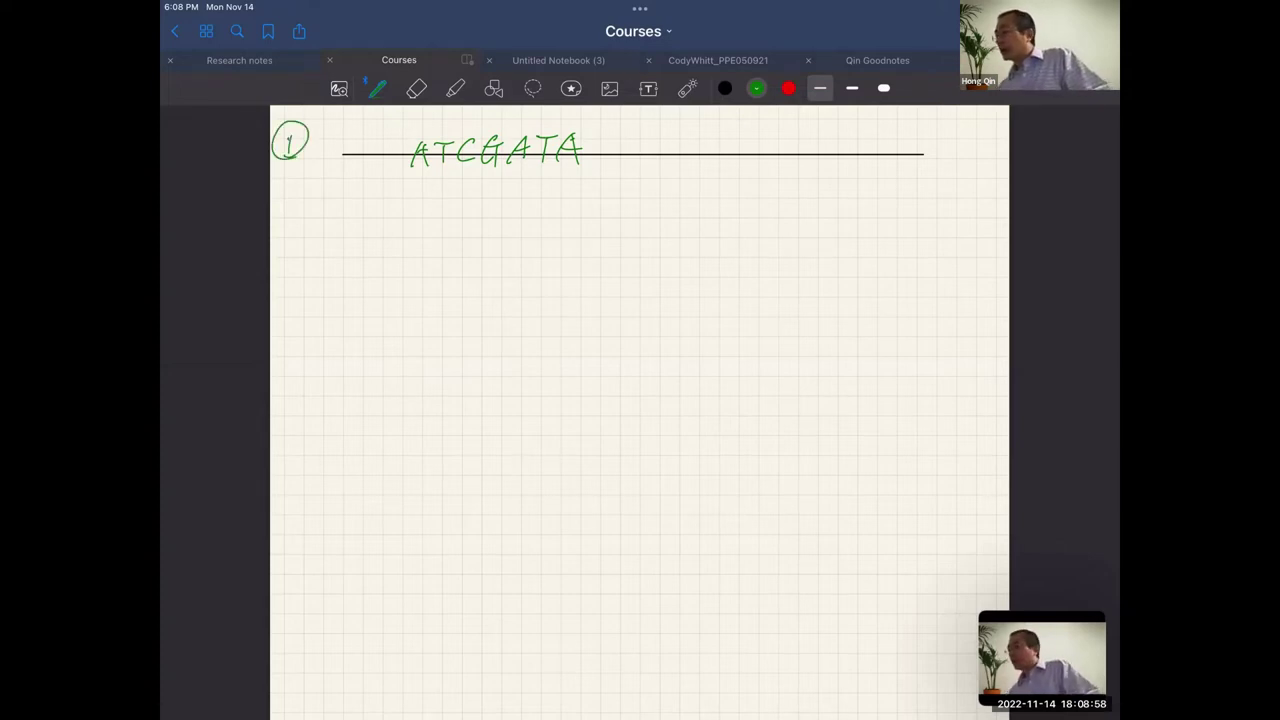
- Switch the ink to dark blue and draw a straight line below the ATCGATA sequence
left_click(725, 88)
left_click(725, 88)
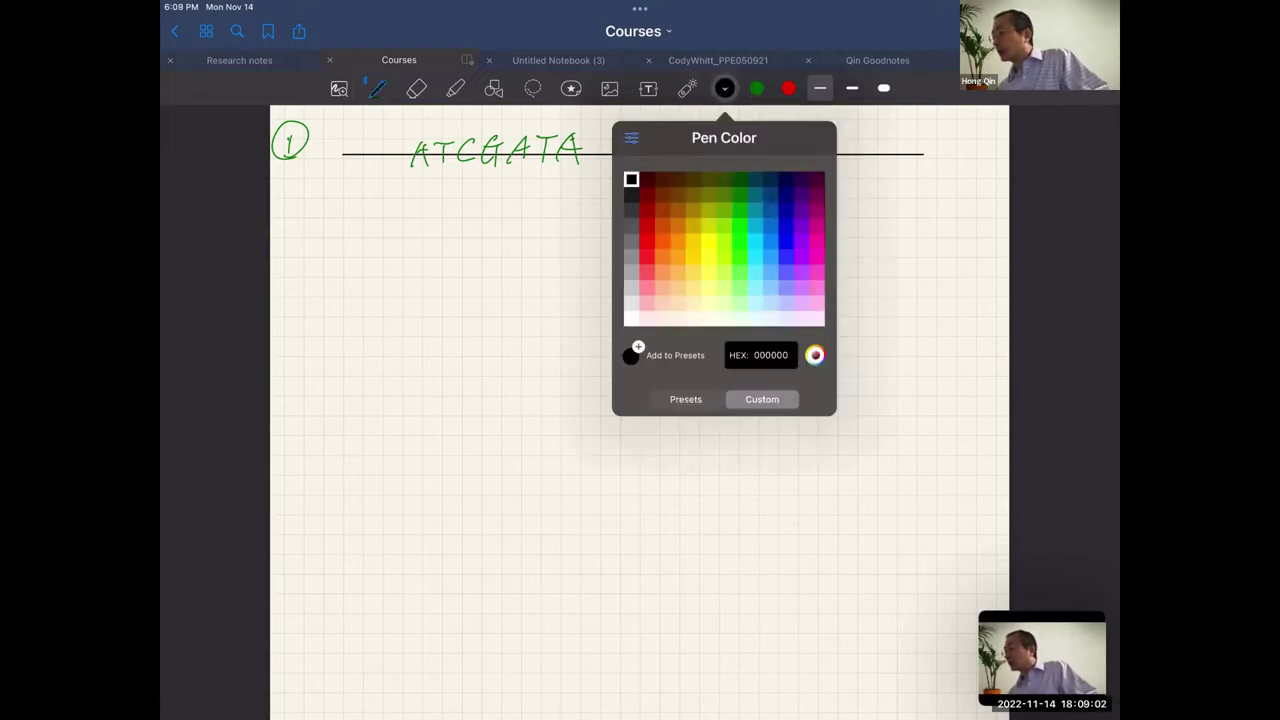
left_click(786, 195)
left_click(725, 88)
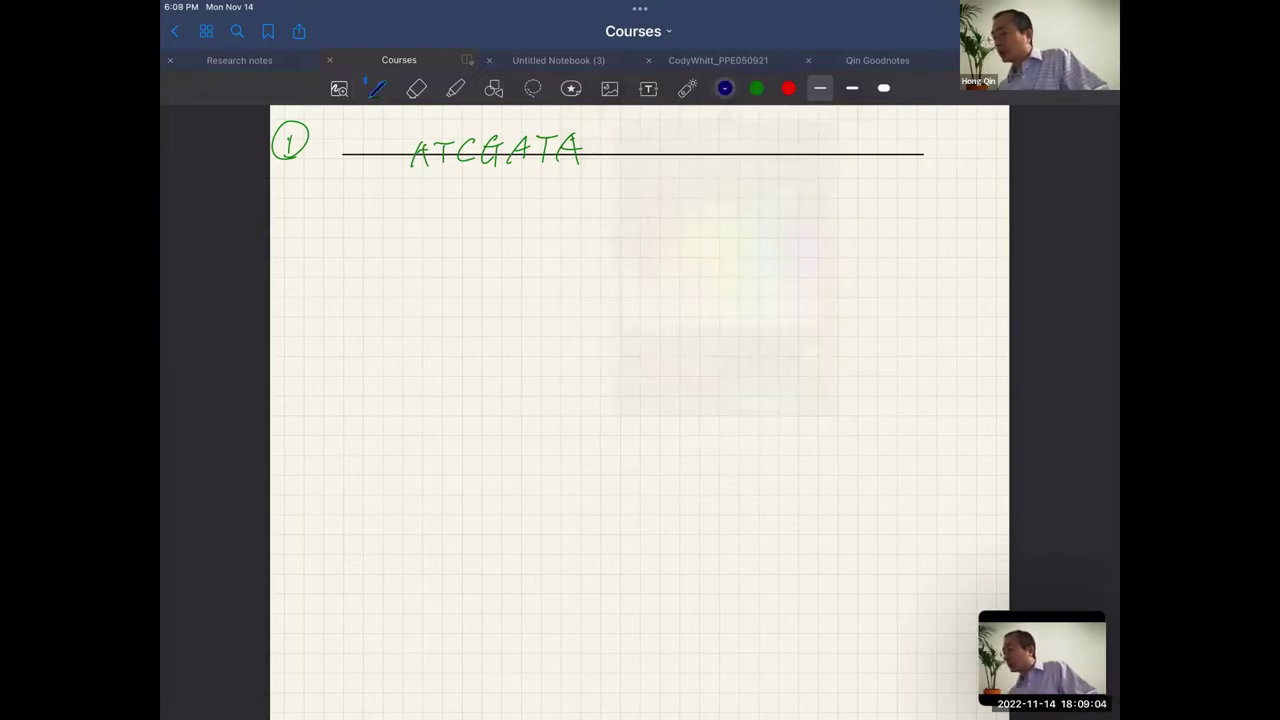
left_click_drag(339, 195, 934, 200)
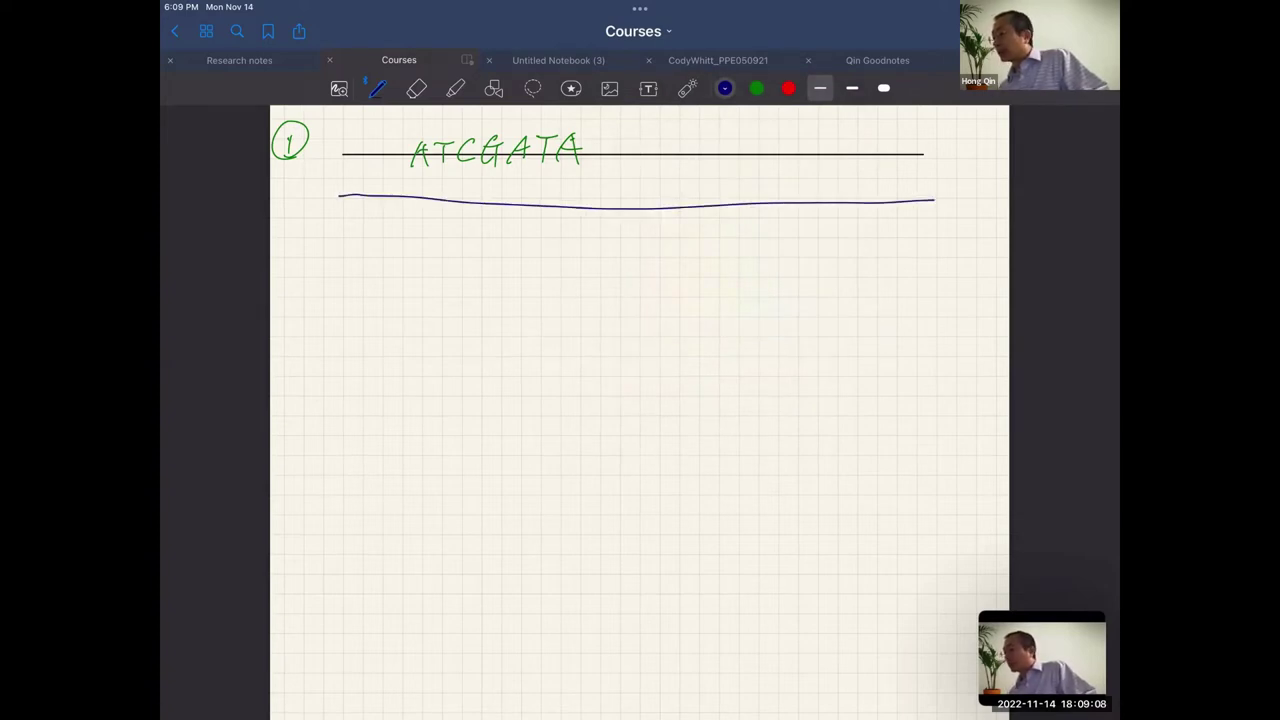
key("ctrl+z")
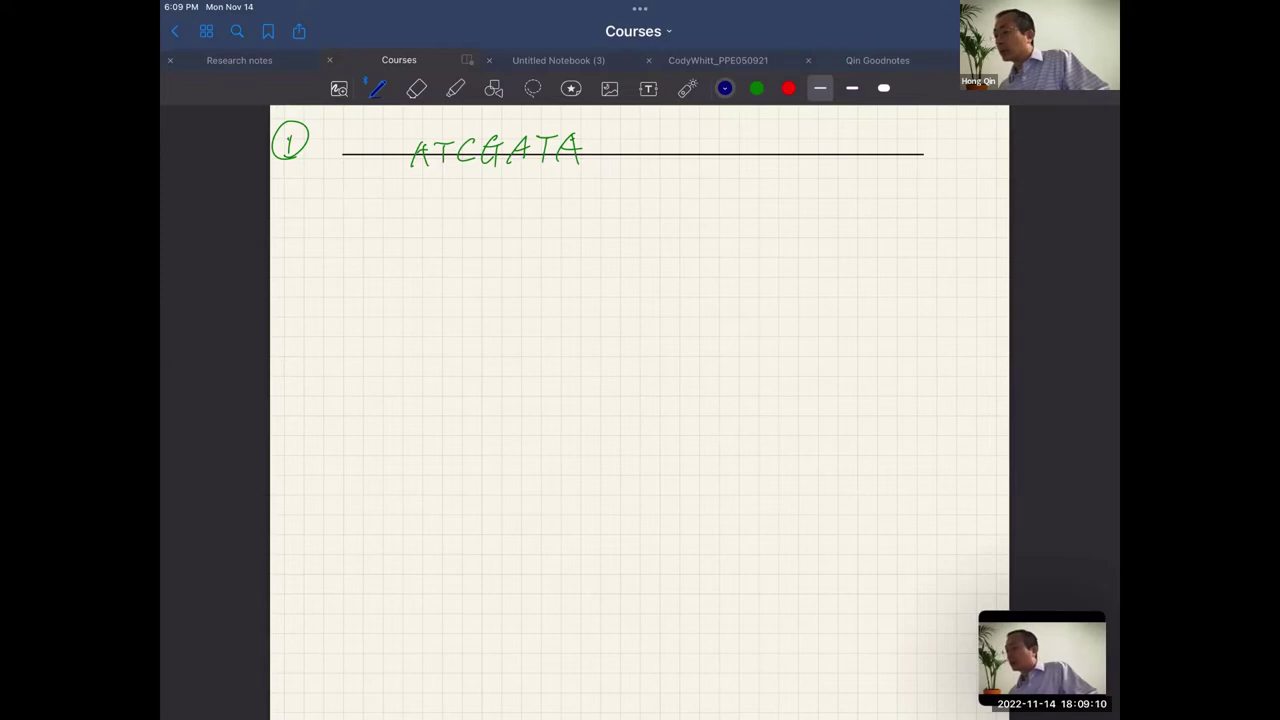
left_click(493, 88)
left_click_drag(344, 196, 937, 198)
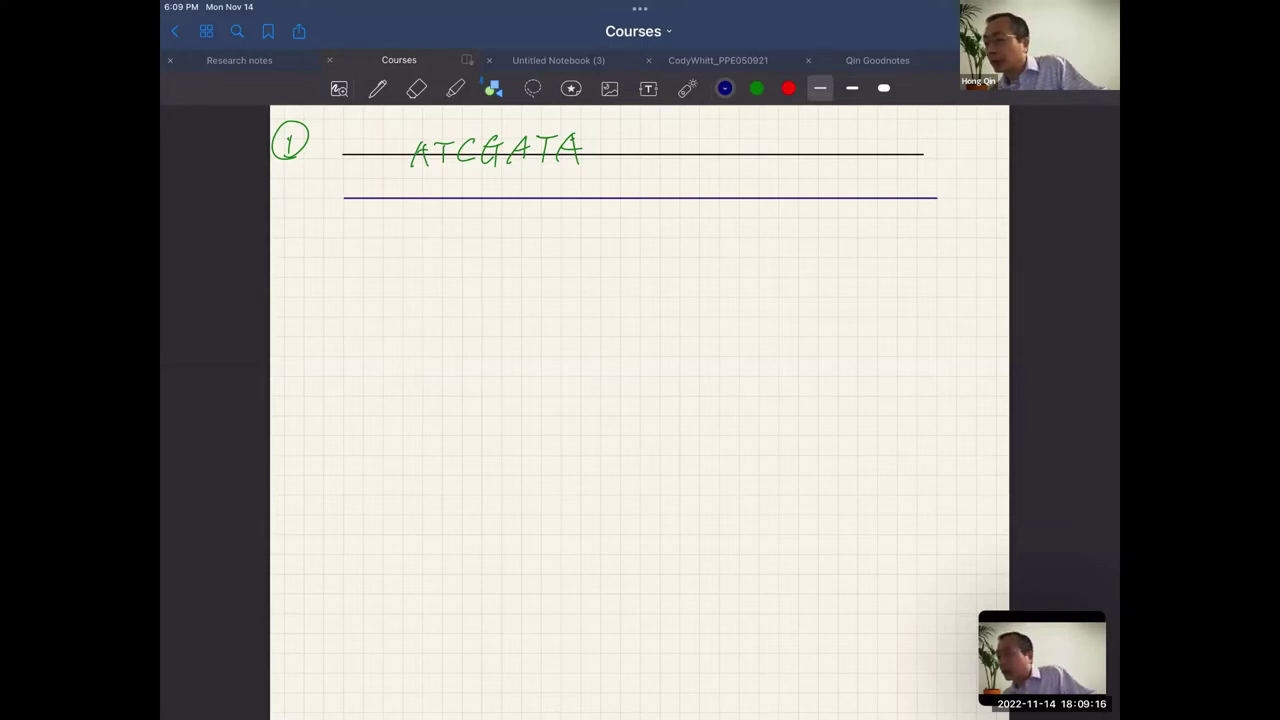
- Handwrite the Alpha and Delta labels in dark blue
mouse_move(282, 222)
left_mouse_down()
mouse_move(283, 191)
mouse_move(290, 218)
left_mouse_up()
left_click(377, 88)
left_click(295, 206)
left_click_drag(296, 212, 301, 181)
mouse_move(302, 200)
left_mouse_down()
mouse_move(305, 222)
mouse_move(336, 198)
left_mouse_up()
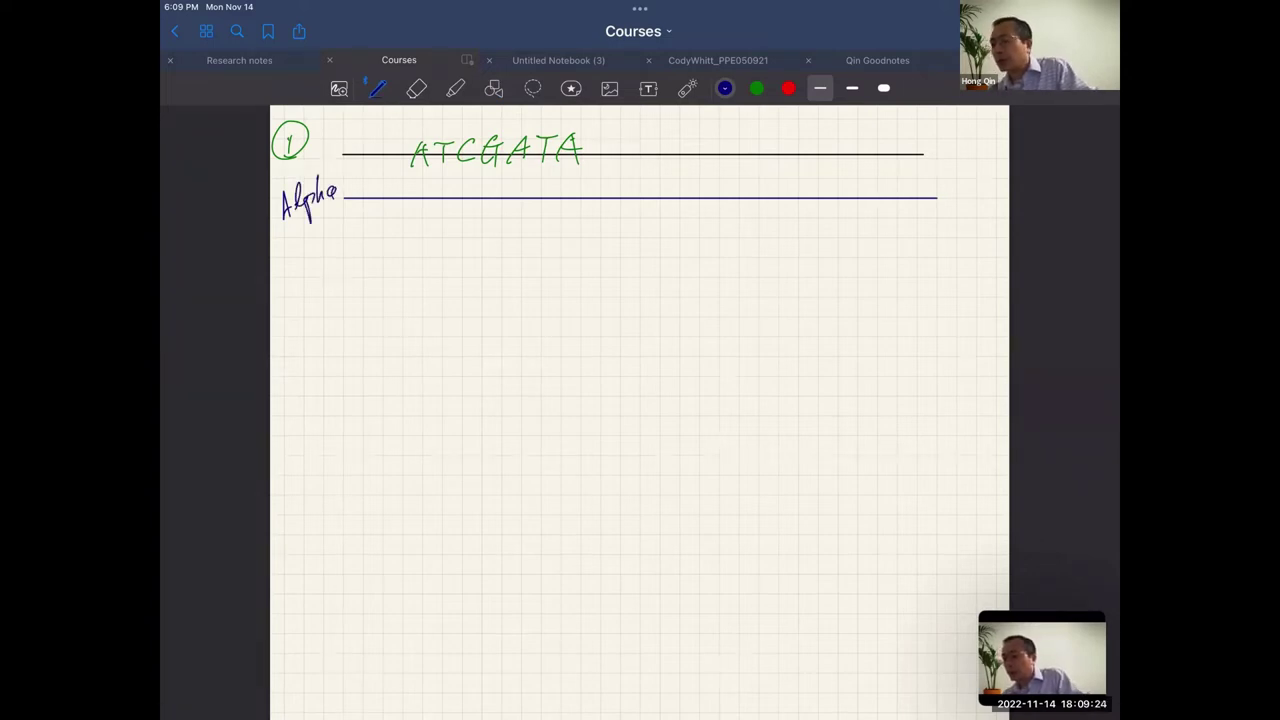
left_click_drag(291, 254, 281, 279)
mouse_move(300, 262)
left_mouse_down()
mouse_move(314, 236)
mouse_move(324, 266)
left_mouse_up()
left_click_drag(314, 250, 330, 248)
mouse_move(340, 256)
left_mouse_down()
mouse_move(291, 297)
mouse_move(324, 318)
mouse_move(356, 298)
left_mouse_up()
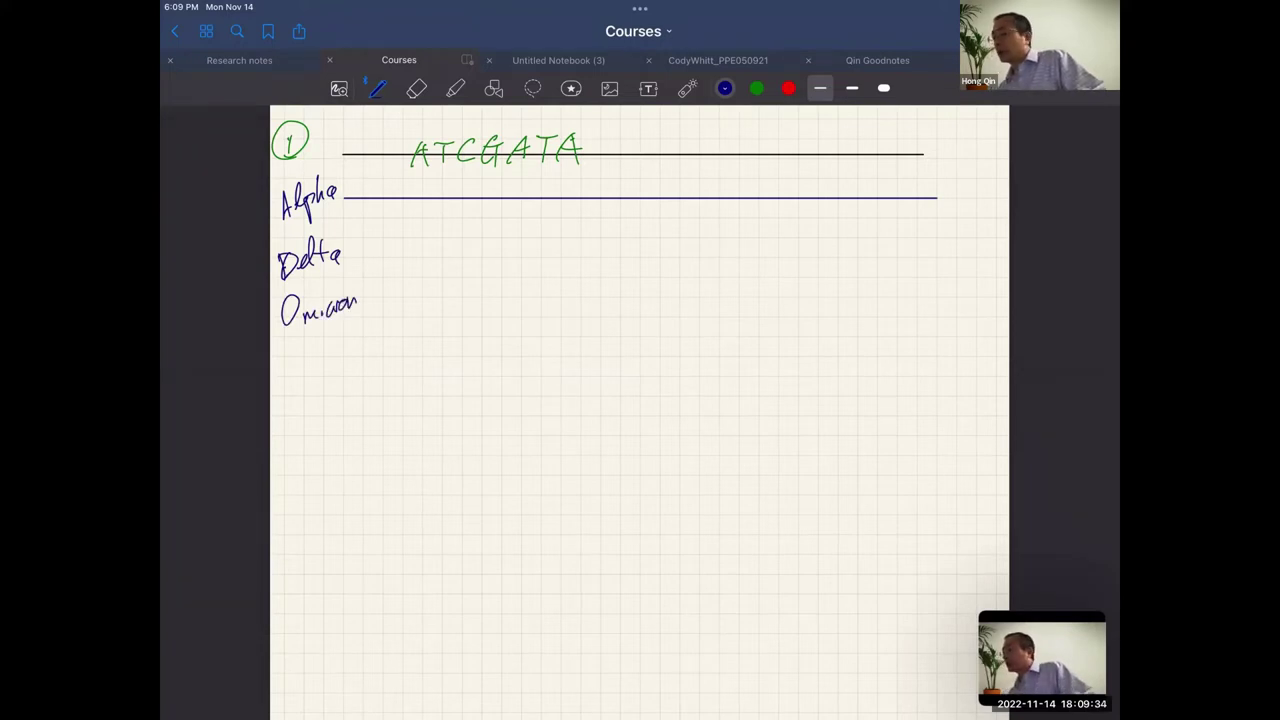
- Draw straight dark-blue lines beside the Delta and Omicron labels
left_click(493, 88)
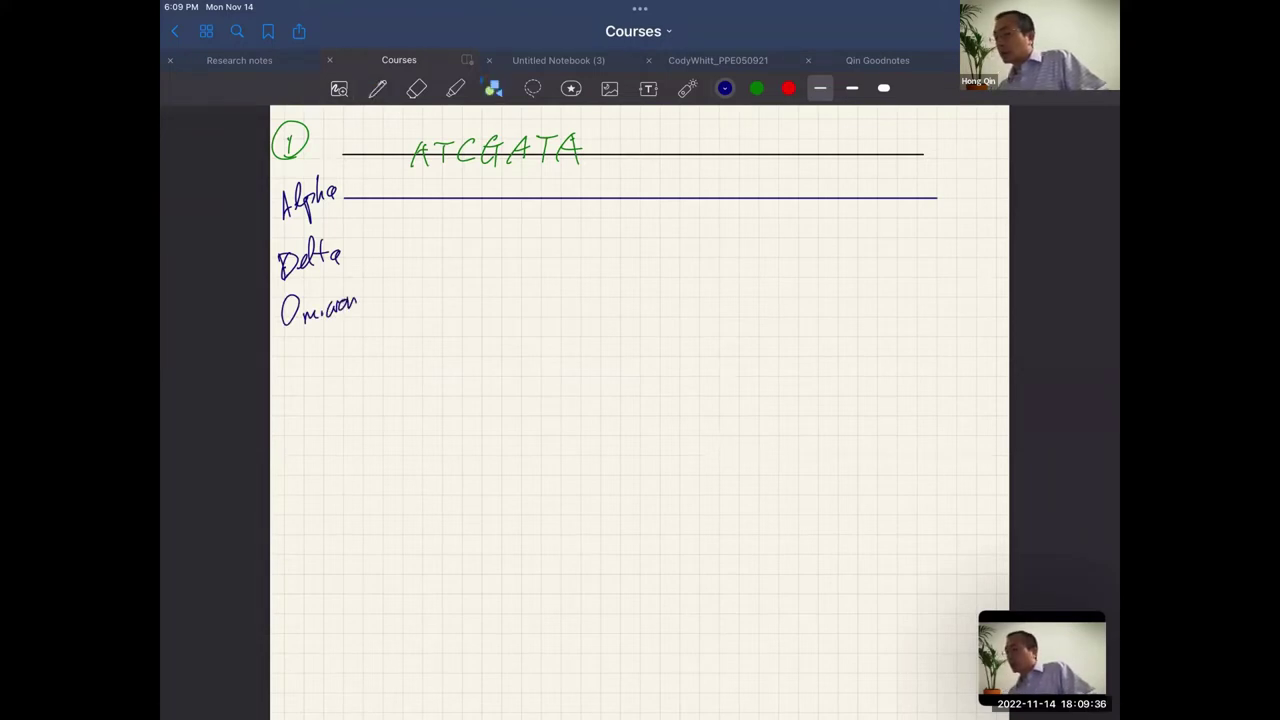
left_click_drag(355, 254, 942, 256)
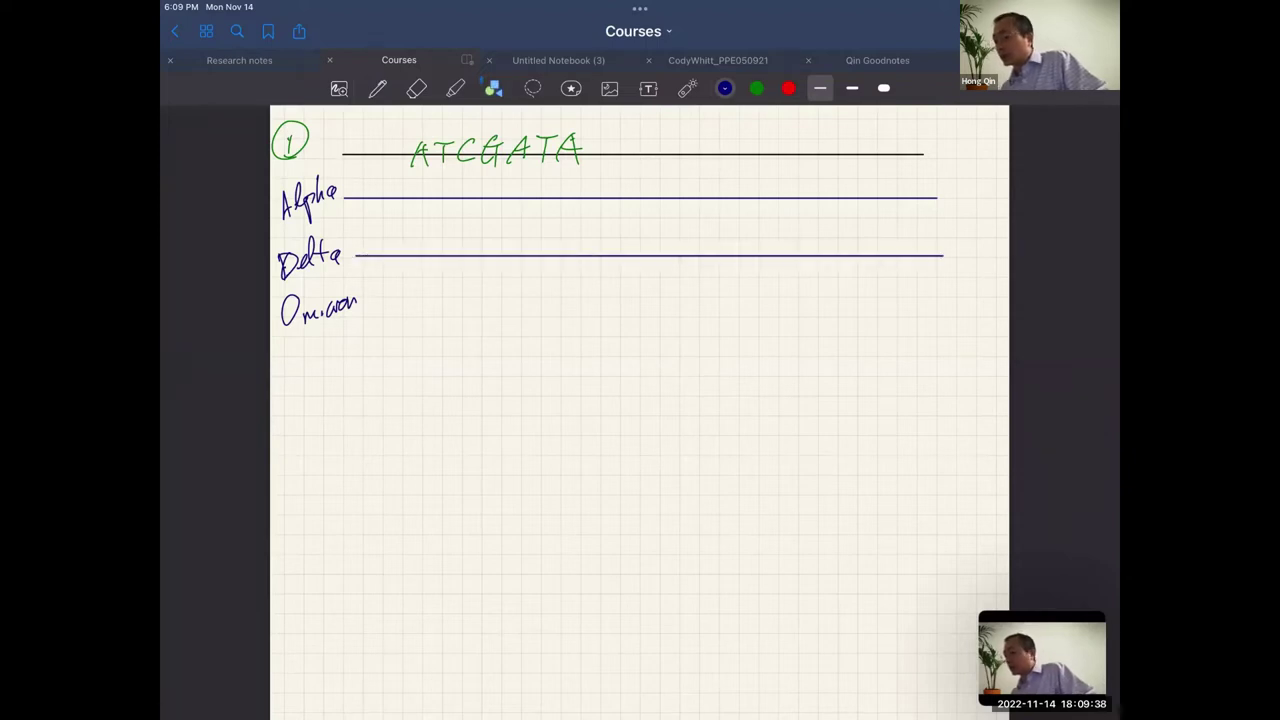
left_click_drag(366, 300, 947, 312)
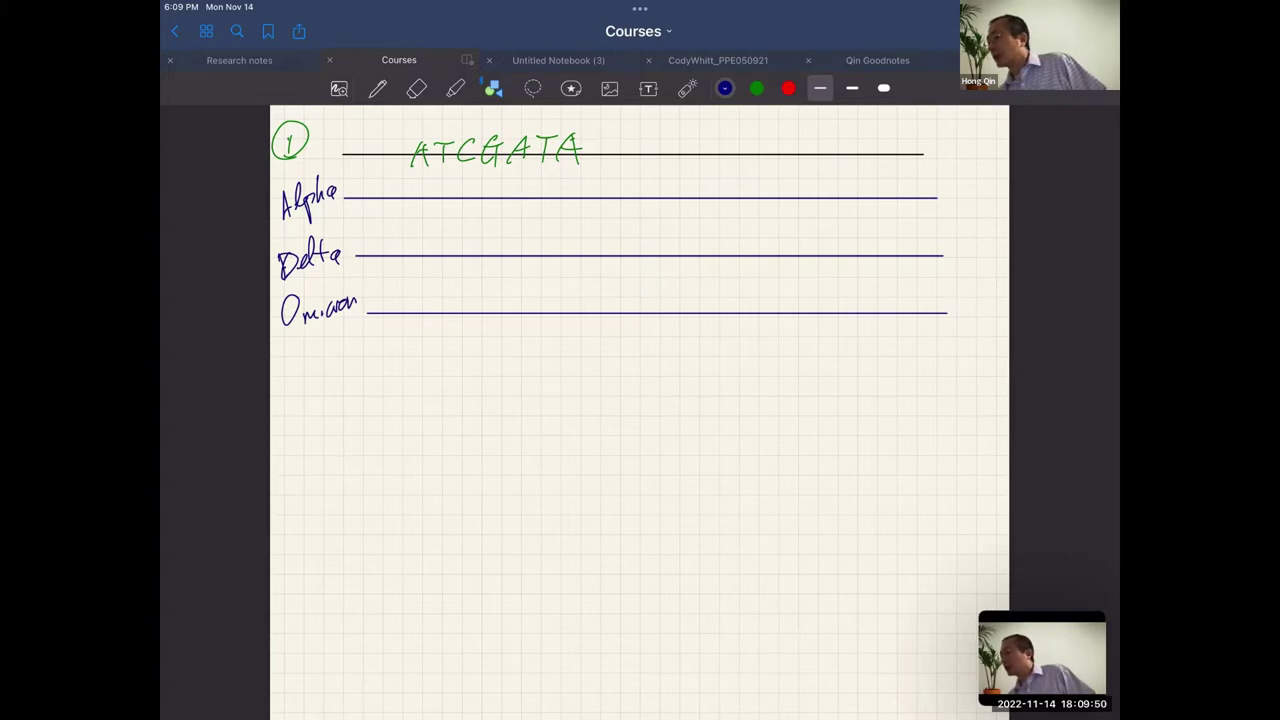
- Write ATCGACA on the Alpha line in green, with the mutated C in red
left_click(756, 88)
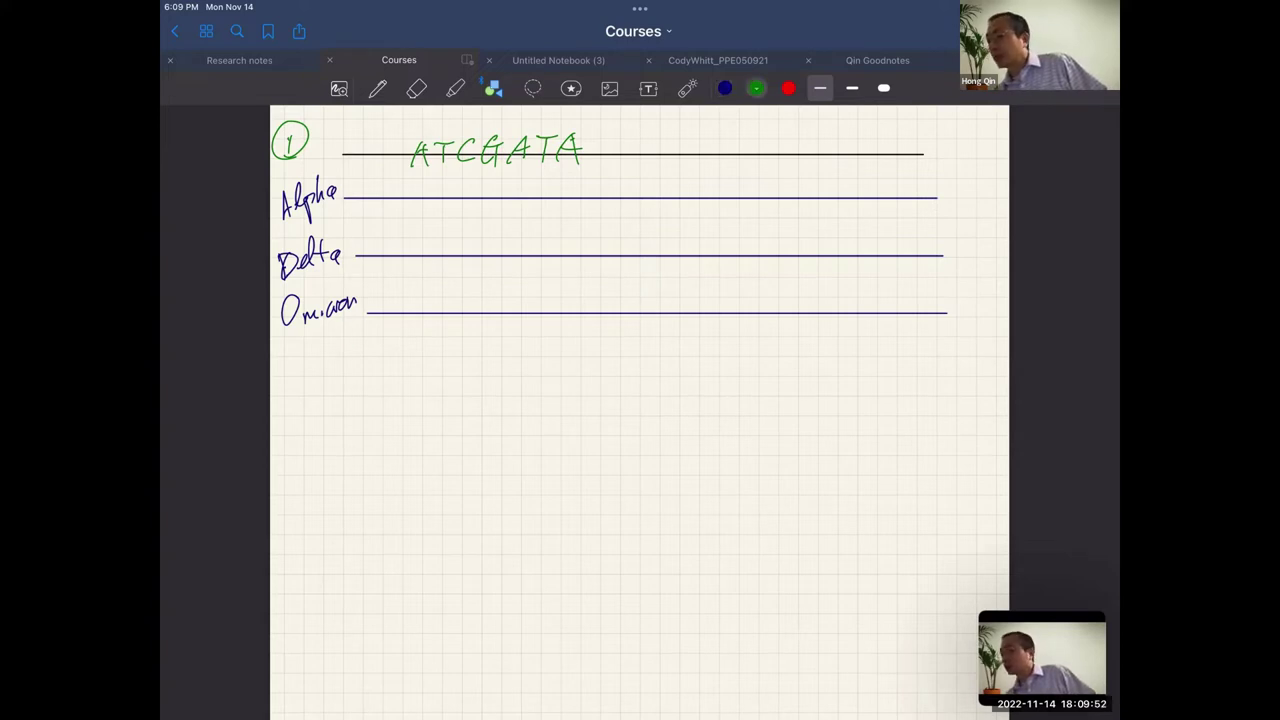
mouse_move(412, 212)
left_mouse_down()
mouse_move(420, 184)
mouse_move(428, 212)
mouse_move(458, 184)
left_mouse_up()
left_click(377, 88)
mouse_move(448, 185)
left_mouse_down()
mouse_move(448, 208)
mouse_move(508, 200)
left_mouse_up()
left_click_drag(515, 212, 524, 178)
left_click_drag(524, 178, 532, 212)
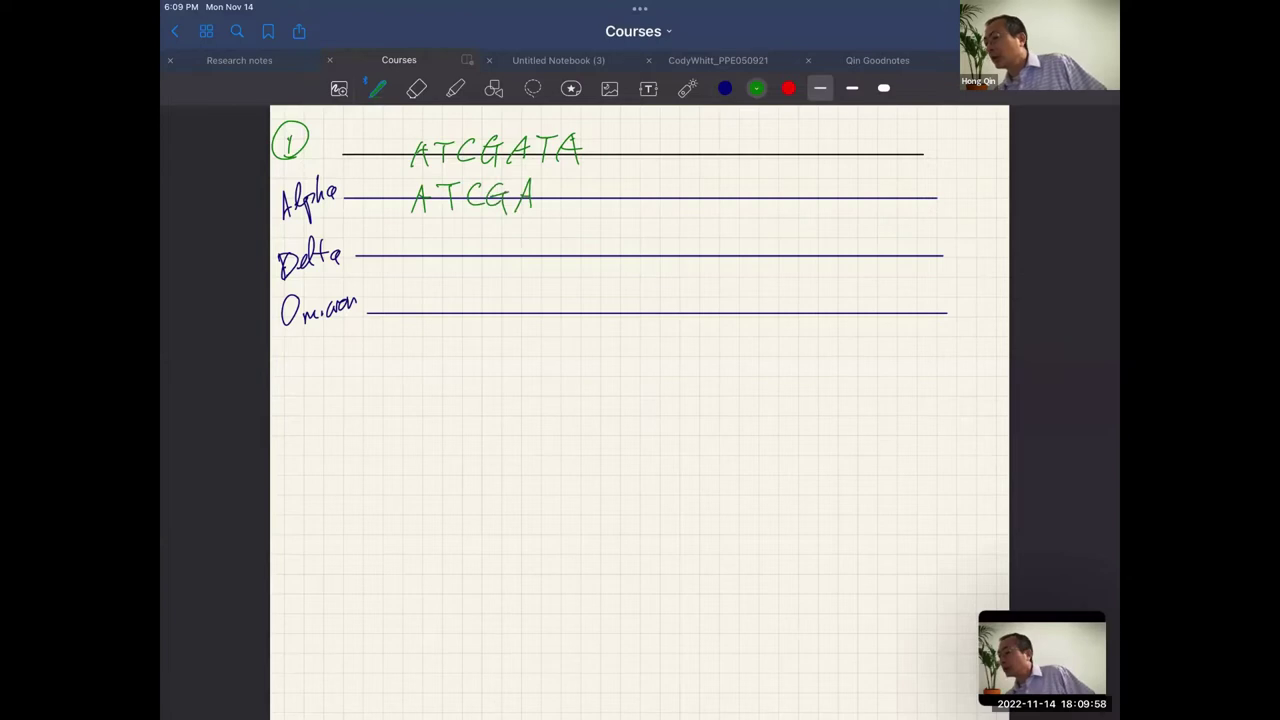
left_click(788, 88)
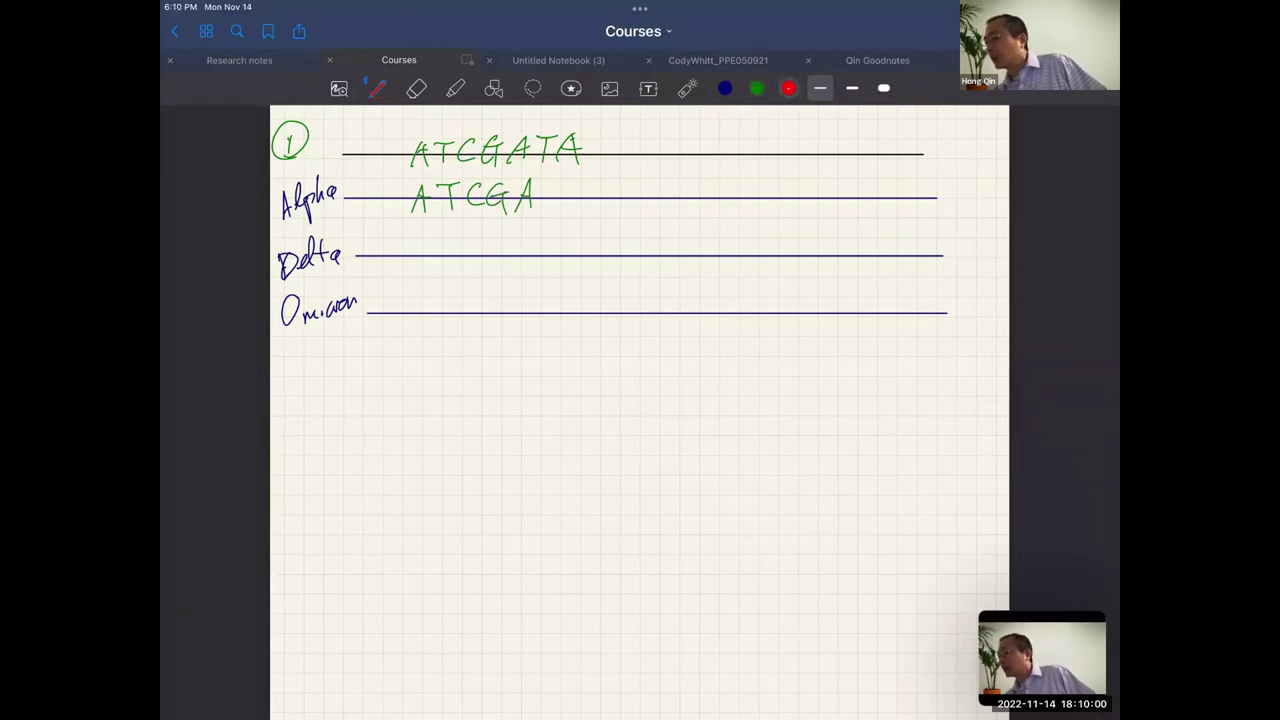
left_click_drag(549, 185, 555, 212)
left_click(757, 88)
mouse_move(563, 211)
left_mouse_down()
mouse_move(575, 183)
mouse_move(586, 209)
left_mouse_up()
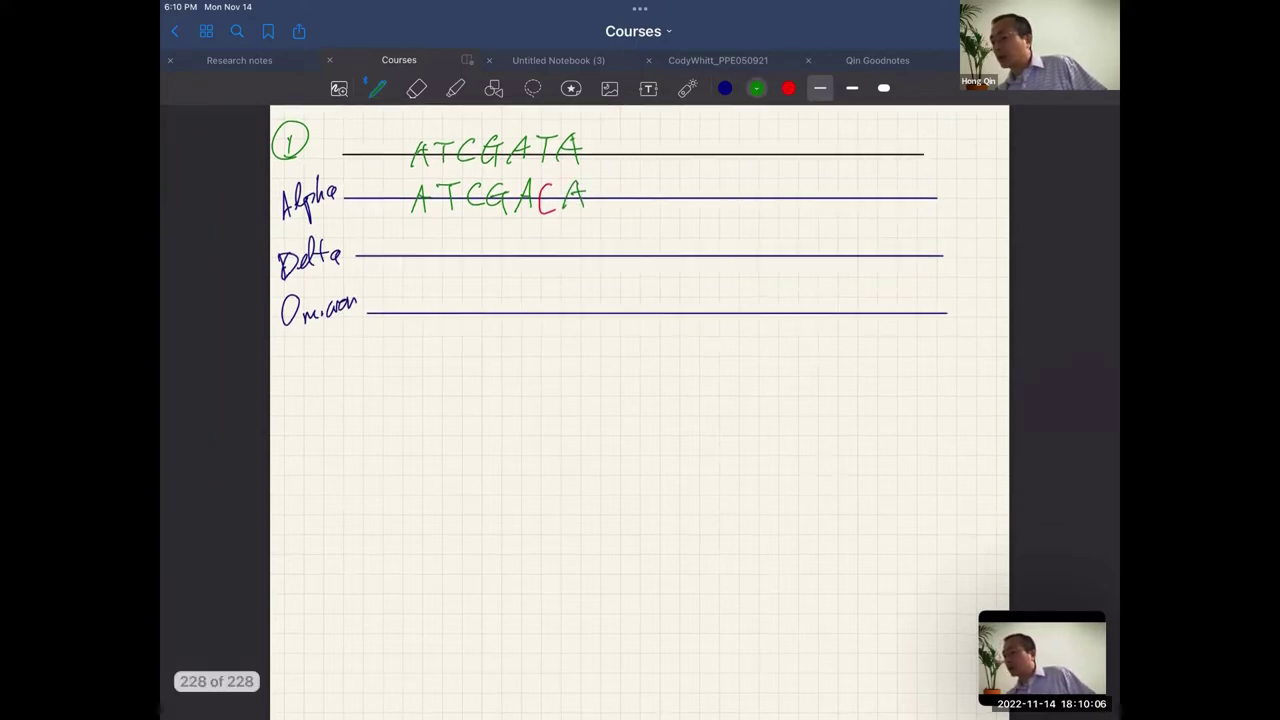
- Write ATAGACA on the Delta line, marking the mutated bases in red
mouse_move(411, 268)
left_mouse_down()
mouse_move(420, 238)
mouse_move(428, 266)
mouse_move(430, 250)
mouse_move(460, 238)
left_mouse_up()
left_click_drag(452, 240, 452, 263)
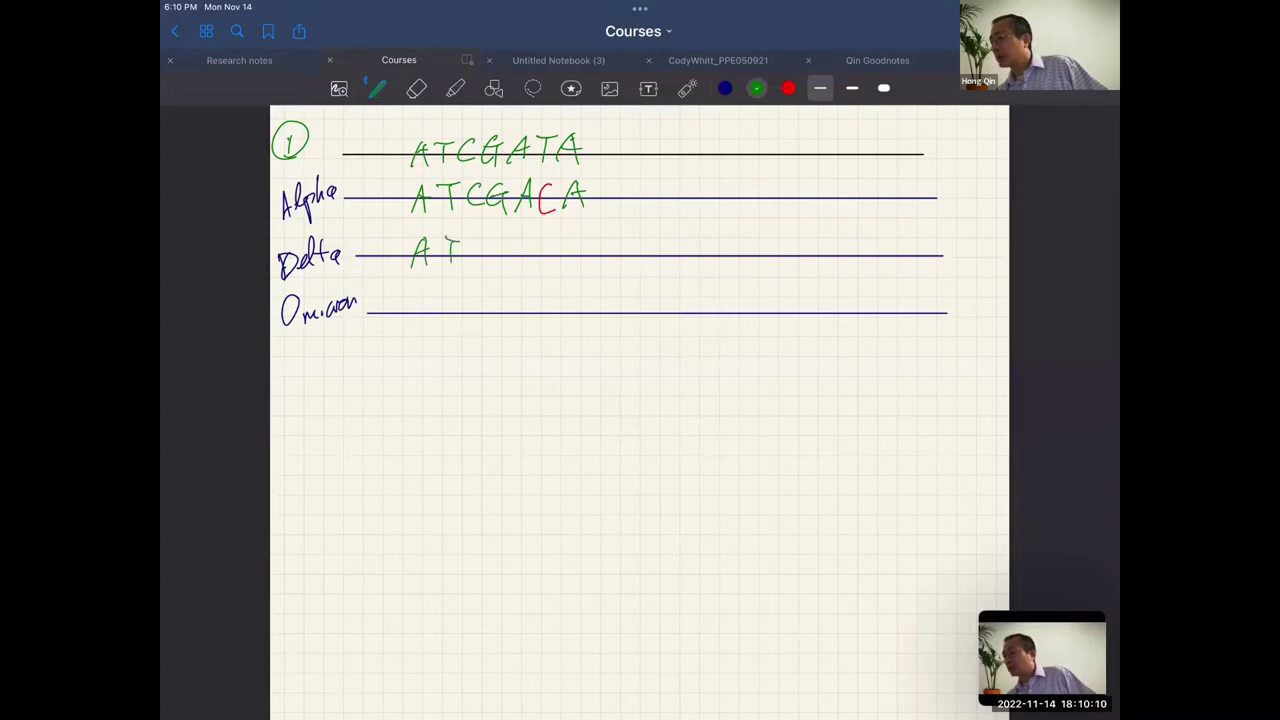
left_click(788, 88)
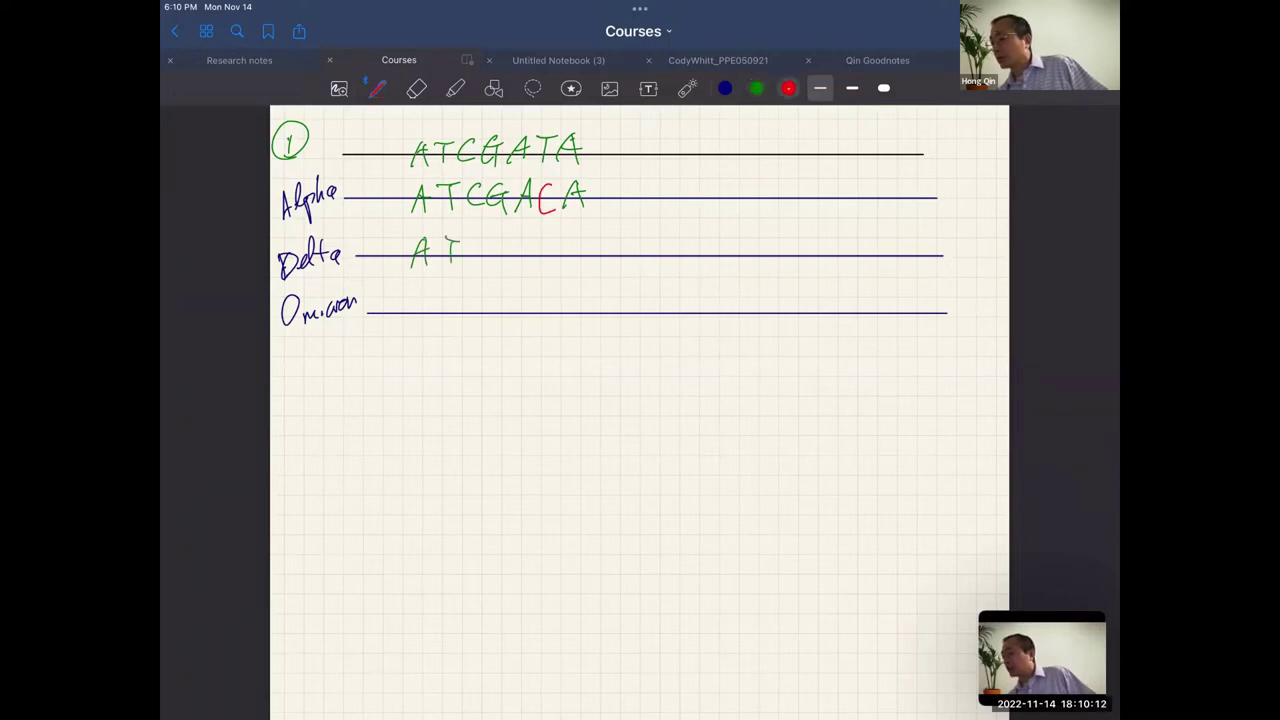
left_click_drag(467, 265, 479, 236)
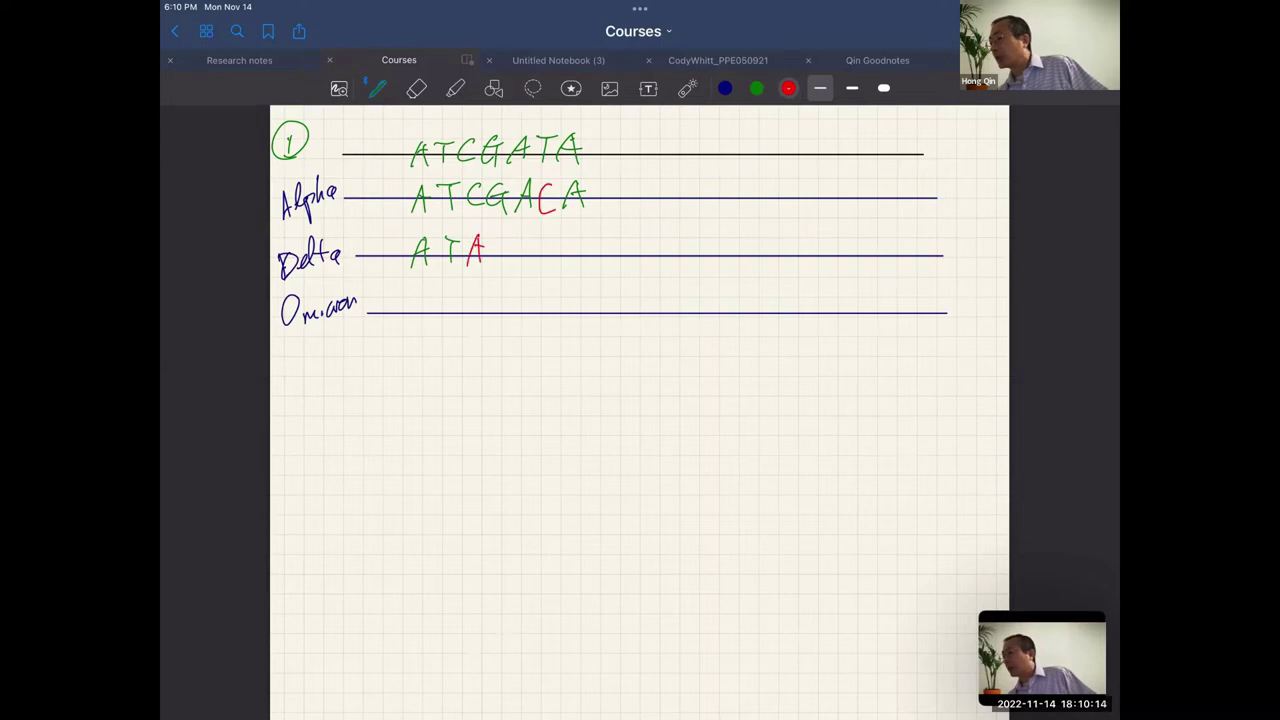
left_click(757, 88)
mouse_move(508, 238)
left_mouse_down()
mouse_move(500, 261)
mouse_move(530, 235)
mouse_move(542, 262)
mouse_move(591, 256)
left_mouse_up()
left_click(788, 88)
left_click(757, 88)
left_click_drag(574, 244, 590, 240)
left_click(757, 88)
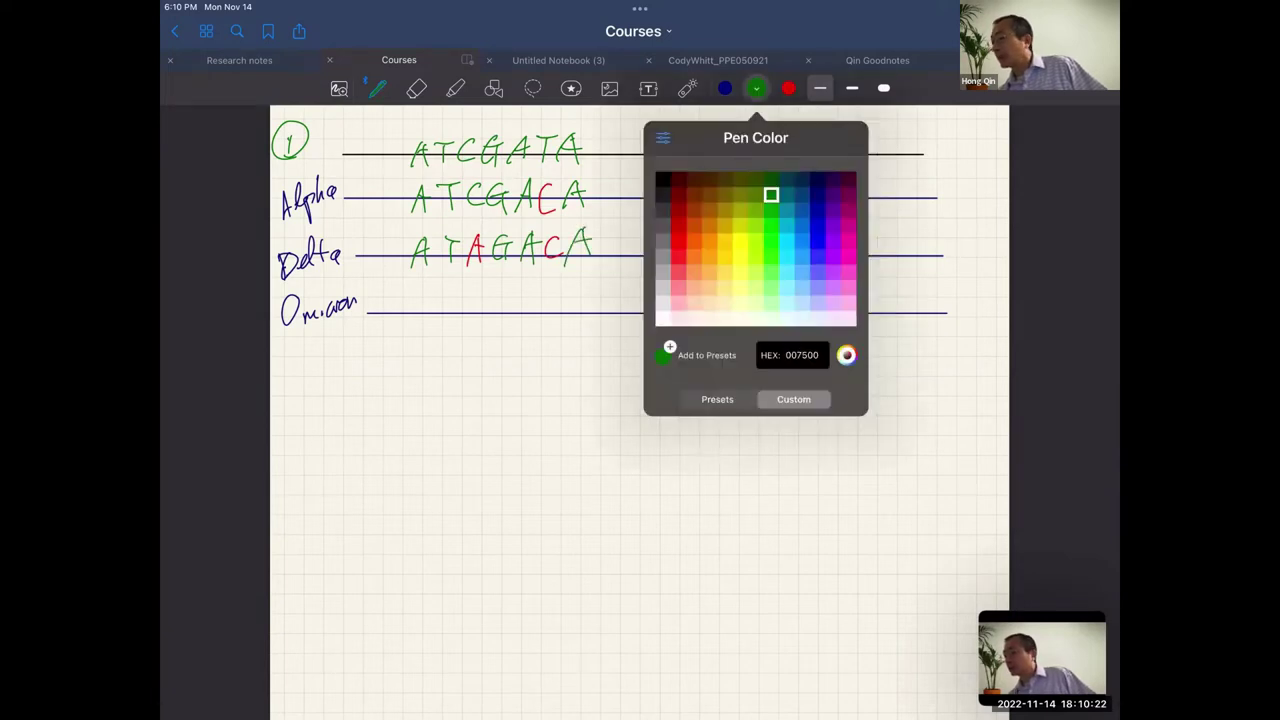
left_click(757, 88)
- Write AGAGACC on the Omicron line, with the mutated bases in red
left_click_drag(417, 306, 412, 326)
left_click_drag(423, 292, 430, 321)
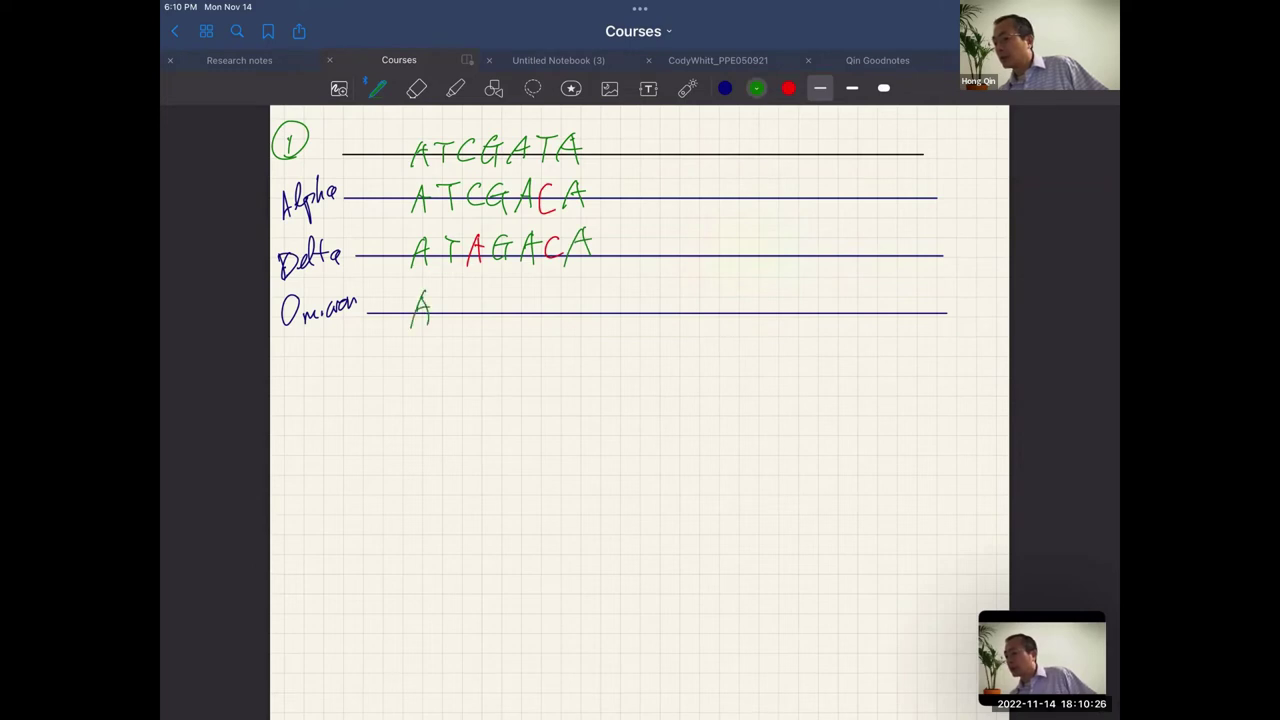
mouse_move(504, 297)
left_mouse_down()
mouse_move(492, 312)
mouse_move(520, 324)
left_mouse_up()
mouse_move(534, 294)
left_mouse_down()
mouse_move(542, 320)
mouse_move(546, 310)
left_mouse_up()
mouse_move(603, 292)
left_mouse_down()
mouse_move(590, 300)
mouse_move(600, 322)
left_mouse_up()
left_click(789, 88)
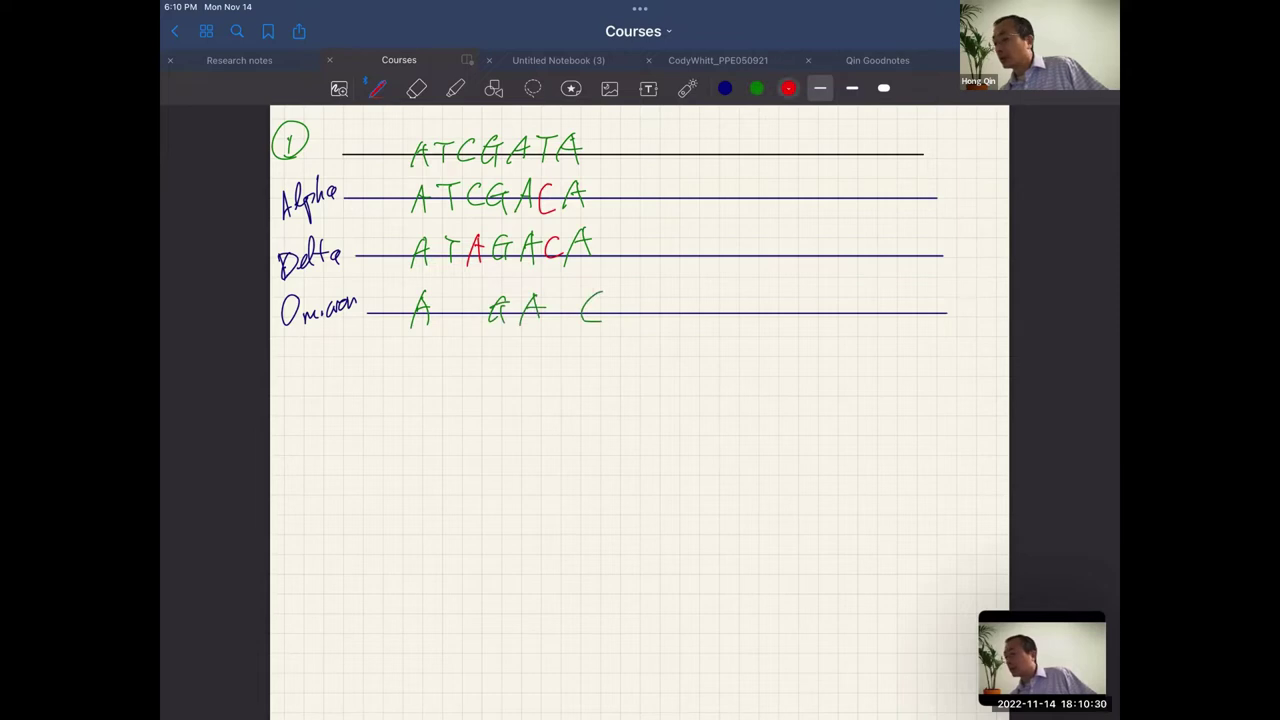
mouse_move(456, 293)
left_mouse_down()
mouse_move(442, 314)
mouse_move(456, 304)
left_mouse_up()
mouse_move(472, 289)
left_mouse_down()
mouse_move(463, 318)
mouse_move(482, 316)
left_mouse_up()
left_click_drag(470, 303, 490, 300)
left_click_drag(570, 294, 560, 324)
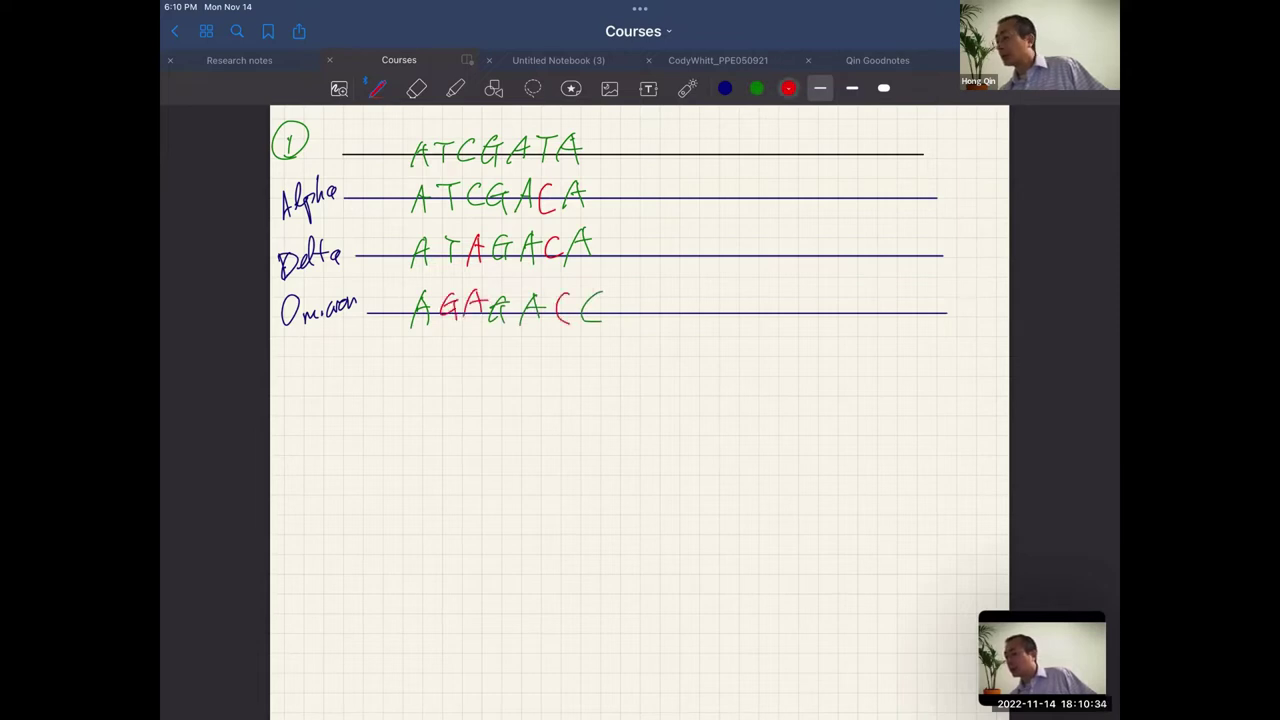
- Highlight the first and last base columns in yellow
left_click(455, 88)
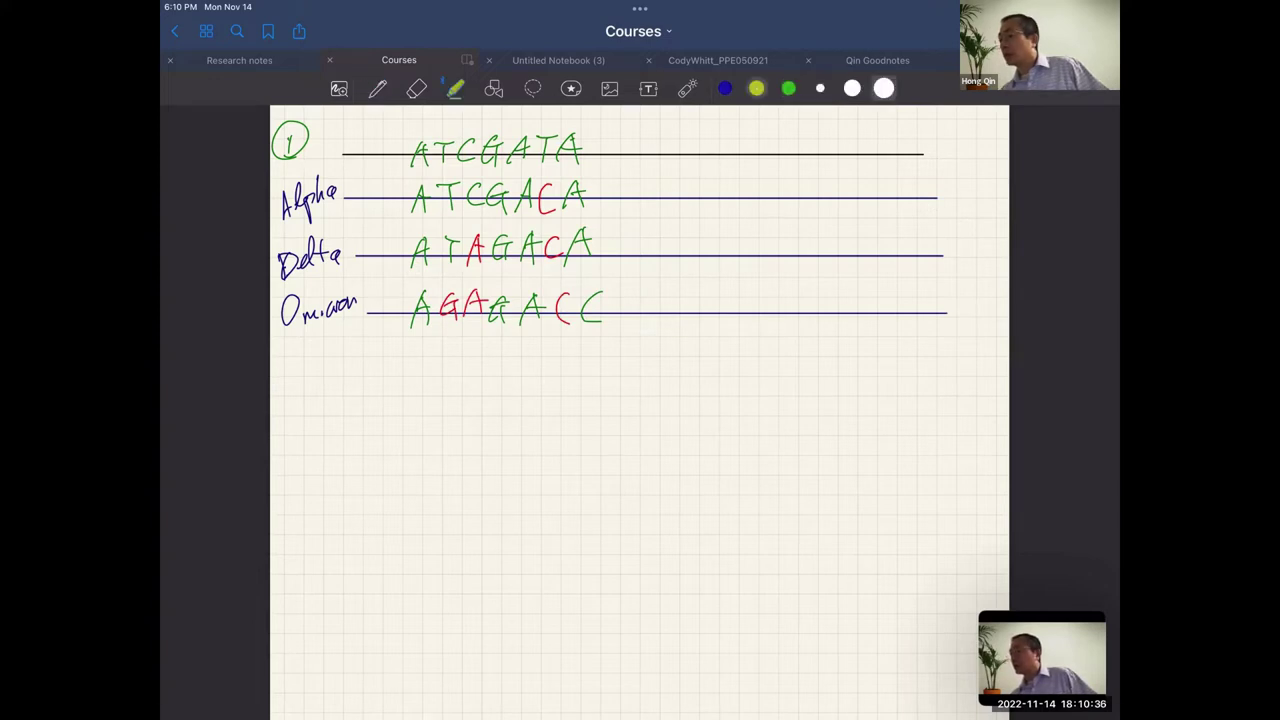
left_click(756, 88)
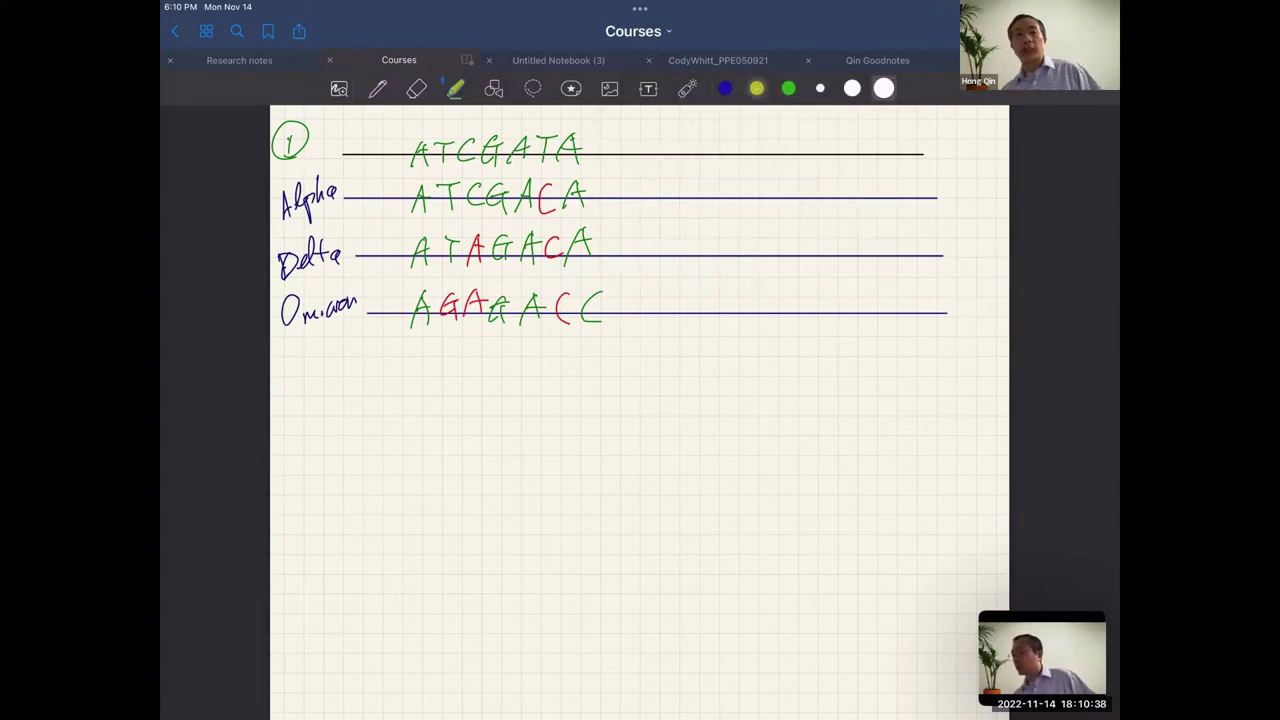
left_click_drag(422, 122, 421, 380)
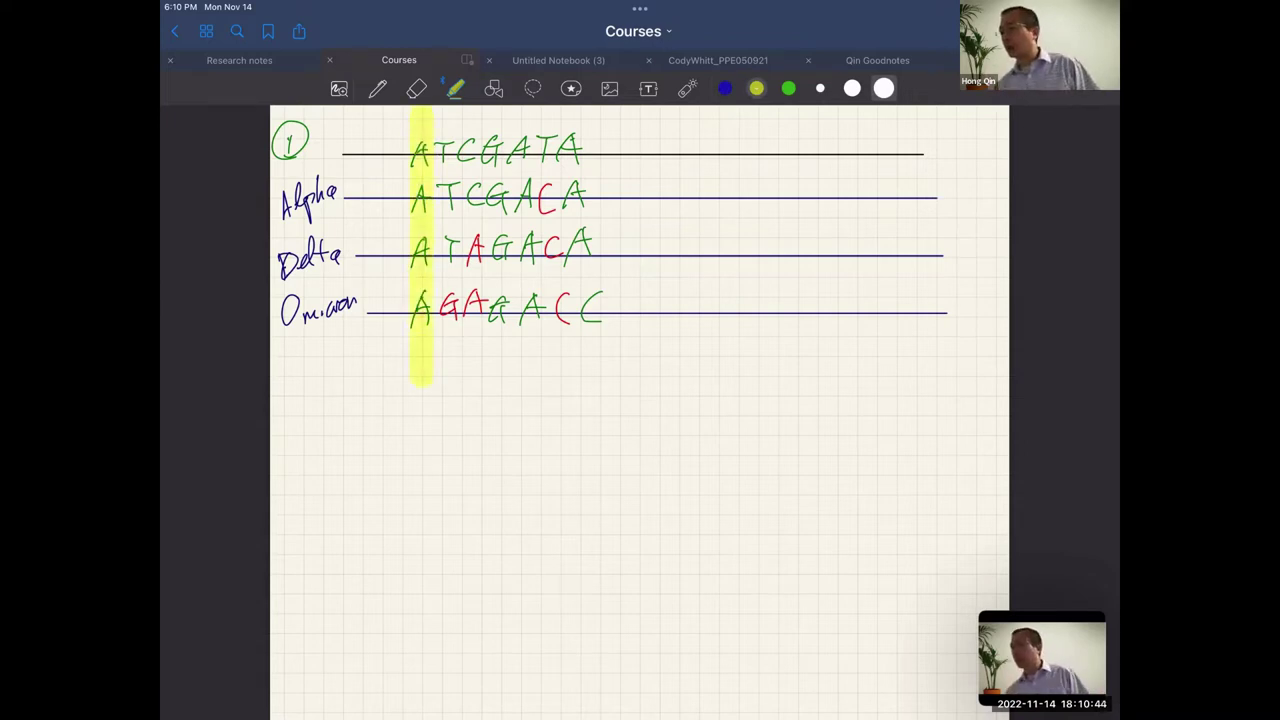
left_click_drag(570, 120, 580, 280)
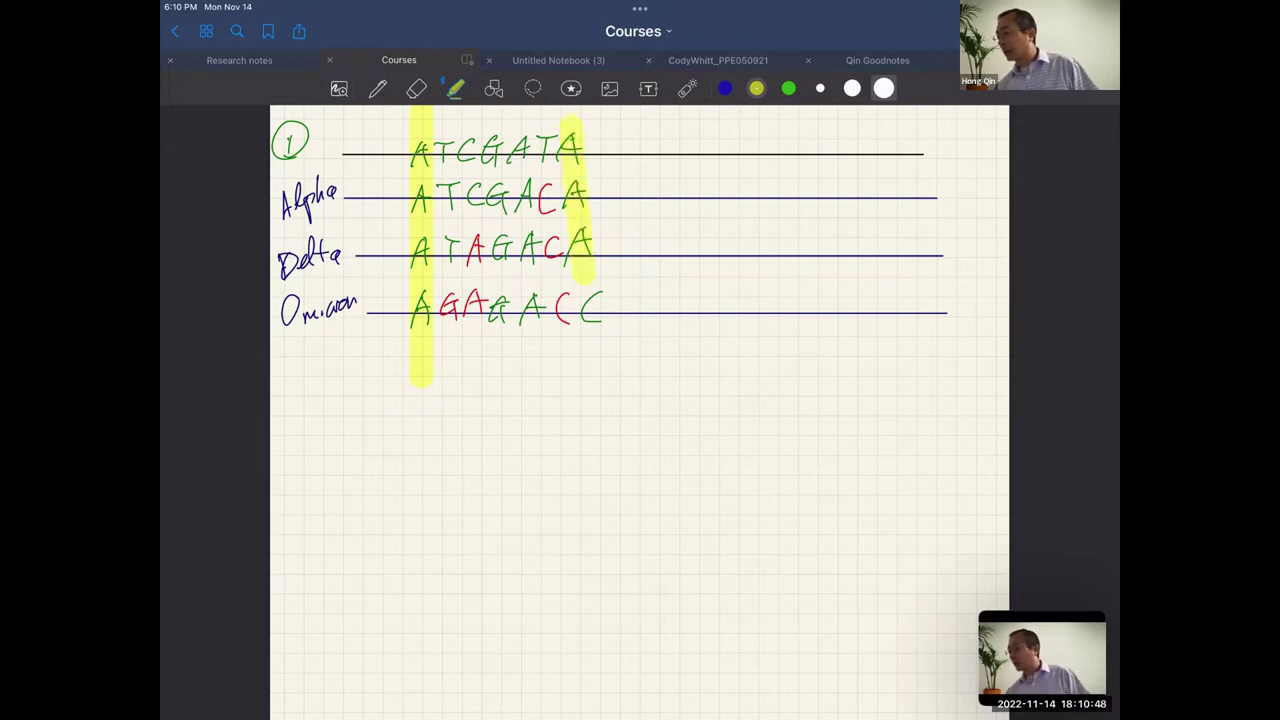
- Rewrite Omicron's final letter as a green A and extend the yellow highlight over it
left_click(788, 88)
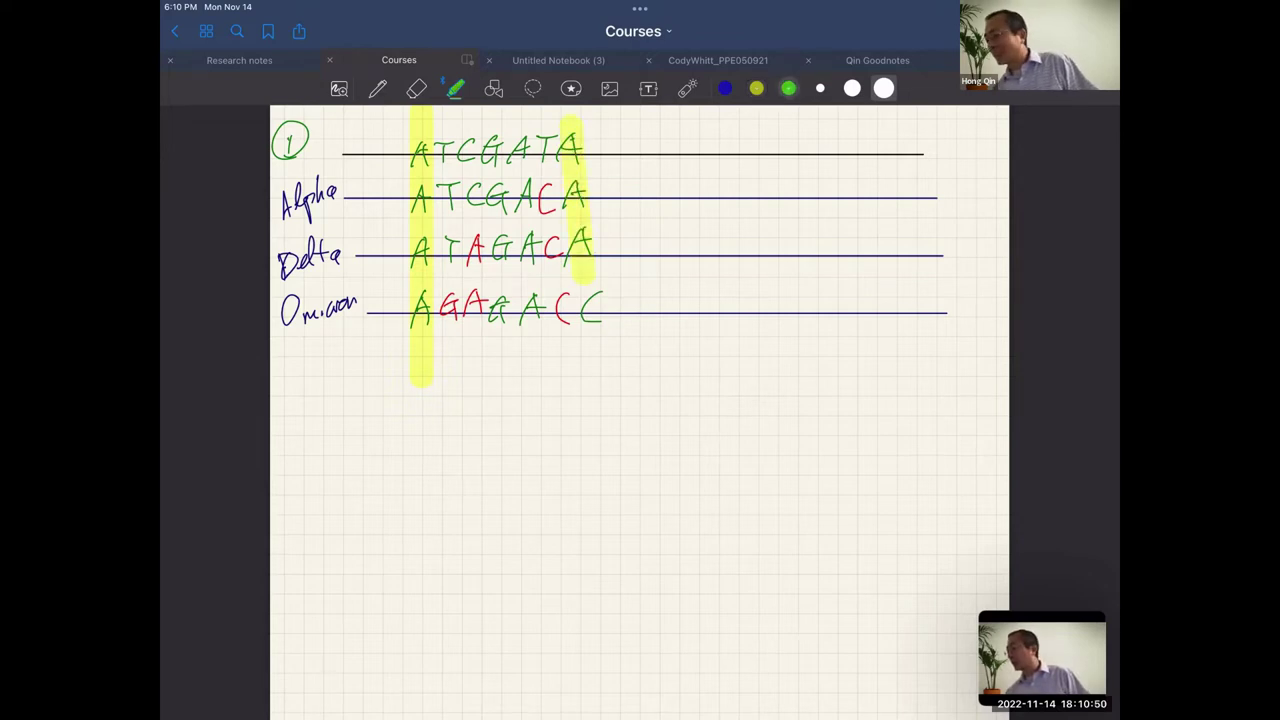
mouse_move(590, 288)
left_mouse_down()
mouse_move(586, 330)
mouse_move(588, 300)
left_mouse_up()
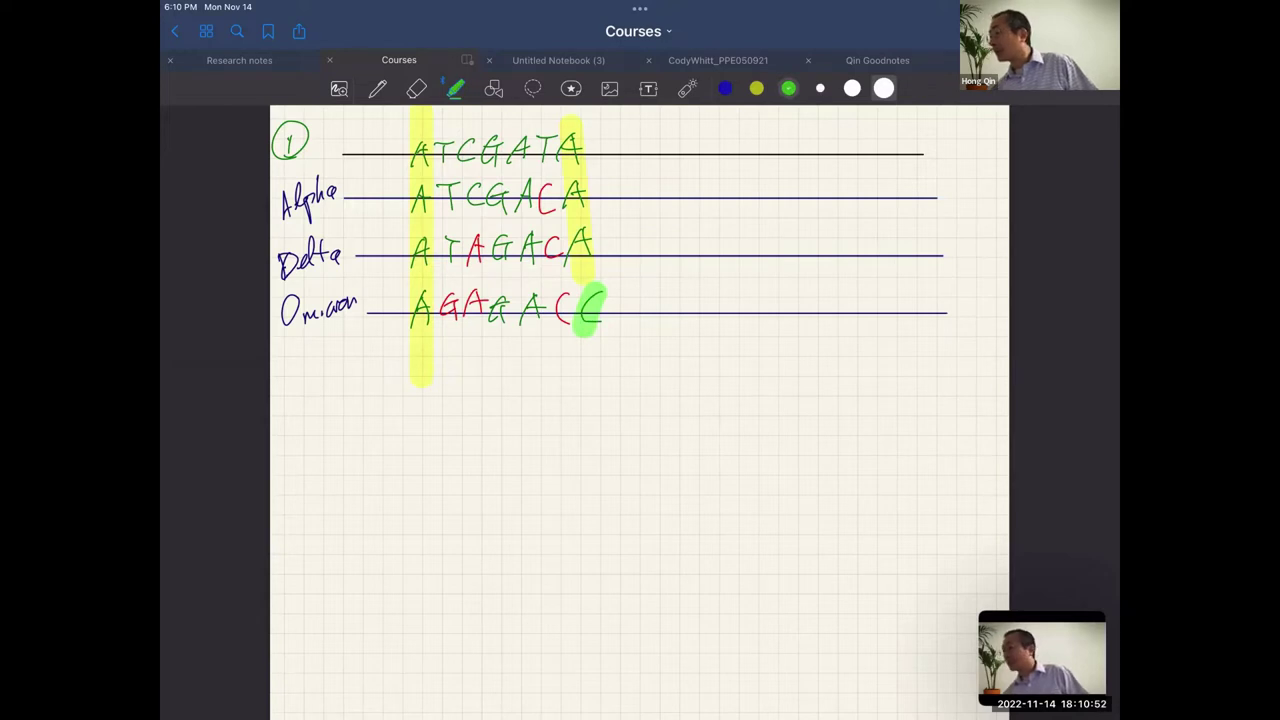
key("ctrl+z")
left_click(377, 88)
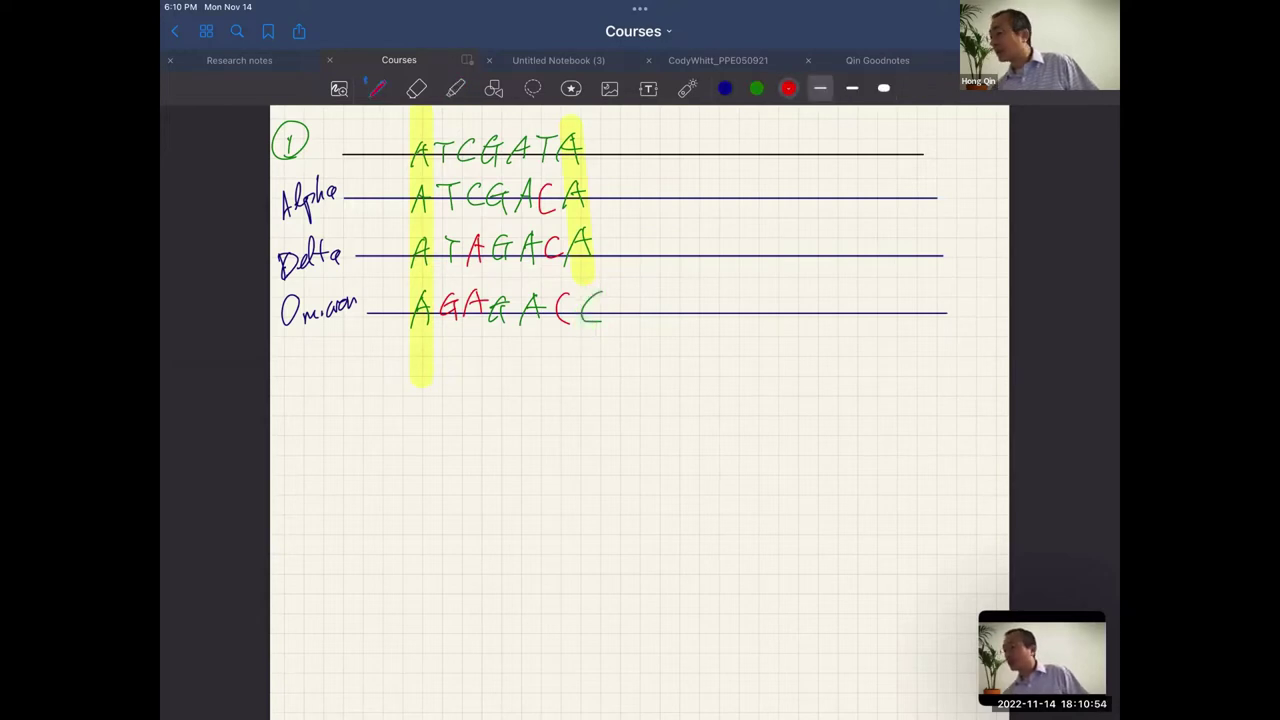
left_click(757, 88)
mouse_move(591, 292)
left_mouse_down()
mouse_move(580, 324)
mouse_move(605, 327)
left_mouse_up()
left_click_drag(584, 310, 600, 312)
left_click(455, 88)
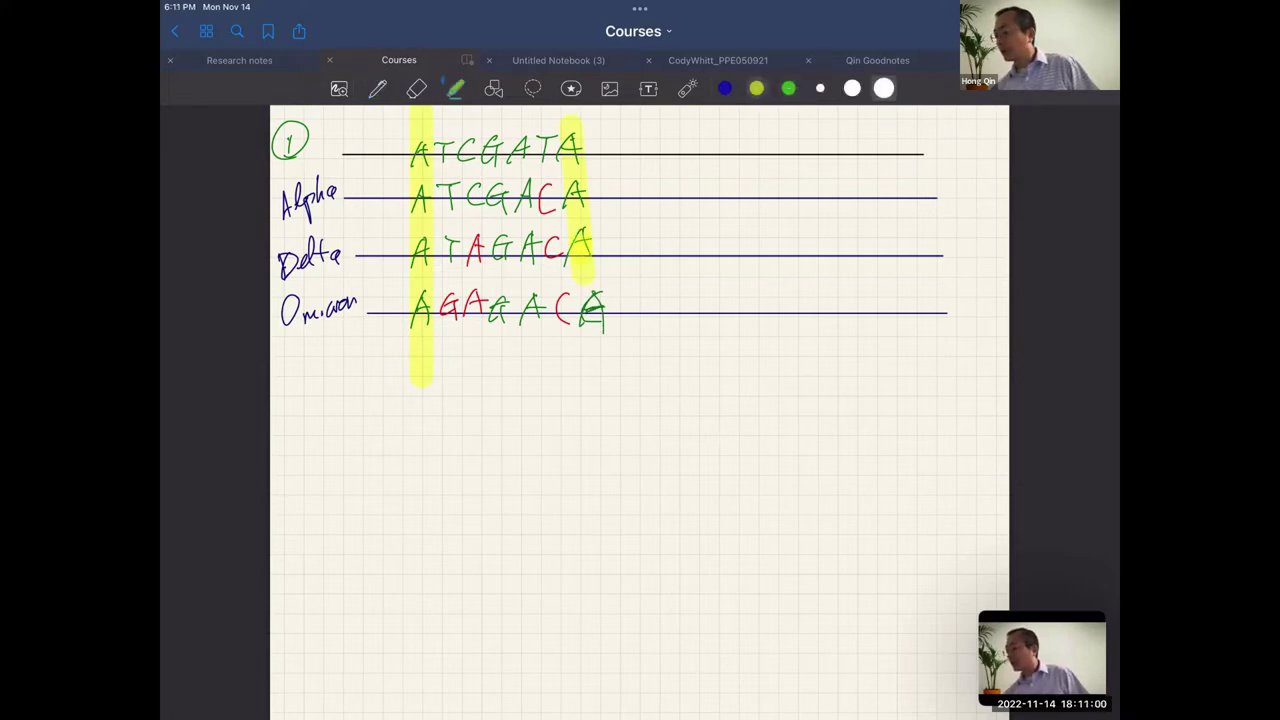
left_click_drag(580, 245, 595, 358)
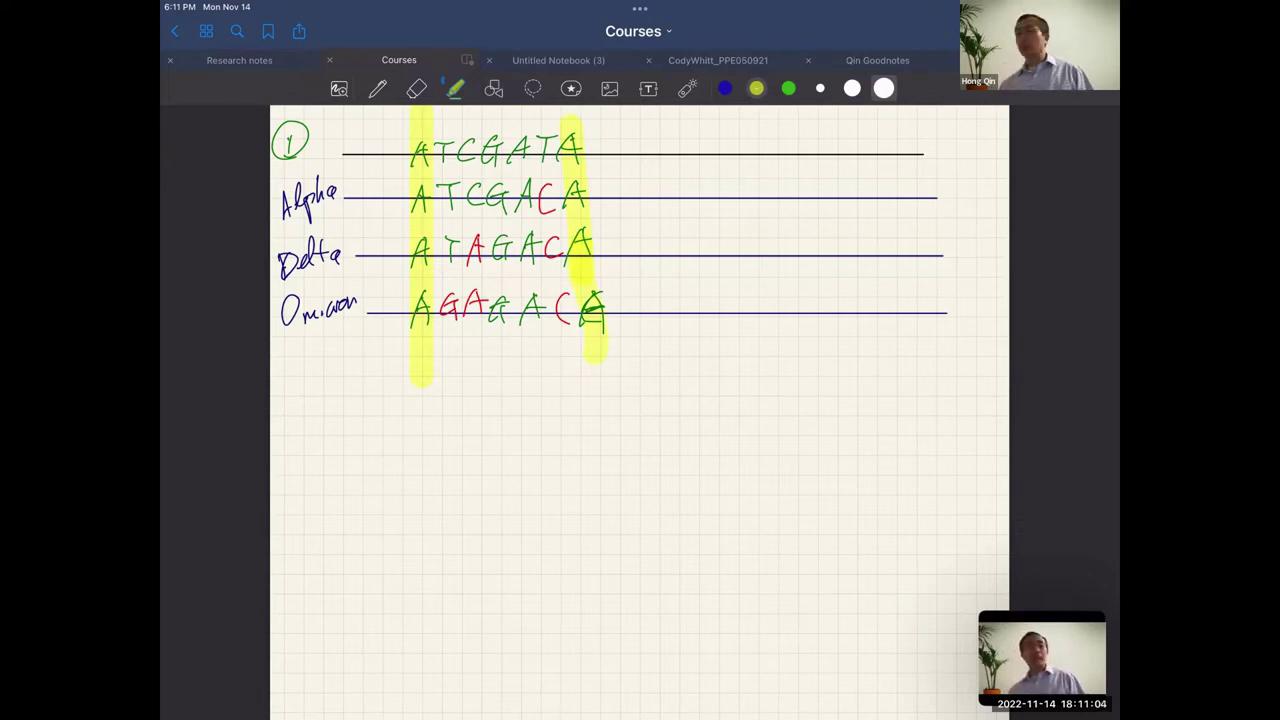
- Highlight the mutated columns across the Alpha, Delta and Omicron sequences in teal
left_click(756, 88)
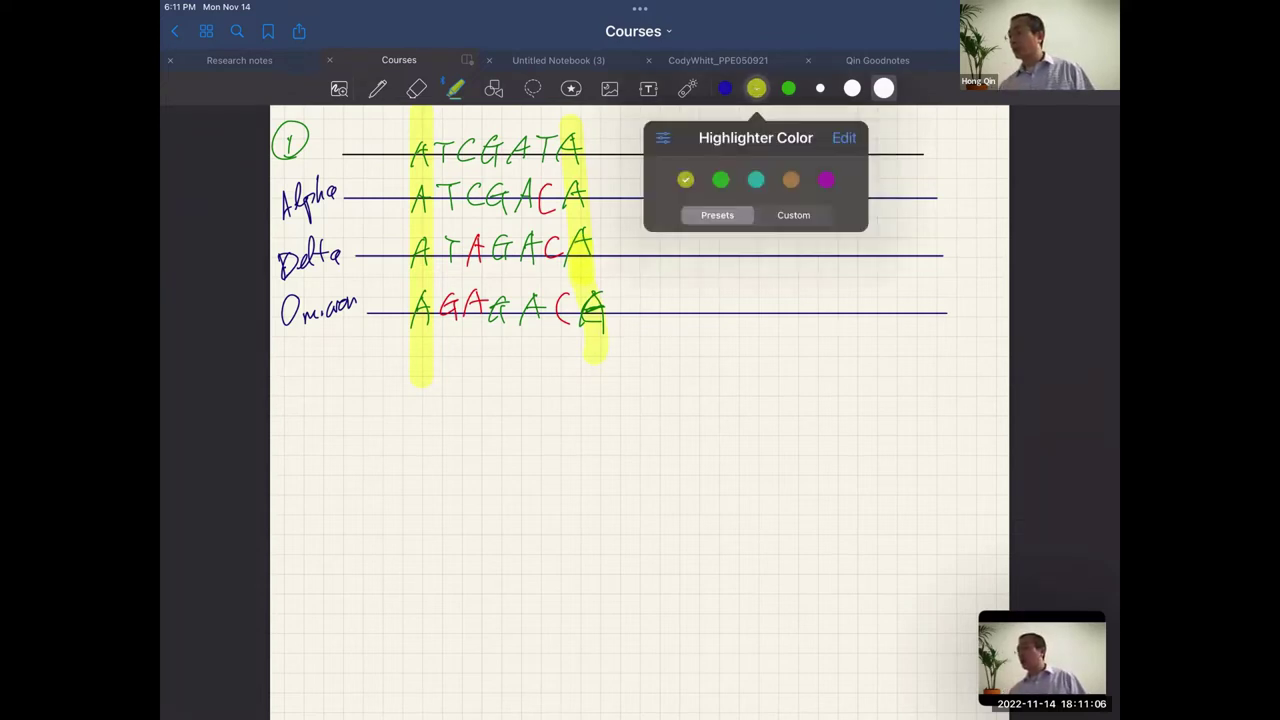
left_click(826, 179)
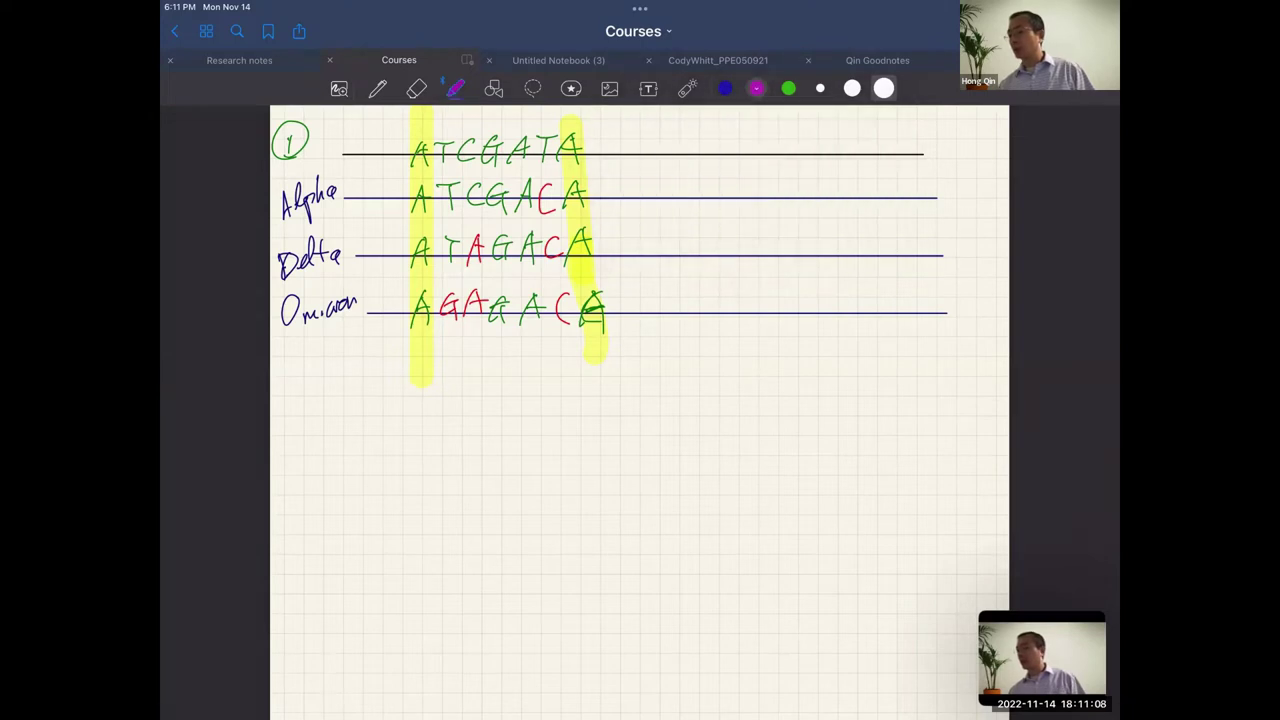
left_click_drag(447, 284, 447, 342)
left_click_drag(484, 218, 478, 350)
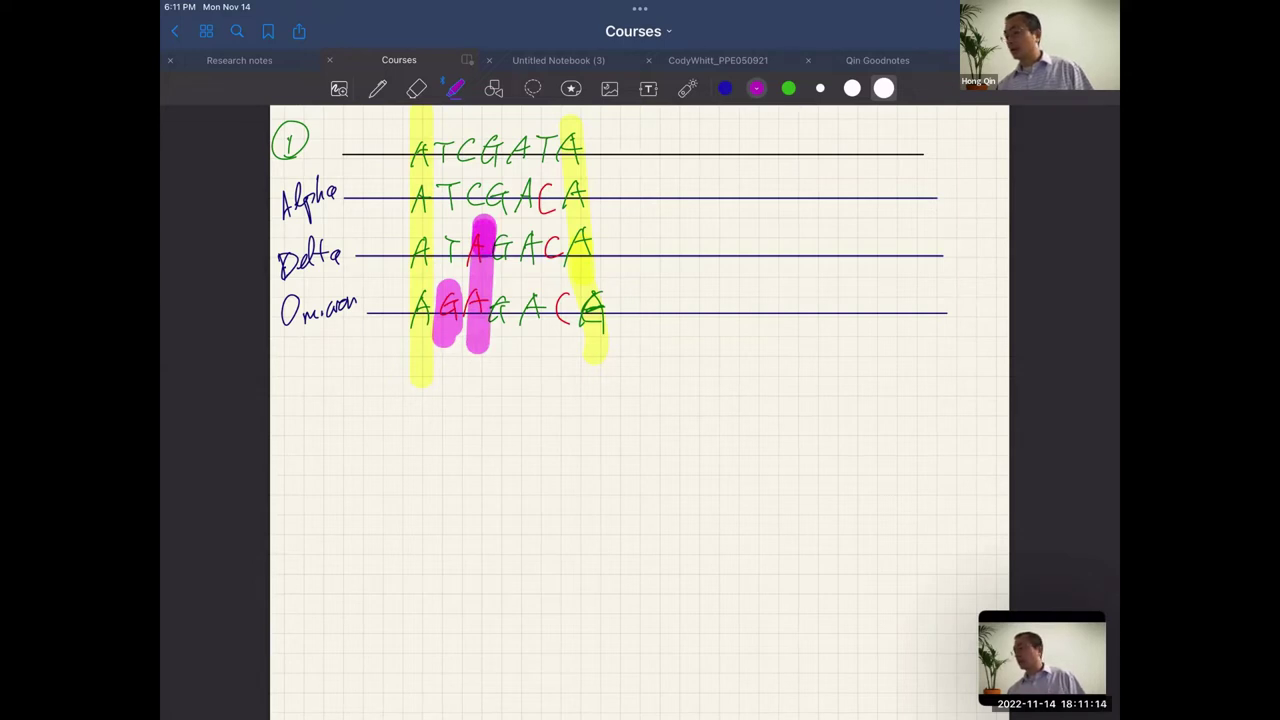
key("ctrl+z")
key("ctrl+z")
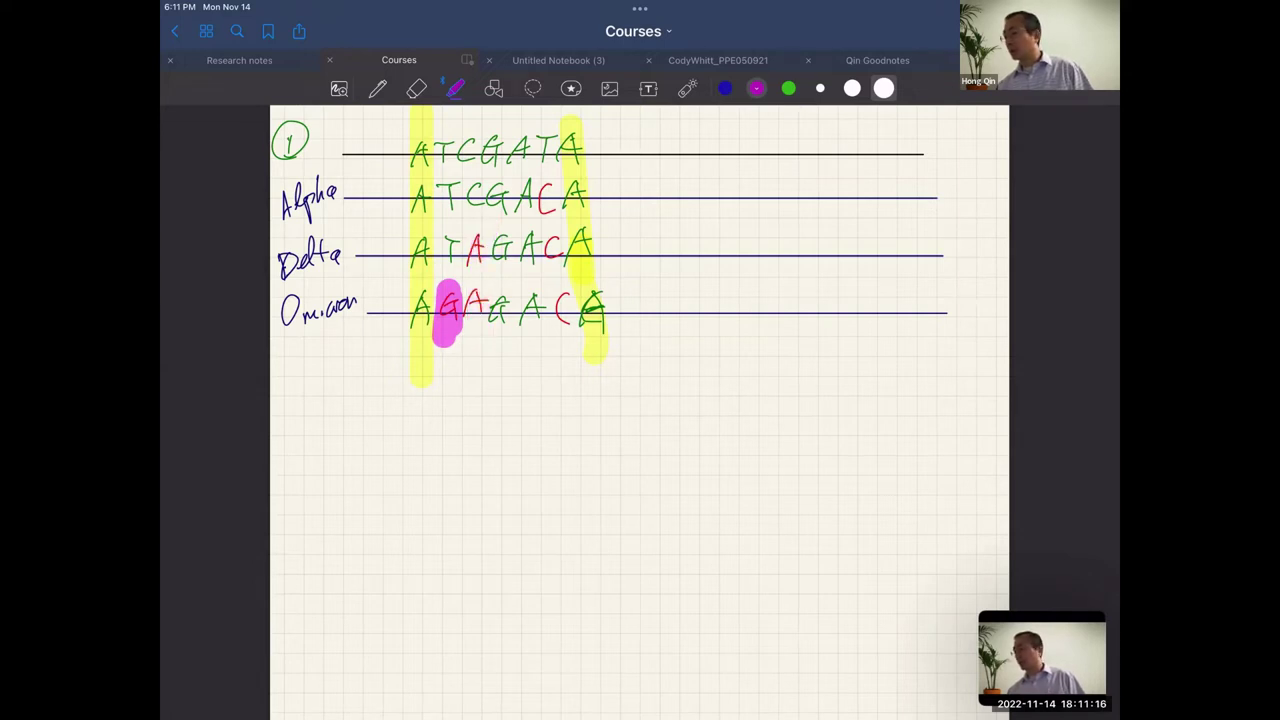
key("ctrl+z")
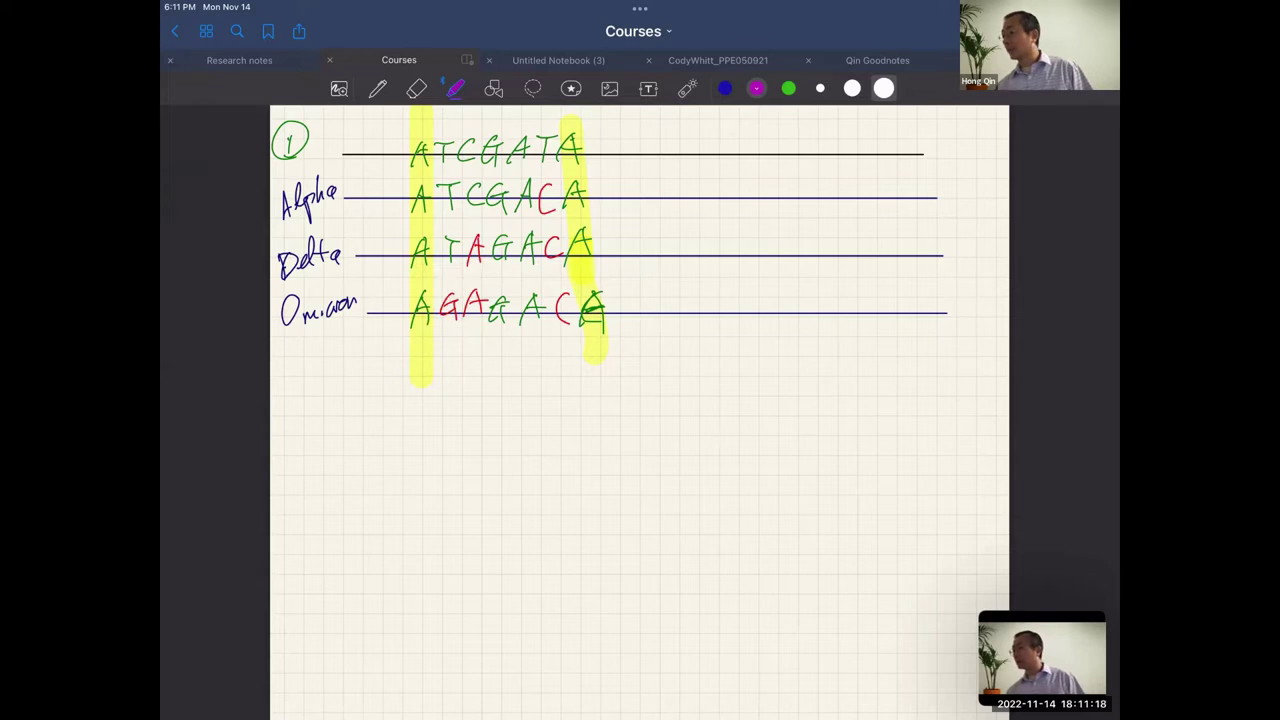
left_click(756, 88)
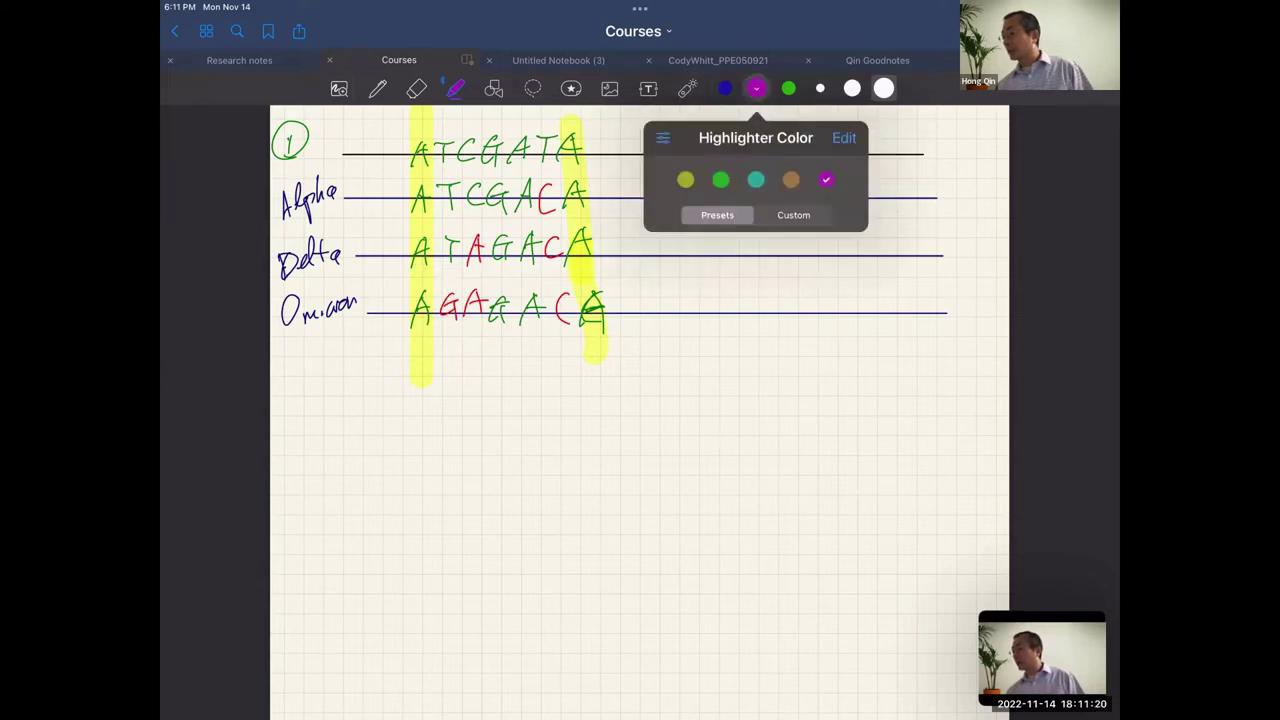
left_click(756, 179)
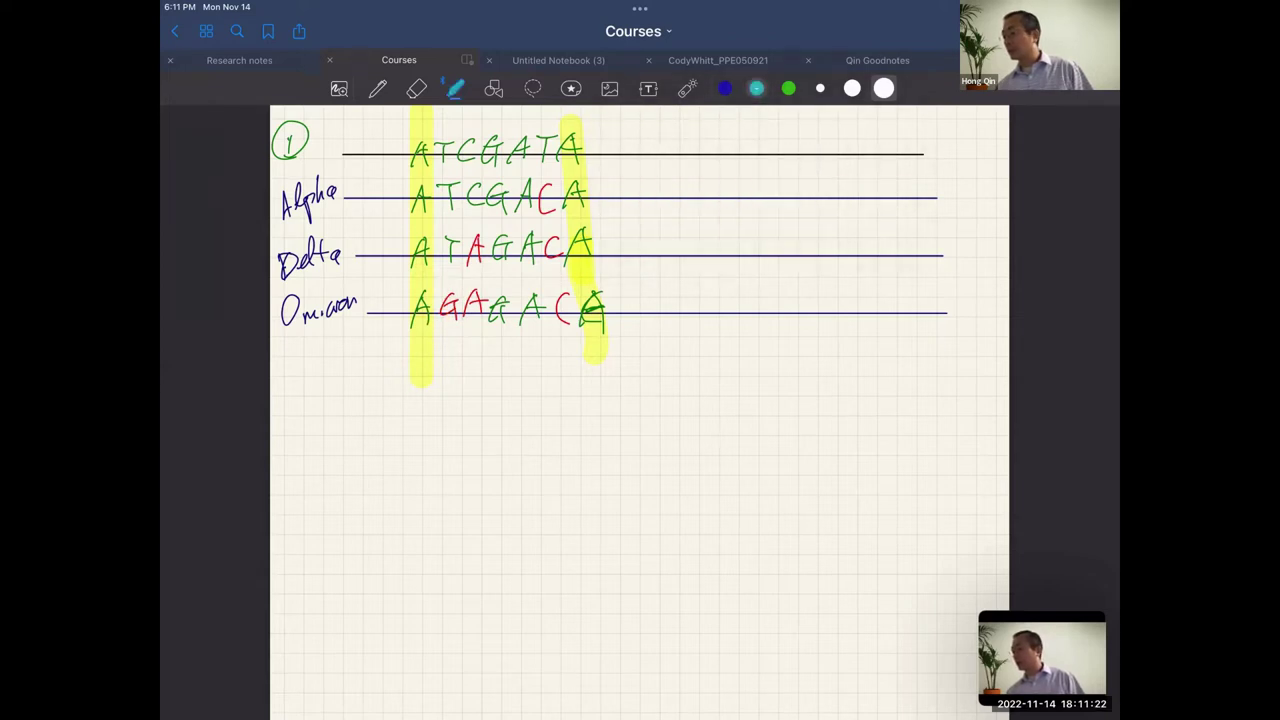
mouse_move(450, 250)
left_mouse_down()
mouse_move(448, 340)
mouse_move(474, 314)
mouse_move(472, 220)
left_mouse_up()
left_click_drag(546, 176, 562, 360)
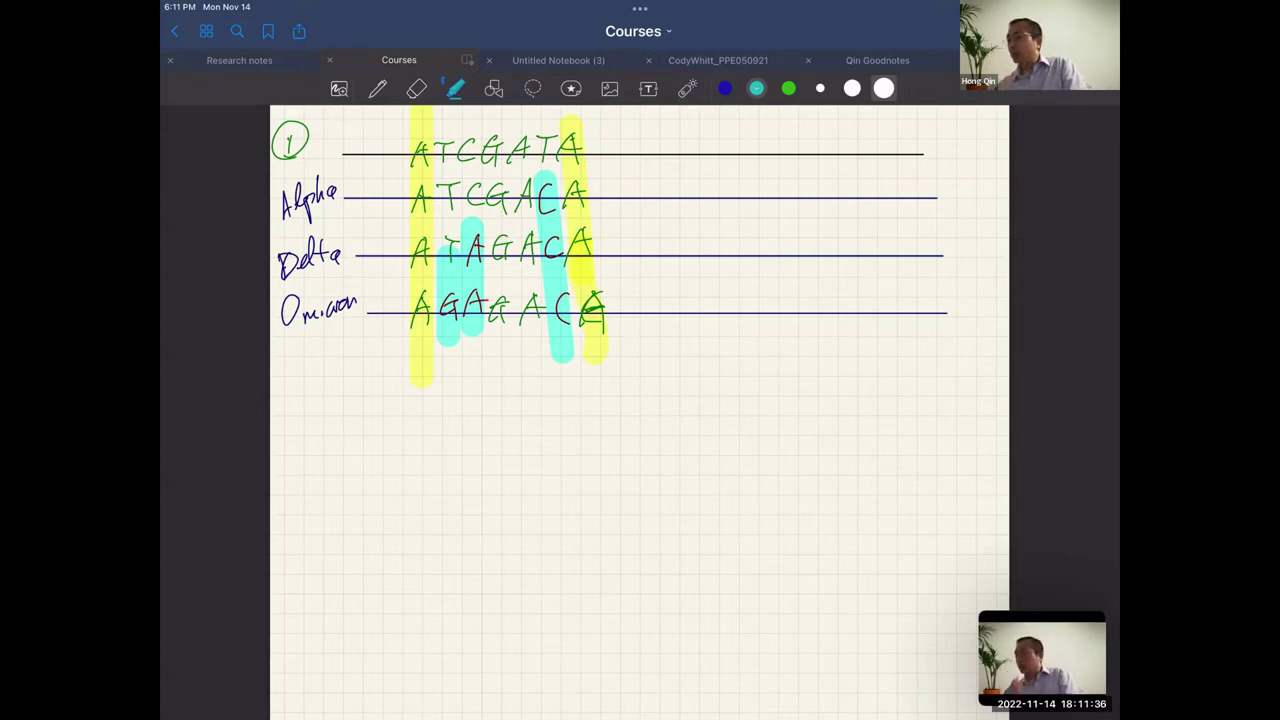
left_click(378, 88)
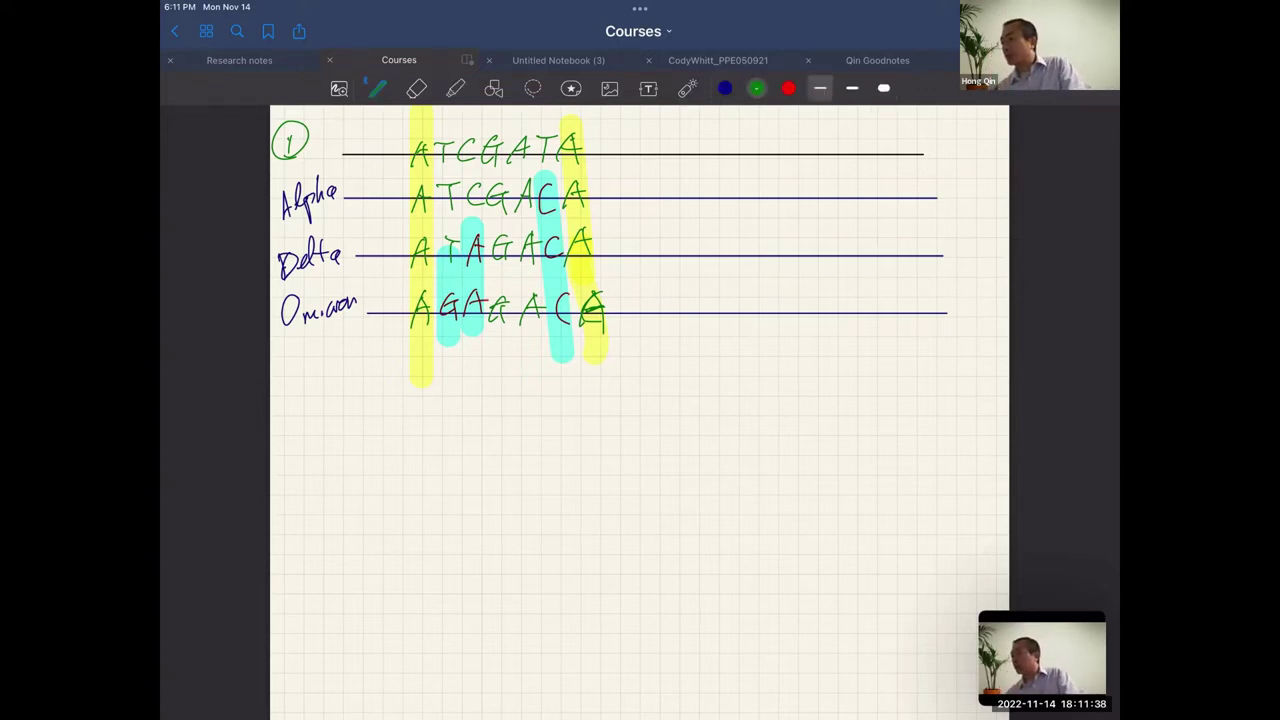
- Write 'Alignment' in blue below the sequences with a double down-arrow under it
left_click(725, 88)
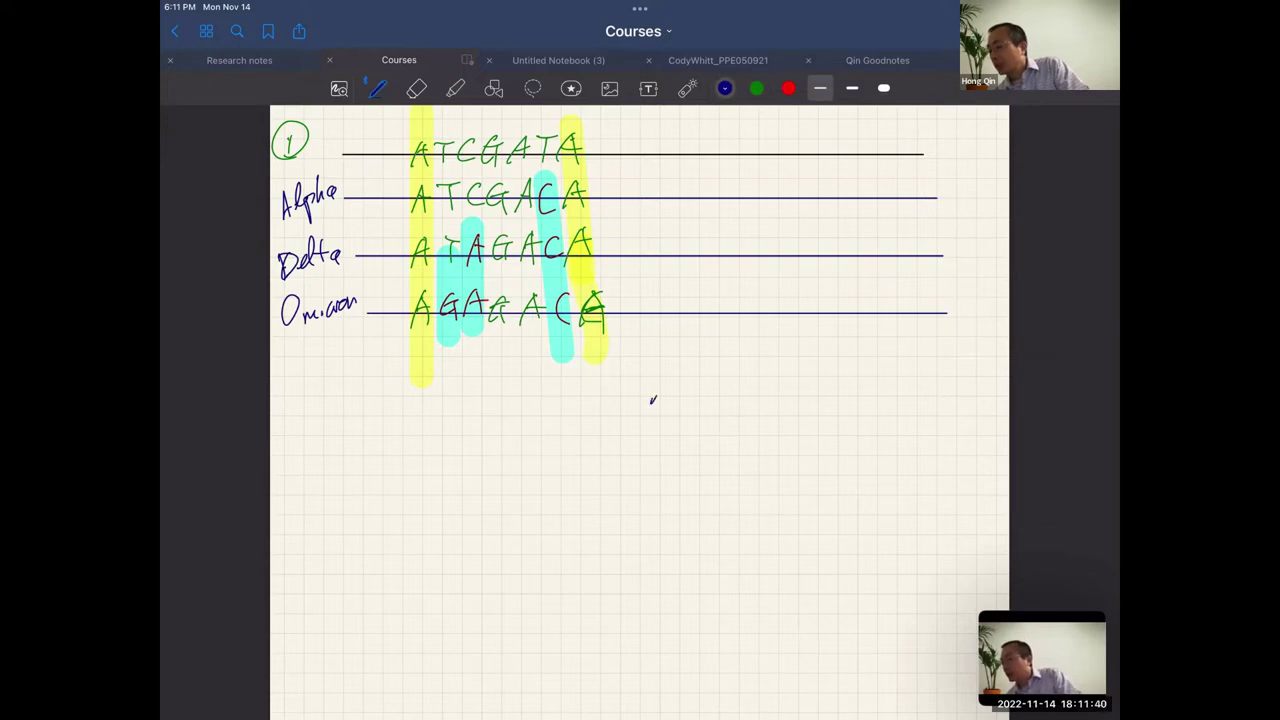
left_click_drag(651, 402, 681, 398)
mouse_move(708, 346)
left_mouse_down()
mouse_move(700, 400)
mouse_move(712, 398)
left_mouse_up()
left_click(712, 367)
mouse_move(730, 374)
left_mouse_down()
mouse_move(722, 420)
mouse_move(786, 374)
mouse_move(788, 388)
mouse_move(840, 380)
mouse_move(882, 352)
mouse_move(894, 364)
left_mouse_up()
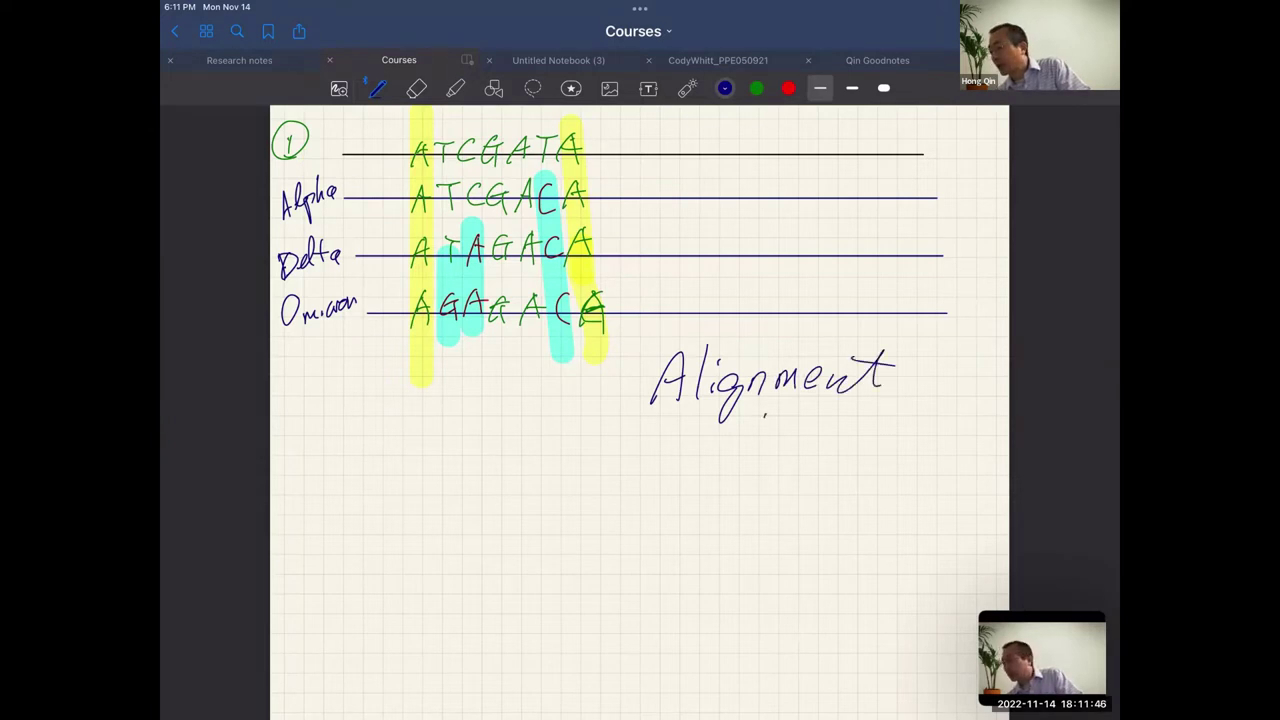
left_click_drag(763, 424, 764, 446)
left_click_drag(779, 414, 772, 462)
left_click_drag(772, 462, 797, 427)
- Write the word 'mutations' below the double arrow
left_click_drag(655, 487, 680, 512)
mouse_move(693, 488)
left_mouse_down()
mouse_move(733, 508)
mouse_move(750, 481)
left_mouse_up()
mouse_move(752, 490)
left_mouse_down()
mouse_move(758, 505)
mouse_move(794, 487)
mouse_move(784, 514)
left_mouse_up()
left_click_drag(801, 498, 805, 514)
left_click_drag(824, 498, 856, 518)
left_click_drag(871, 498, 887, 485)
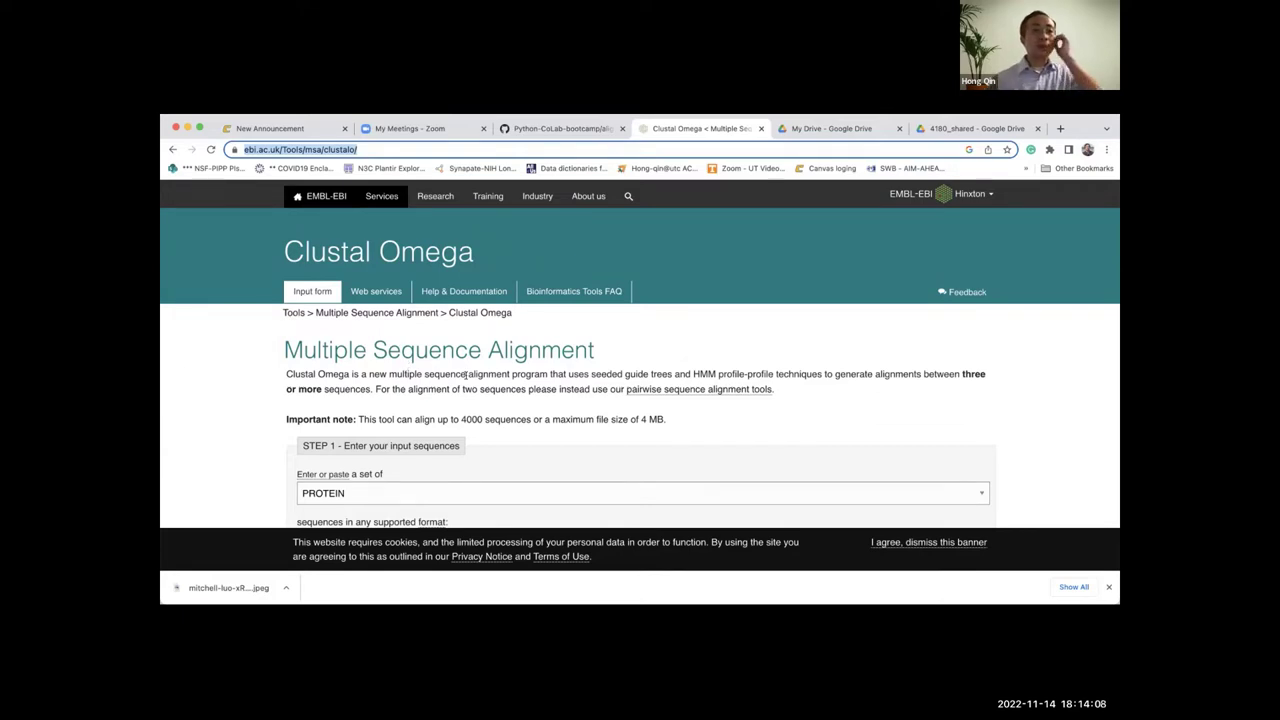
- Enter the first FASTA entry '>one' with sequence ChattanoogaIsAGeatPlace
scroll(385, 320, "down", 4)
left_click(384, 366)
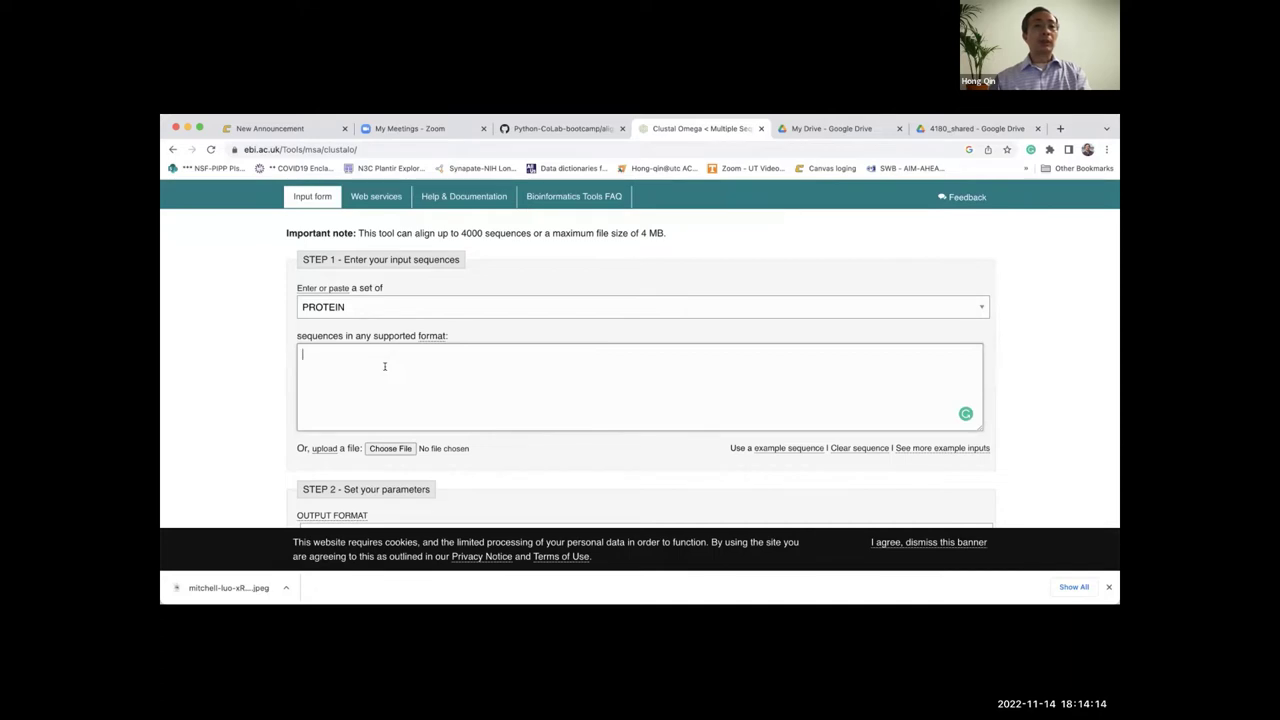
type(">")
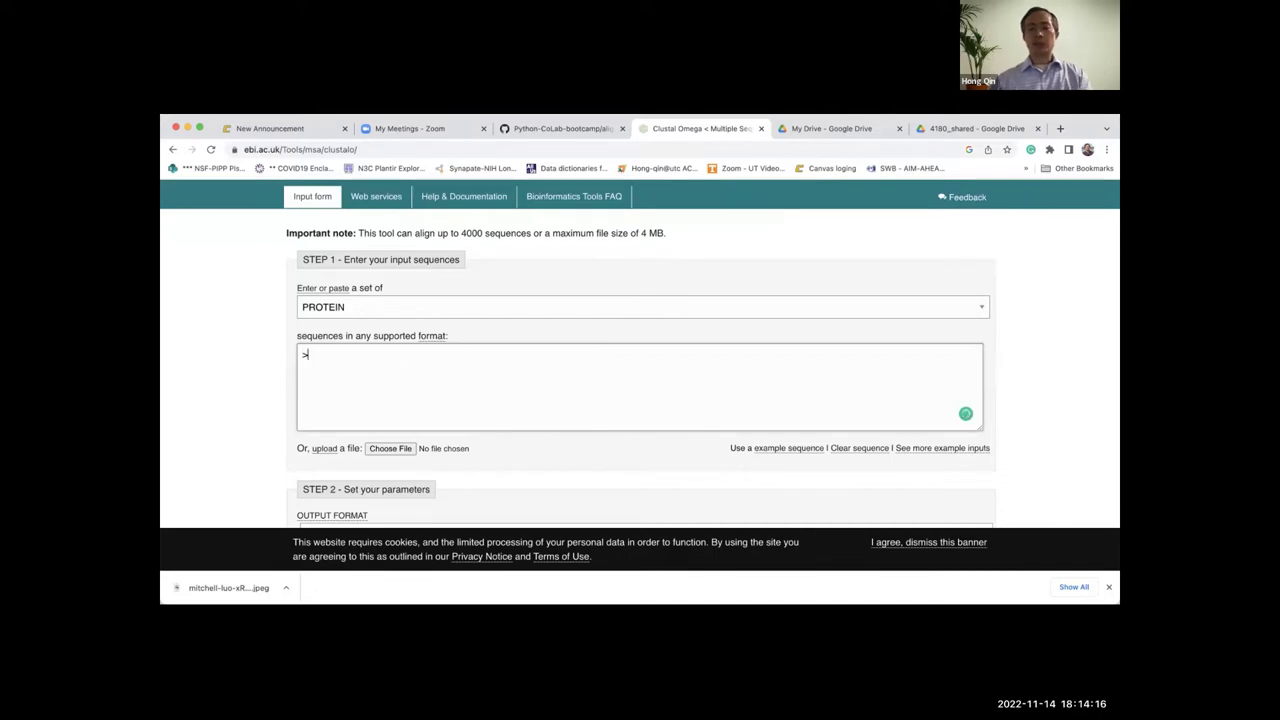
type("one")
key("Return")
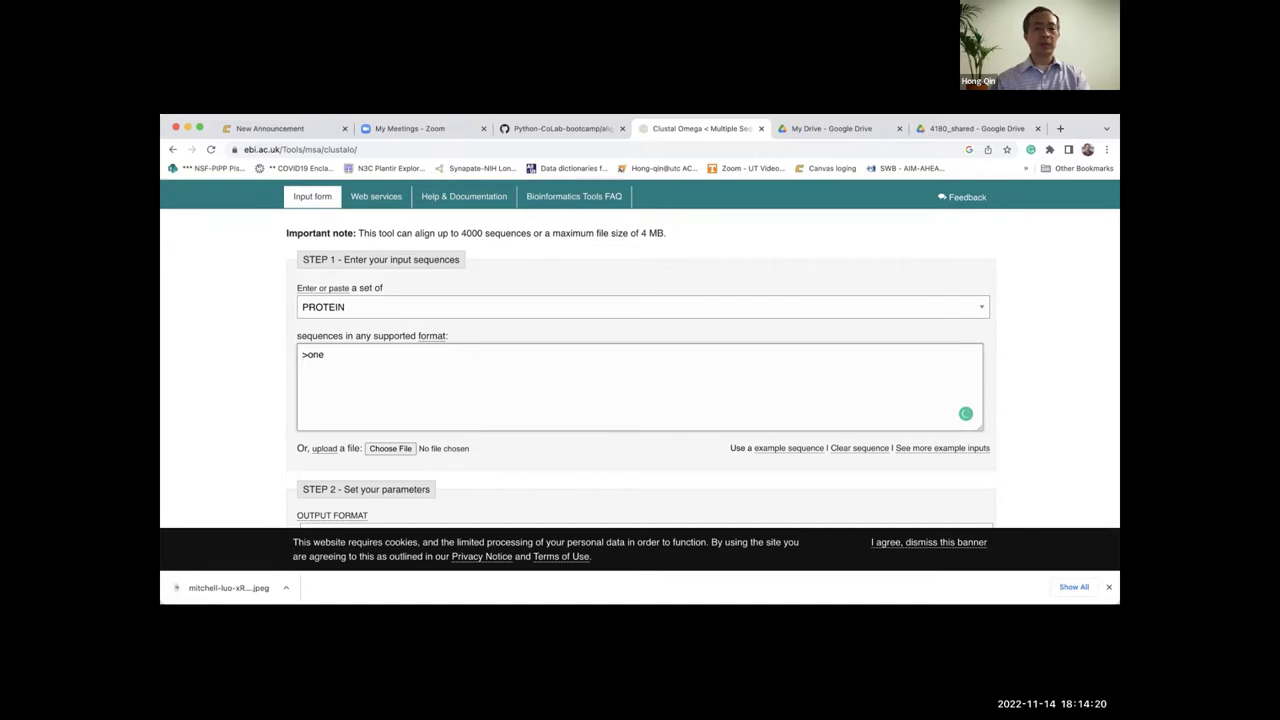
type("Chatta")
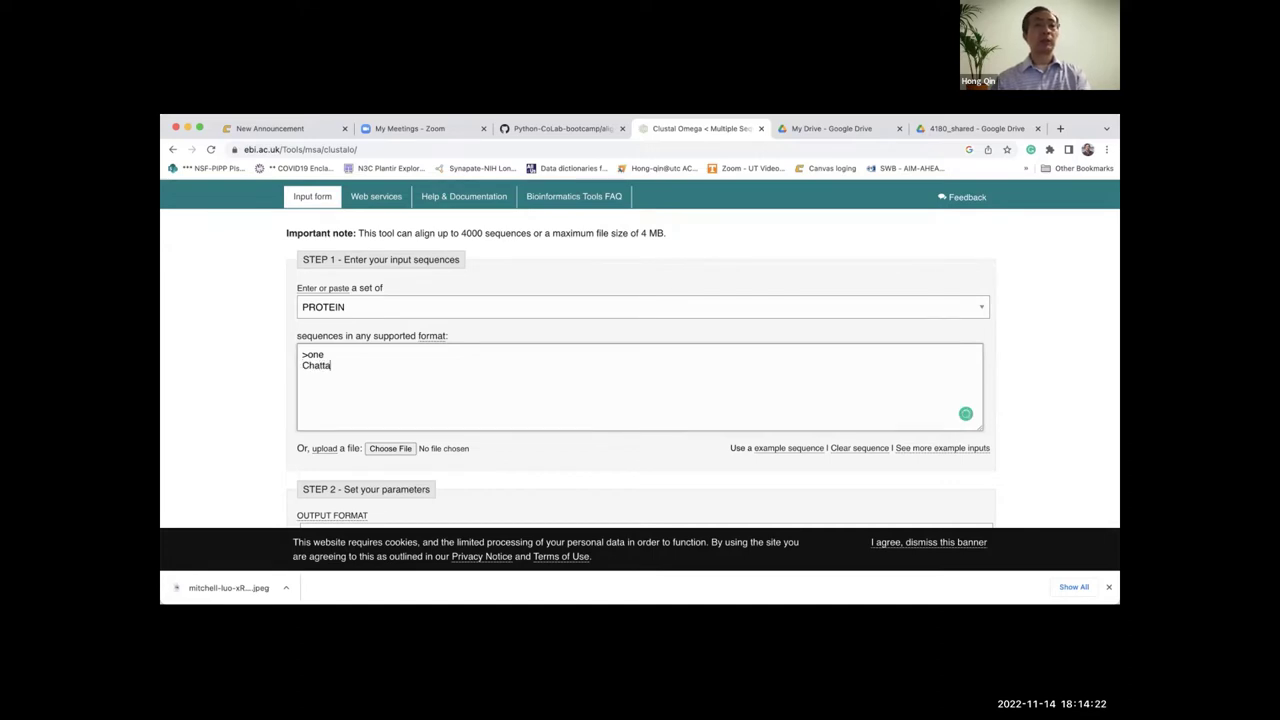
type("noogaIsAGea")
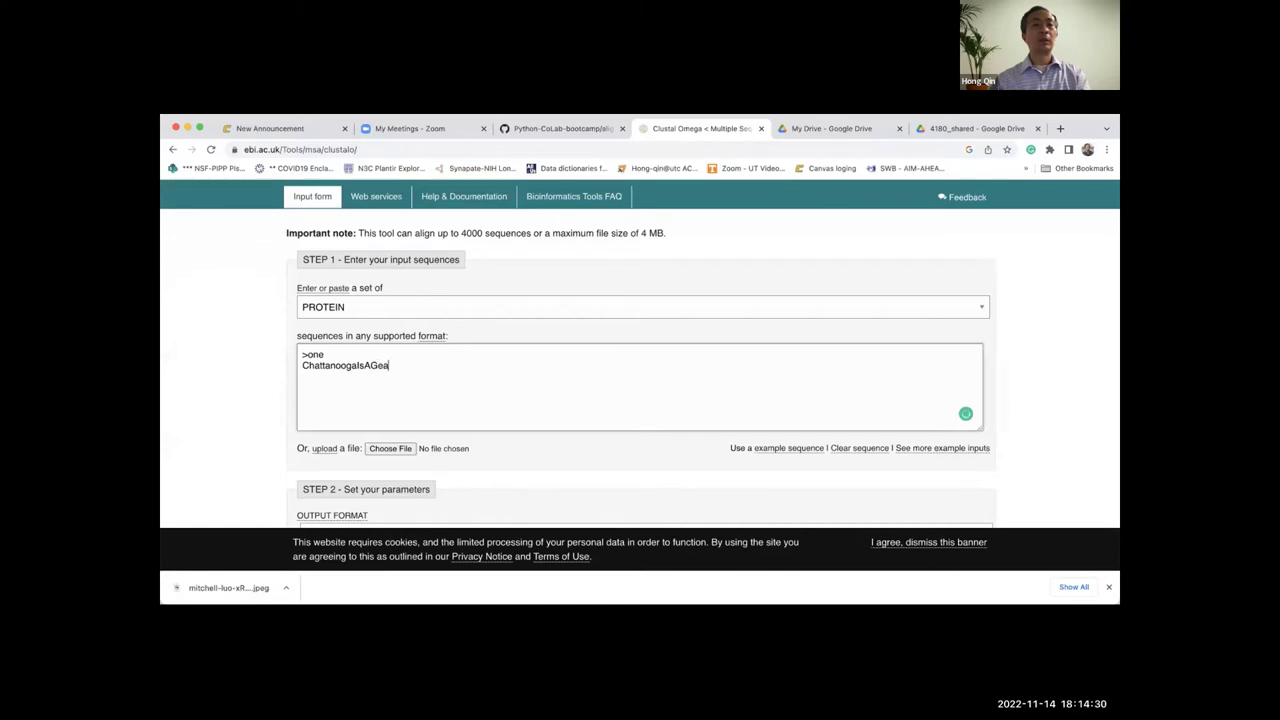
type("tPlace")
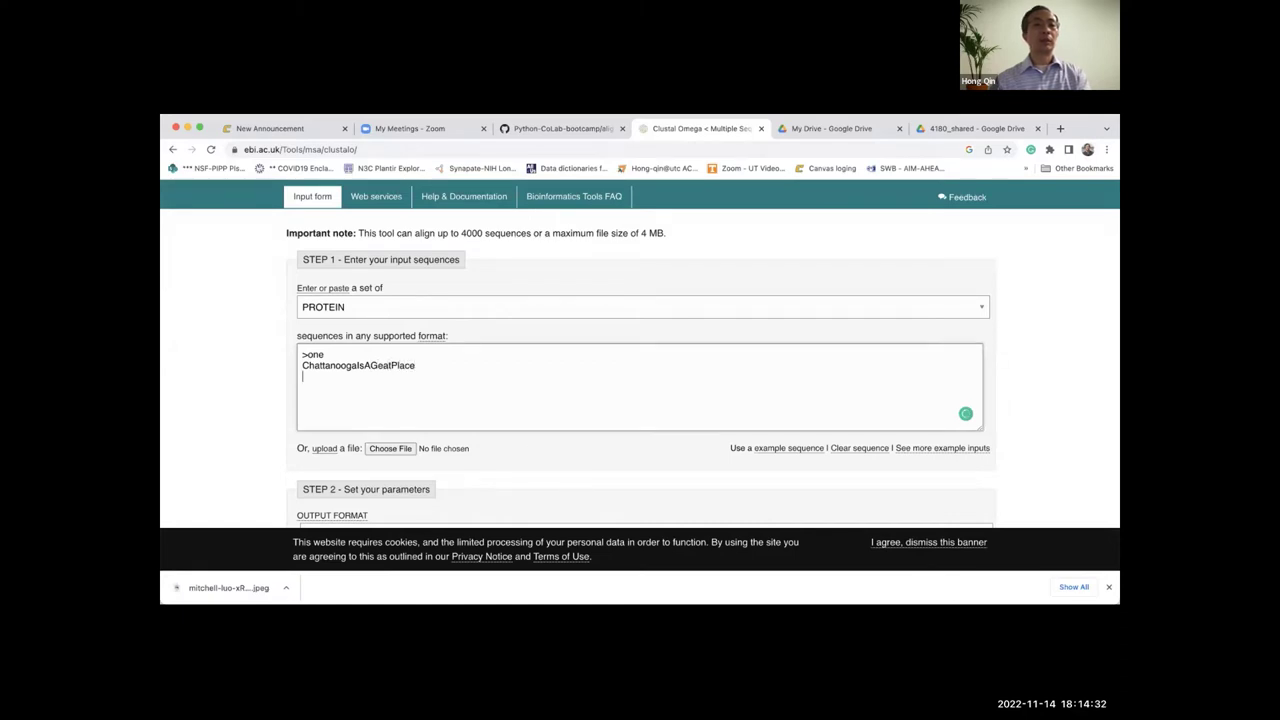
- Add the second entry '> two' with sequence ChattanoogaMaybeAGreatPlace
key("Return")
type("> two ")
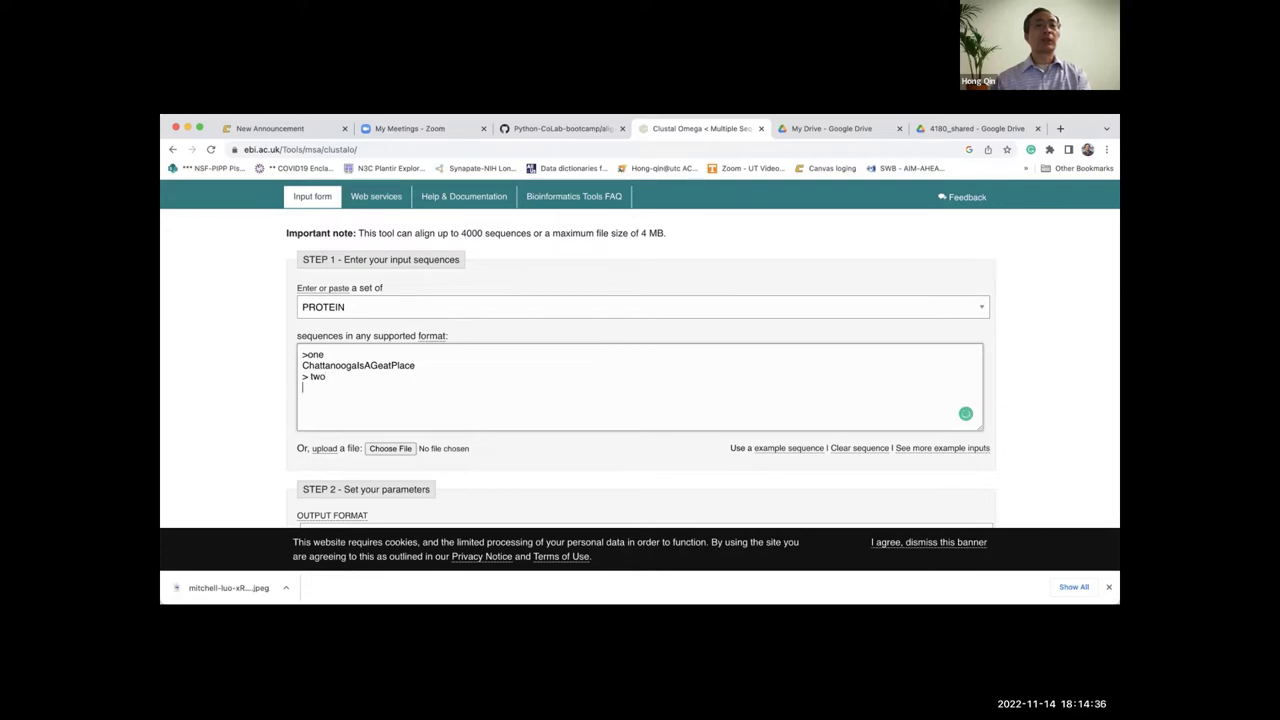
type("Chattra")
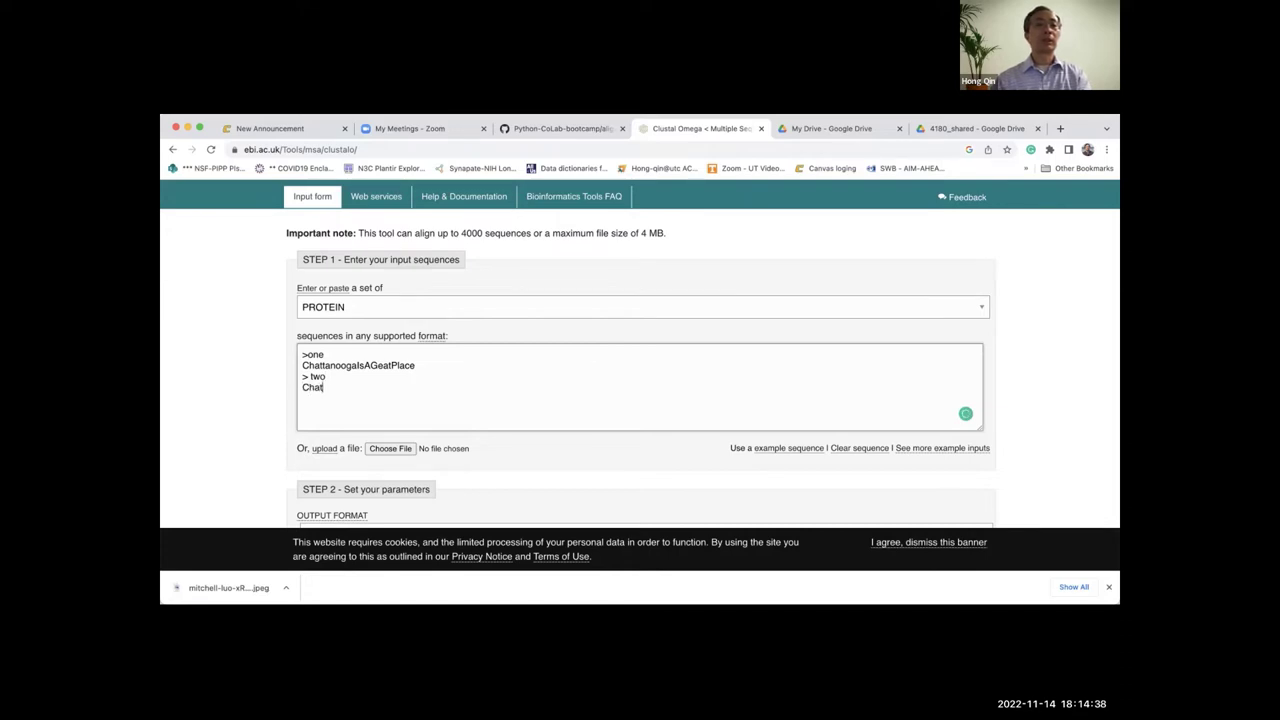
key("BackSpace")
type("anooga")
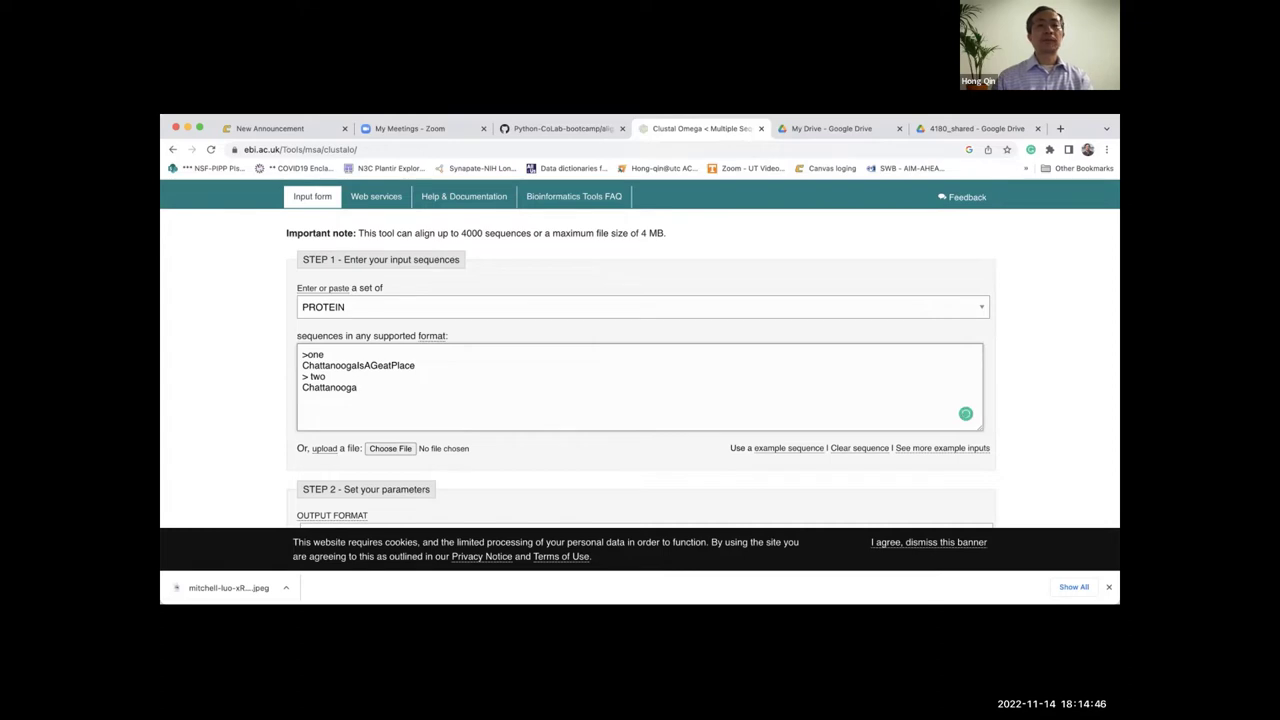
type("Maybe")
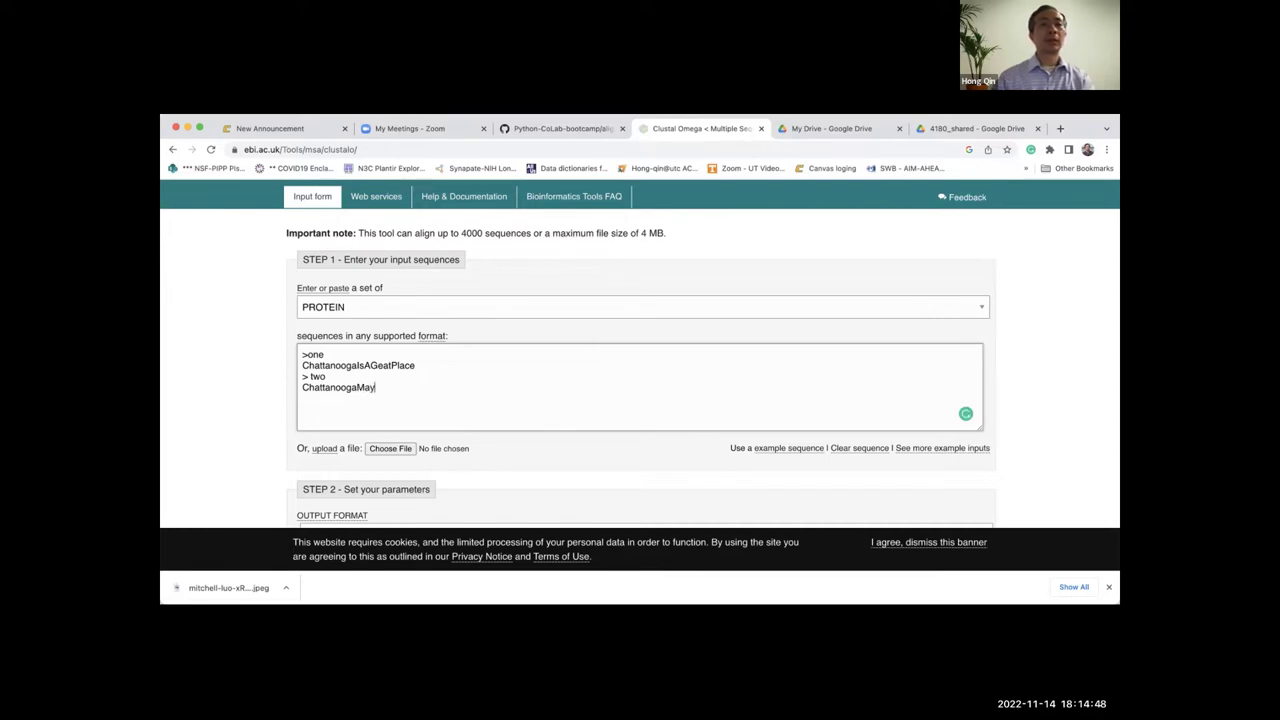
key("BackSpace")
key("BackSpace")
type("eAGreatPlace")
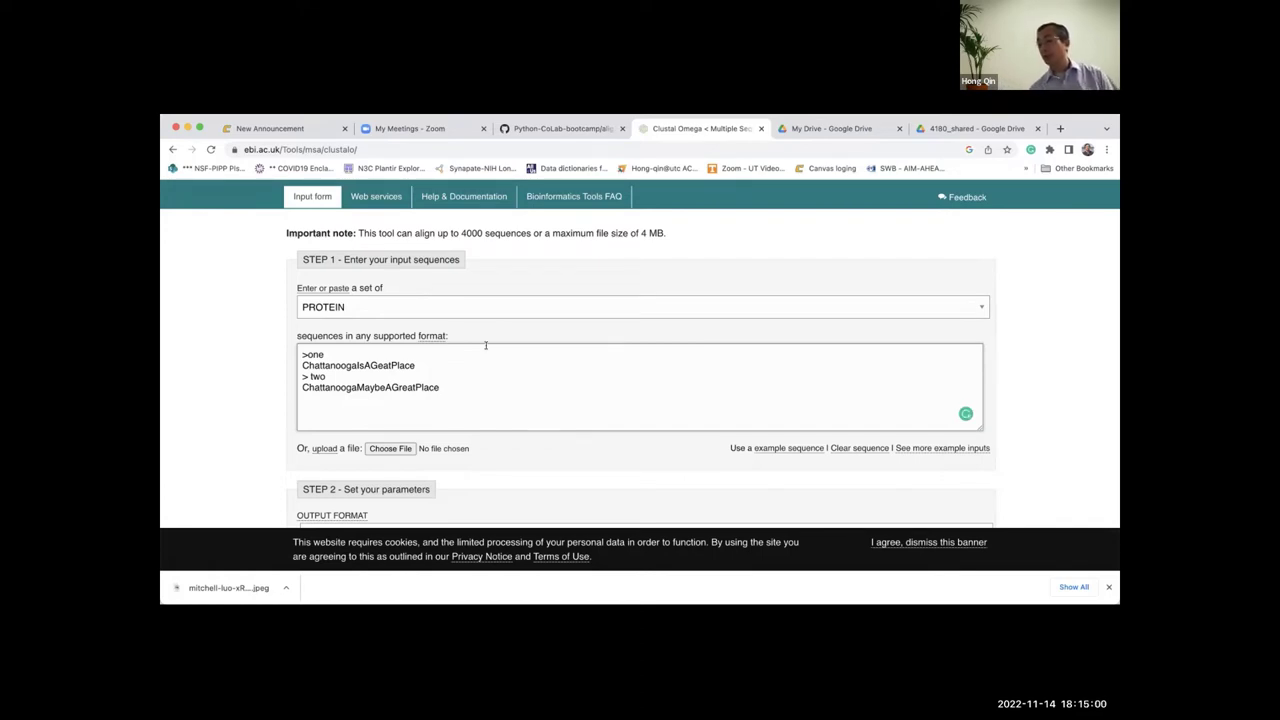
scroll(527, 333, "down", 3)
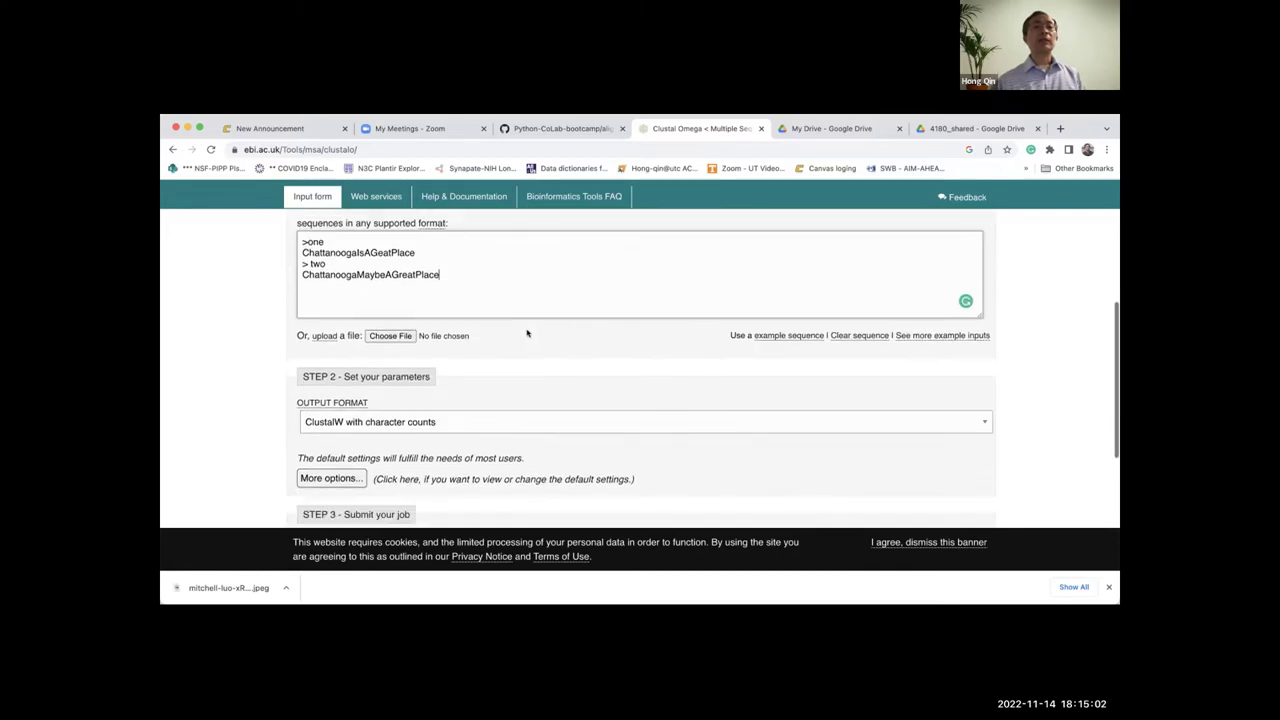
scroll(466, 320, "down", 2)
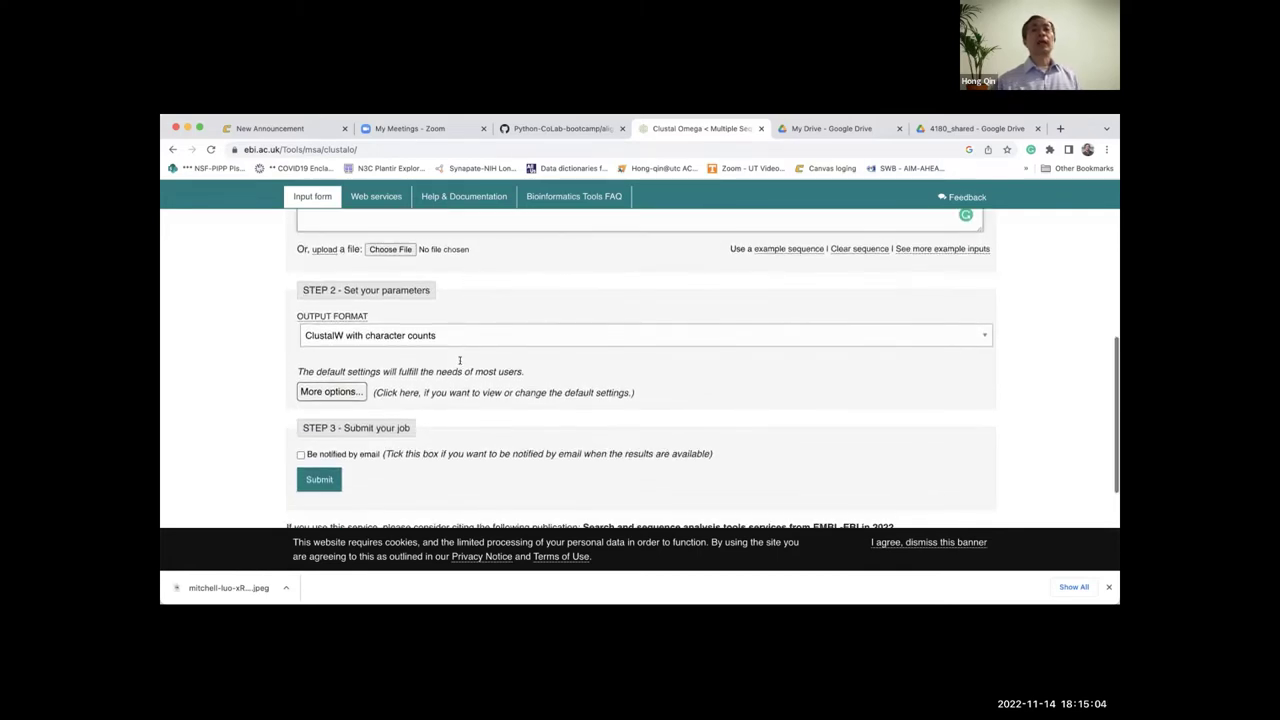
scroll(470, 362, "down", 2)
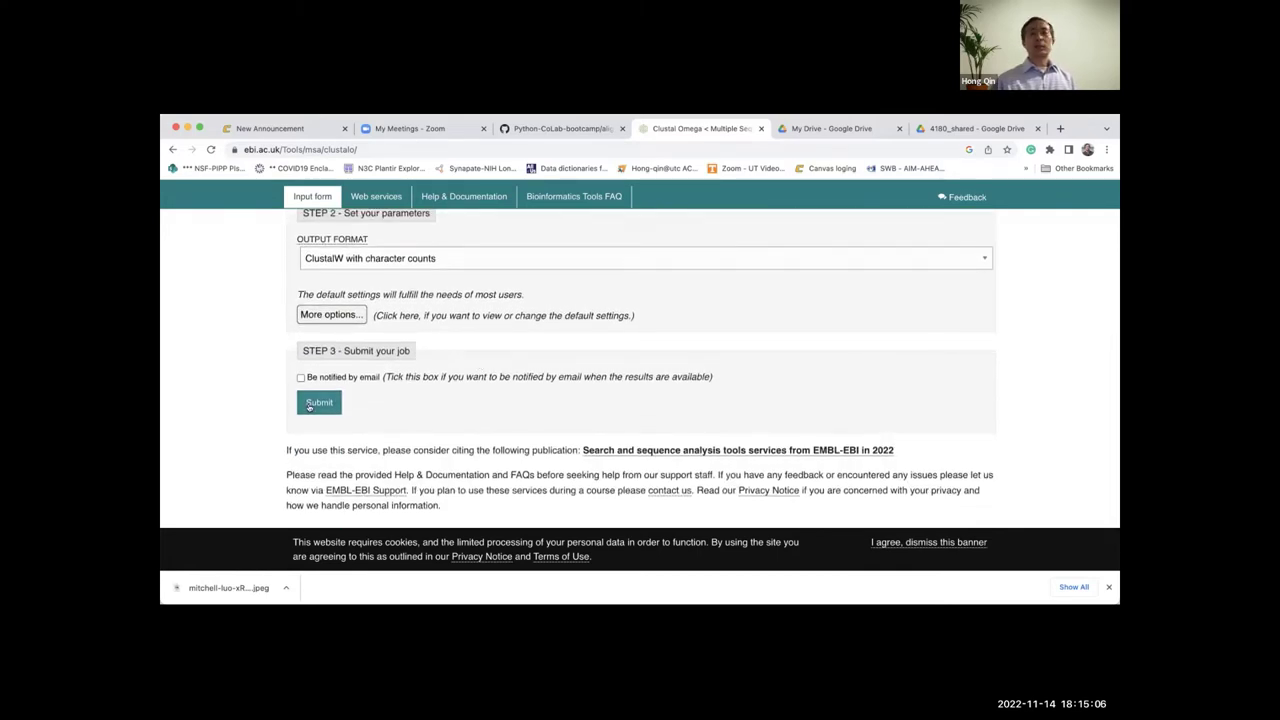
- Submit the two sequences, show the alignment in colour and zoom the page to 125%
left_click(314, 405)
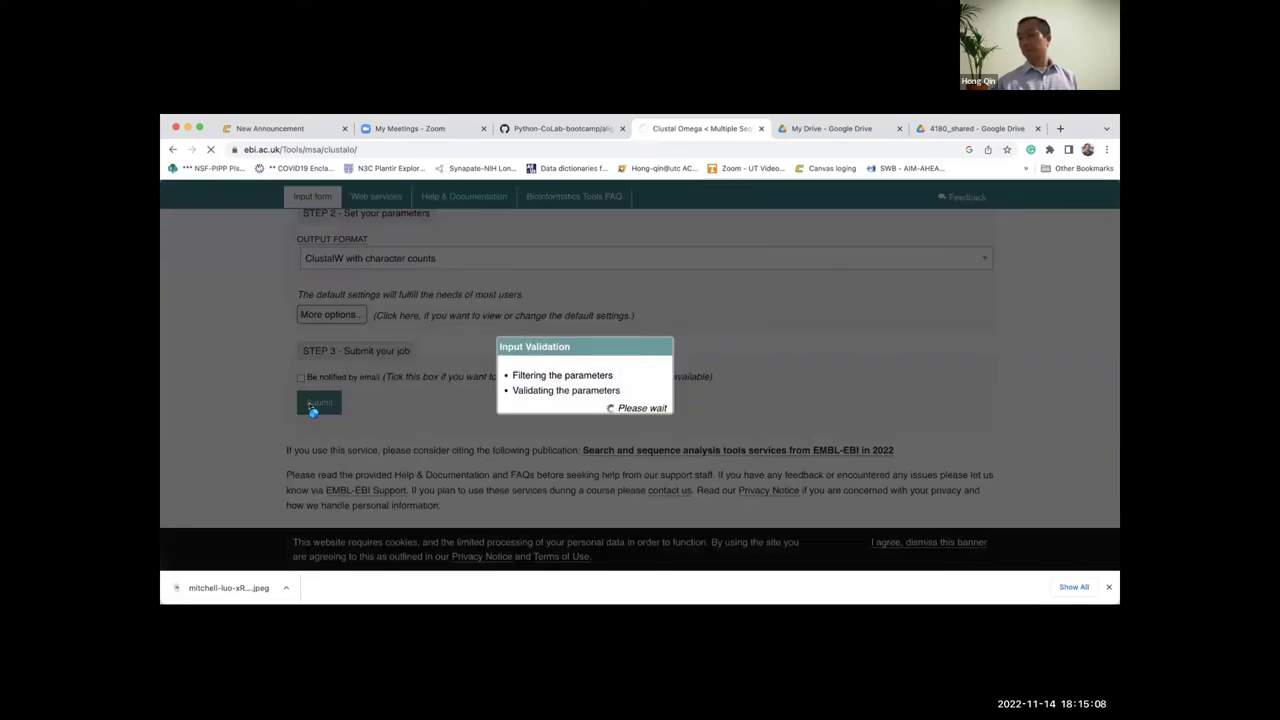
scroll(440, 400, "down", 2)
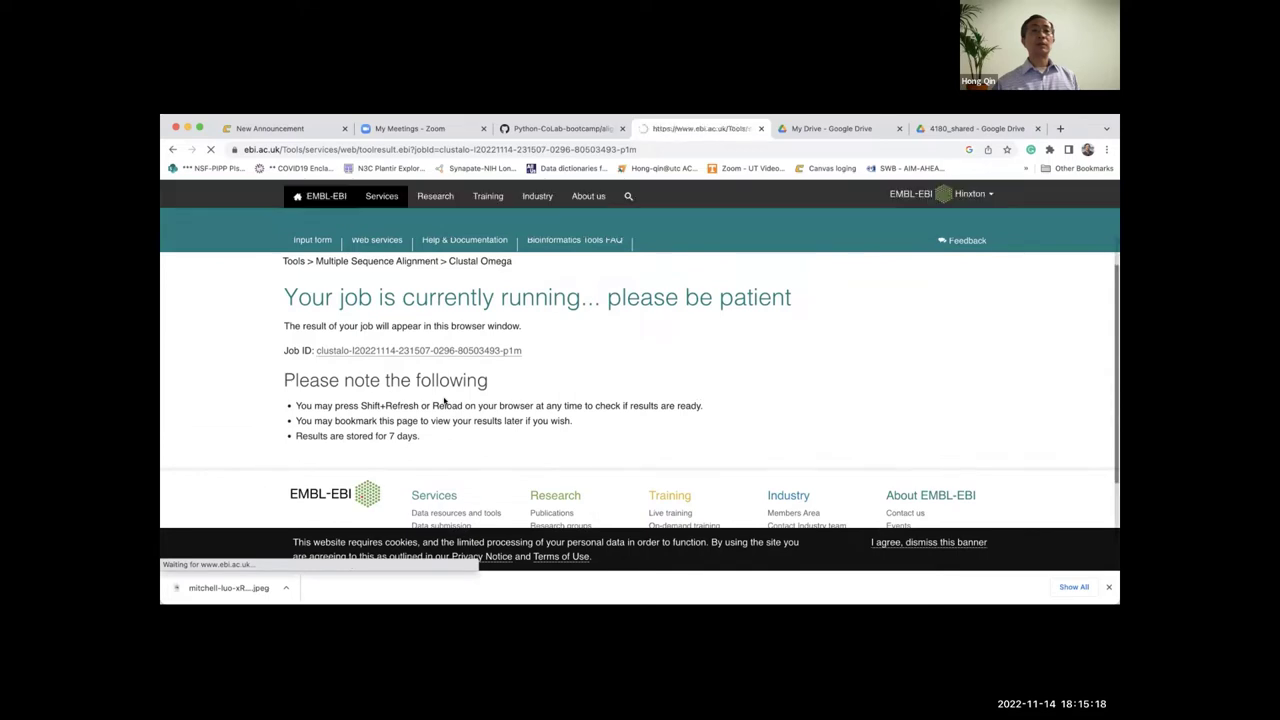
scroll(435, 392, "down", 2)
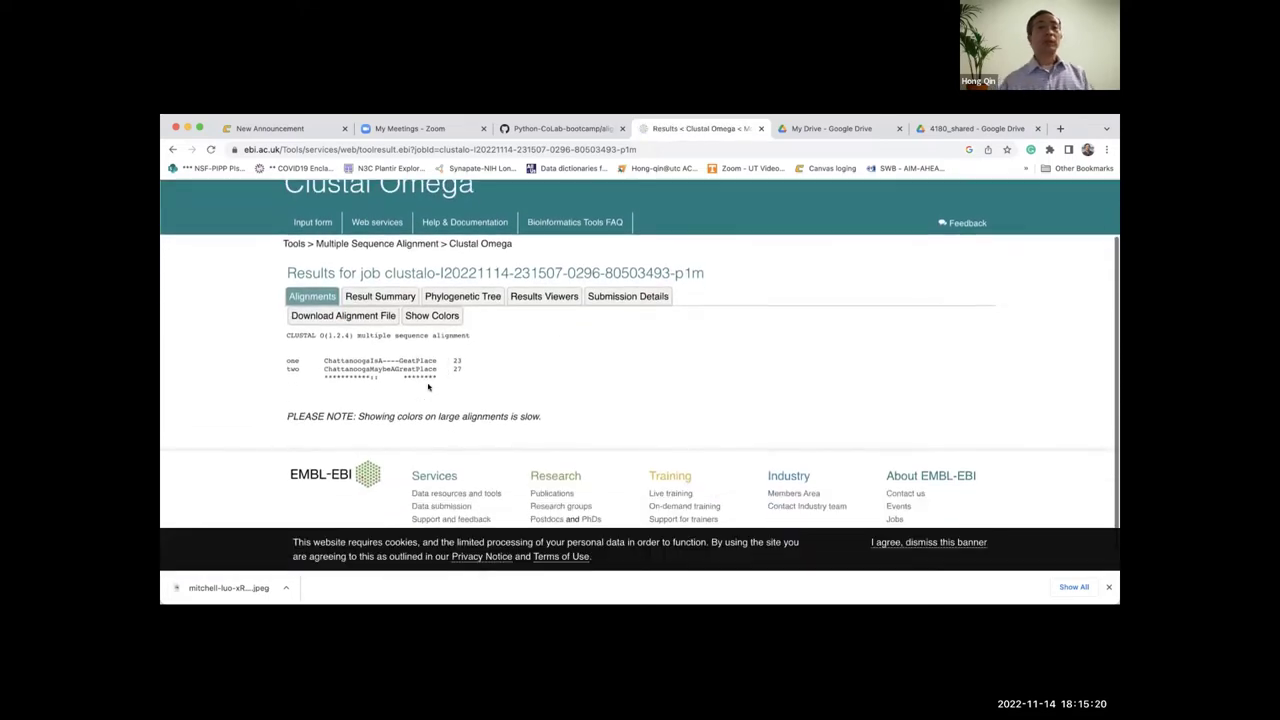
scroll(428, 387, "down", 1)
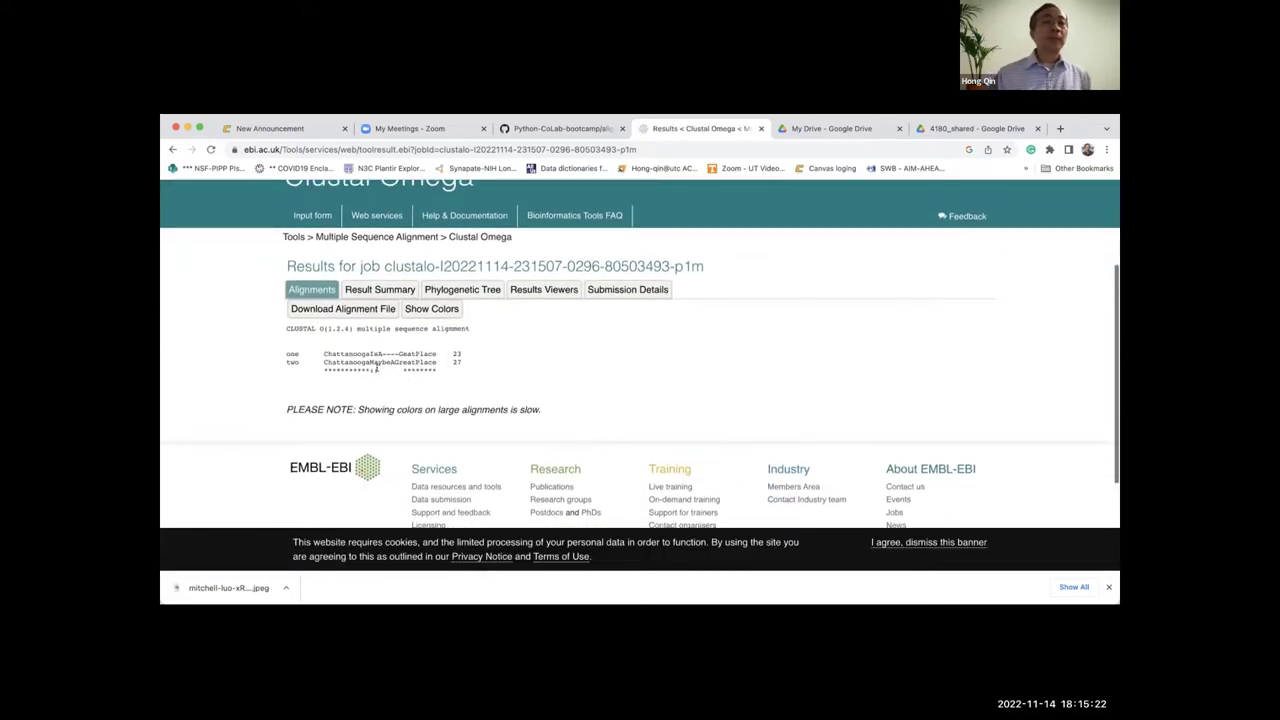
left_click(429, 309)
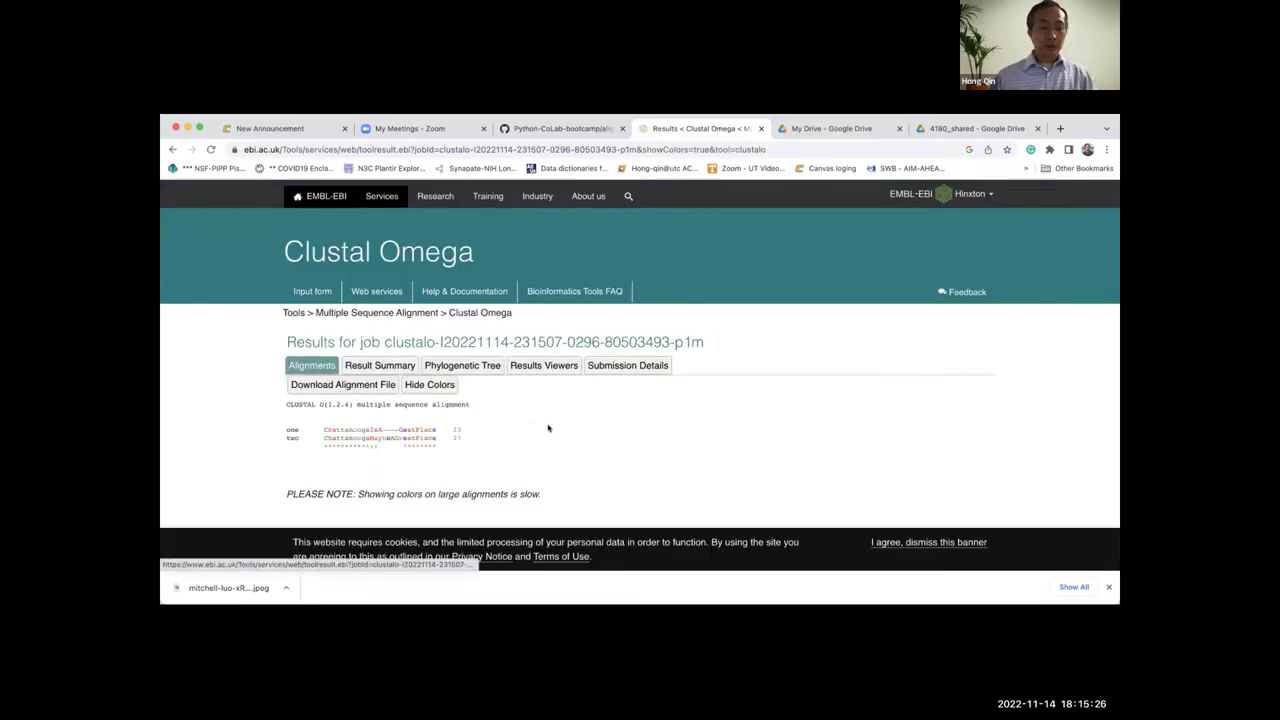
key("super+plus")
key("super+plus")
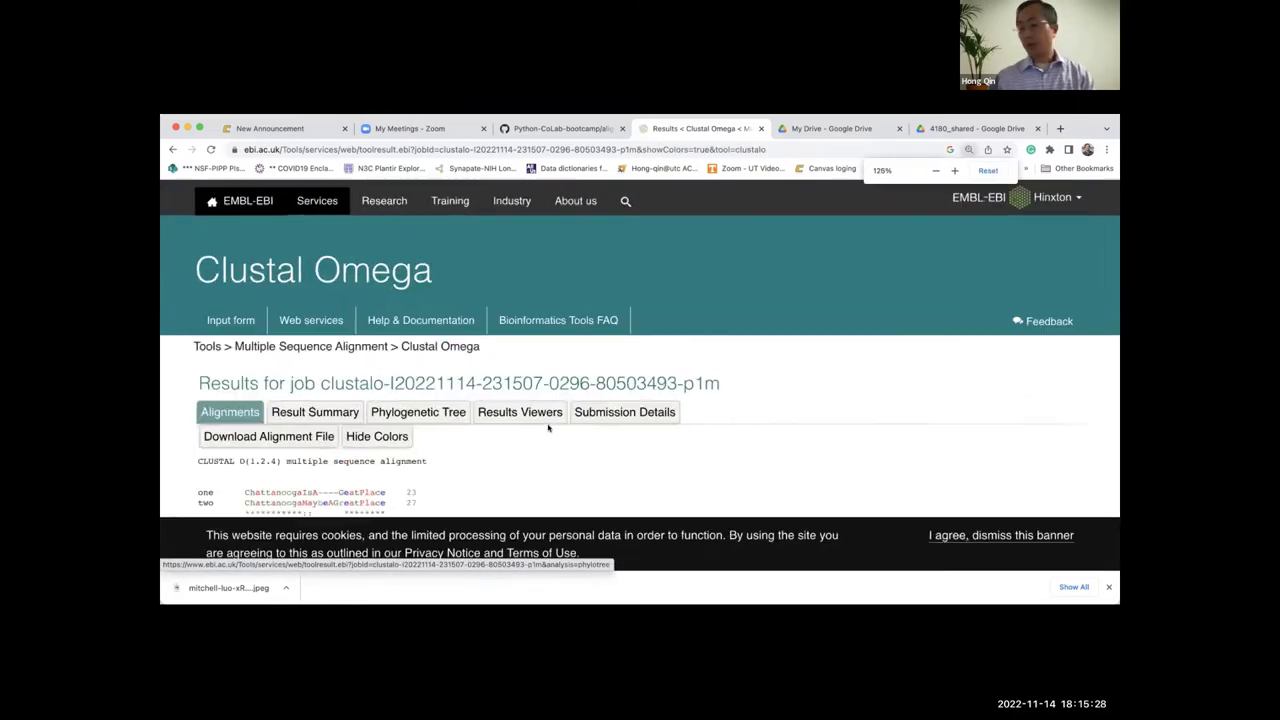
scroll(562, 428, "down", 4)
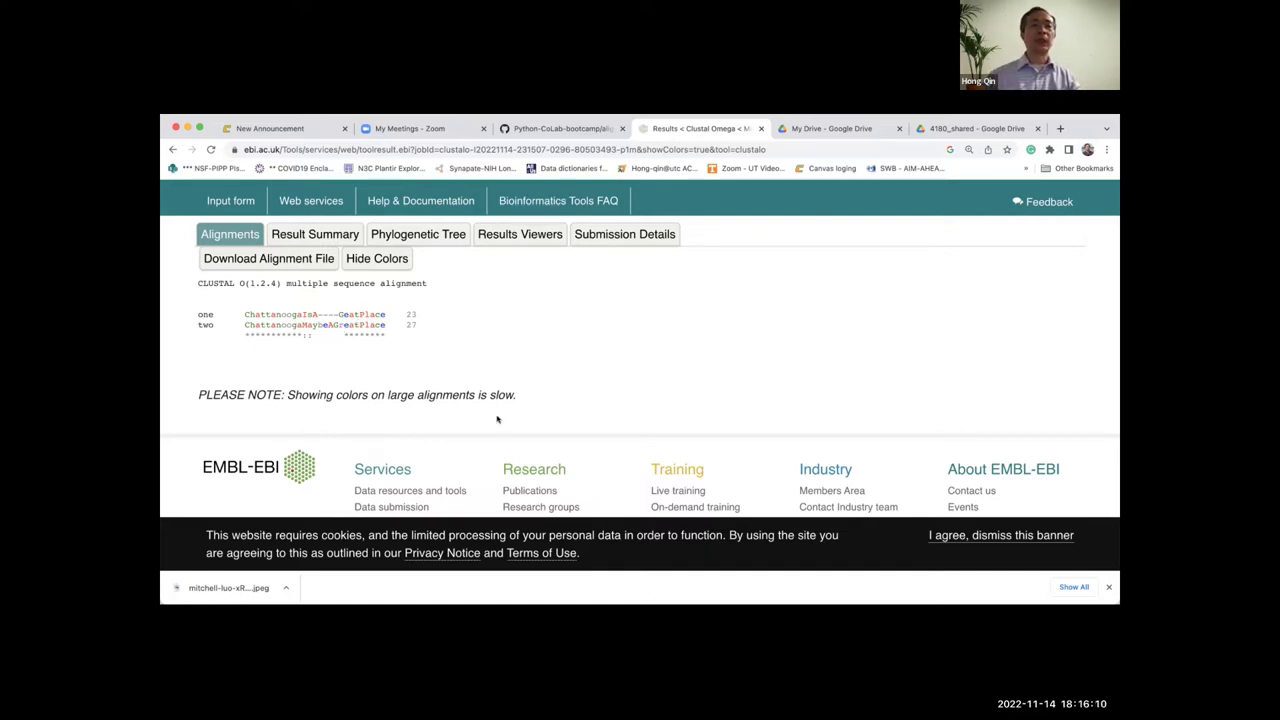
scroll(497, 420, "down", 1)
scroll(290, 420, "up", 2)
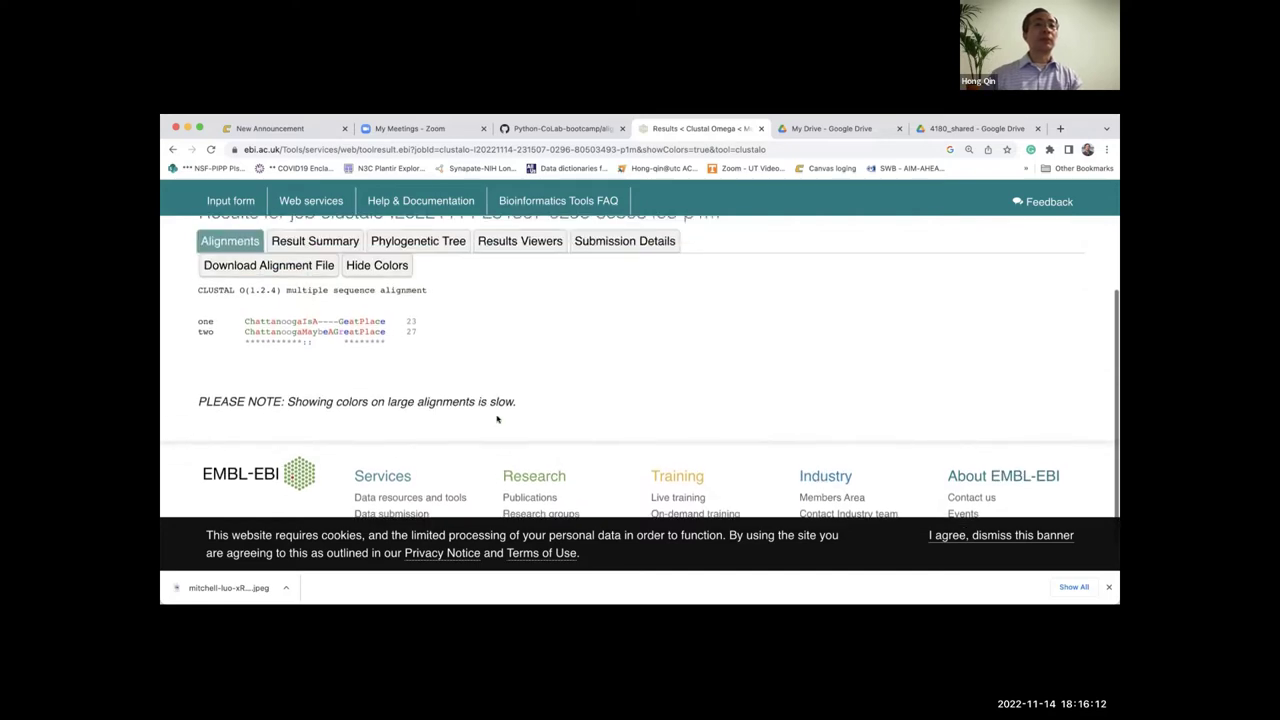
- Go back, correct 'Geat' to 'Great' in sequence one, and resubmit the alignment
left_click(172, 148)
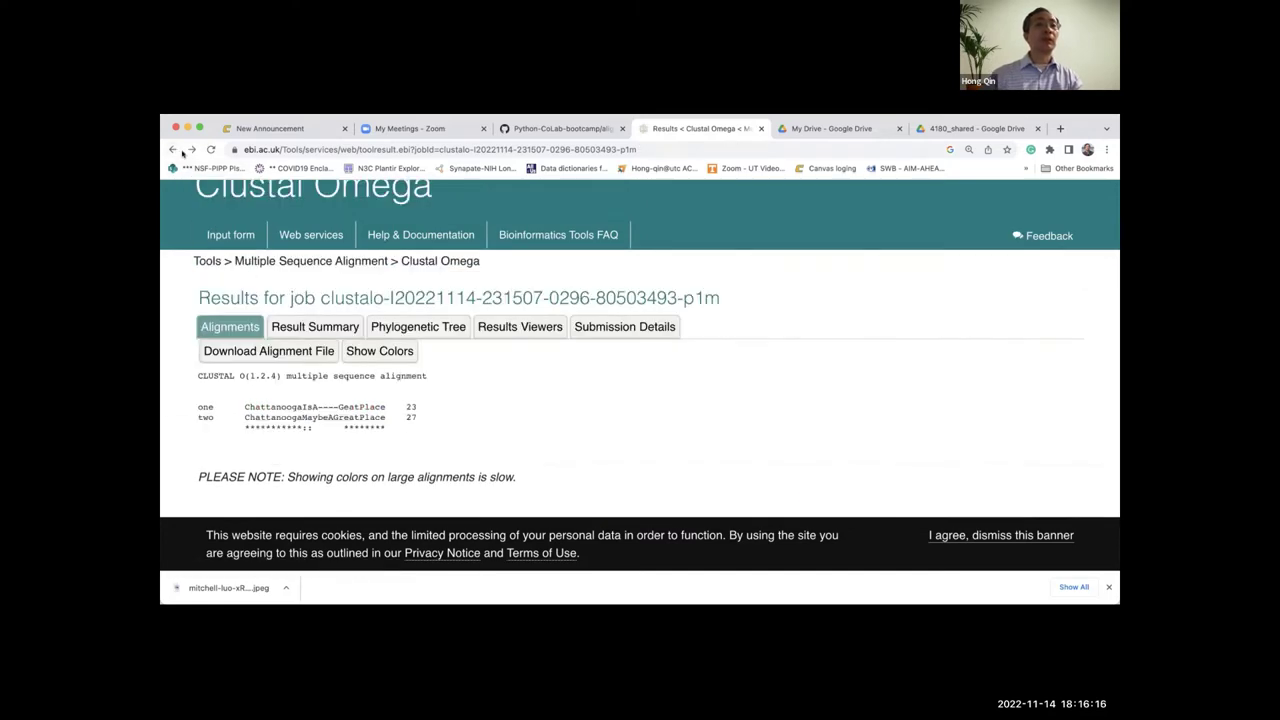
scroll(333, 318, "up", 2)
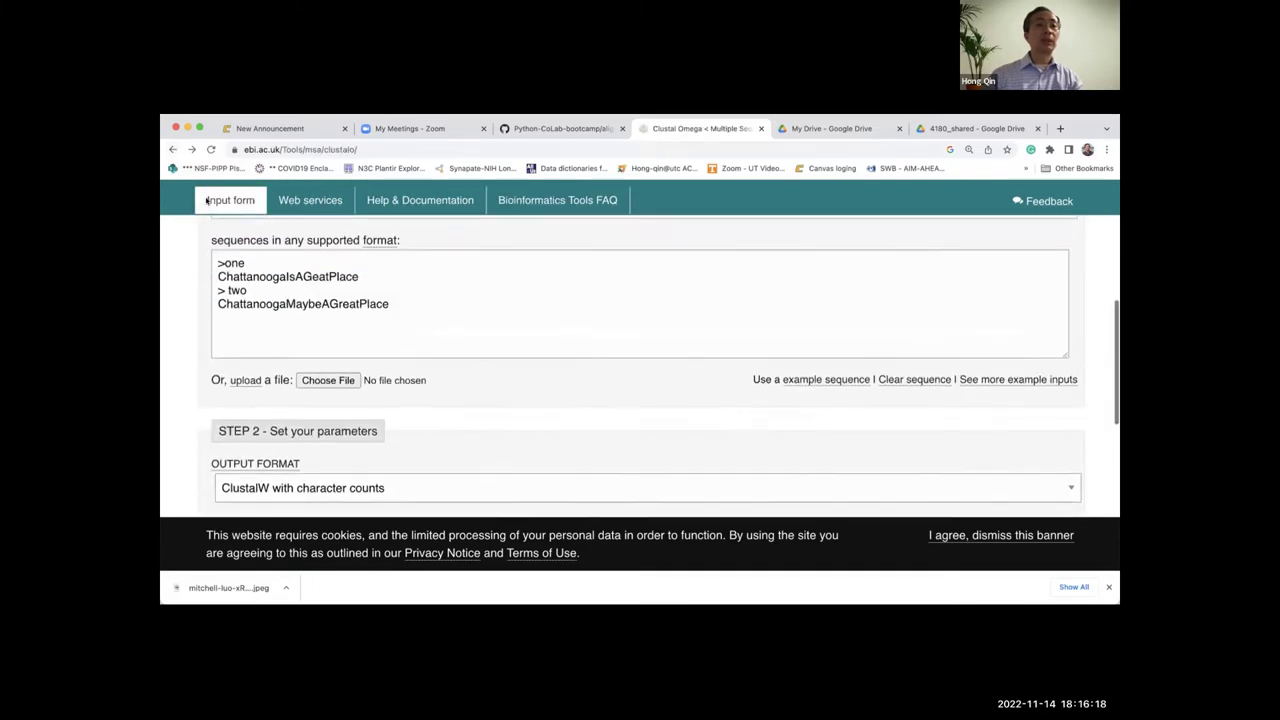
left_click(381, 305)
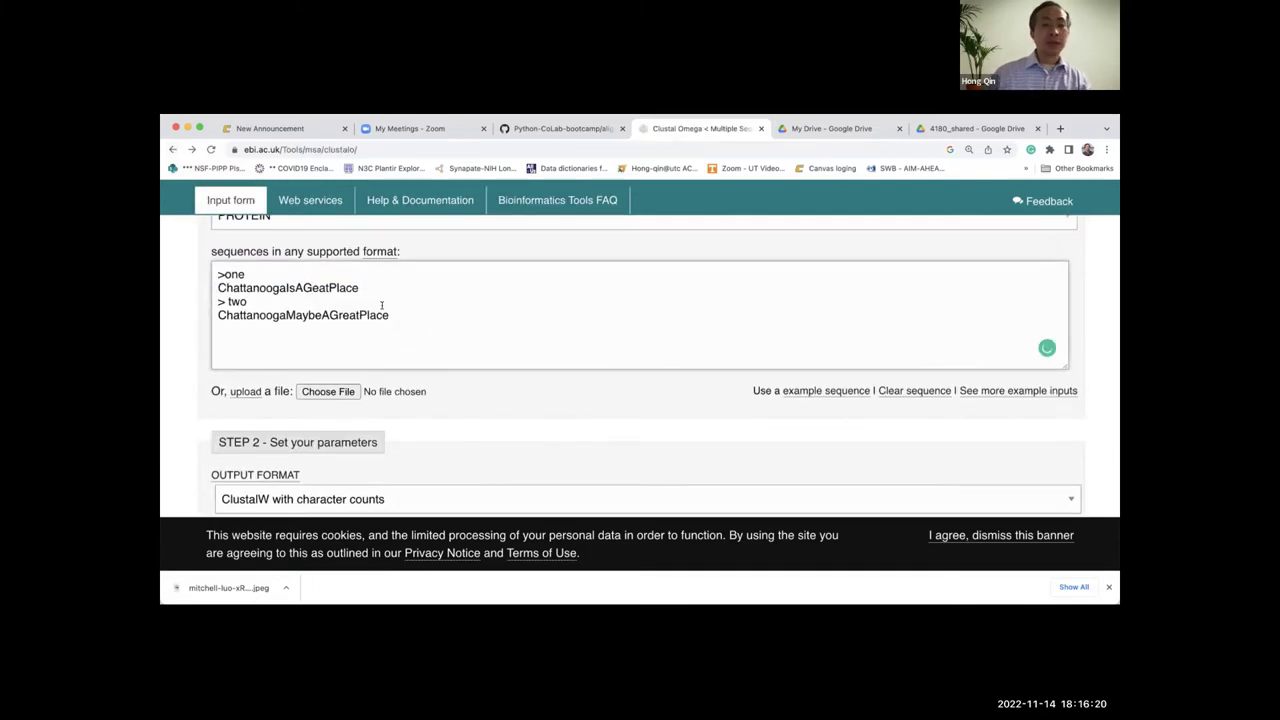
type("r")
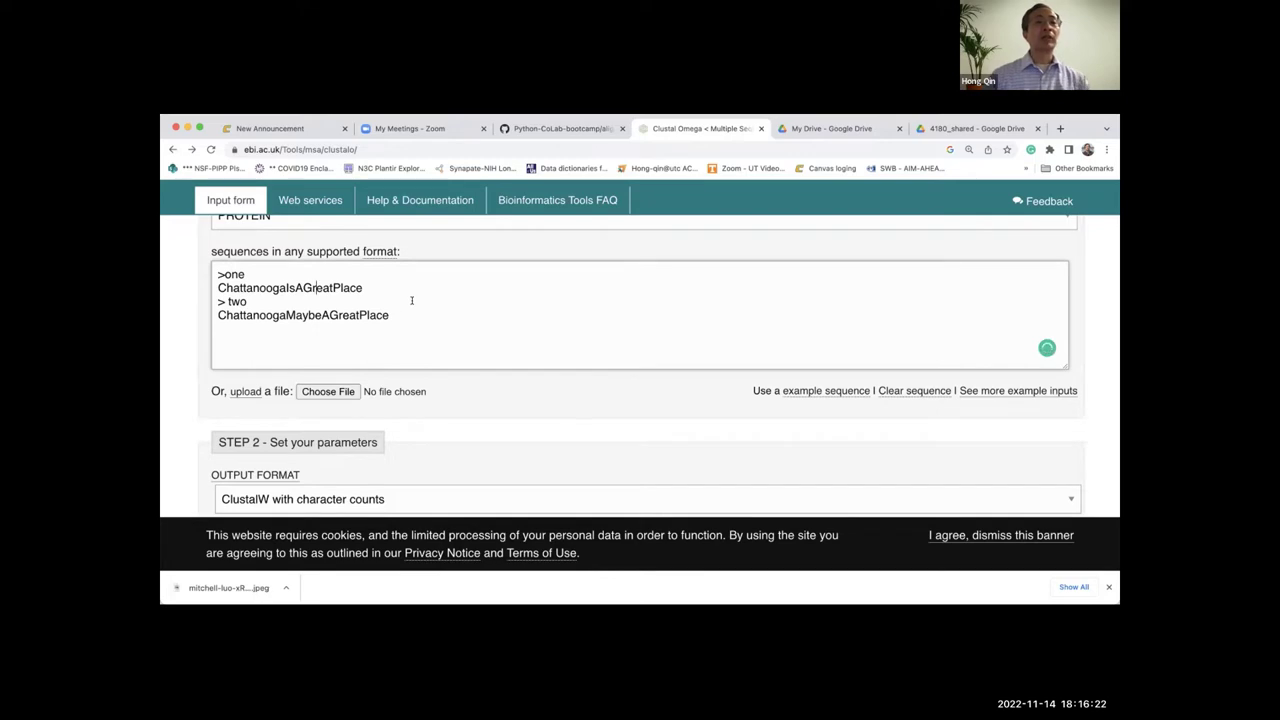
scroll(411, 300, "down", 4)
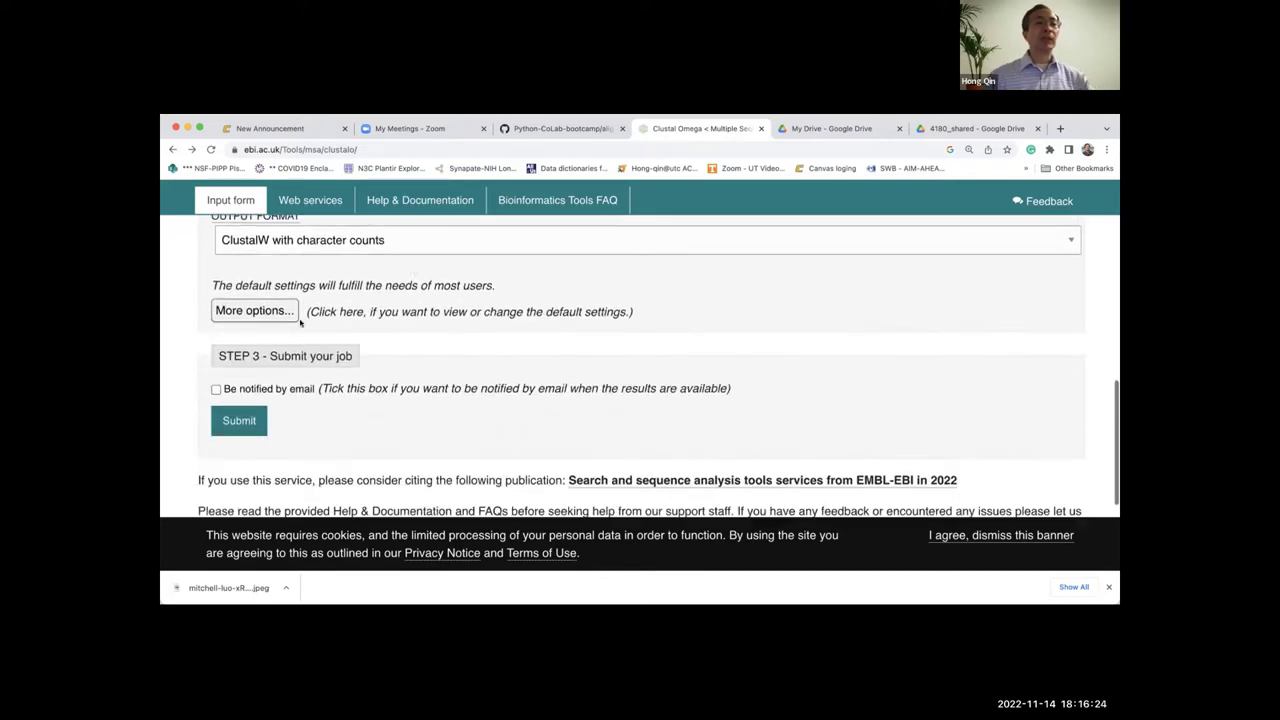
left_click(241, 420)
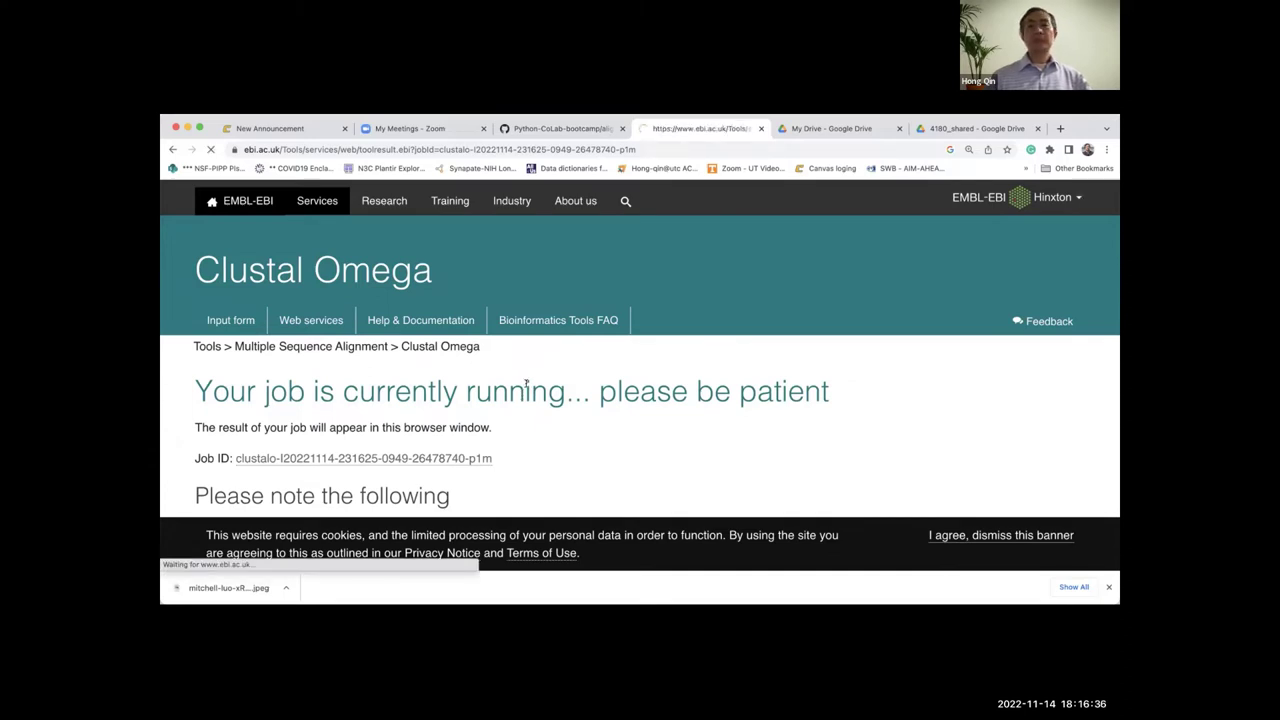
- Show the new alignment in colour and select the gap characters in sequence one's row
scroll(525, 385, "down", 2)
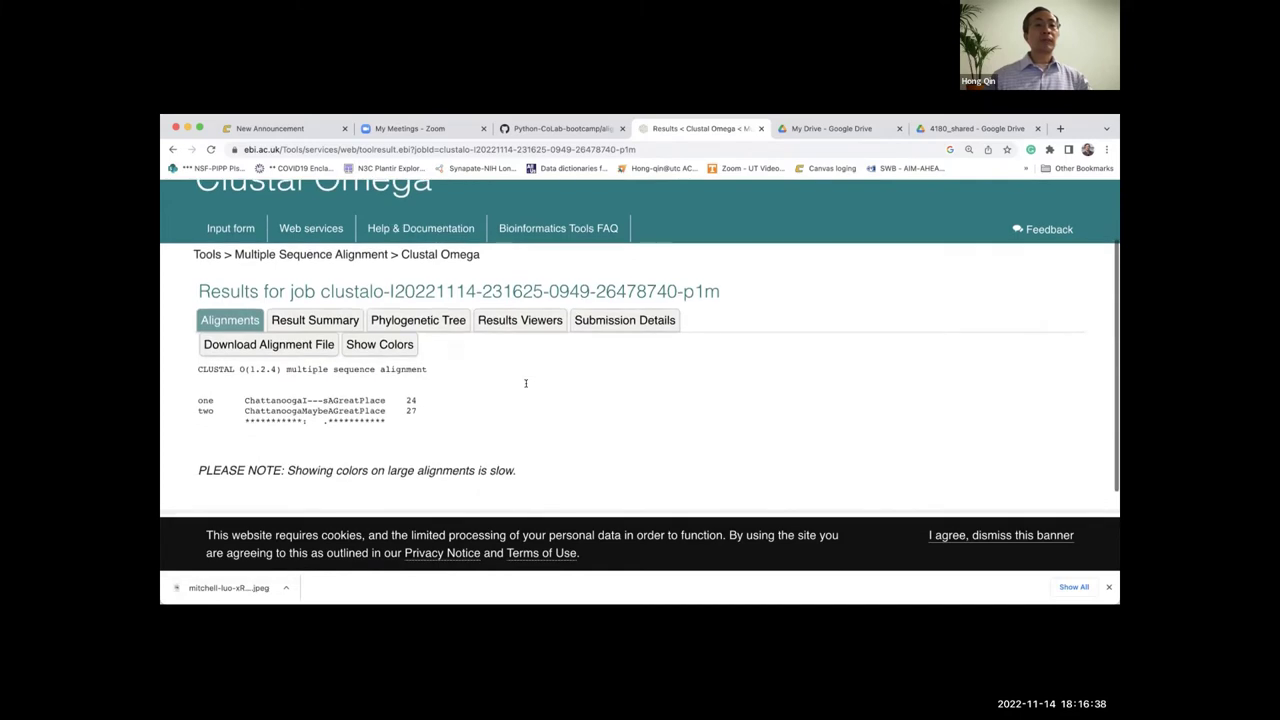
scroll(525, 383, "down", 2)
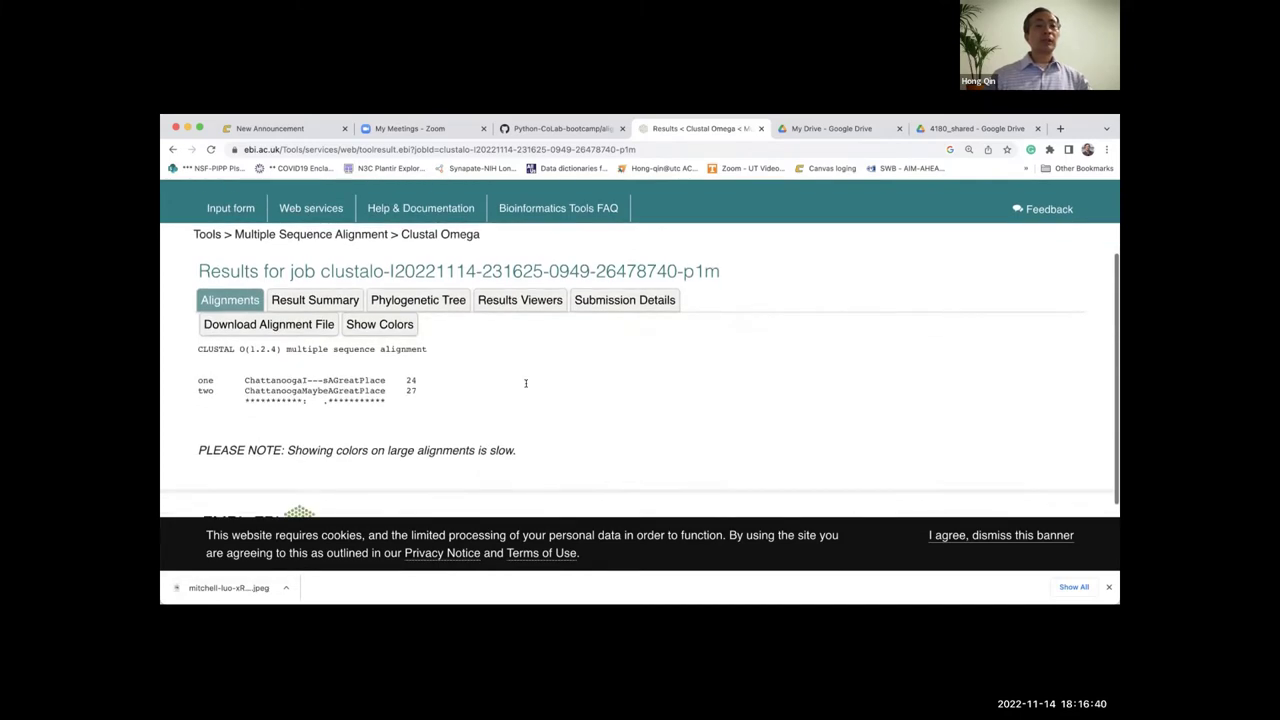
left_click(378, 277)
scroll(401, 466, "down", 4)
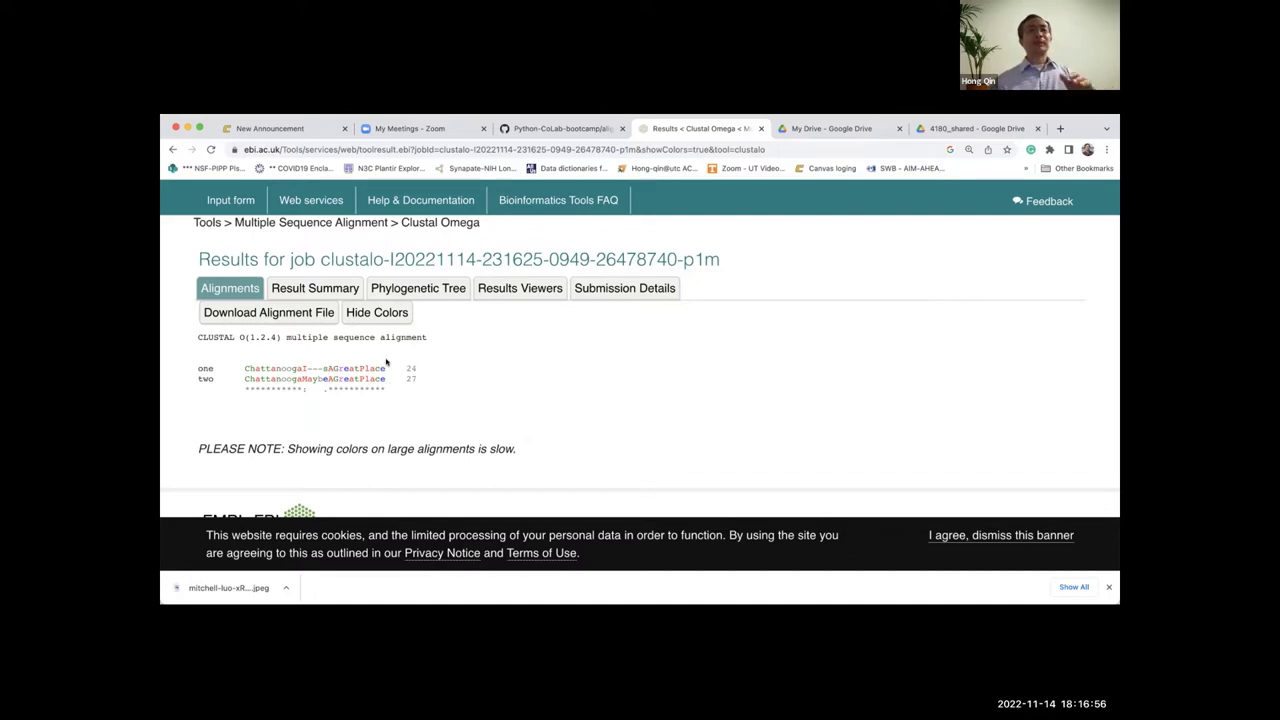
scroll(386, 362, "up", 2)
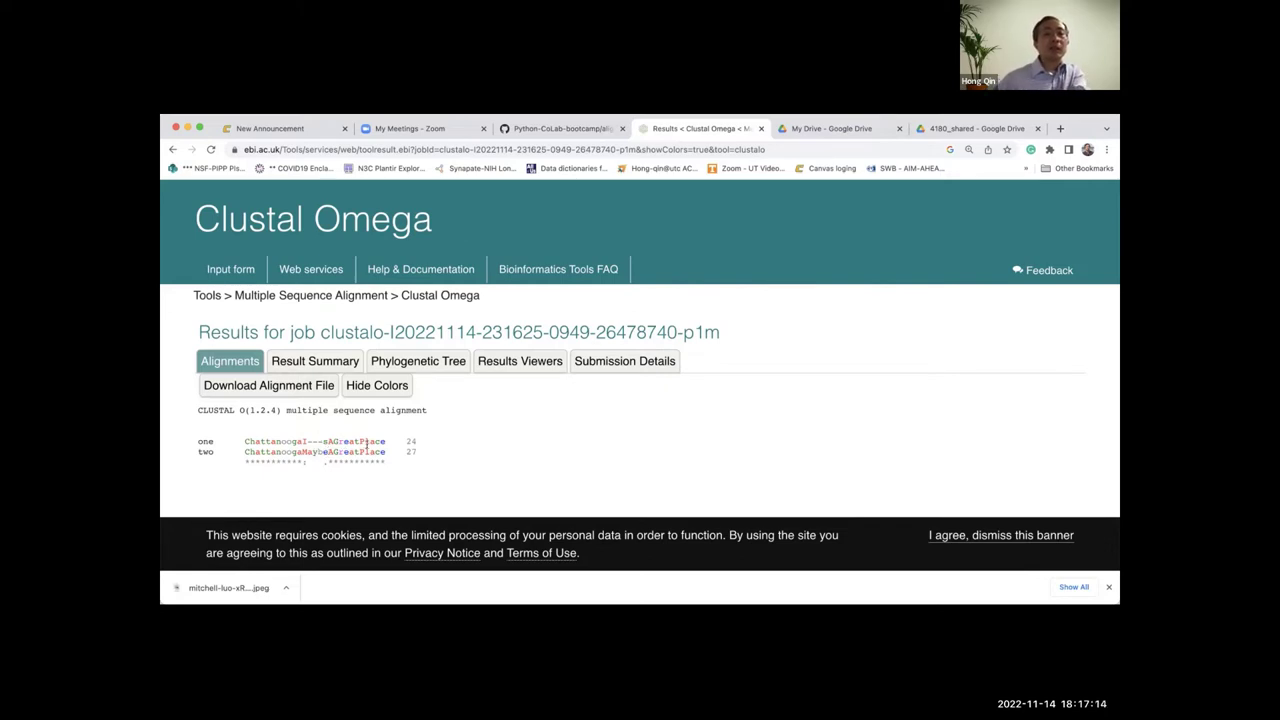
left_click_drag(384, 448, 325, 440)
left_click(368, 452)
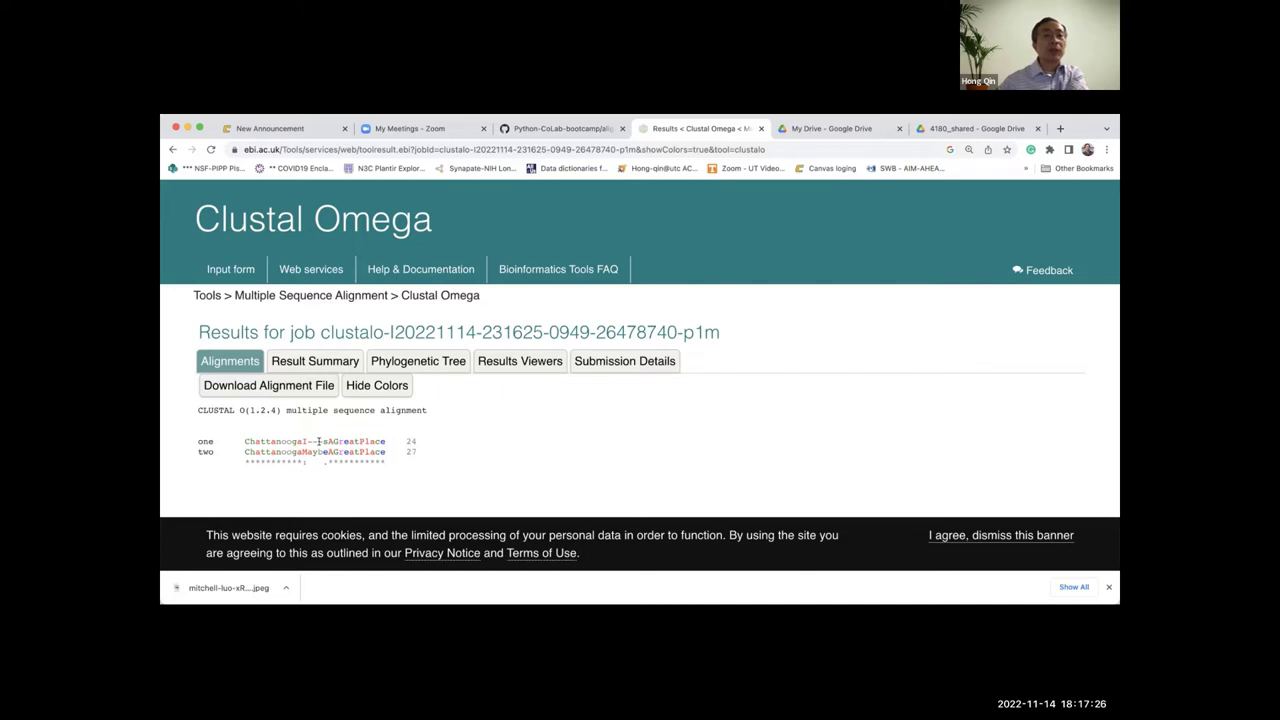
left_click_drag(318, 441, 306, 441)
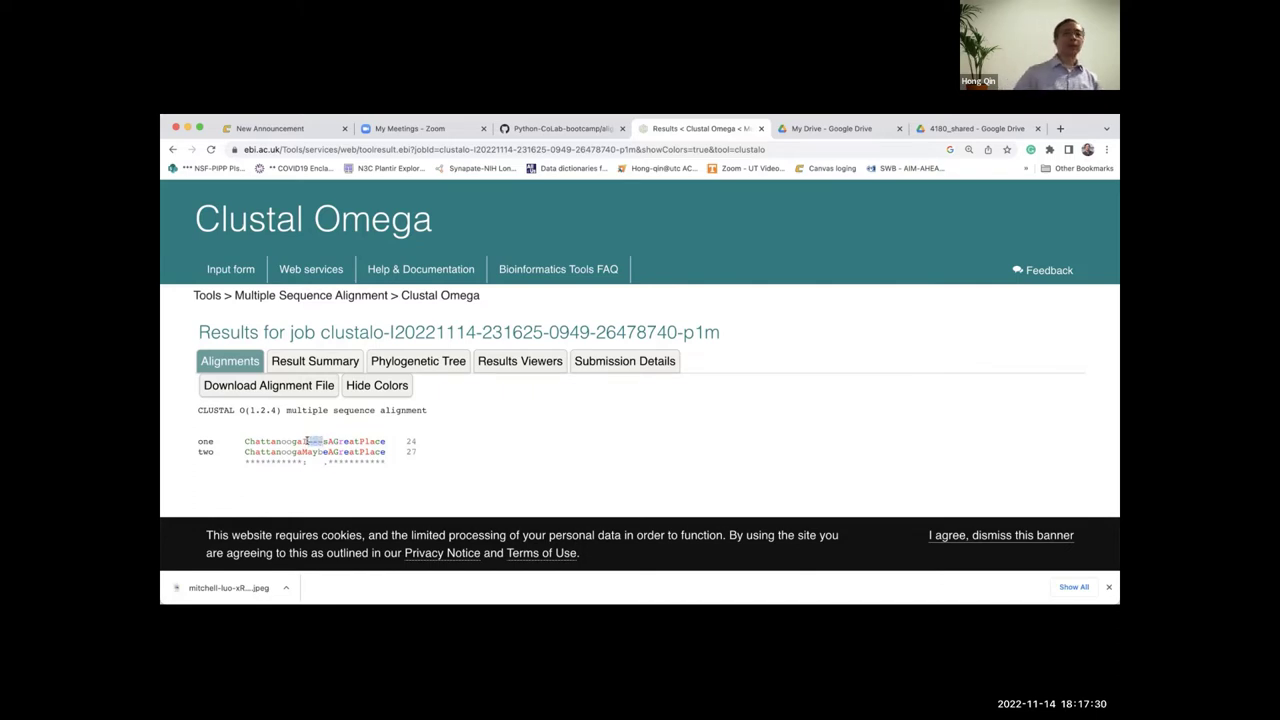
scroll(426, 412, "down", 2)
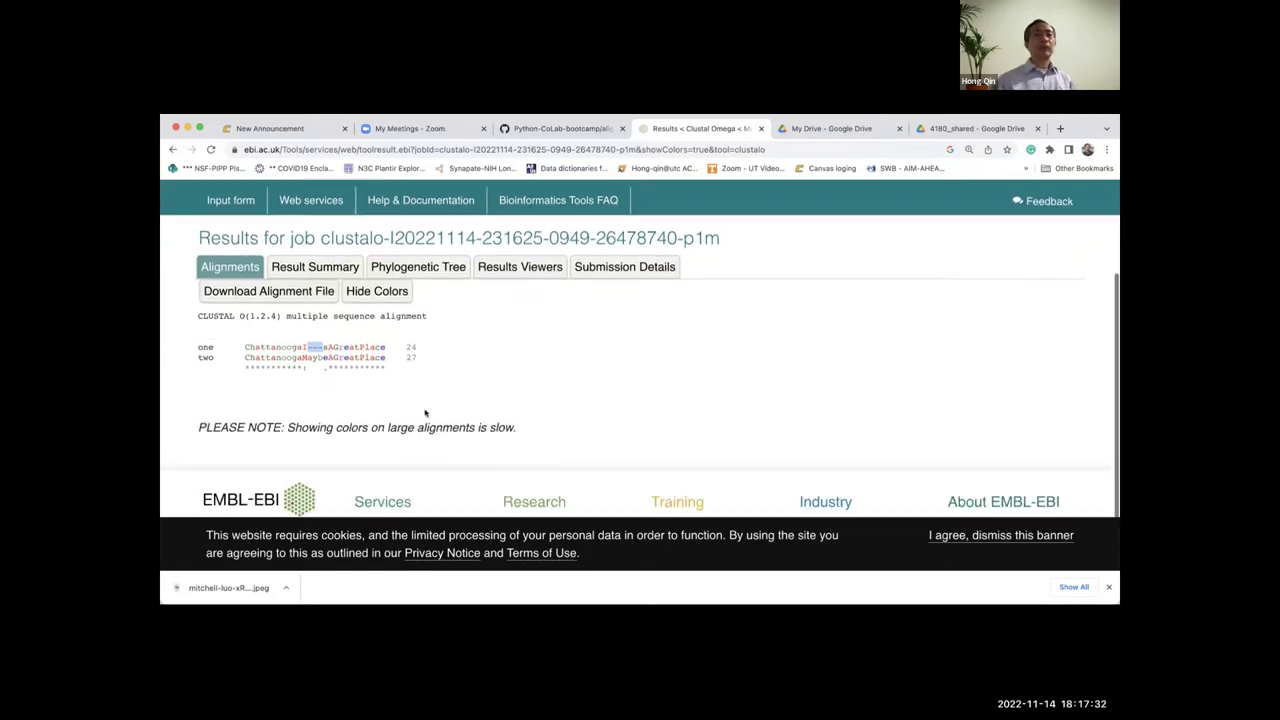
scroll(316, 309, "up", 2)
- Return to the Clustal Omega input form and fill it with the example protein sequences
left_click(240, 266)
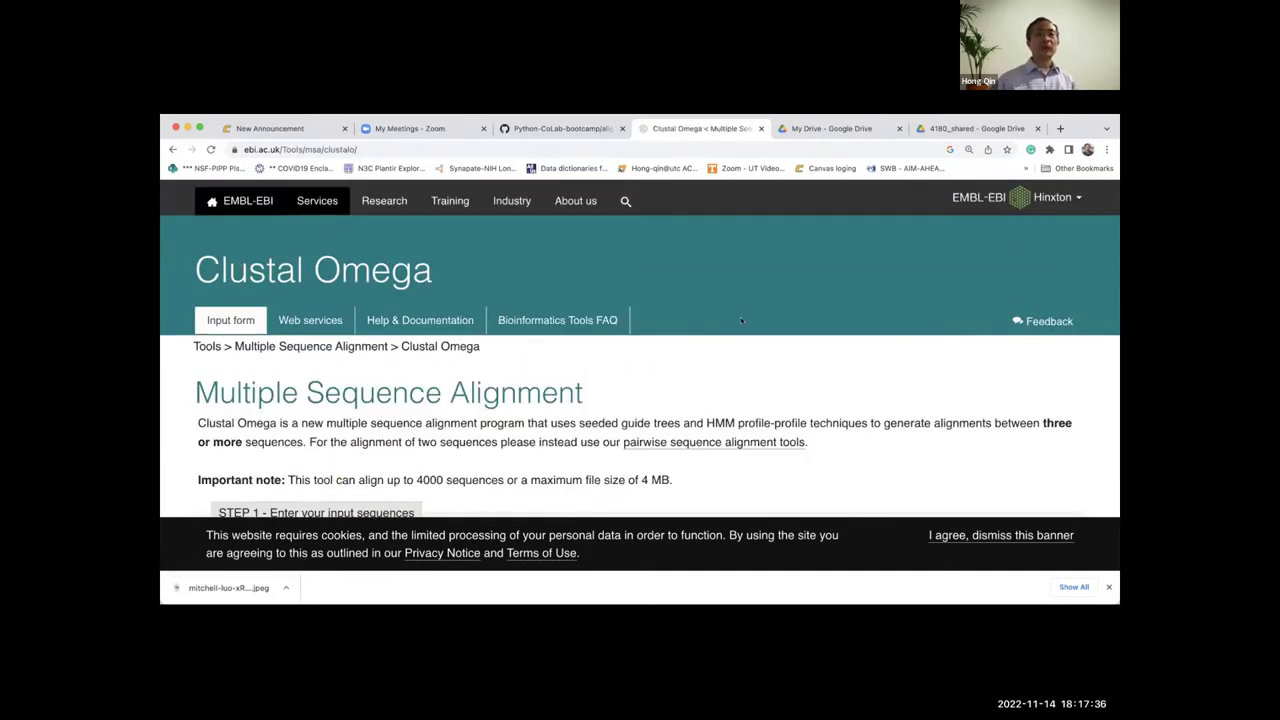
scroll(720, 325, "down", 5)
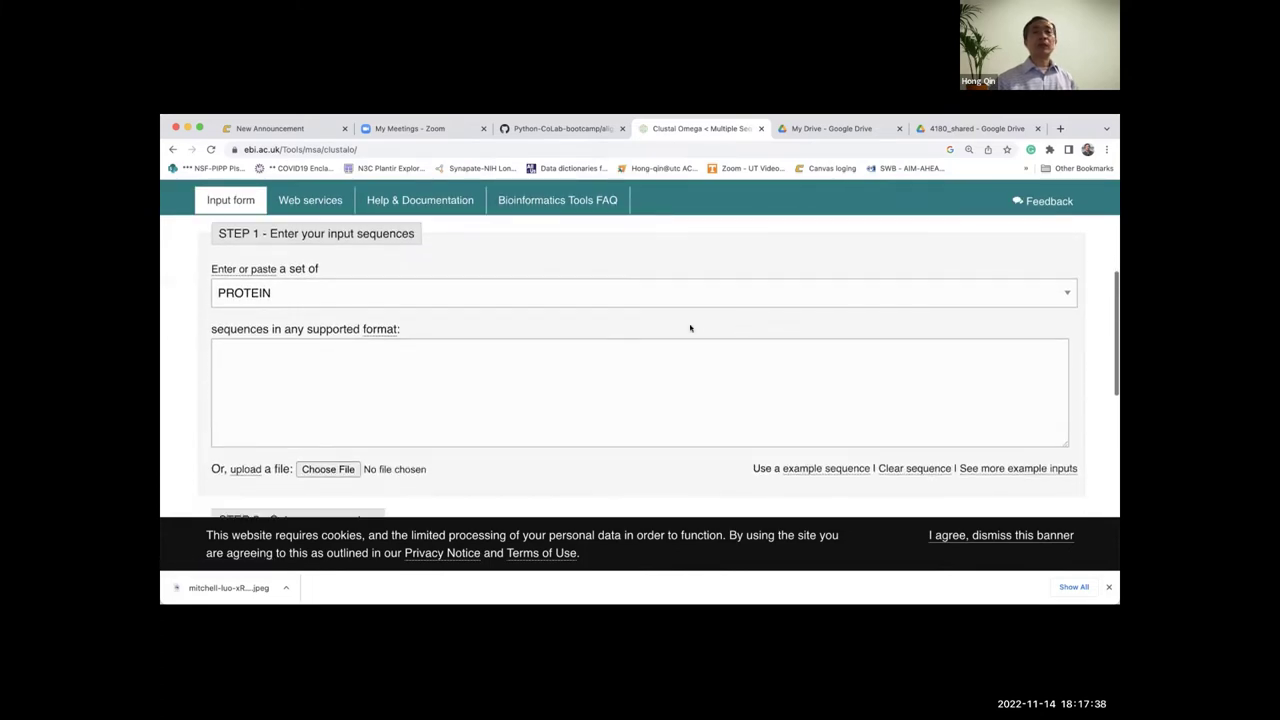
scroll(689, 326, "up", 3)
scroll(689, 326, "down", 6)
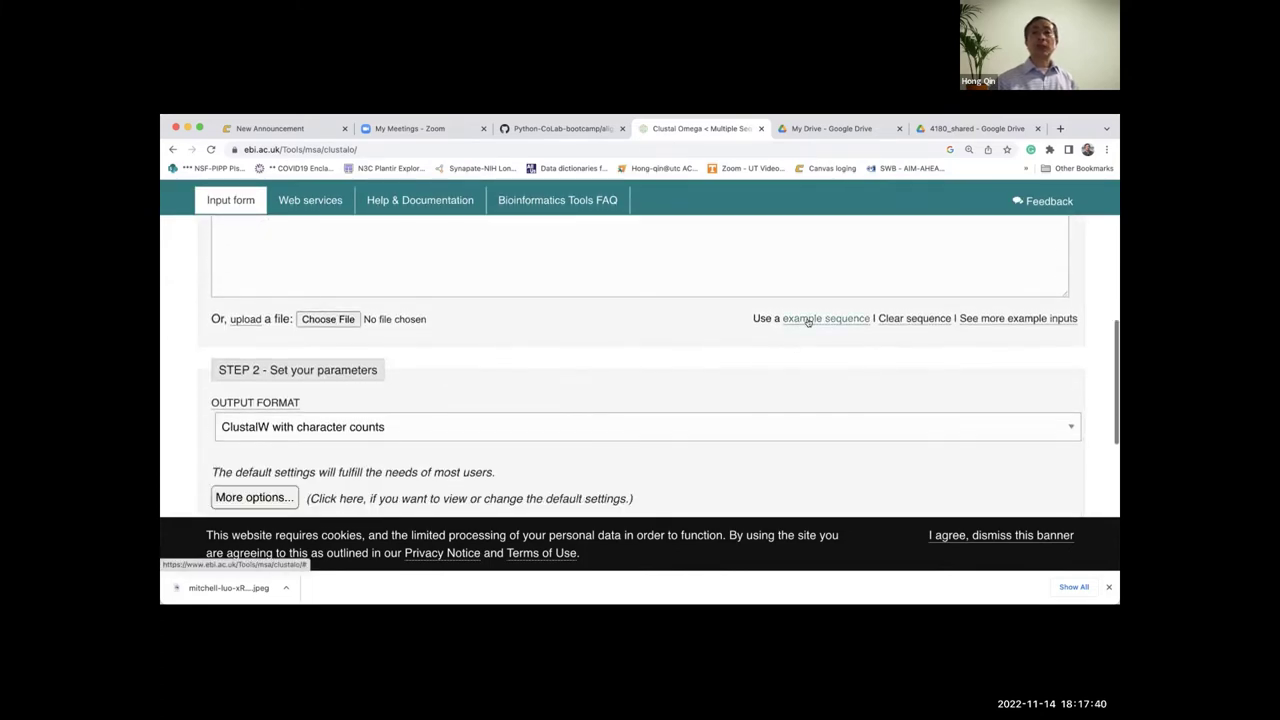
left_click(808, 318)
- Inspect the first example sequence by highlighting its three residue lines, then deselect them
scroll(501, 300, "up", 2)
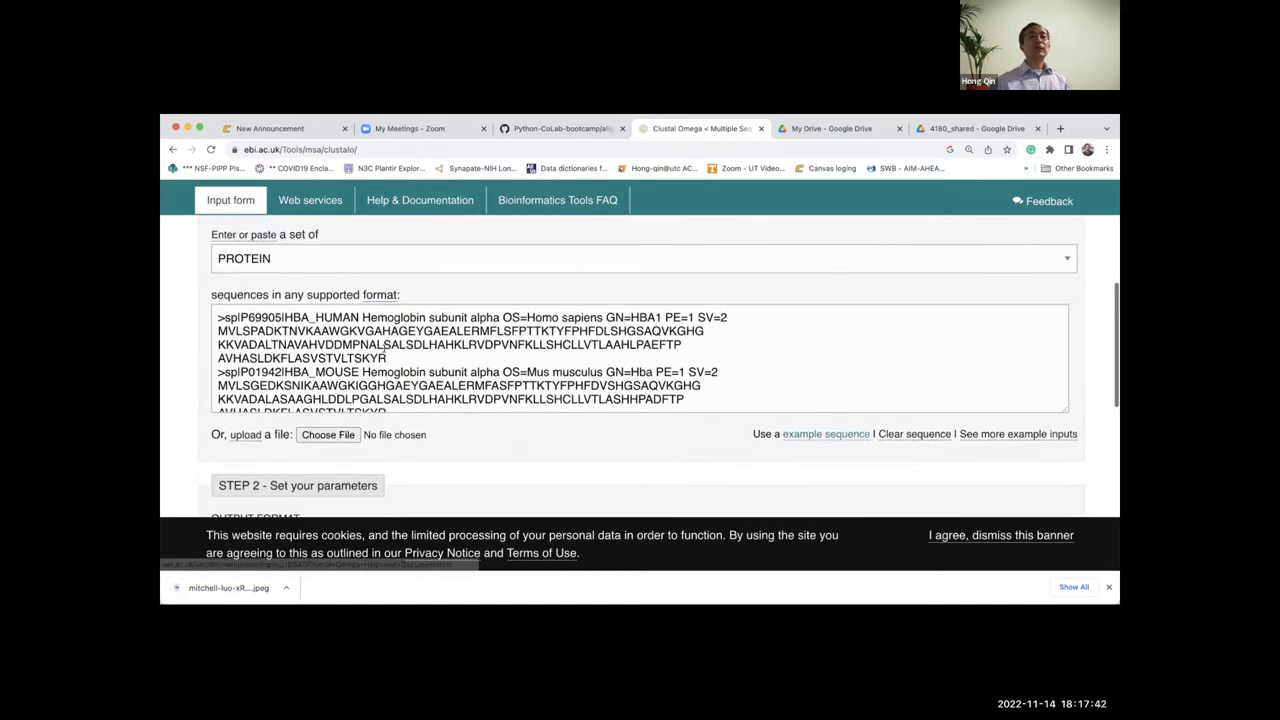
left_click_drag(388, 358, 186, 315)
left_click(252, 318)
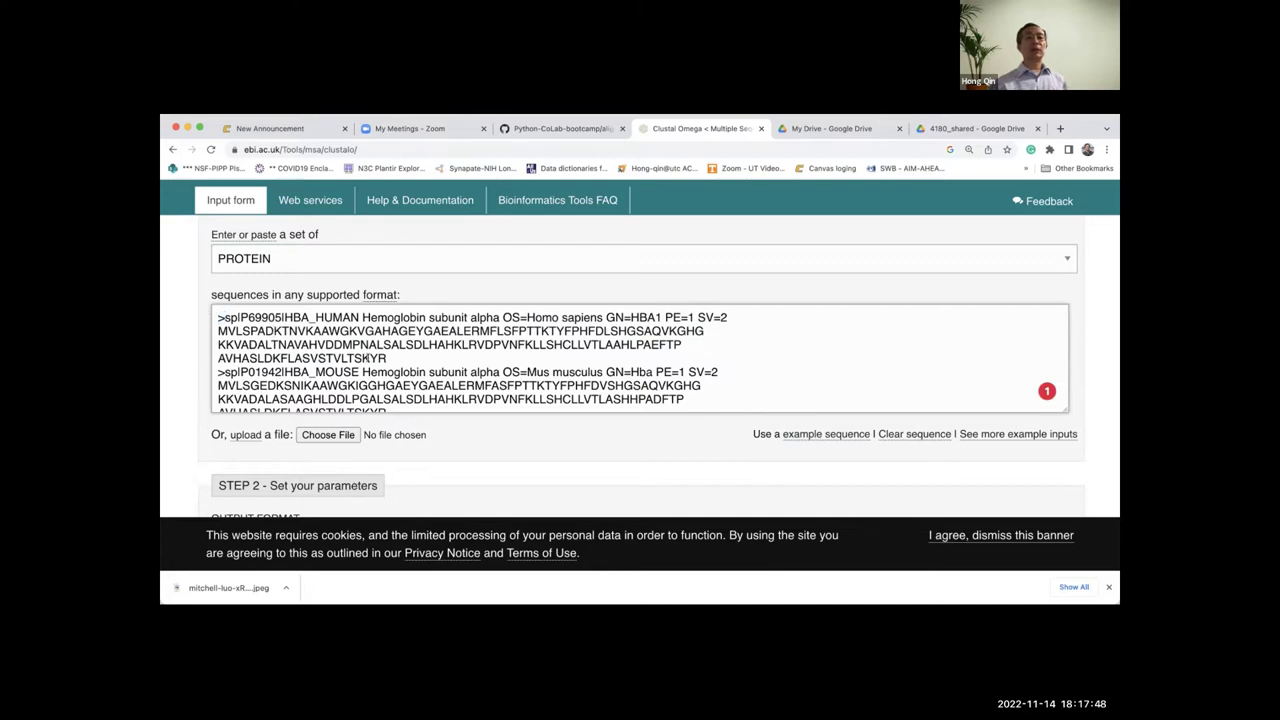
left_click_drag(388, 358, 191, 331)
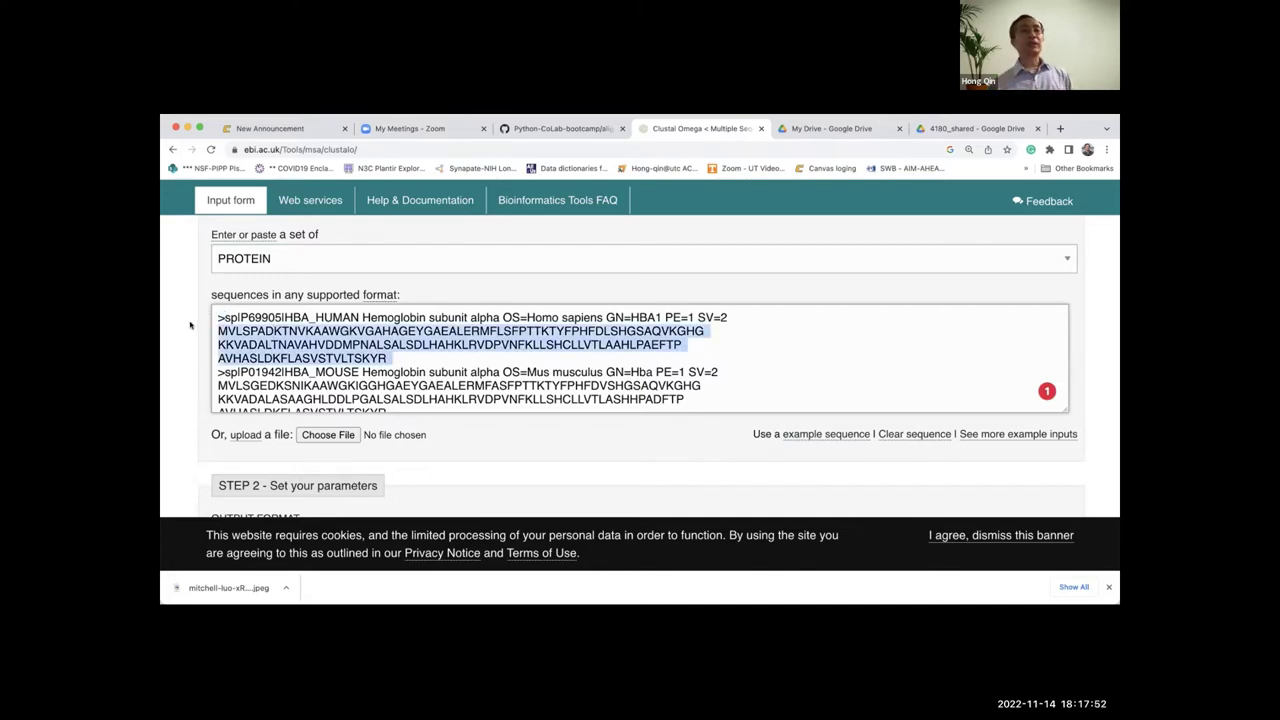
left_click(223, 330)
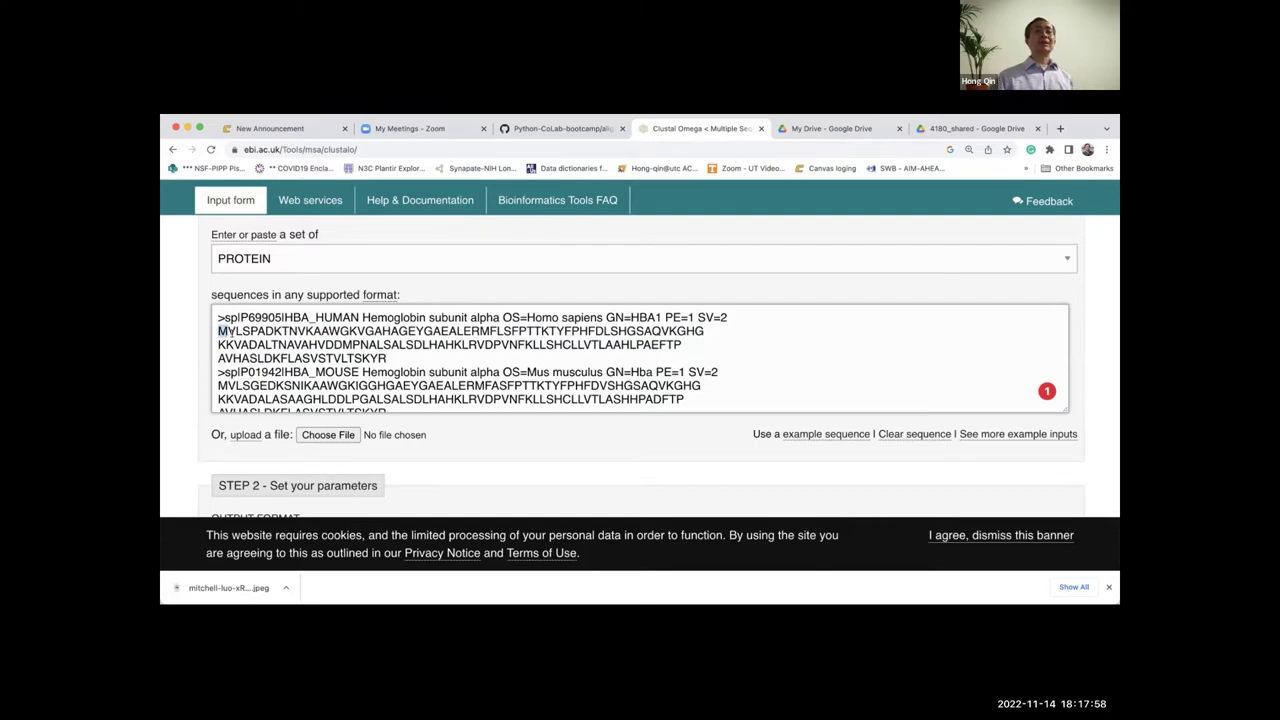
left_click(388, 358)
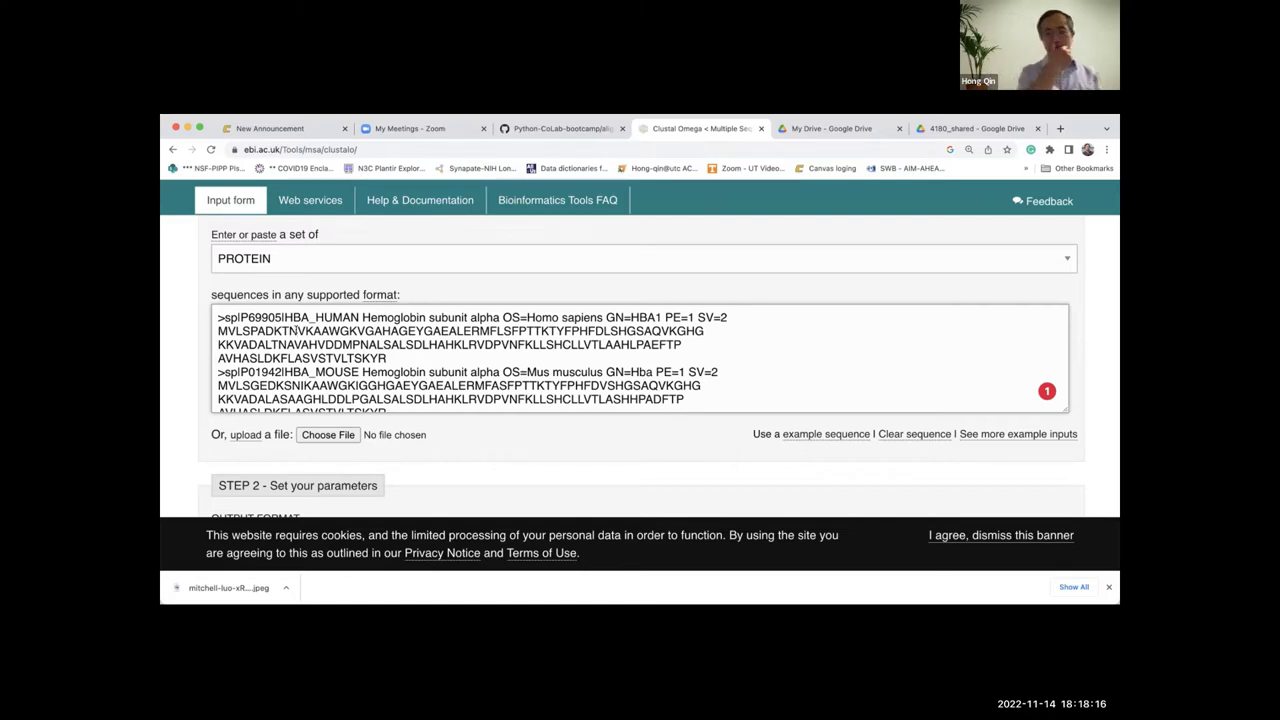
left_click(296, 331)
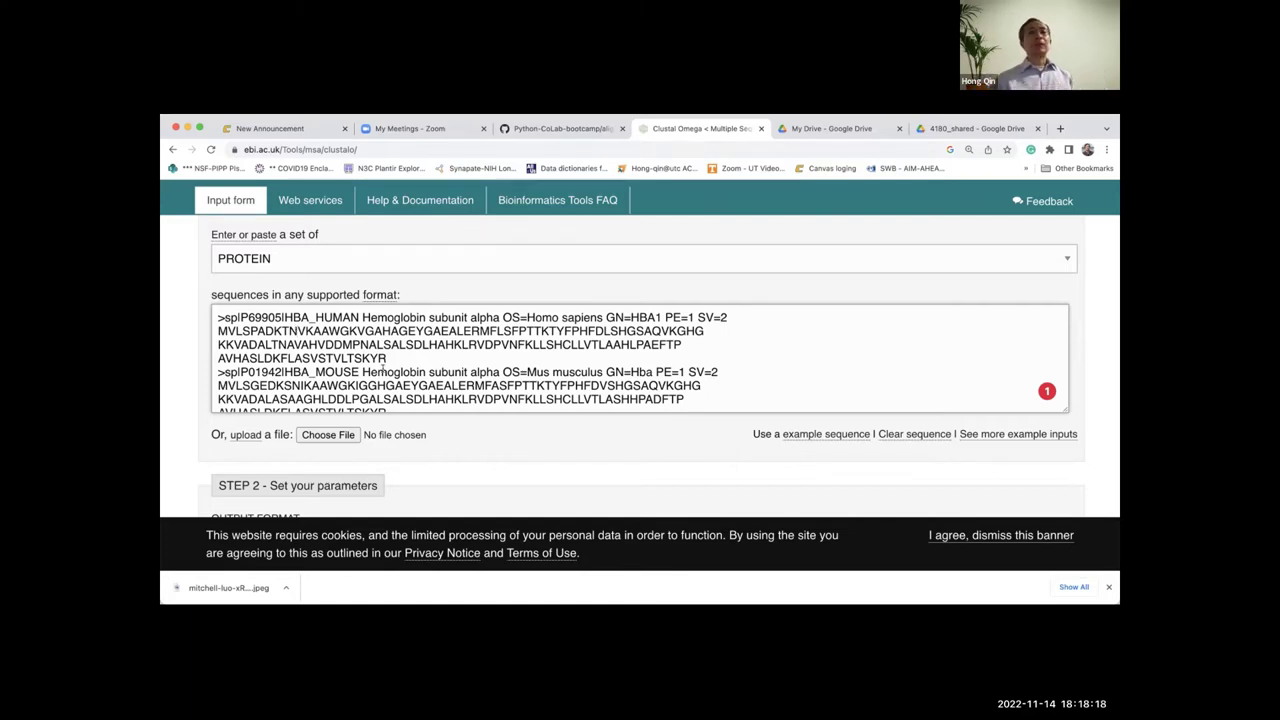
left_click_drag(386, 360, 218, 331)
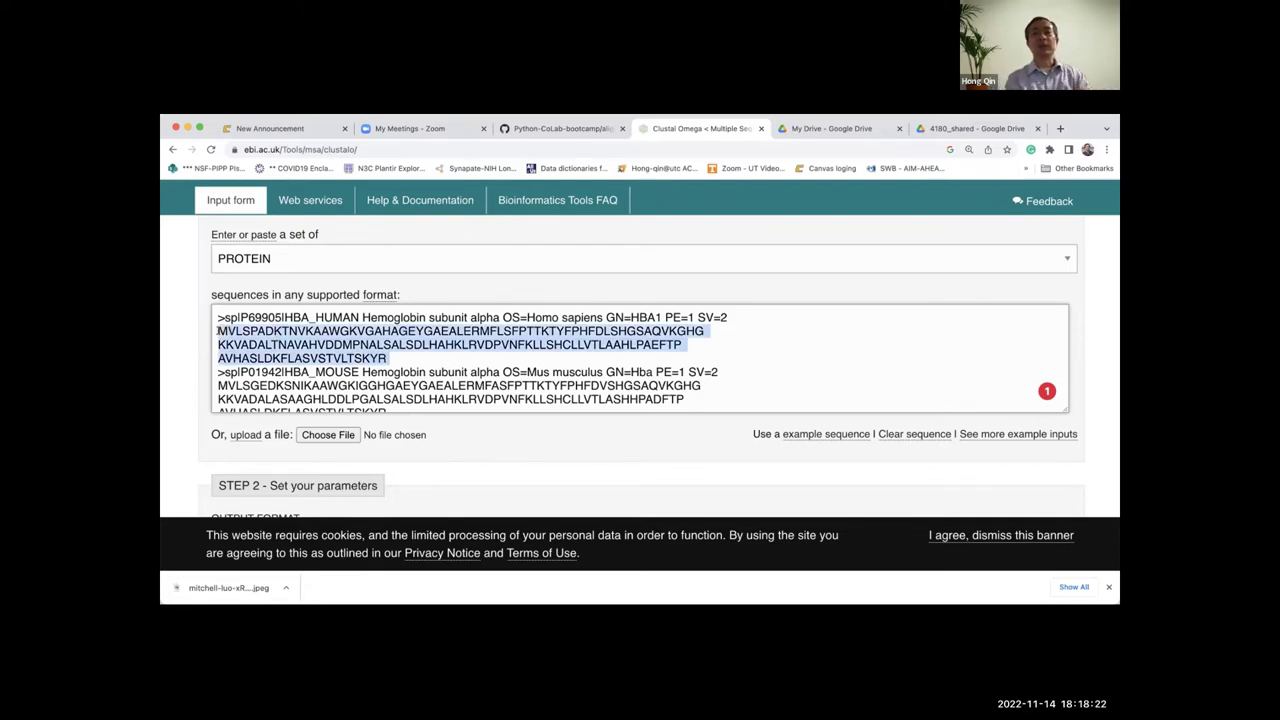
scroll(432, 373, "down", 3)
scroll(432, 373, "up", 2)
scroll(432, 373, "up", 1)
scroll(420, 360, "down", 1)
scroll(400, 340, "up", 1)
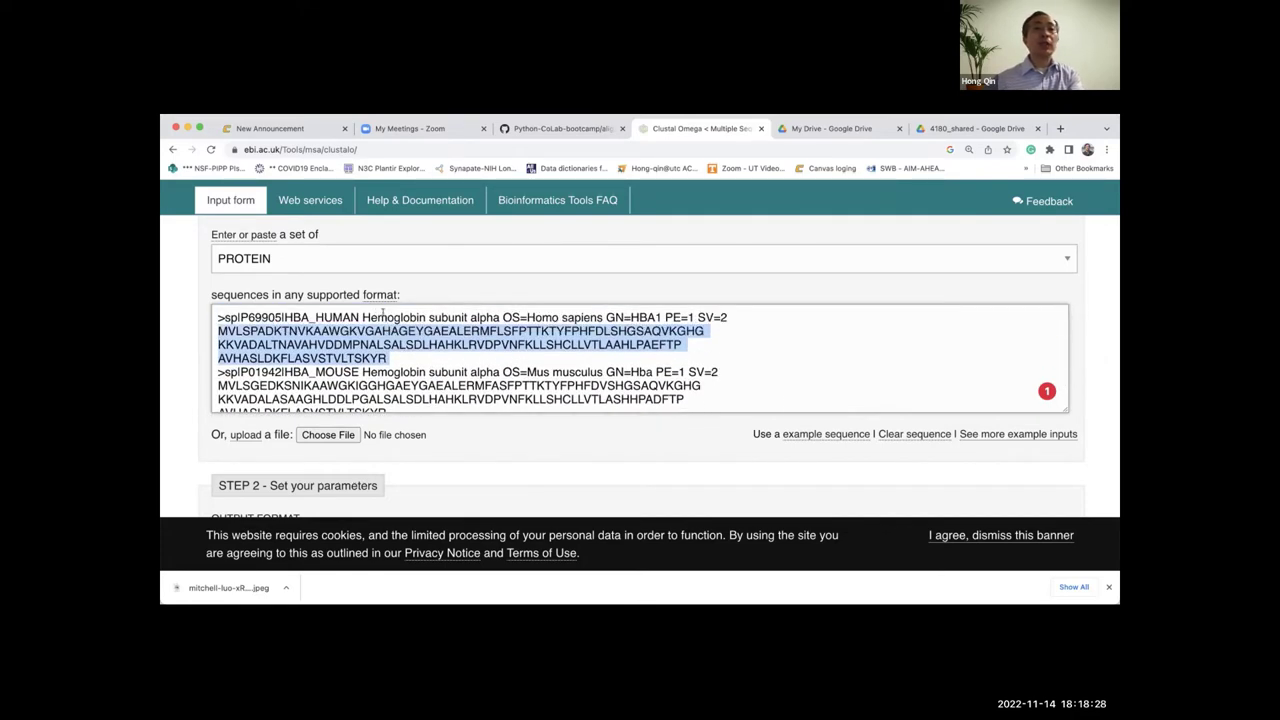
left_click(386, 316)
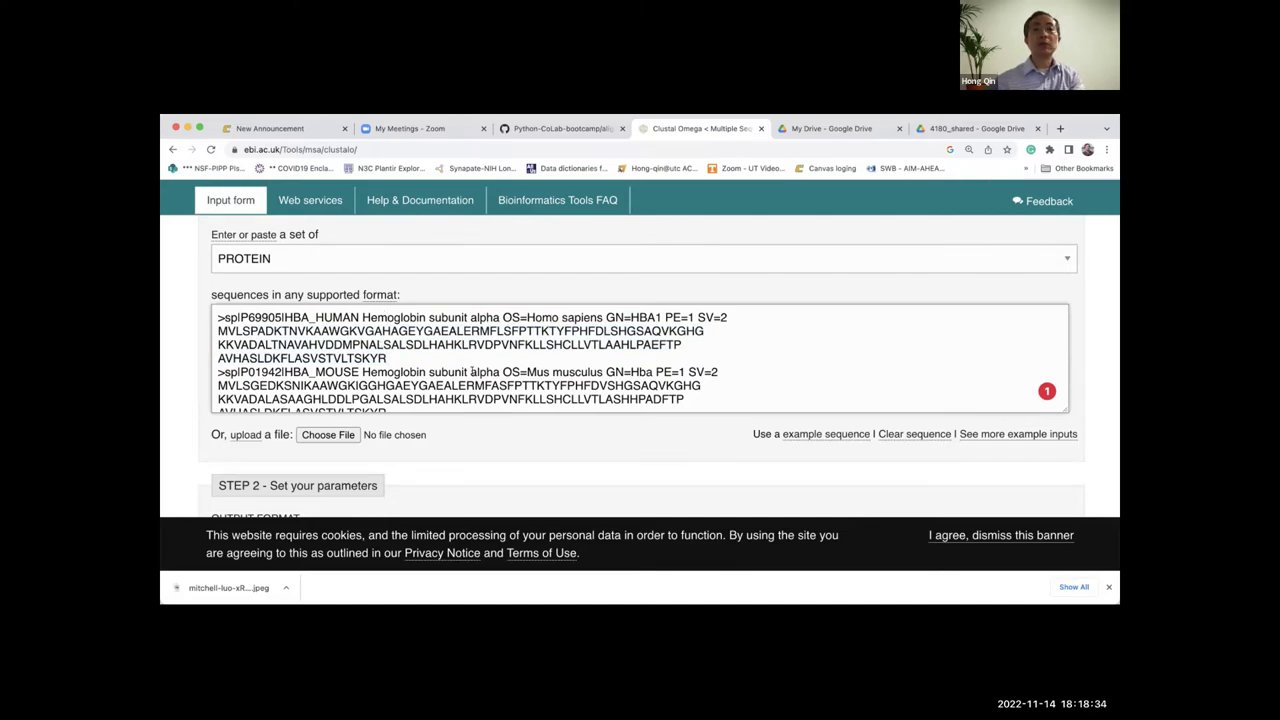
- Submit the three hemoglobin sequences for alignment
scroll(488, 370, "down", 2)
scroll(471, 372, "up", 2)
scroll(471, 372, "down", 5)
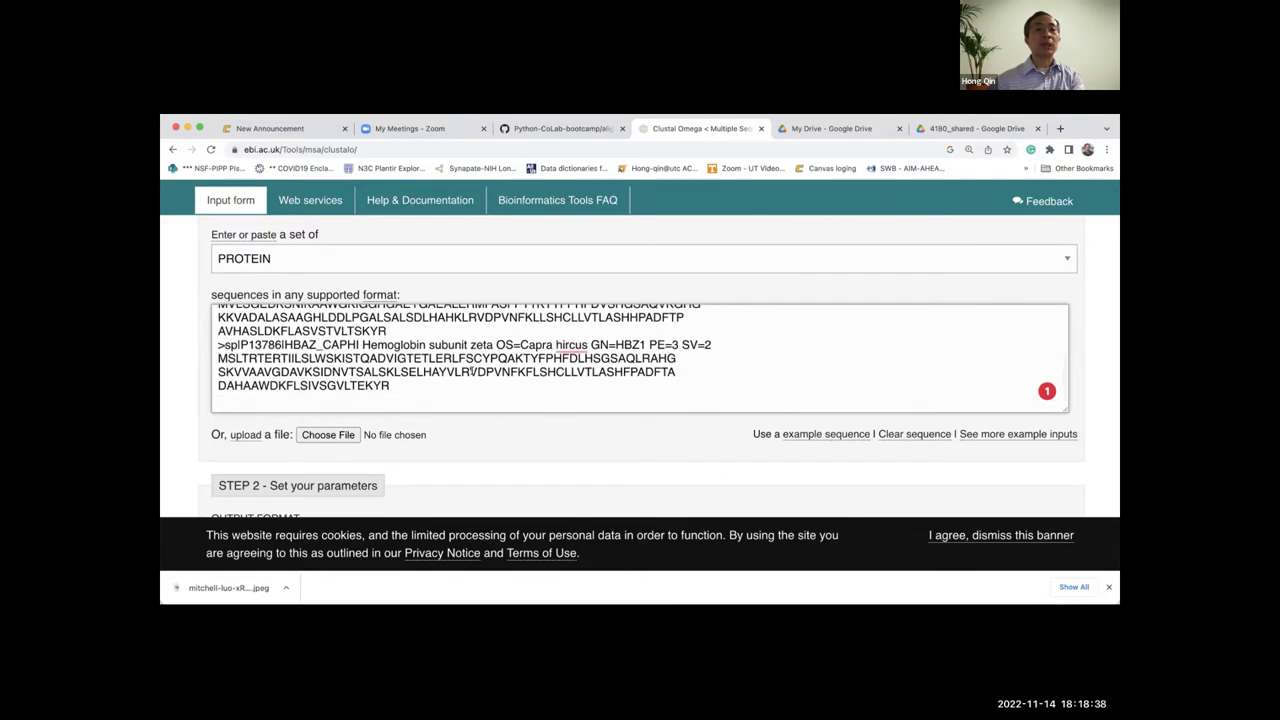
scroll(471, 370, "up", 5)
scroll(529, 454, "down", 5)
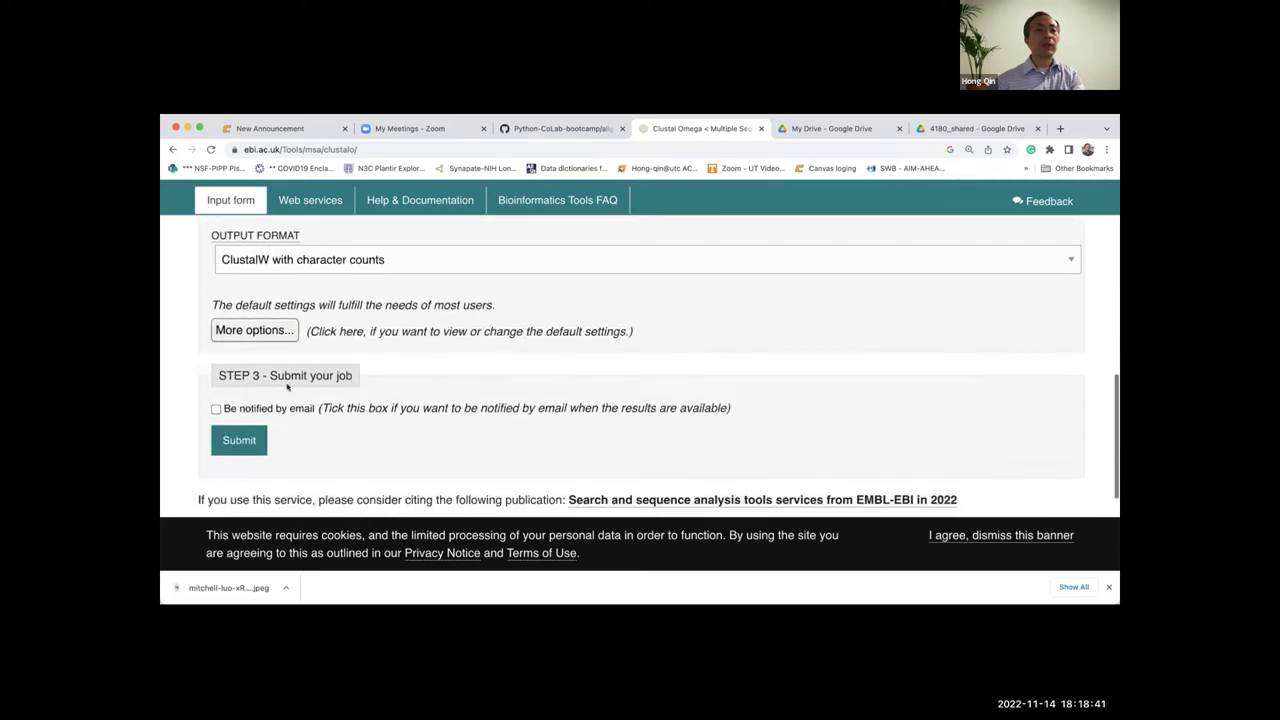
left_click(242, 445)
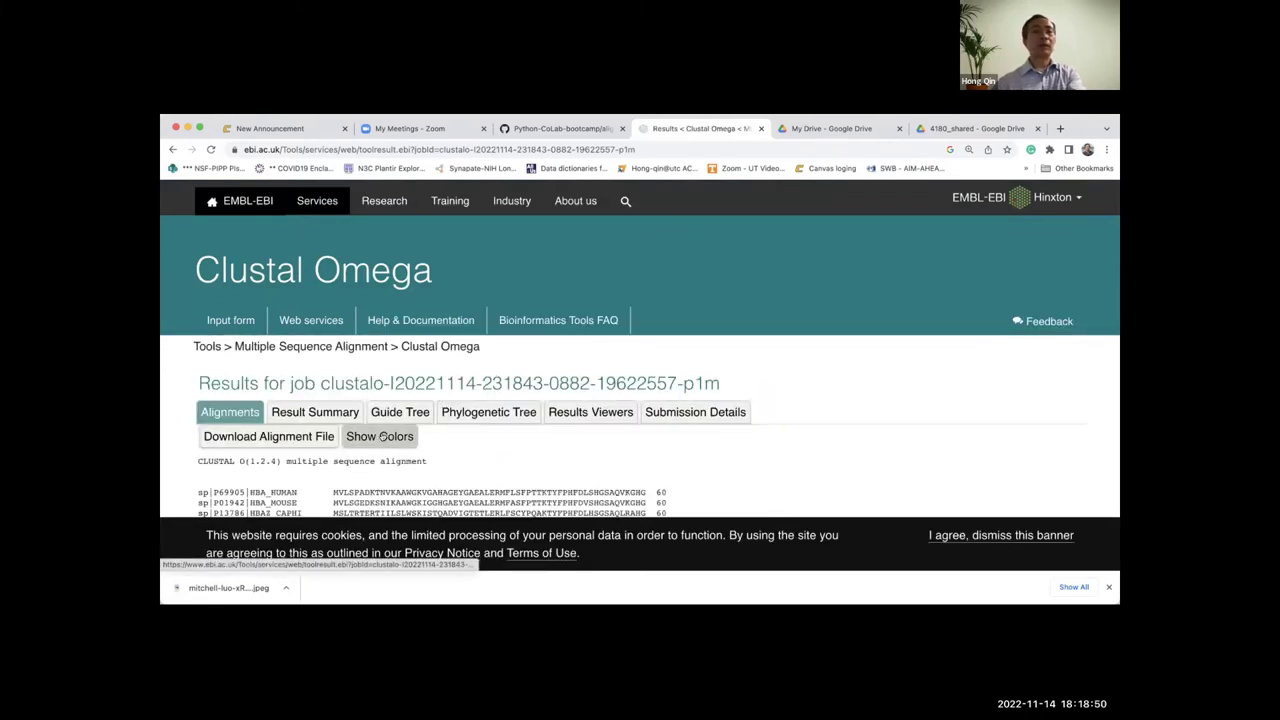
- Colour the hemoglobin alignment residues by type and review all three rows through position 142
left_click(383, 437)
scroll(601, 430, "down", 2)
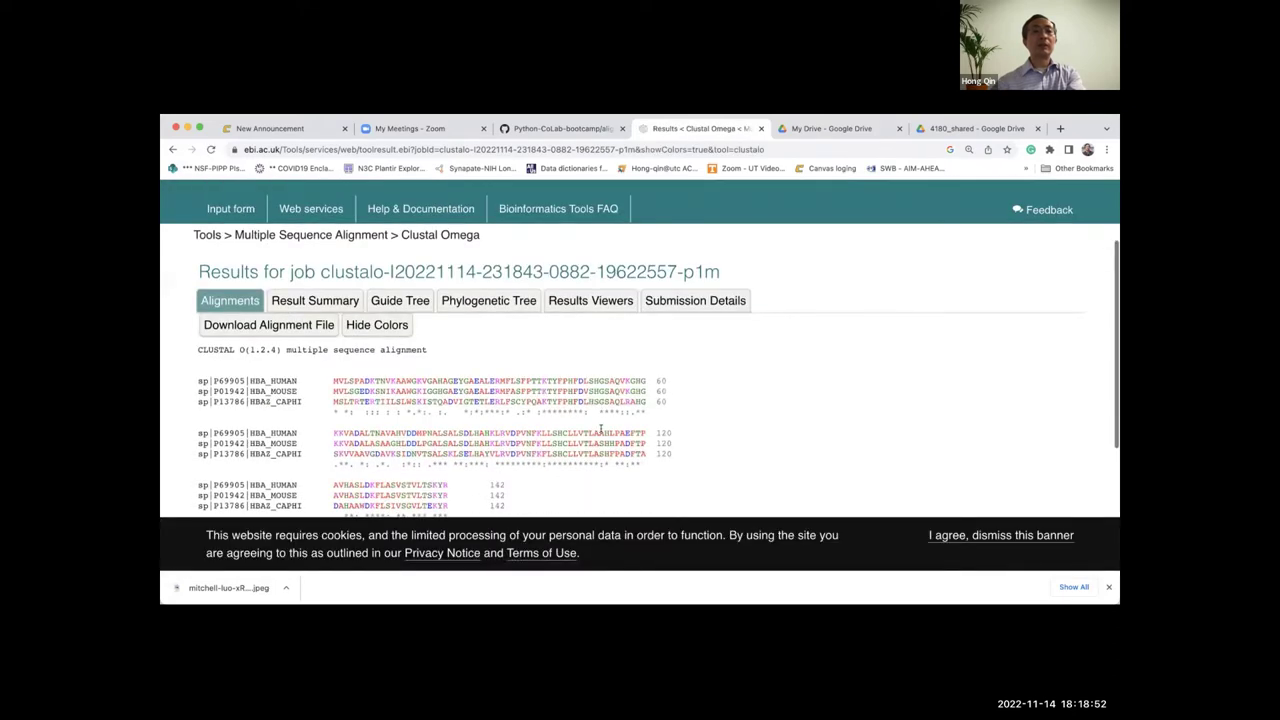
scroll(601, 430, "down", 2)
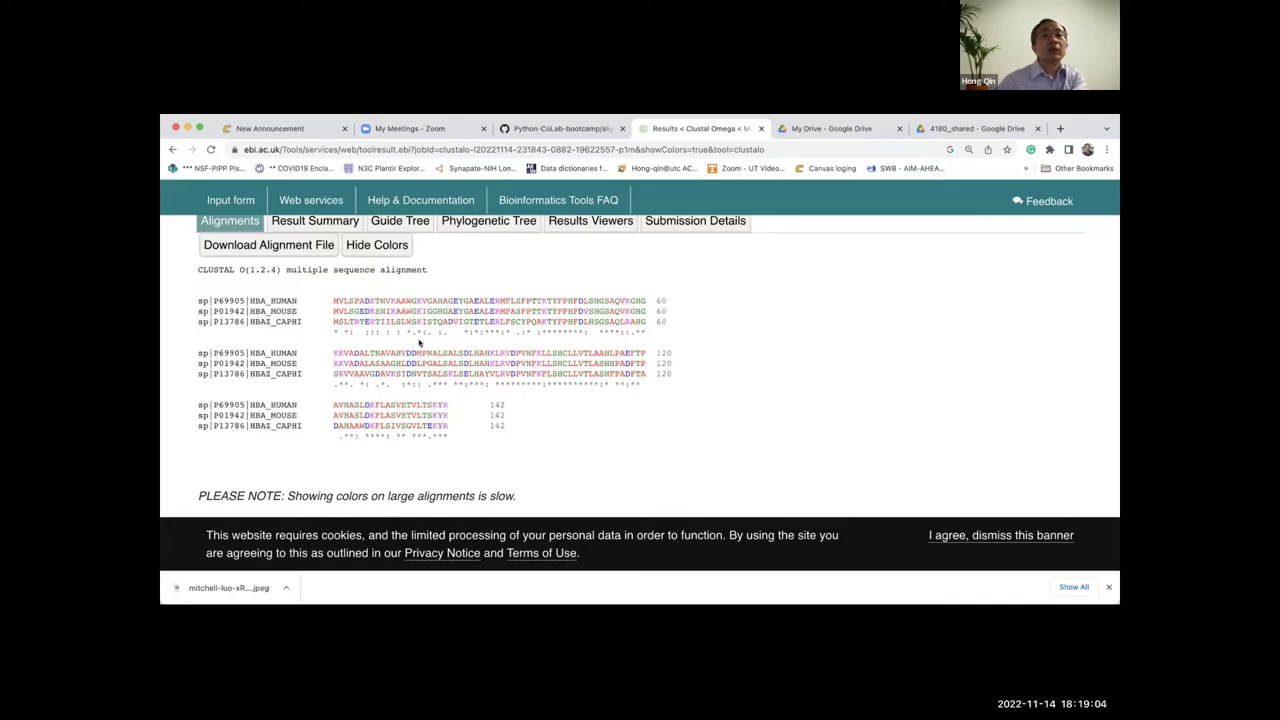
scroll(445, 340, "up", 5)
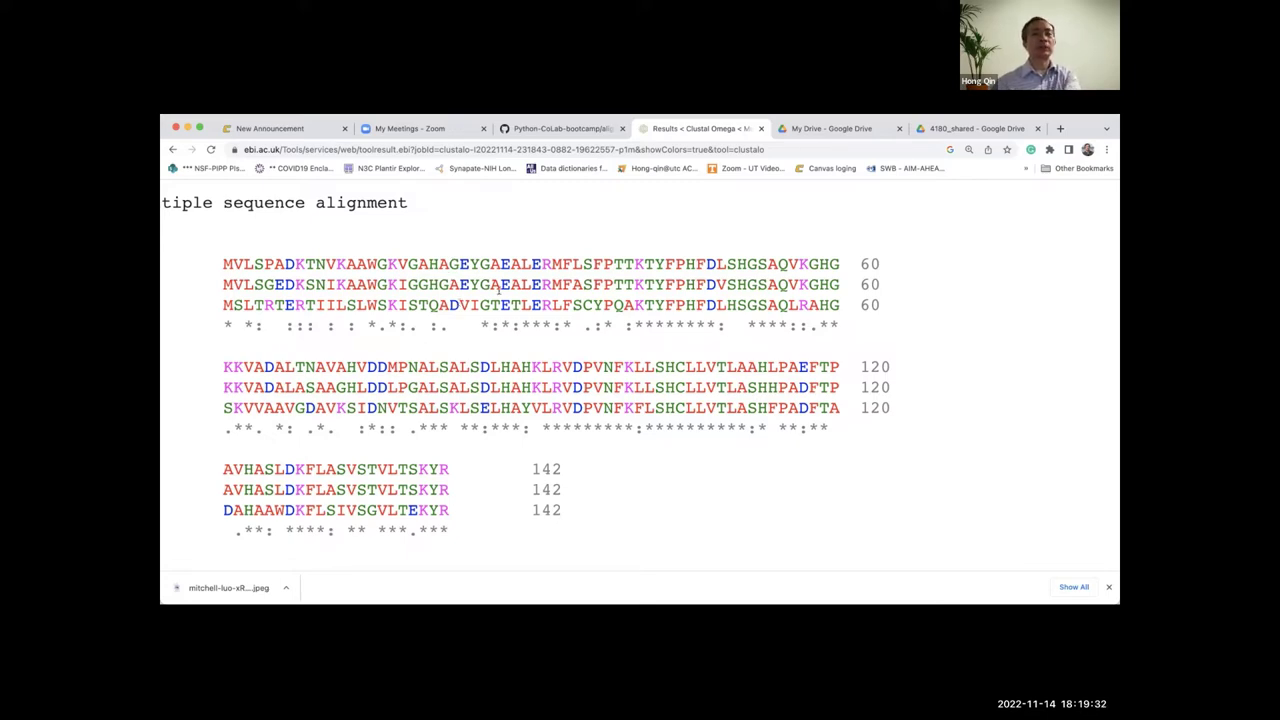
- Highlight a run of fully conserved columns, then switch to the align2snv.ipynb GitHub notebook
scroll(497, 289, "down", 5)
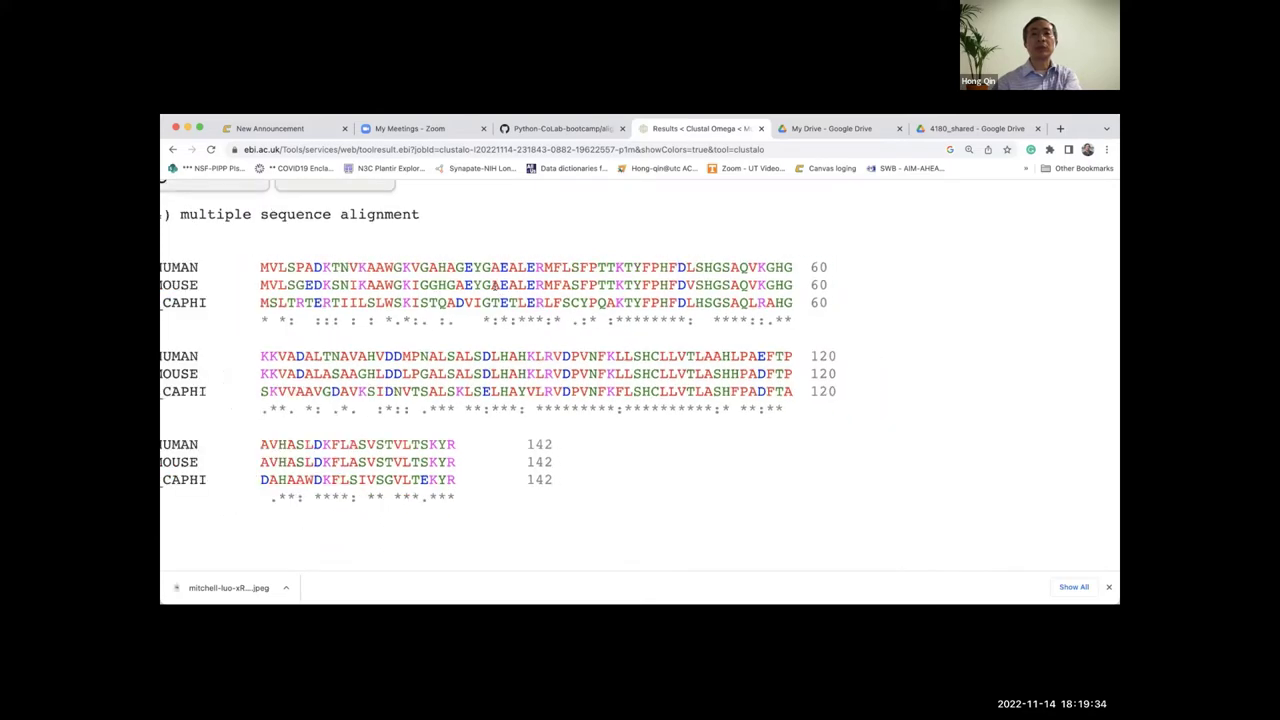
scroll(703, 377, "up", 4)
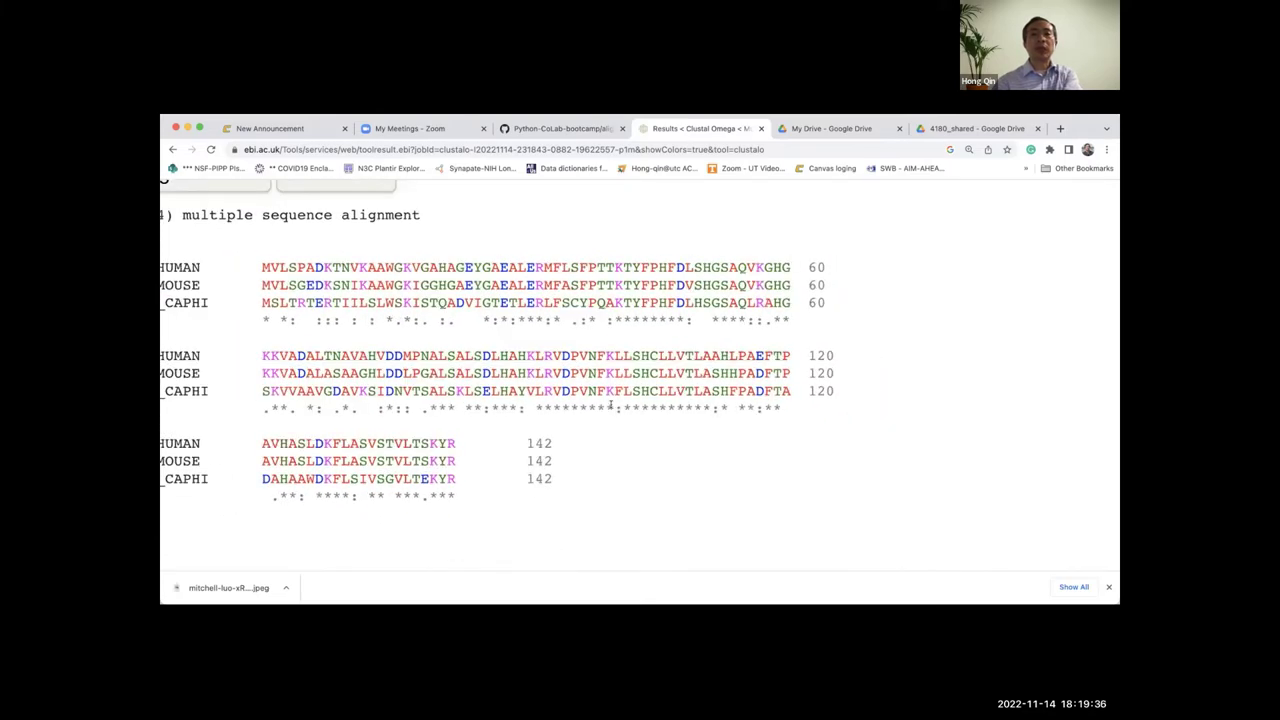
left_click_drag(612, 406, 536, 403)
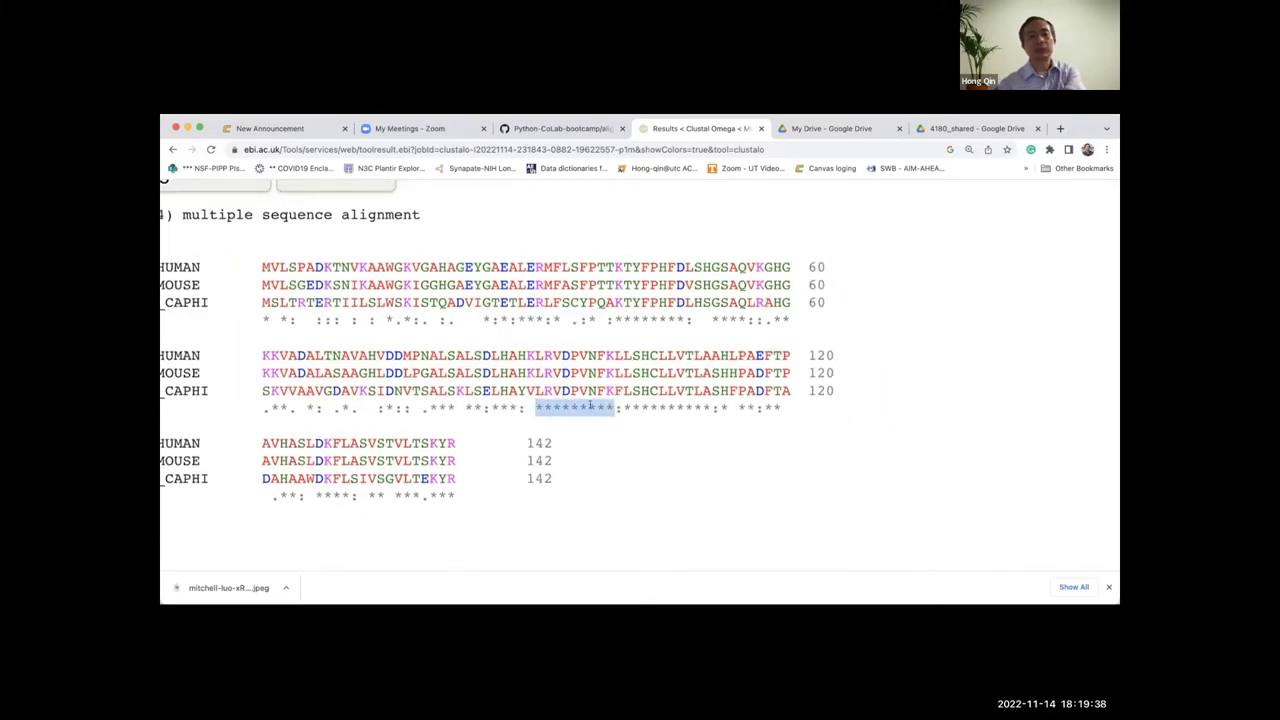
scroll(612, 404, "down", 3)
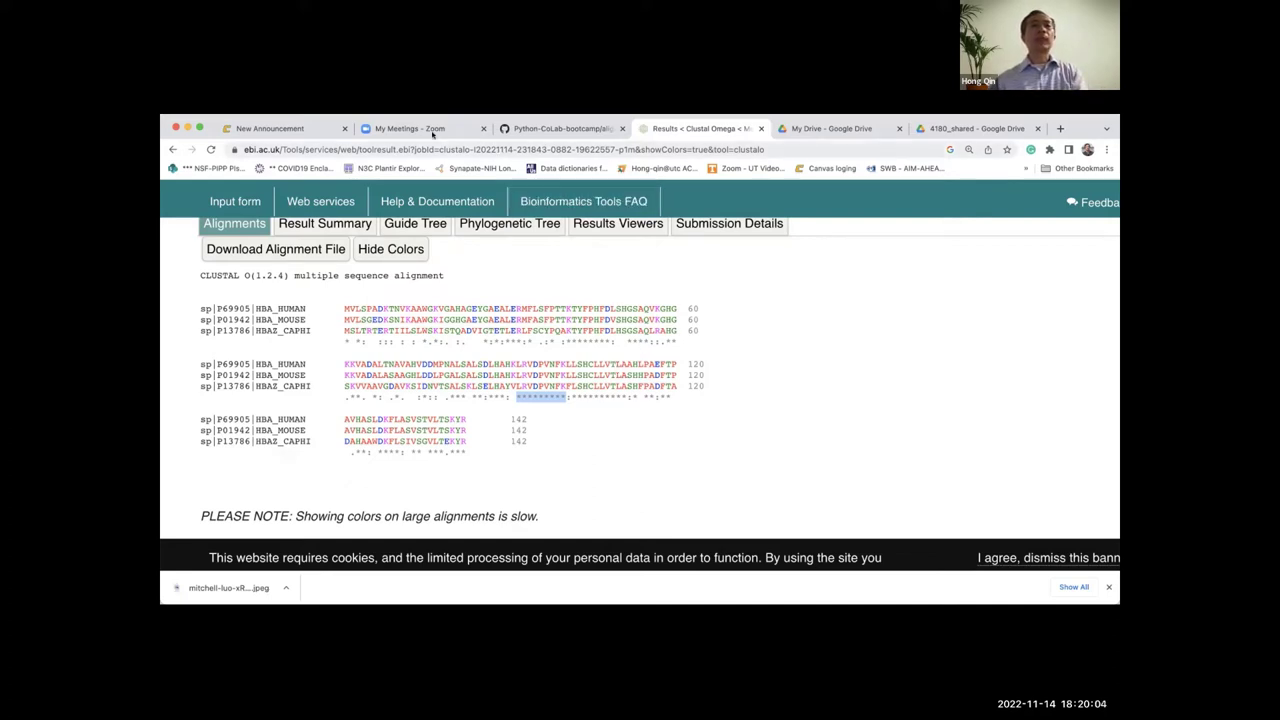
left_click(565, 129)
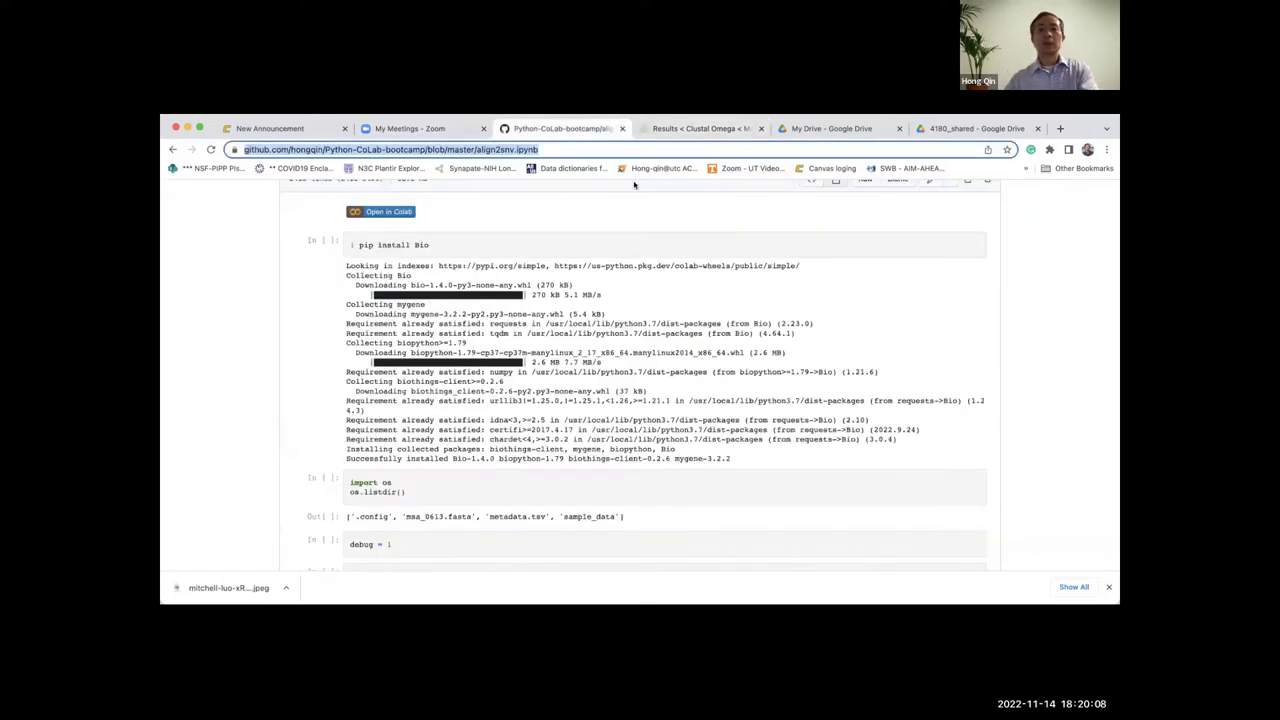
- Open msa_0613.fasta in Terminal with less msa_0613.fasta
left_click(934, 128)
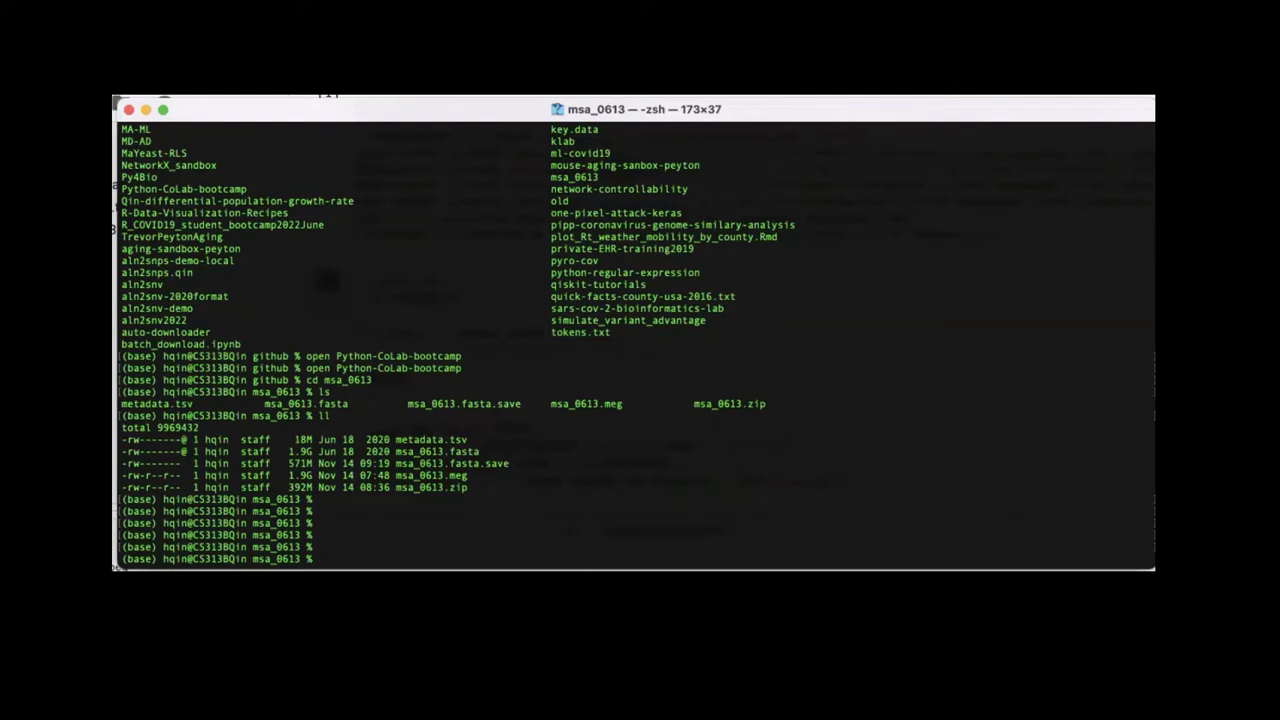
type("less msa_0613.fasta")
key("Return")
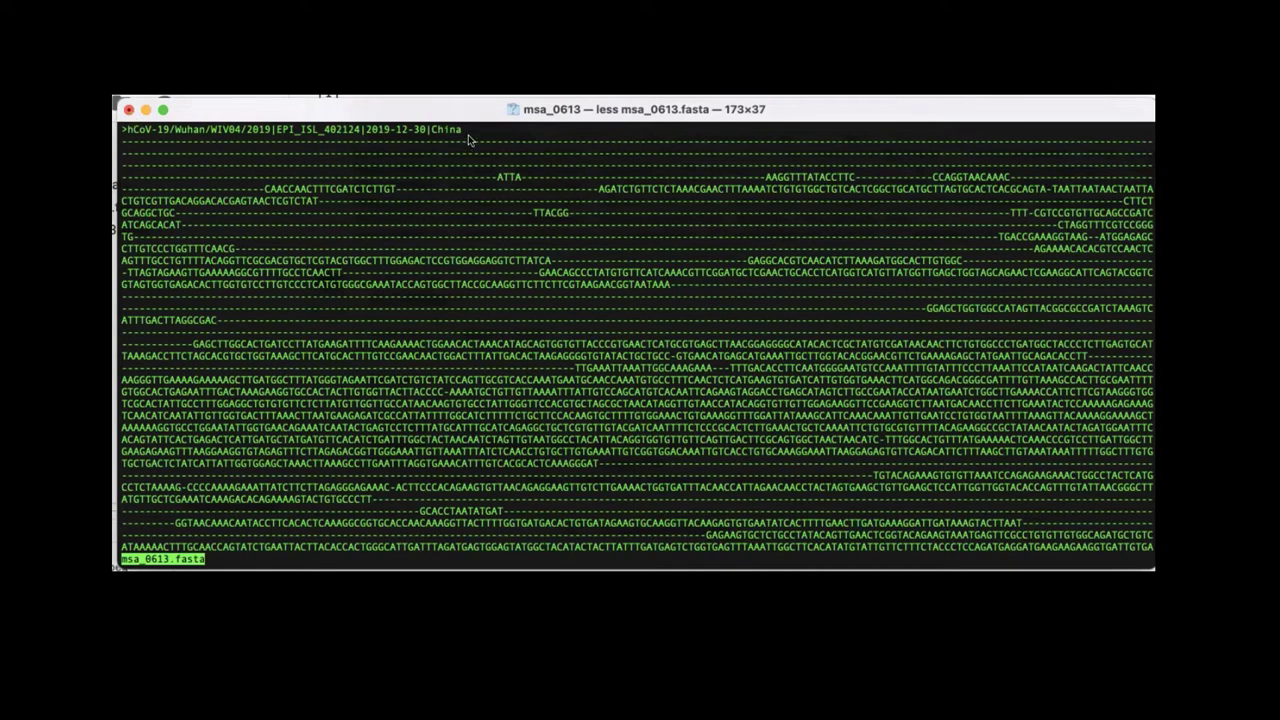
- Highlight the Wuhan header's date 2019-12-30, the country China, and the gapped sequence lines
left_click_drag(464, 131, 118, 130)
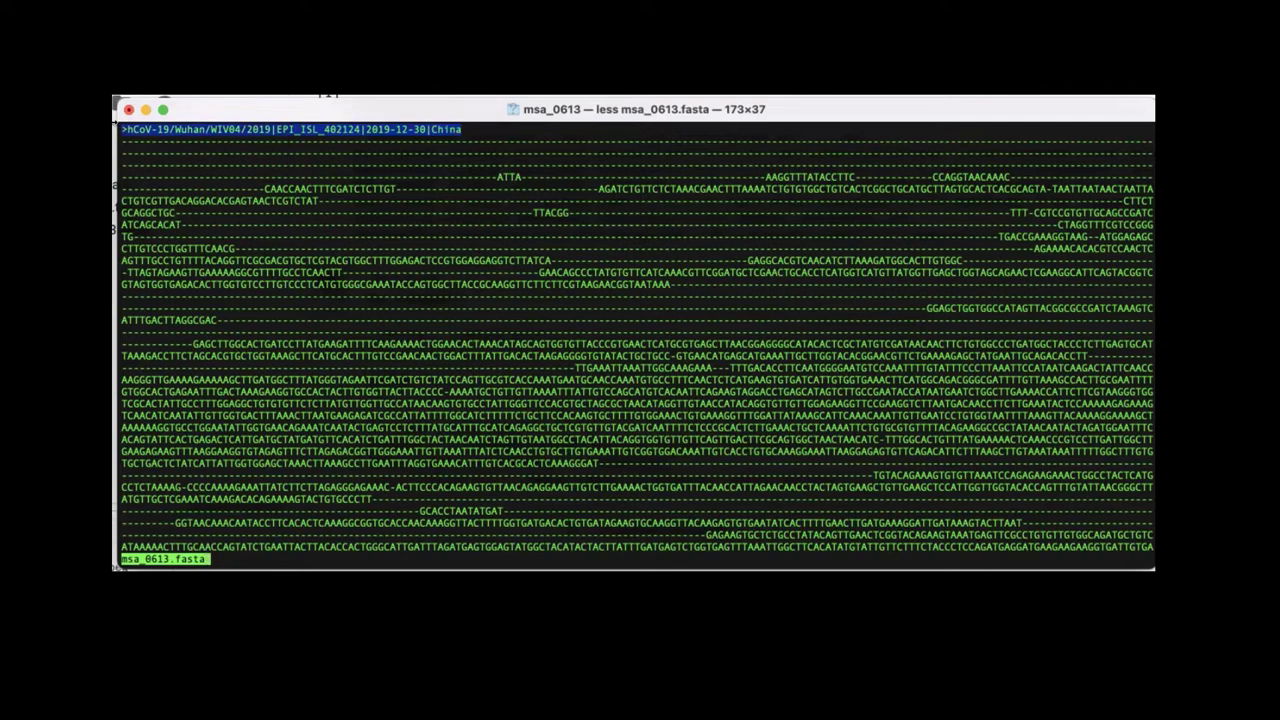
left_click(132, 132)
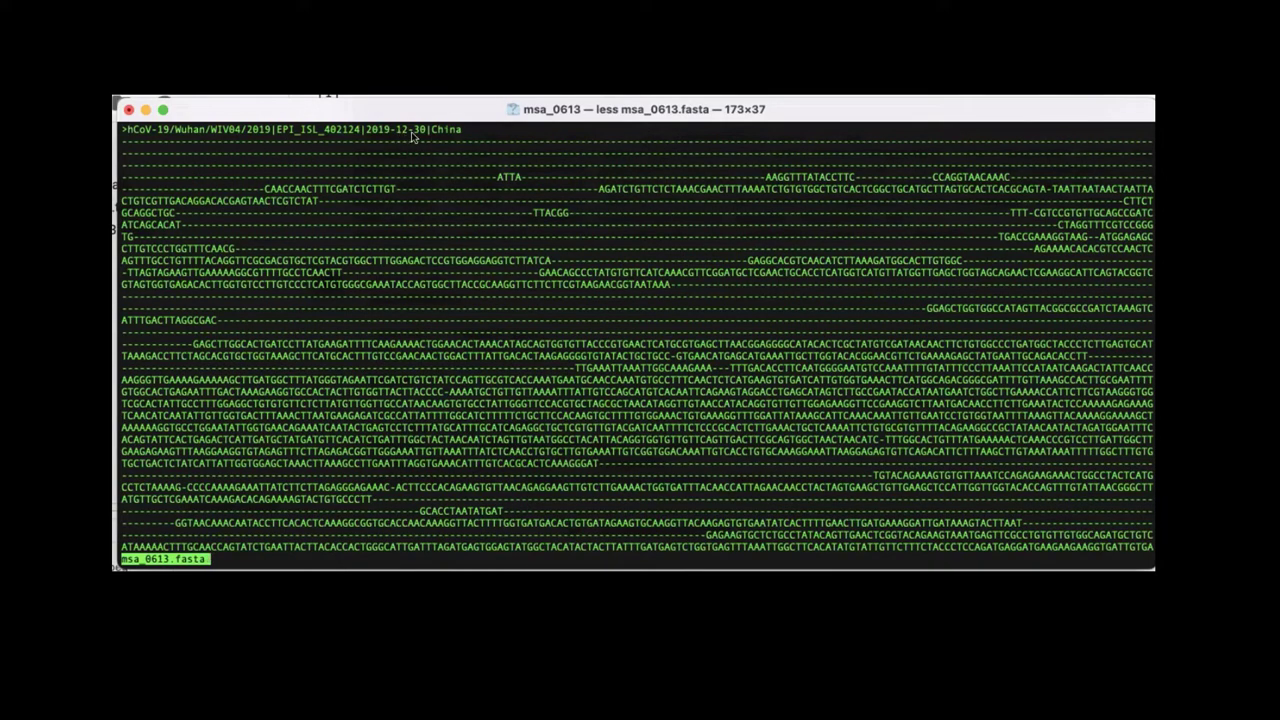
left_click_drag(427, 130, 368, 130)
left_click_drag(463, 130, 433, 130)
triple_click(126, 142)
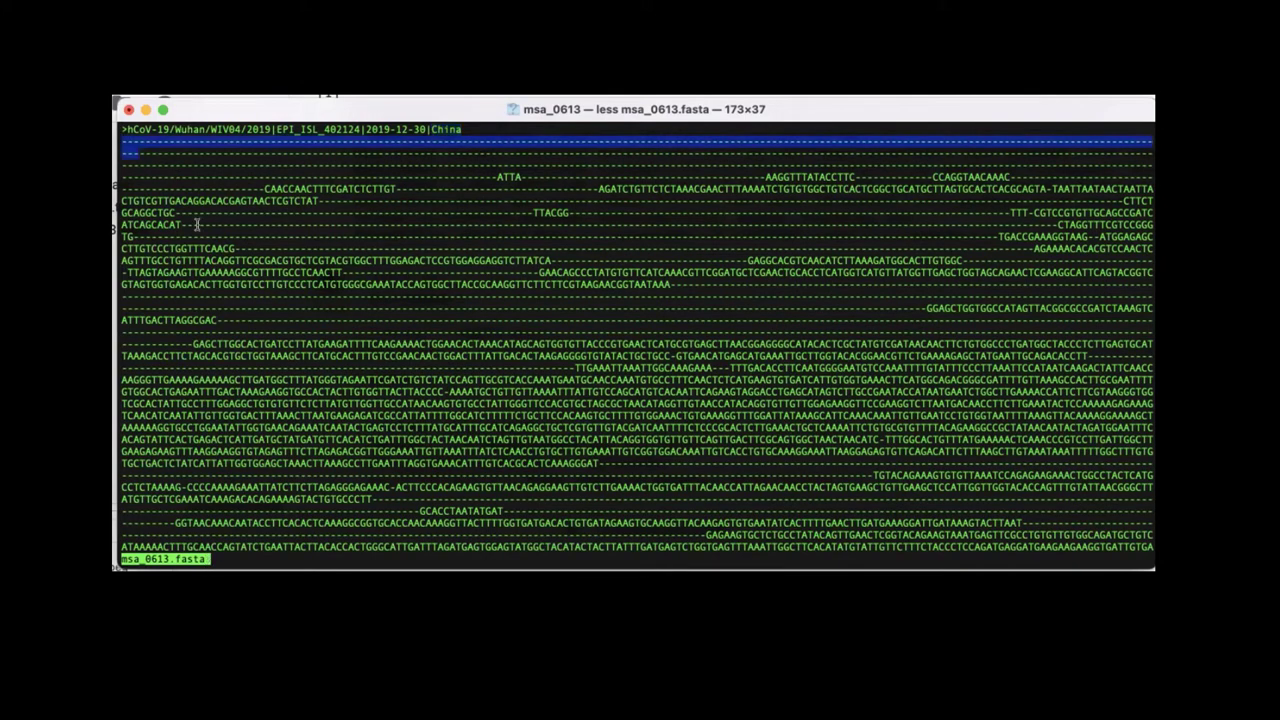
left_click_drag(197, 224, 209, 280)
left_click(207, 160)
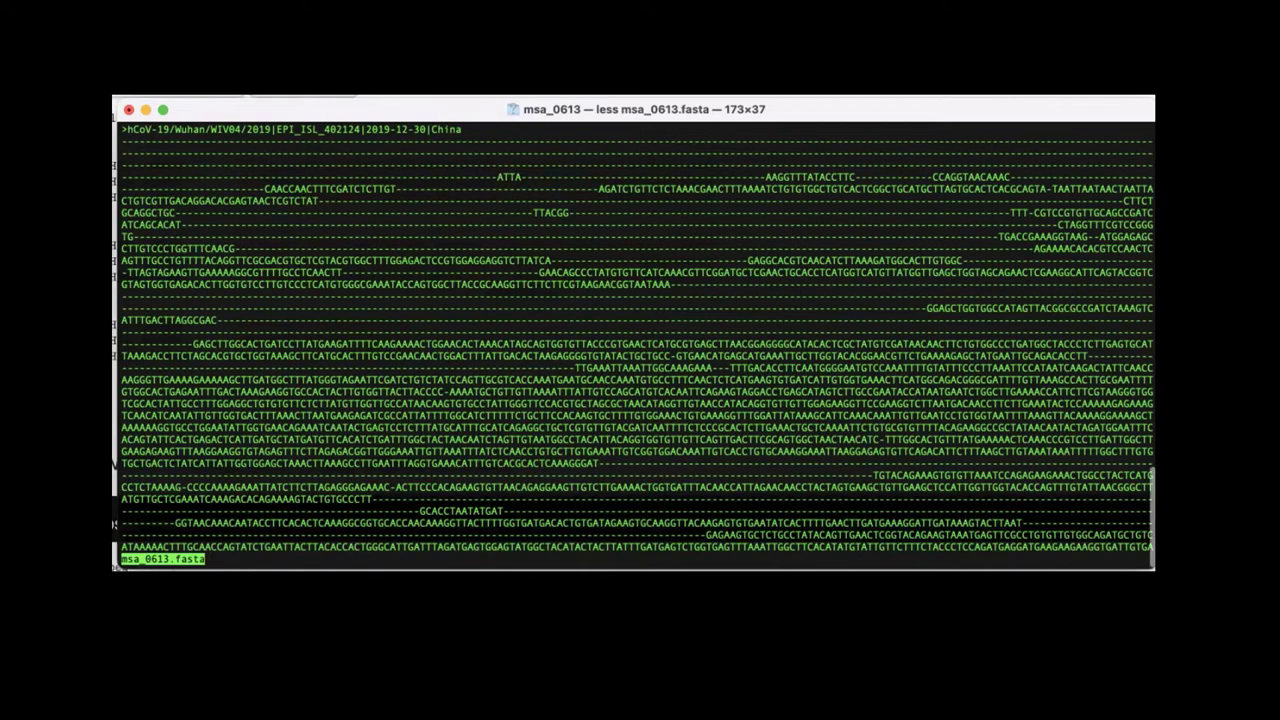
- Page down through the alignment, quit less, and start typing grep ">" ms
scroll(485, 386, "down", 3)
scroll(115, 523, "down", 6)
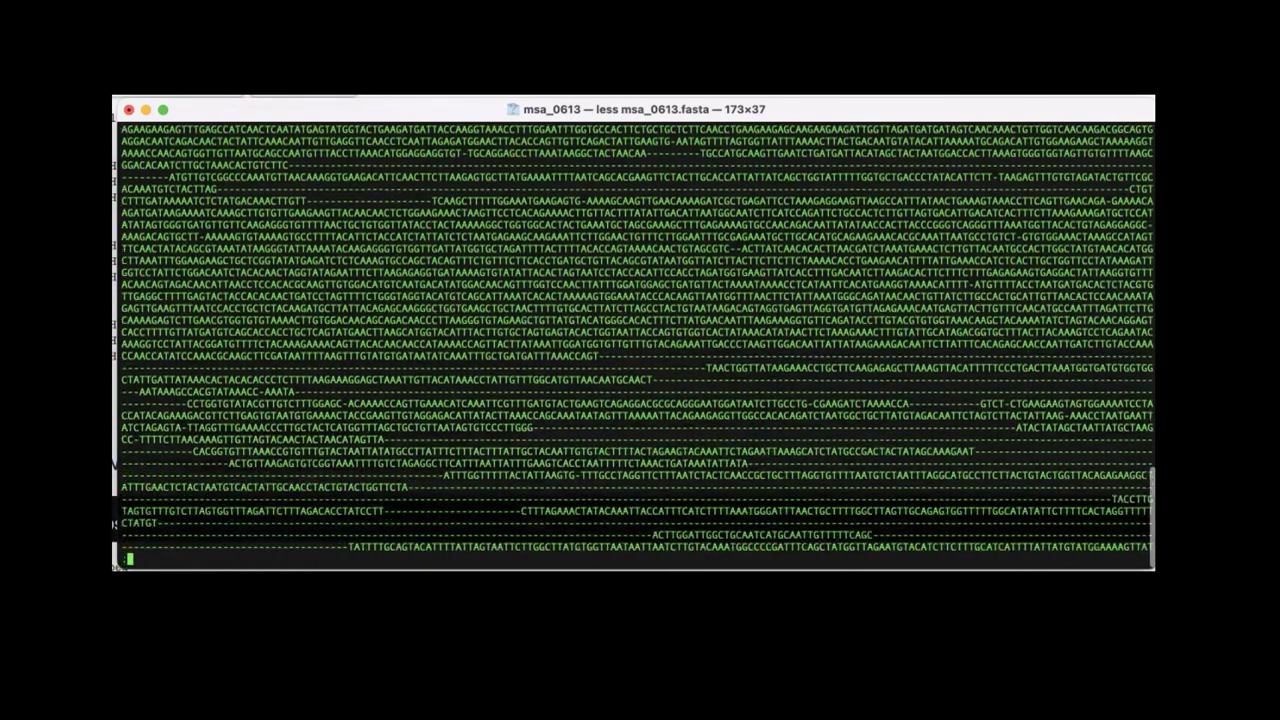
scroll(115, 523, "down", 7)
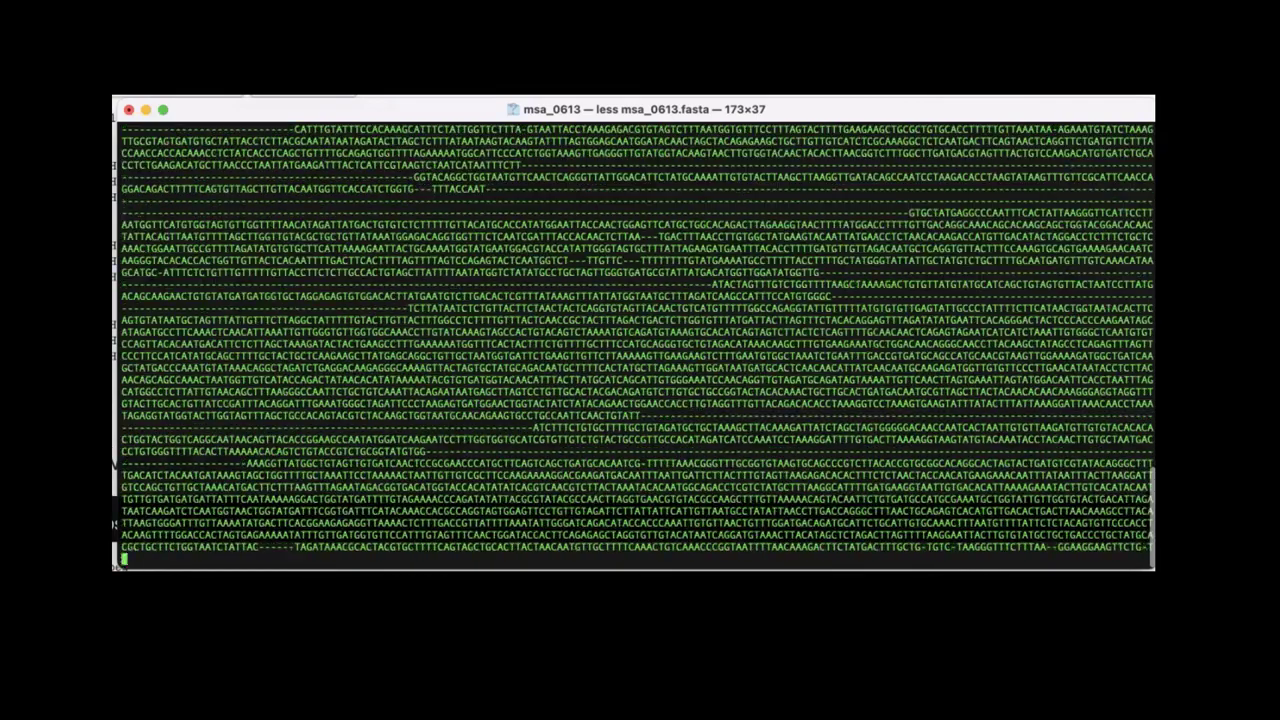
scroll(115, 523, "down", 6)
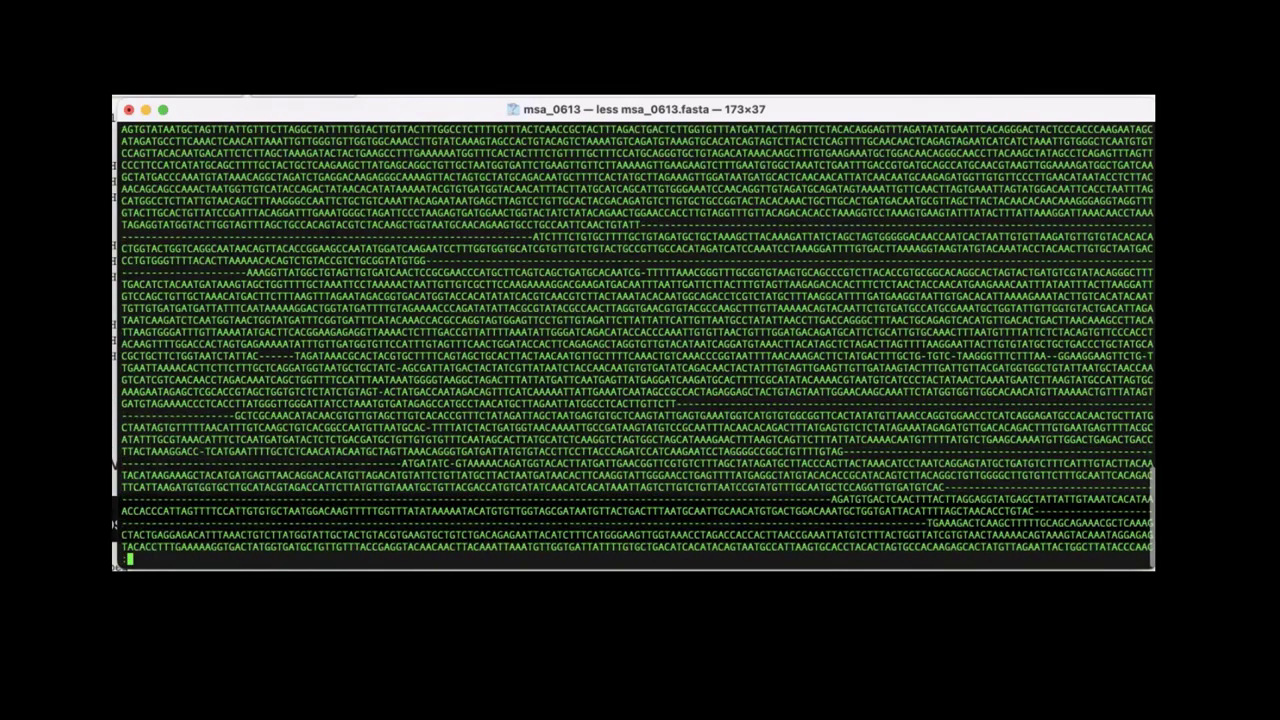
scroll(115, 523, "down", 7)
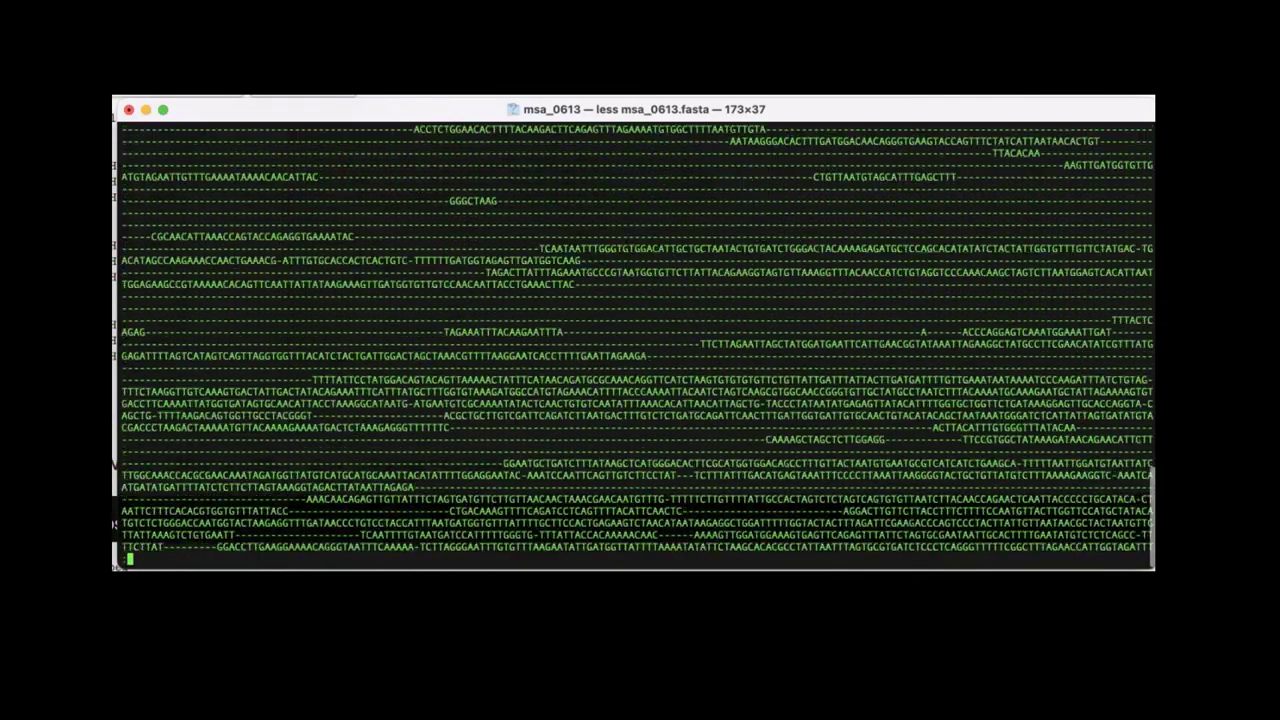
scroll(115, 523, "down", 3)
type("qgrep \">\" ms")
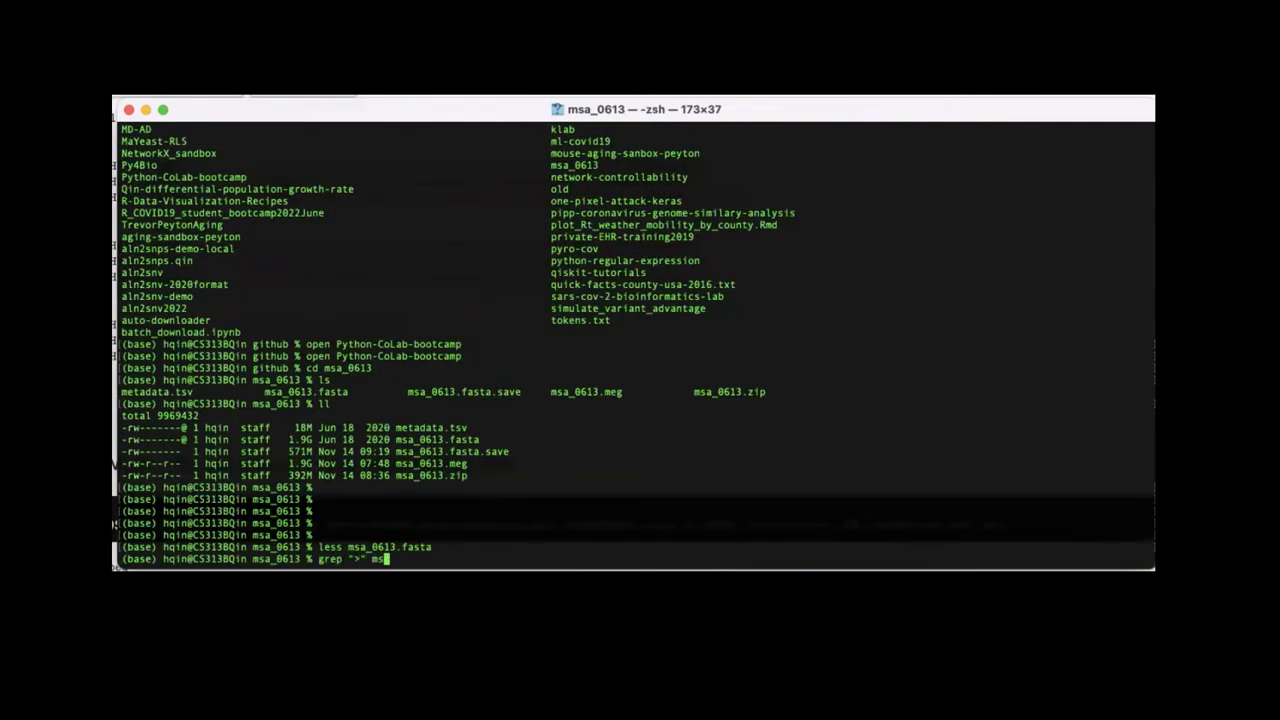
- List only the first ten headers with grep ">" msa_0613.fasta | head
key("Tab")
type("fasta")
key("Return")
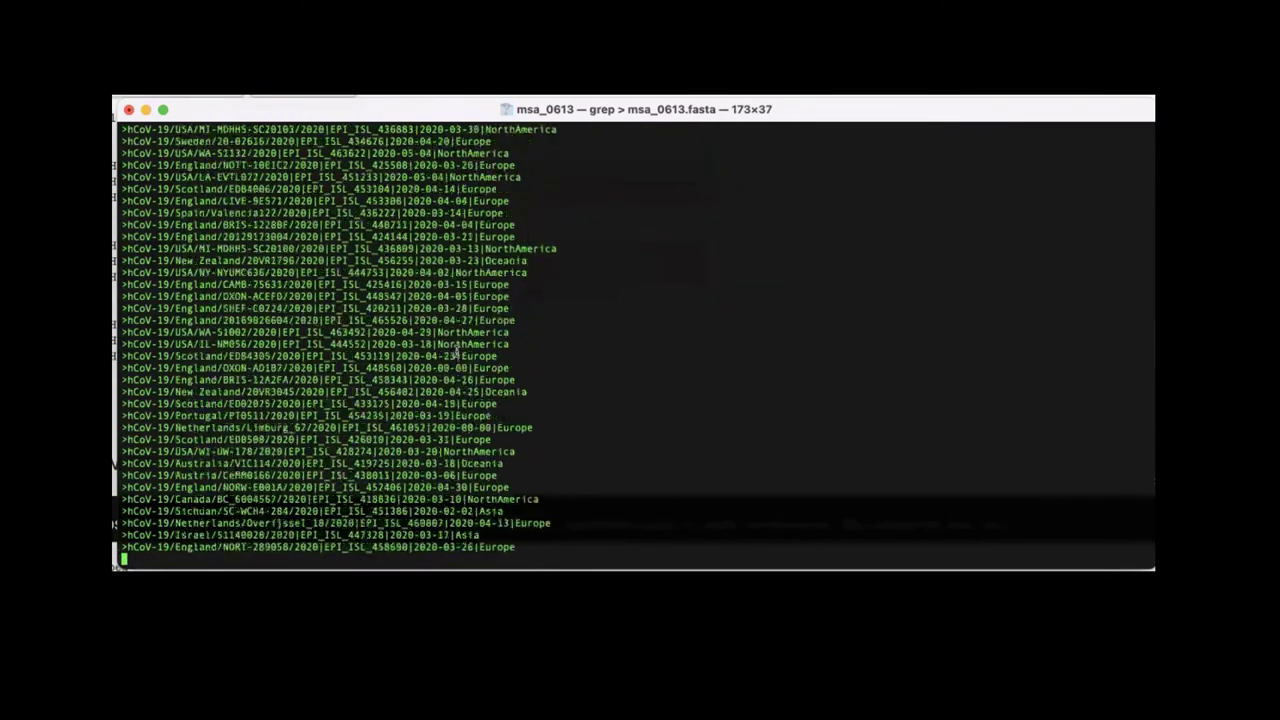
key("ctrl+c")
key("Up")
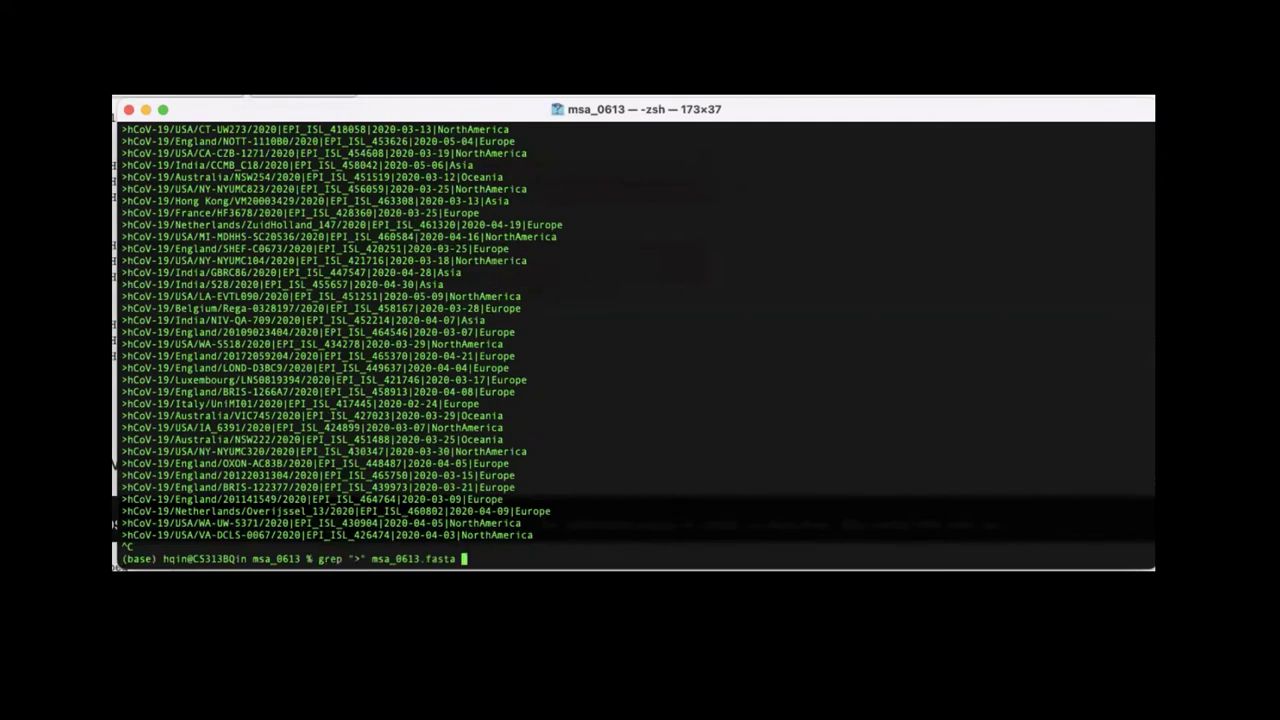
type("| head")
key("Return")
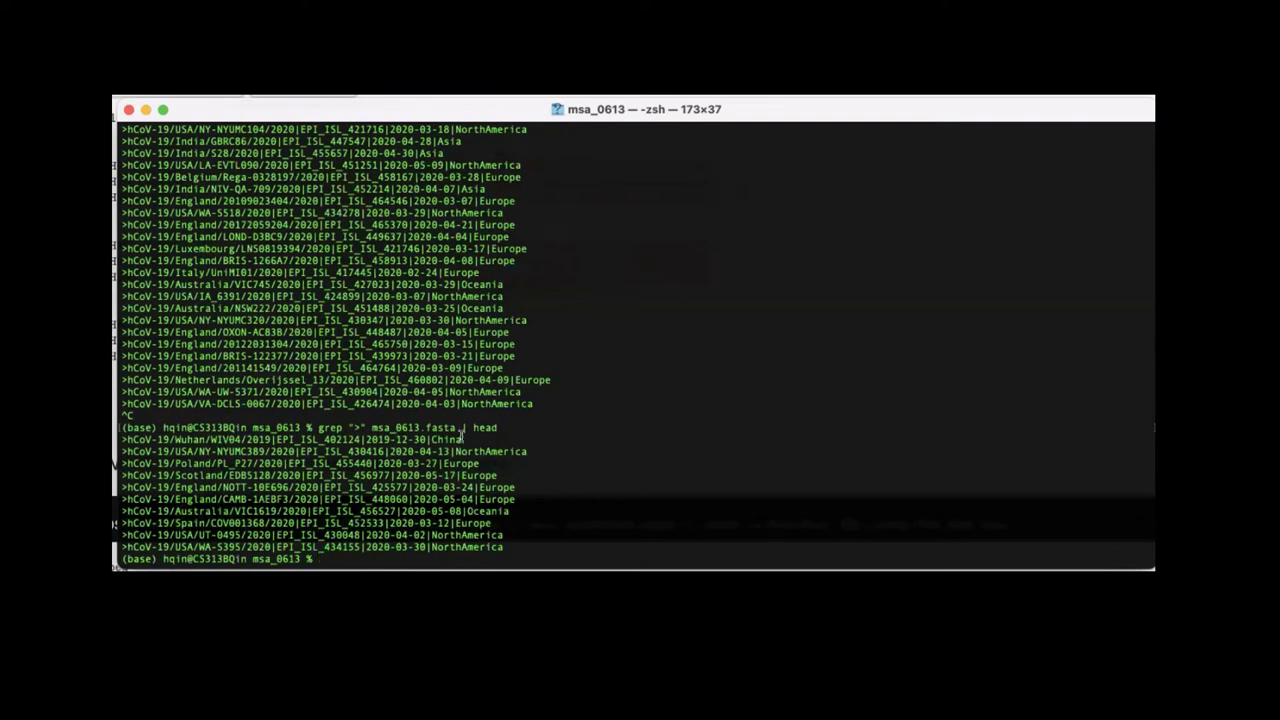
- Copy the NY-NYUMC389 and Poland header text and move the Terminal window right
left_click_drag(463, 440, 120, 440)
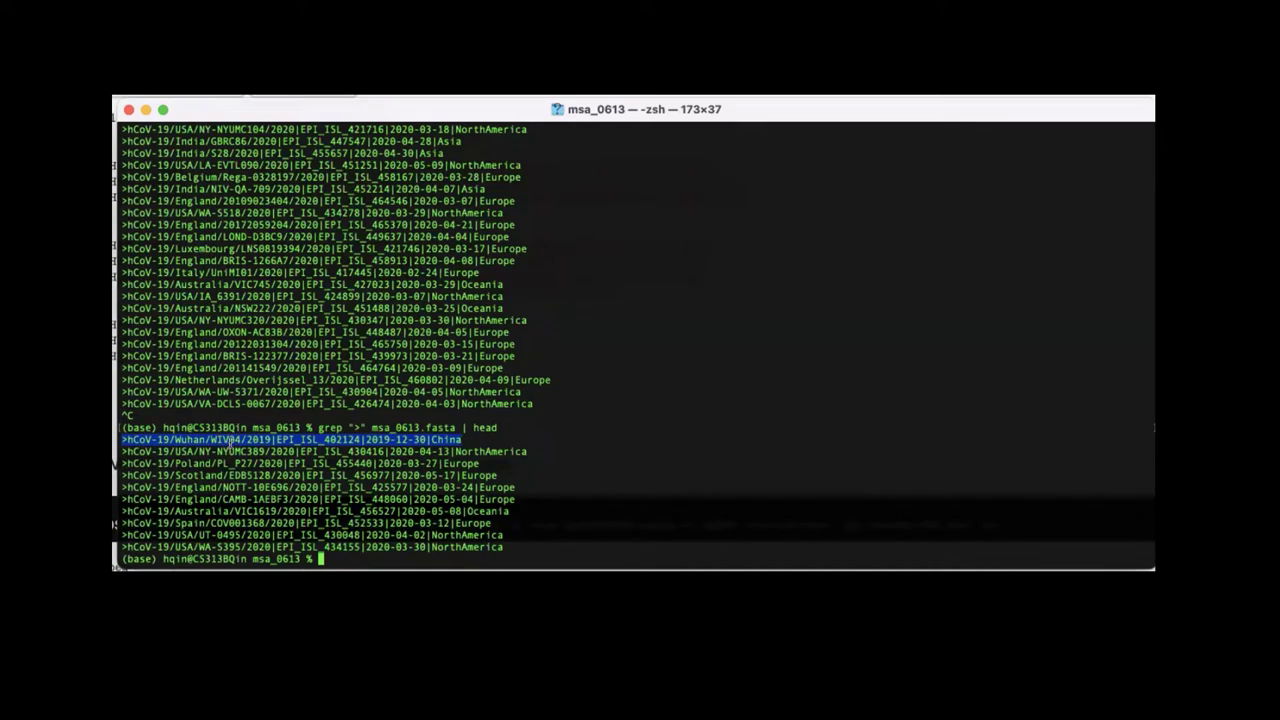
left_click(300, 443)
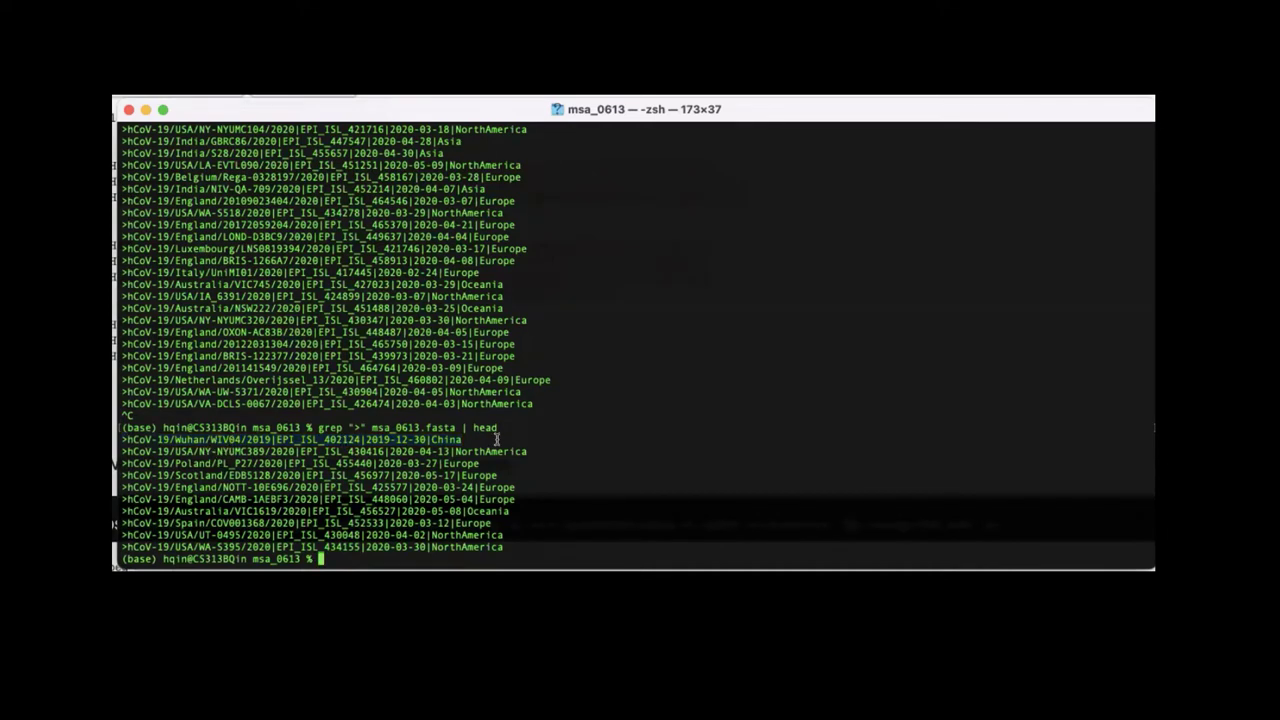
left_click_drag(528, 447, 120, 450)
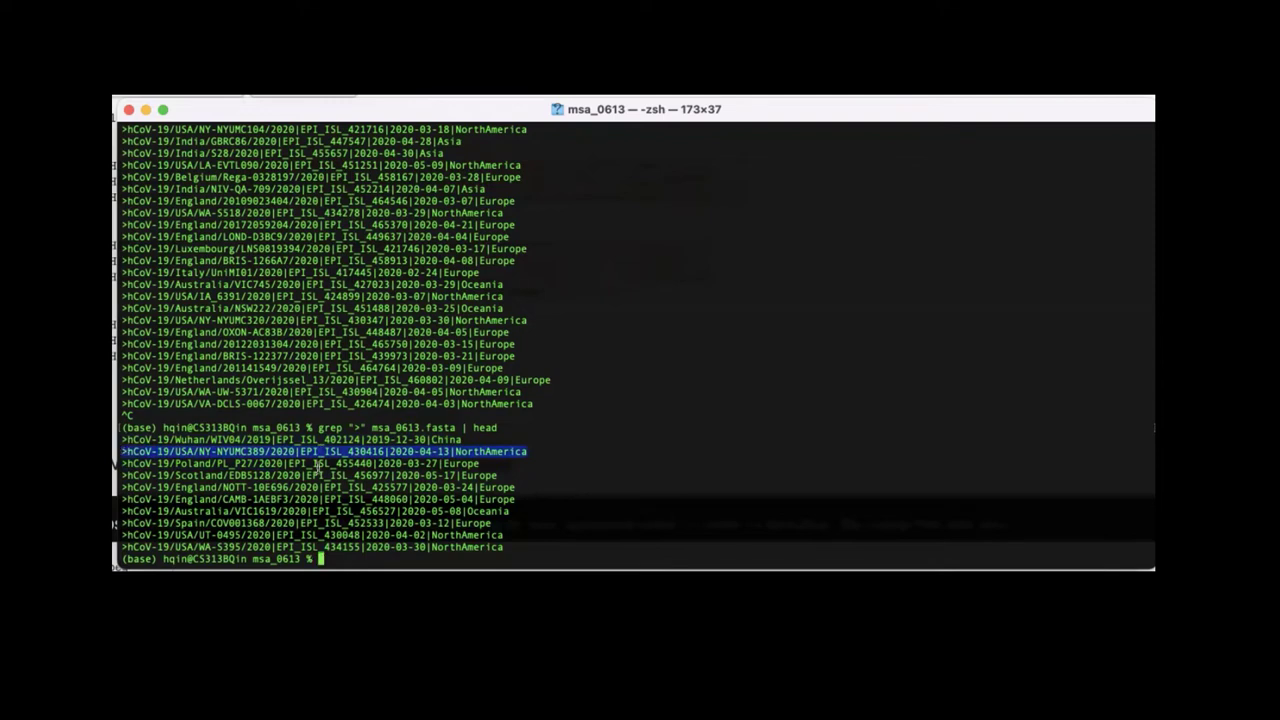
left_click(290, 456)
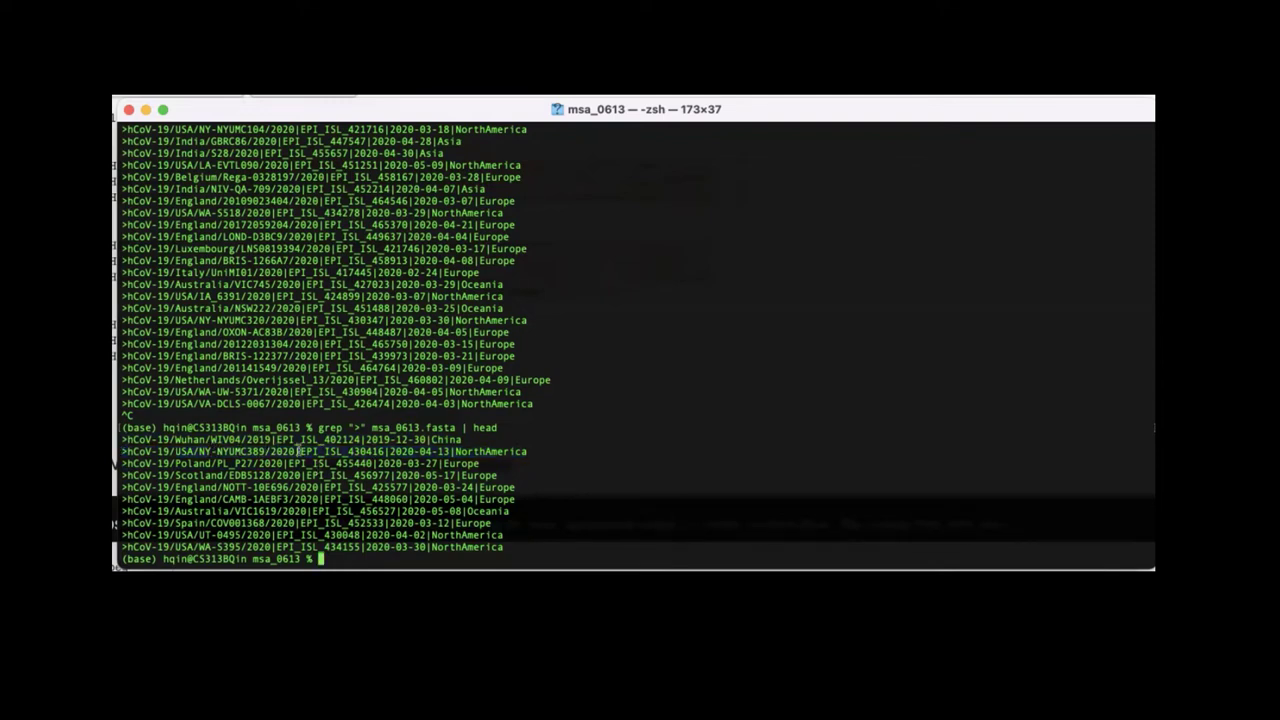
left_click_drag(532, 450, 155, 447)
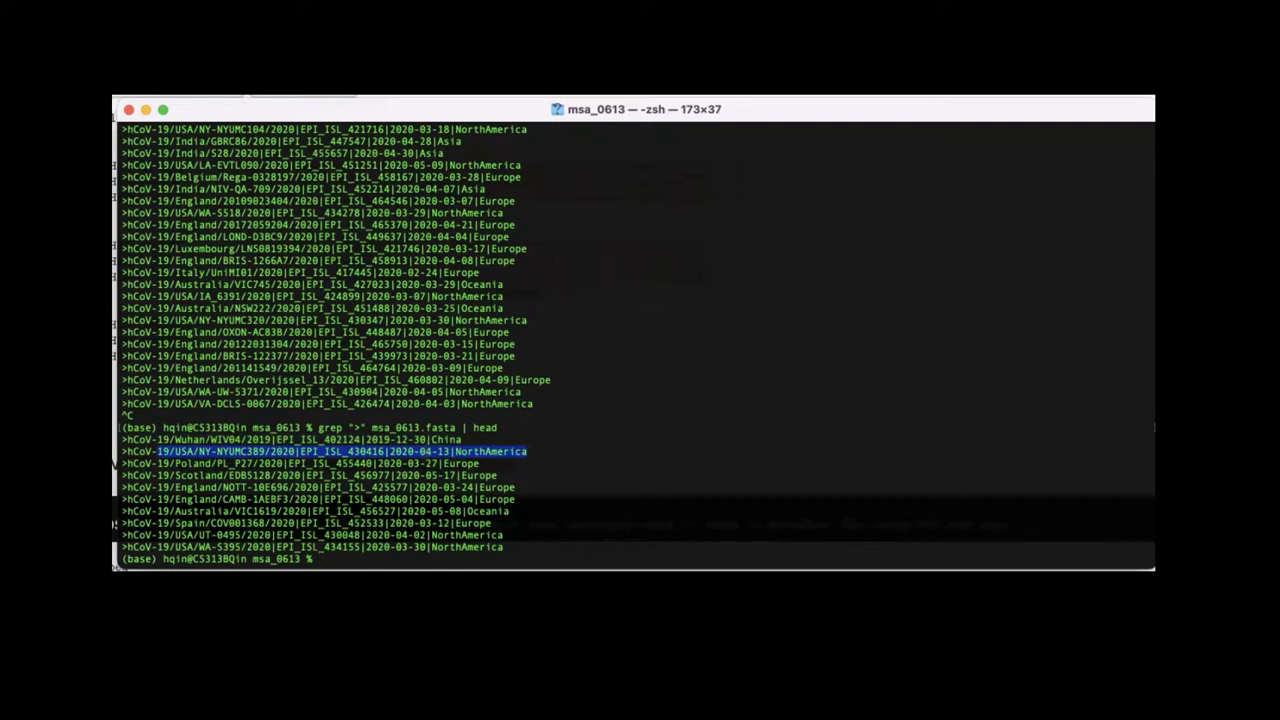
key("super+c")
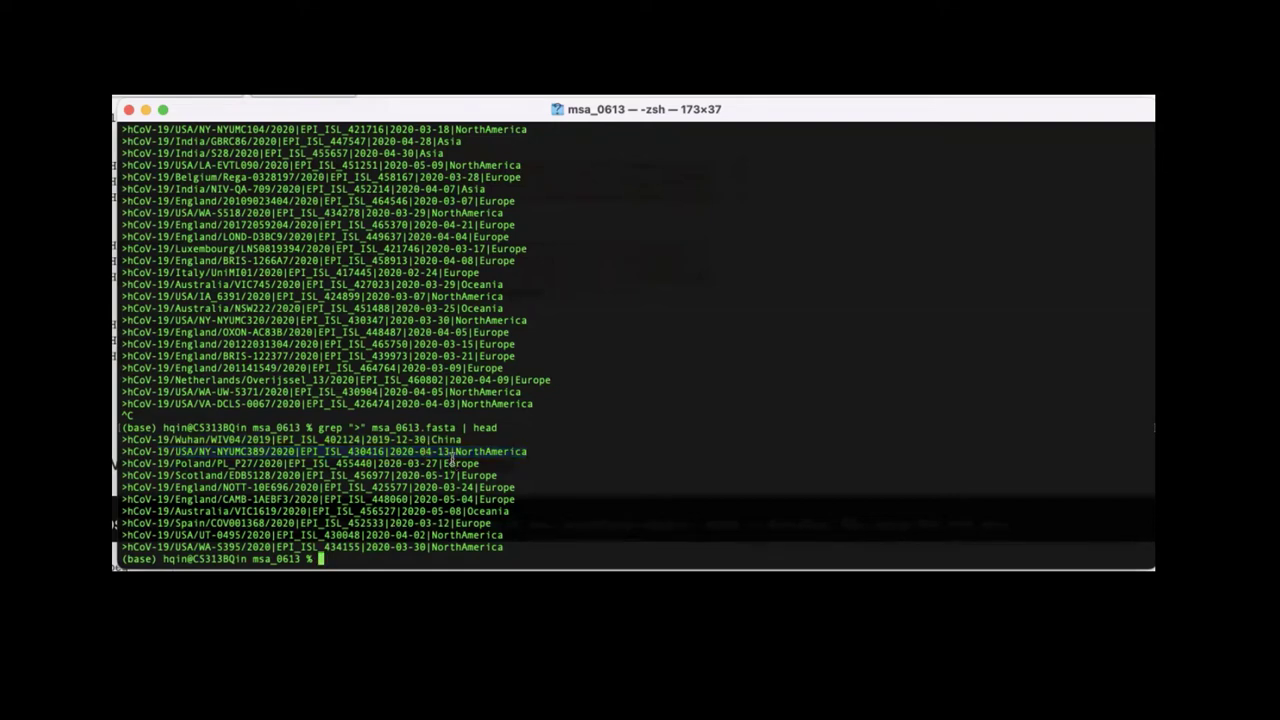
left_click_drag(486, 463, 170, 463)
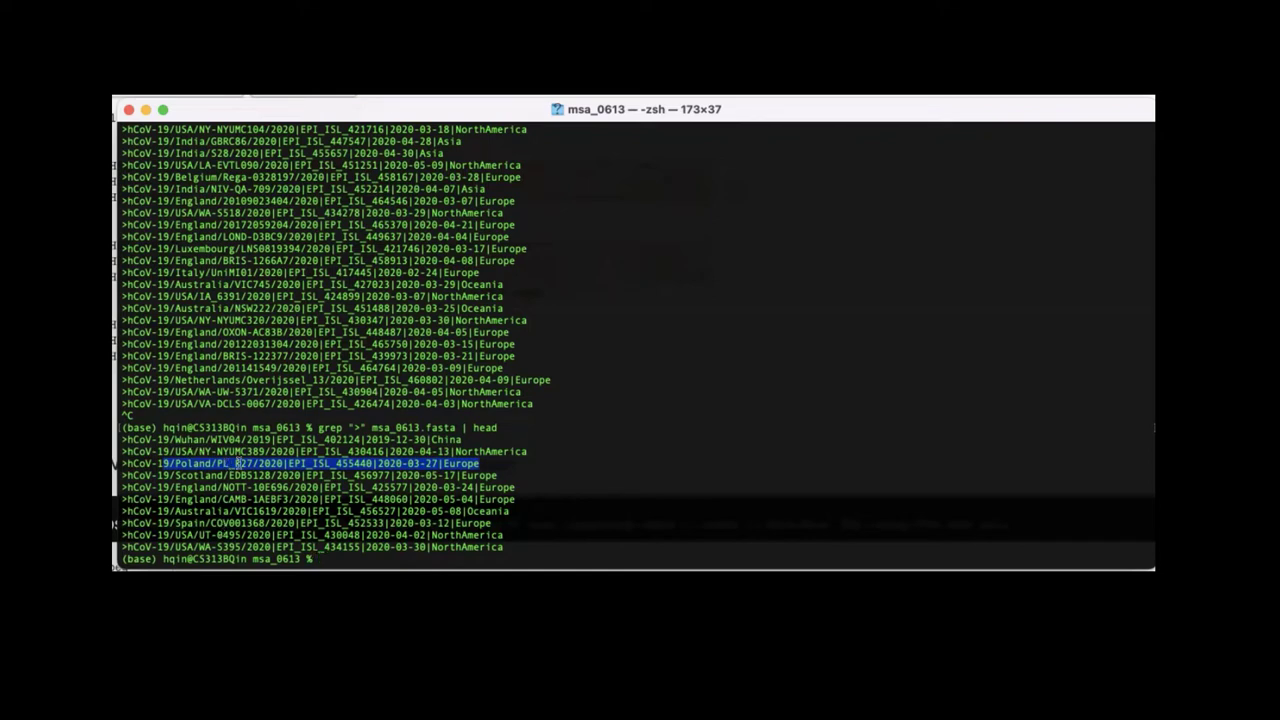
left_click_drag(586, 119, 784, 153)
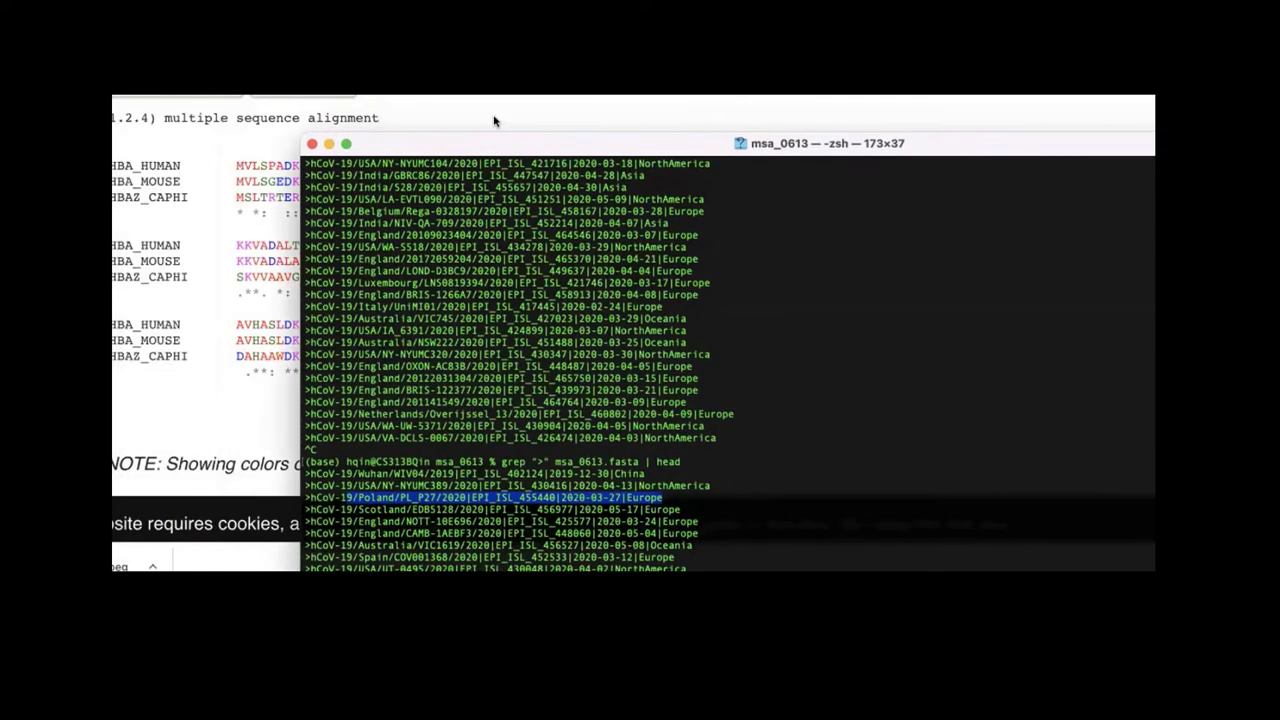
- Clear the Poland header selection and scroll to the Google results for aliview
left_click(524, 447)
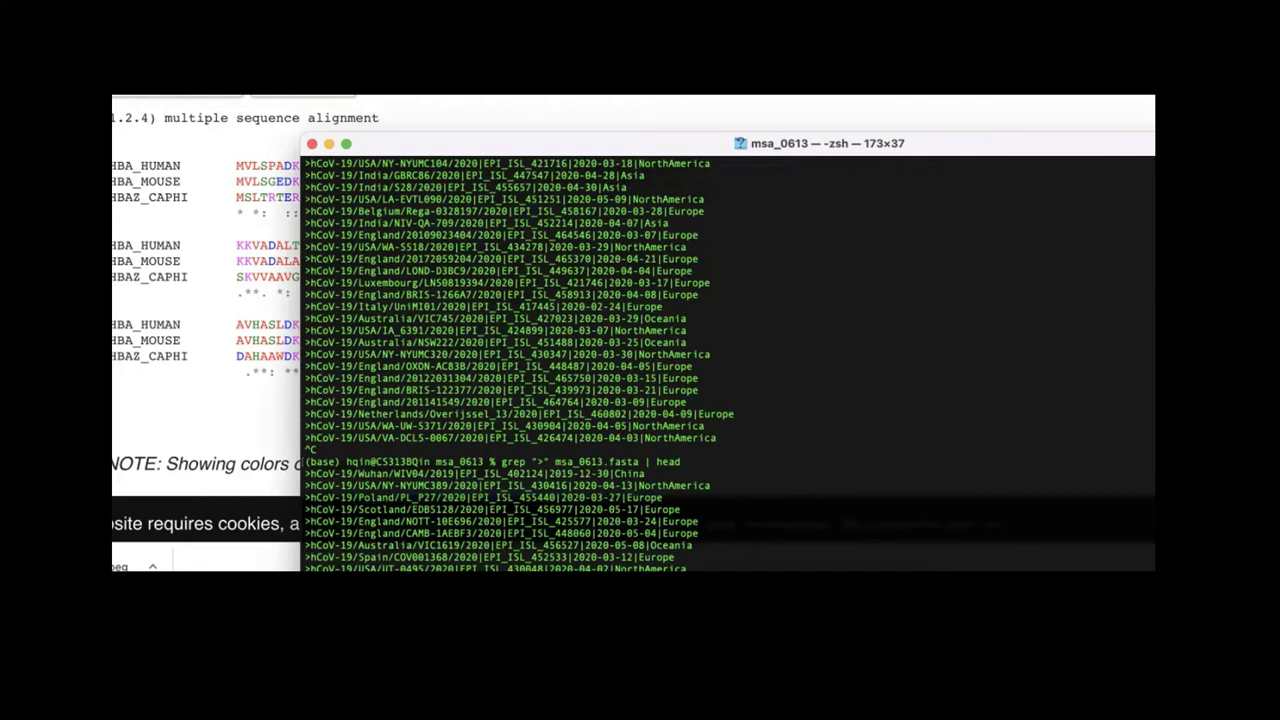
scroll(727, 365, "down", 1)
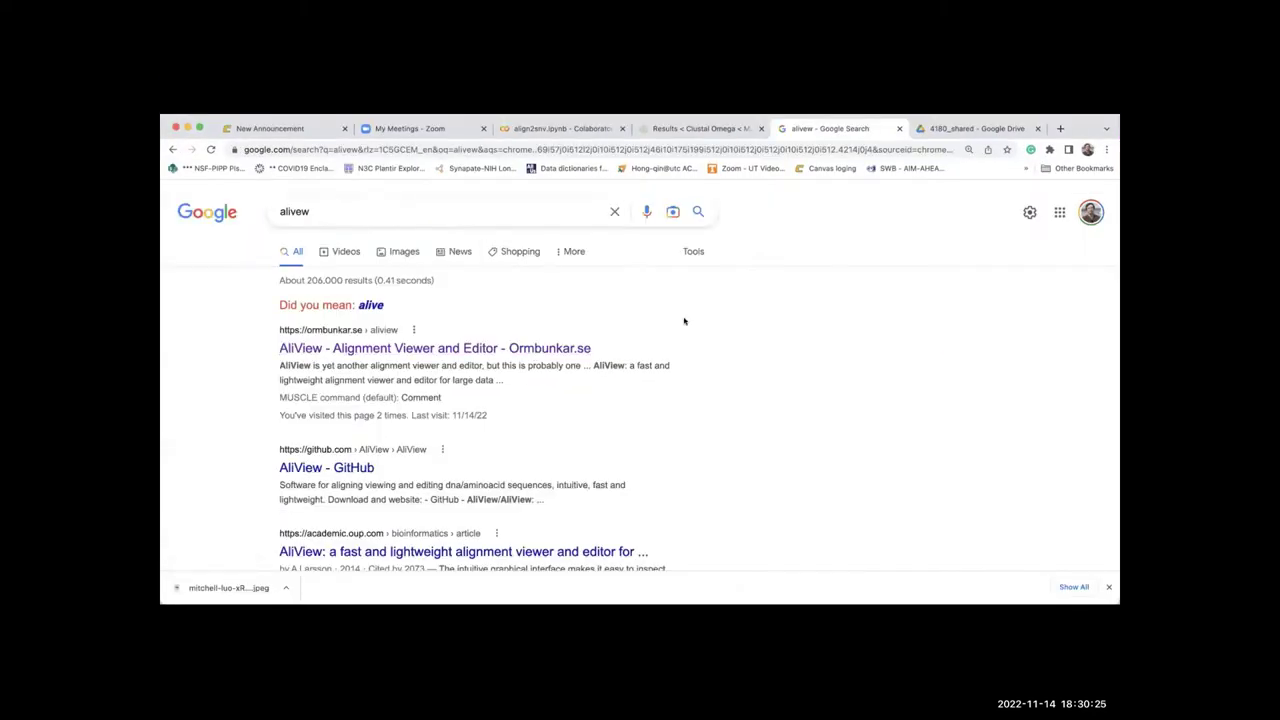
- Open the AliView project page at ormbunkar.se, select its URL, and switch to the AliView app
left_click(463, 347)
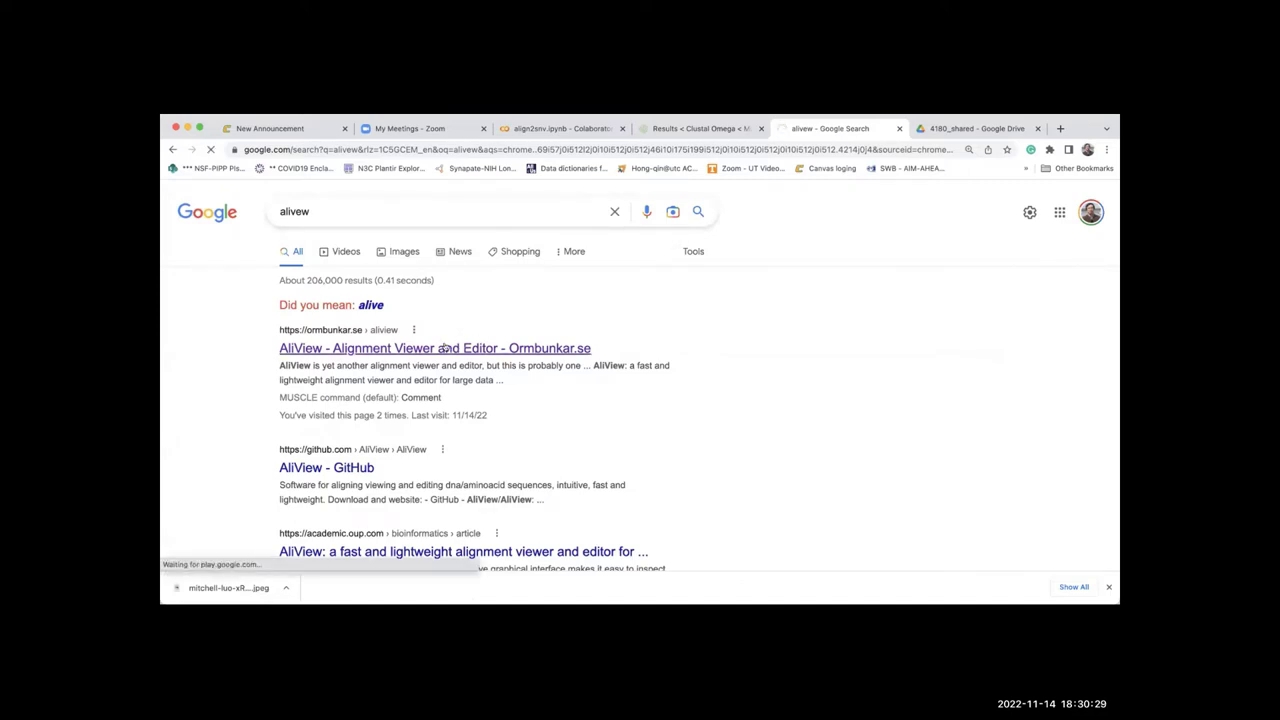
left_click(374, 146)
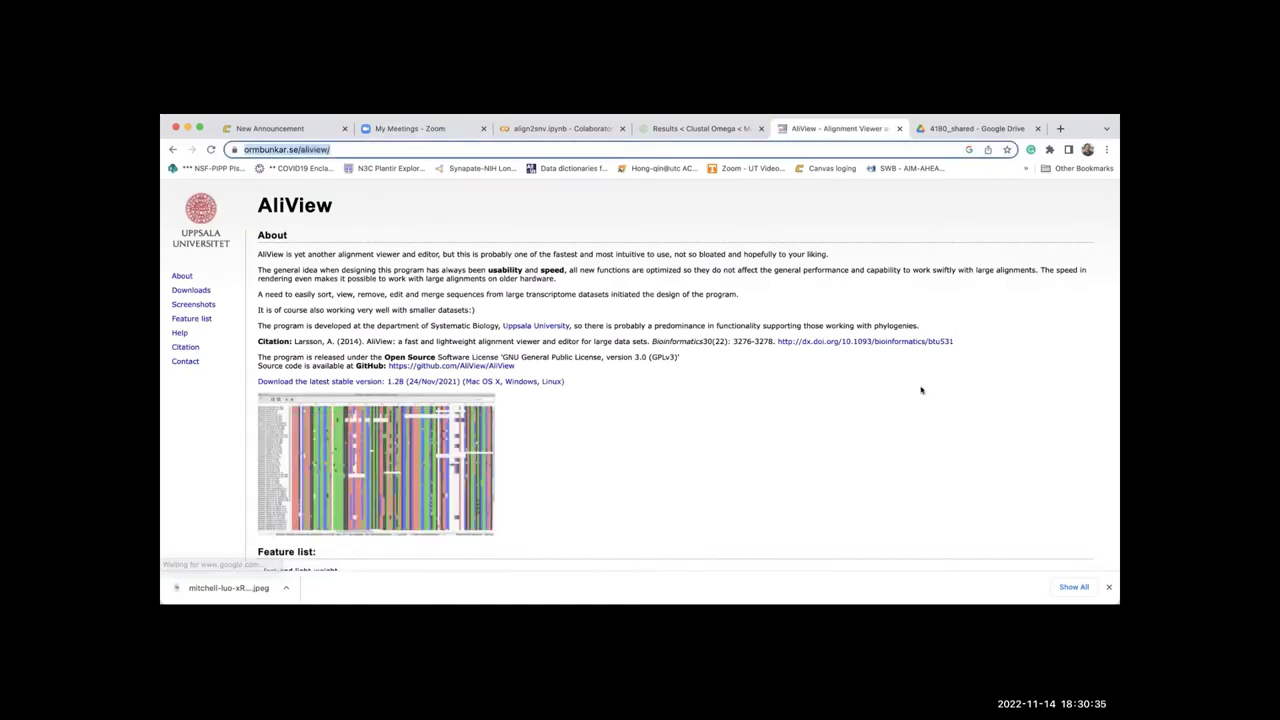
key("super+Tab")
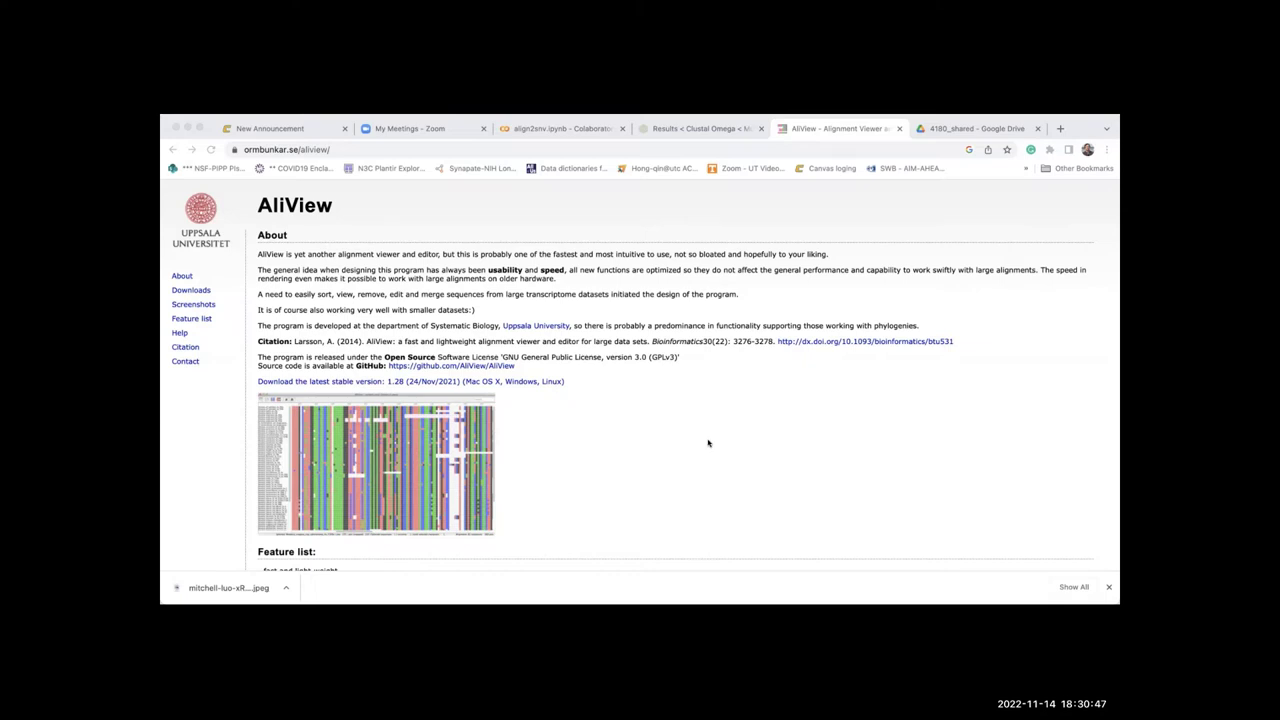
key("super+Tab")
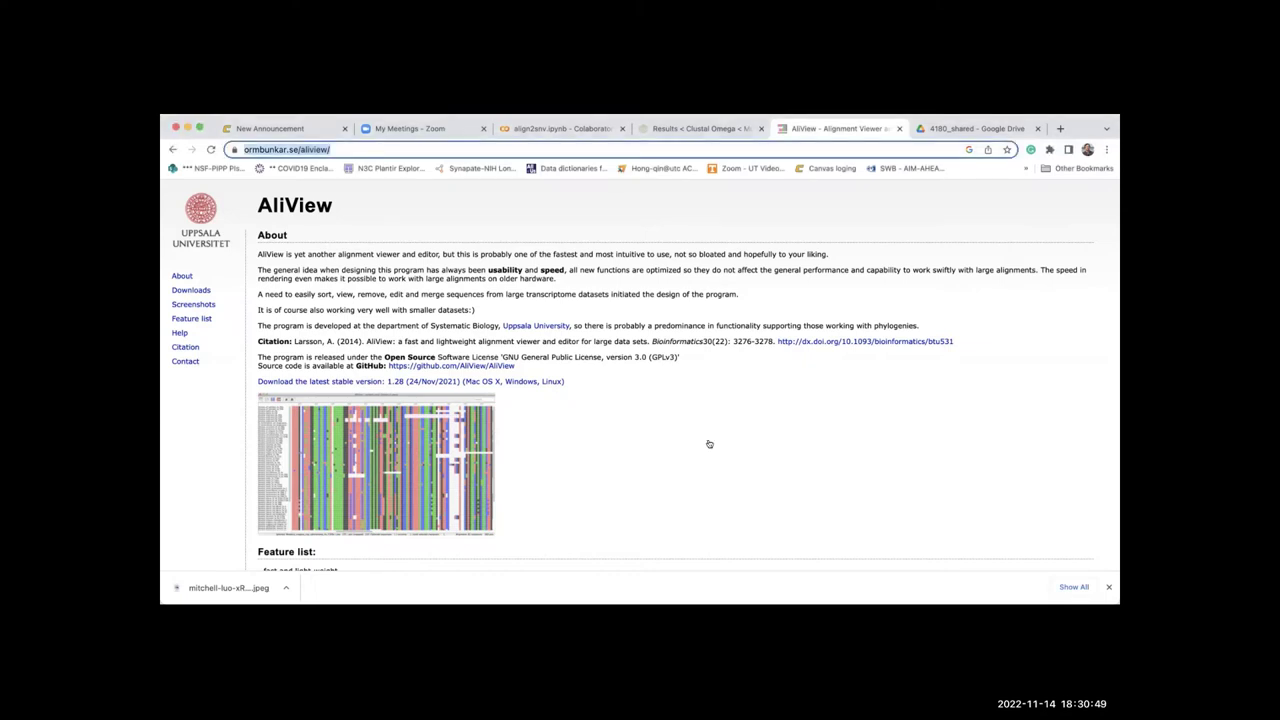
key("super+Tab")
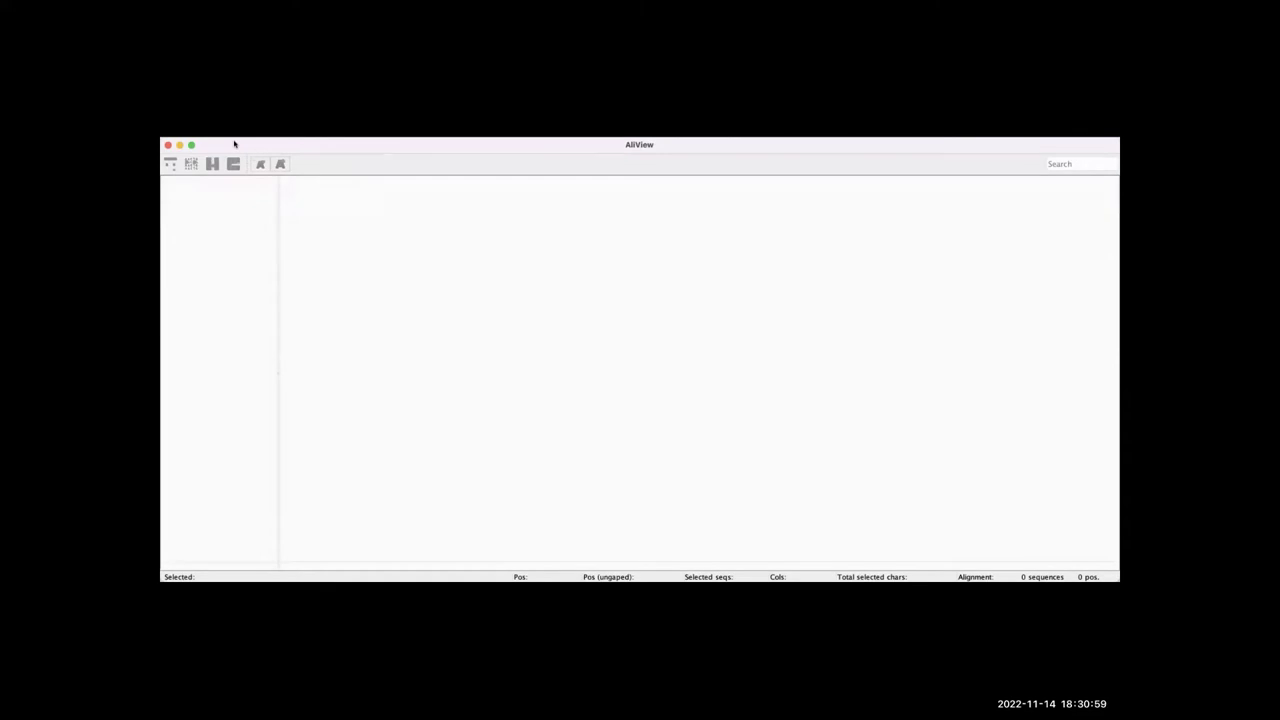
- Load msa_0613.fasta in AliView and dismiss the unknown sequence type warning
left_click(234, 144)
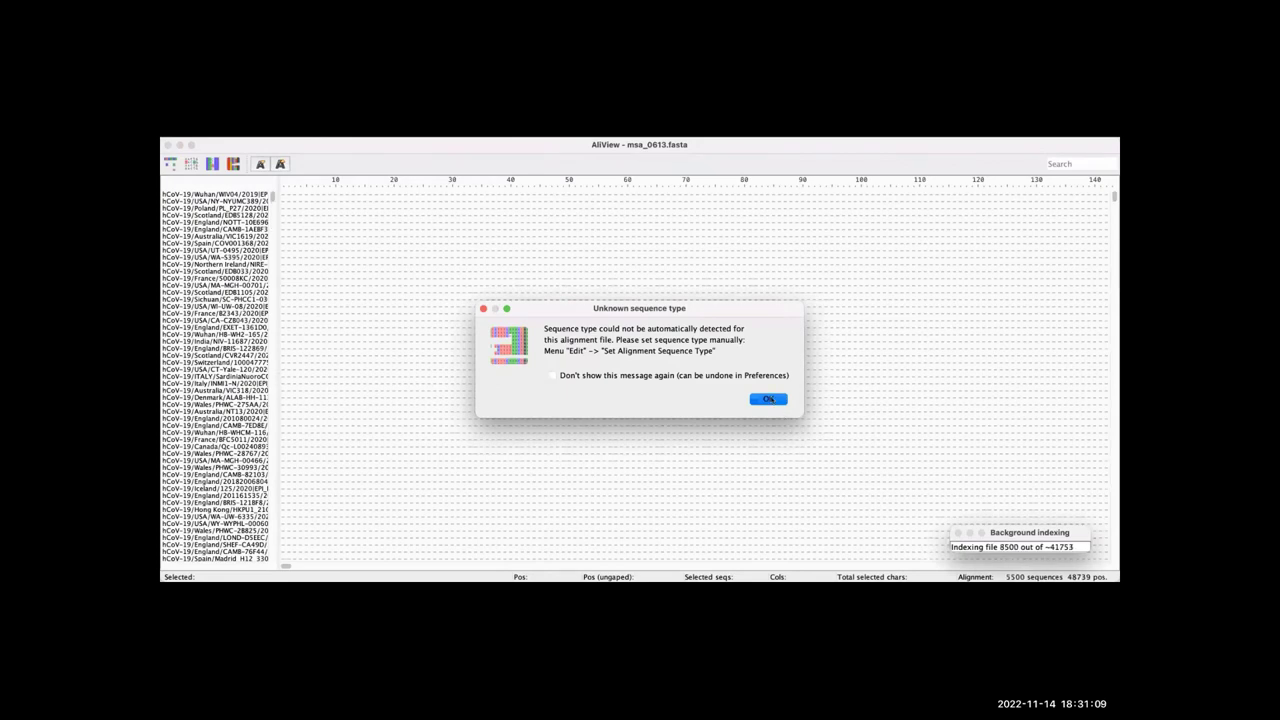
left_click(768, 399)
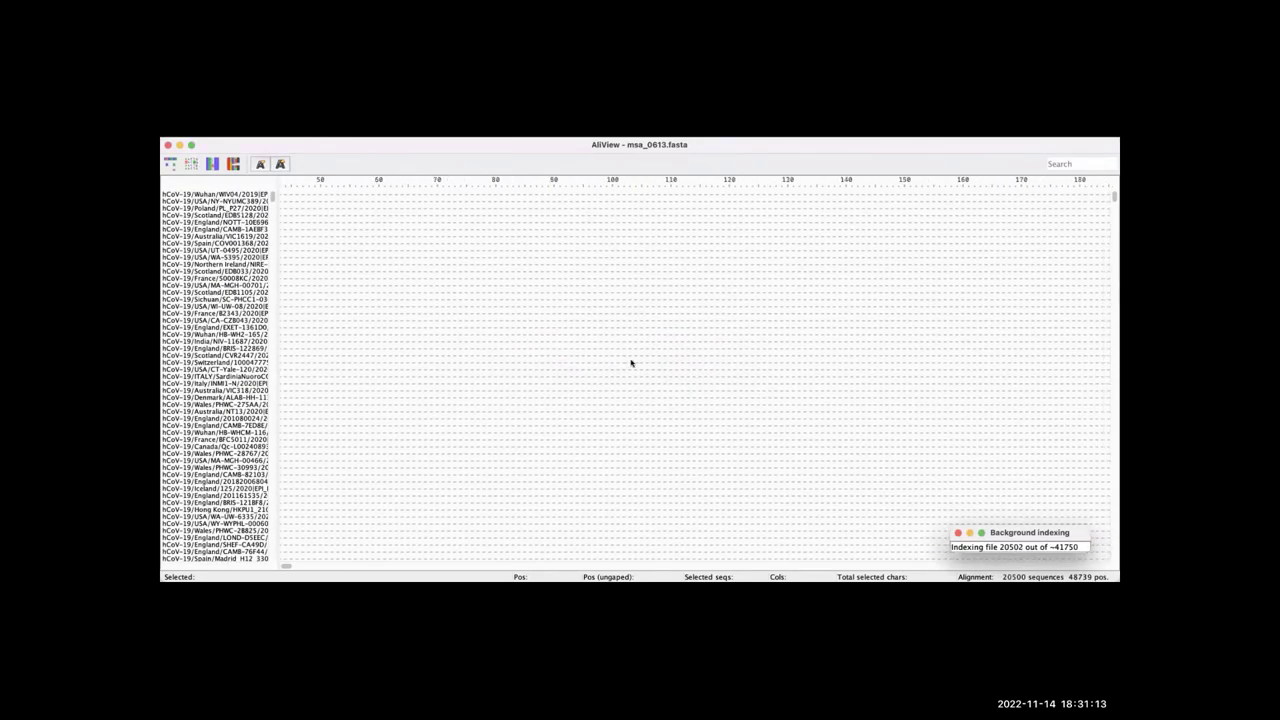
scroll(703, 387, "down", 10)
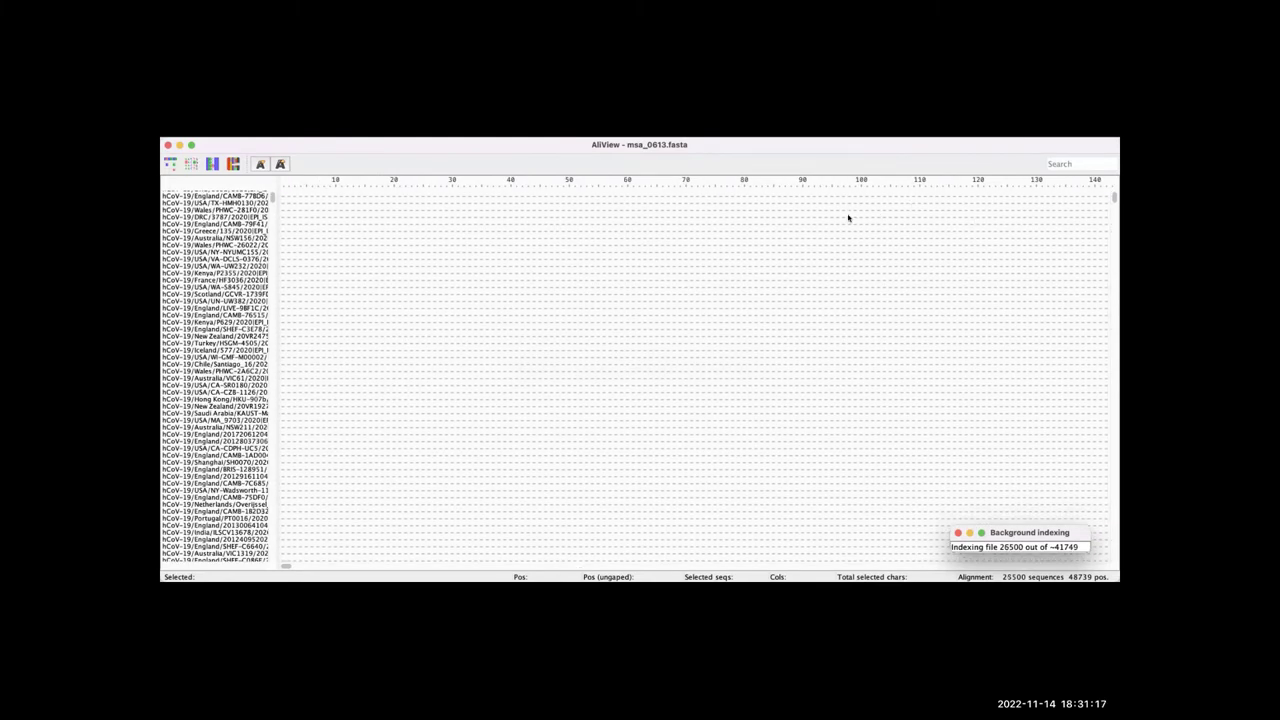
scroll(834, 308, "up", 2)
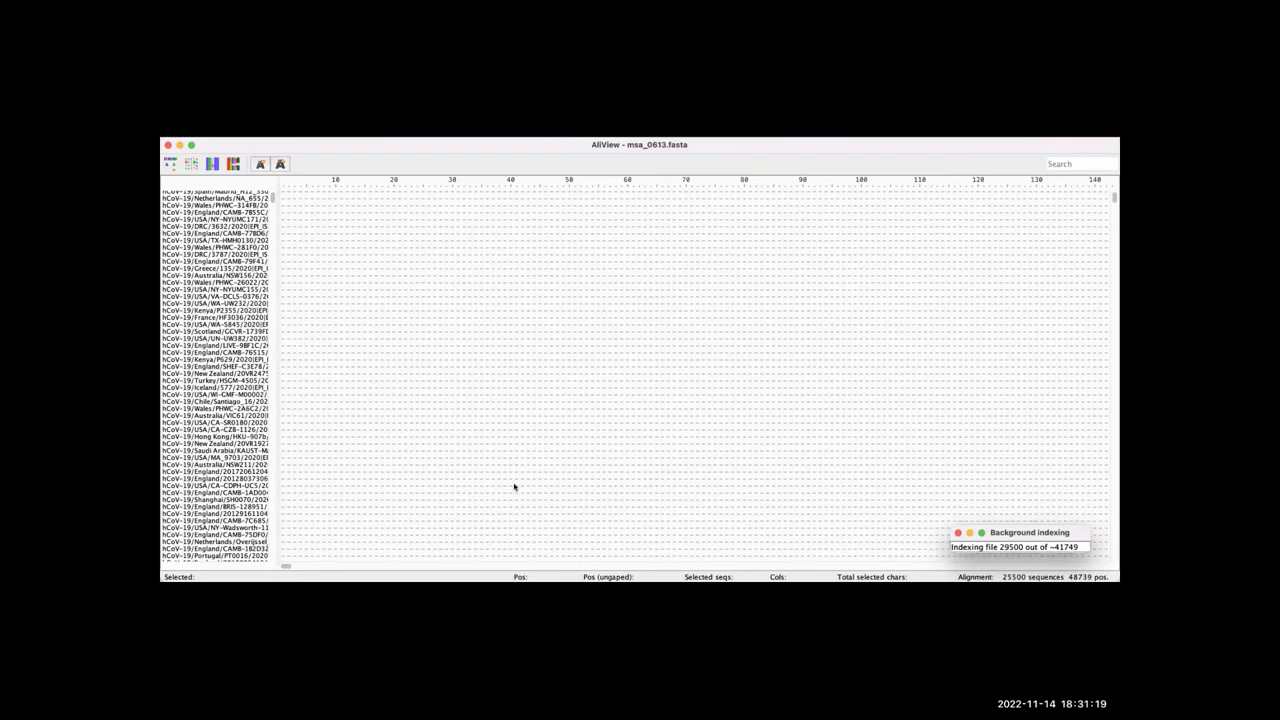
mouse_move(288, 568)
left_mouse_down()
mouse_move(307, 568)
mouse_move(281, 569)
mouse_move(294, 568)
left_mouse_up()
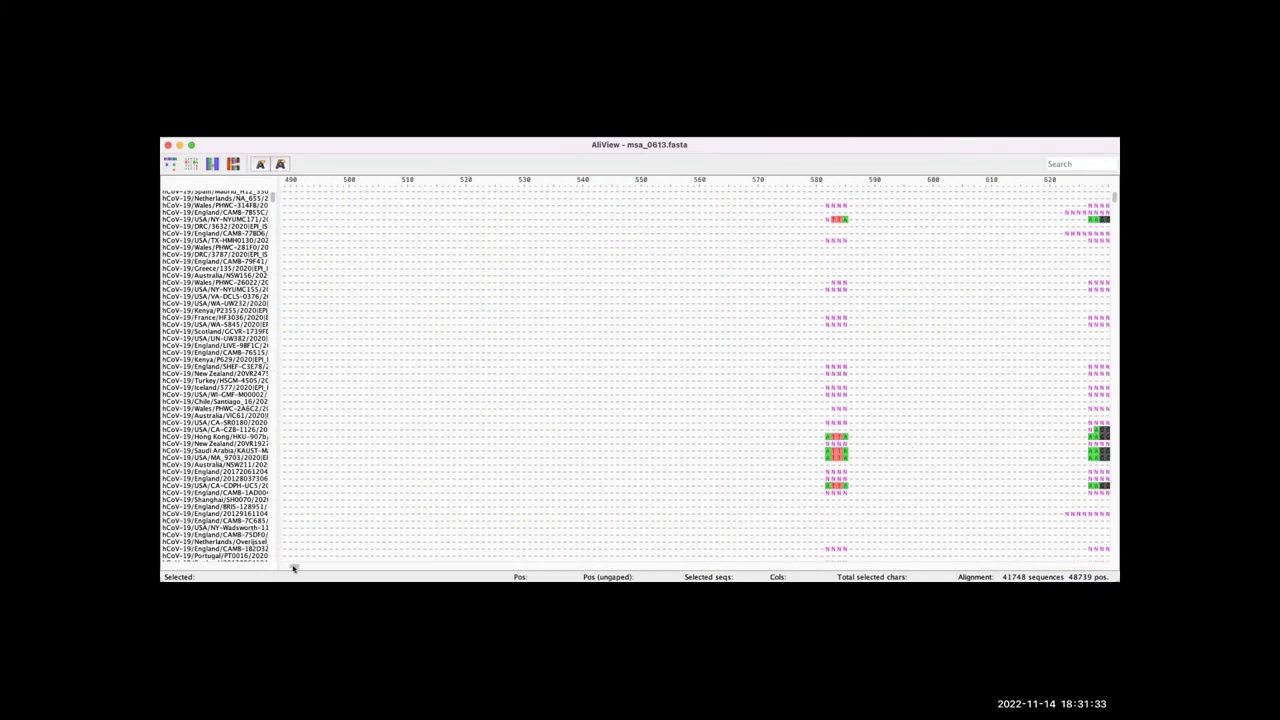
- Scroll the alignment horizontally to around columns 620–750
scroll(527, 388, "up", 5)
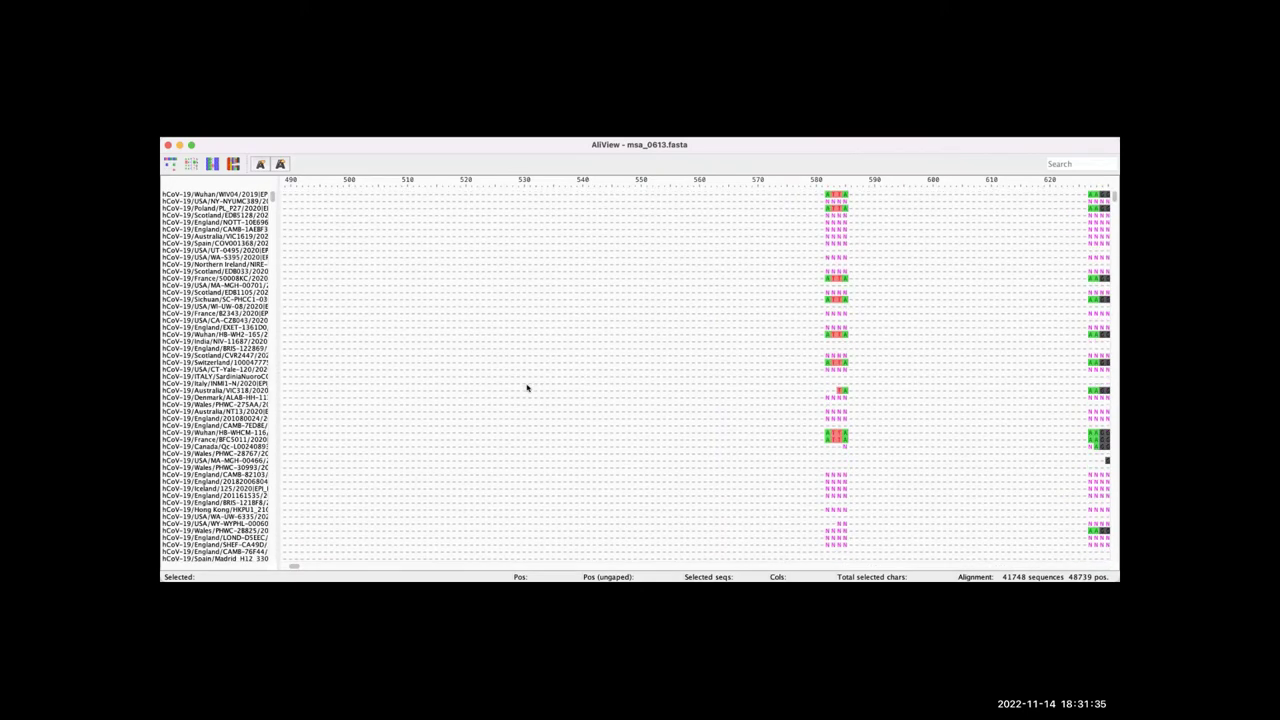
scroll(527, 388, "down", 5)
scroll(527, 388, "left", 5)
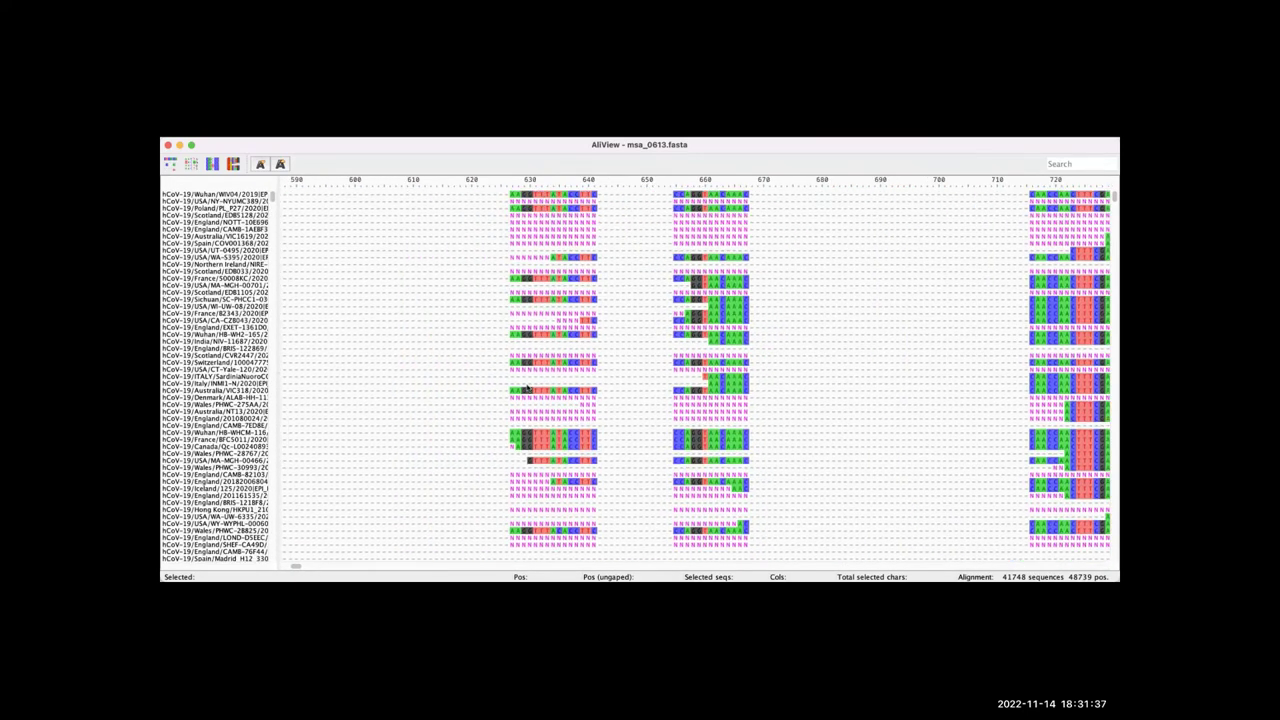
scroll(527, 388, "down", 5)
scroll(527, 388, "left", 10)
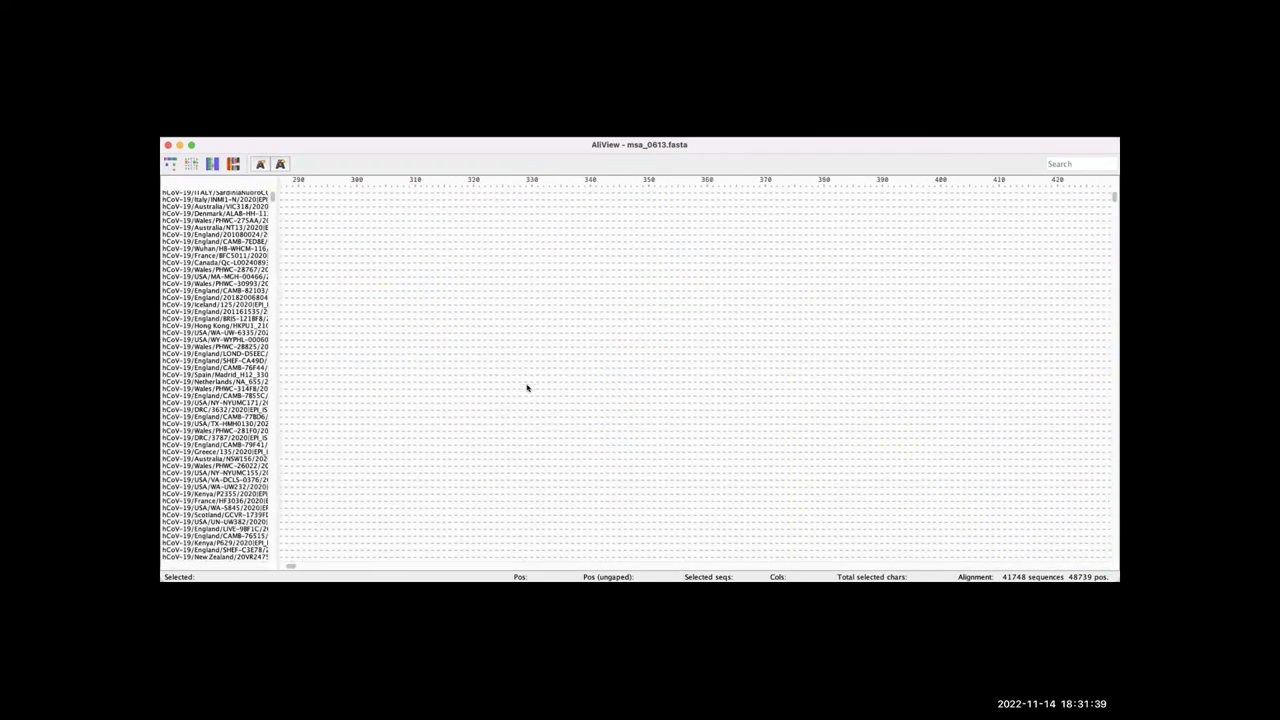
scroll(527, 388, "down", 5)
scroll(527, 388, "left", 8)
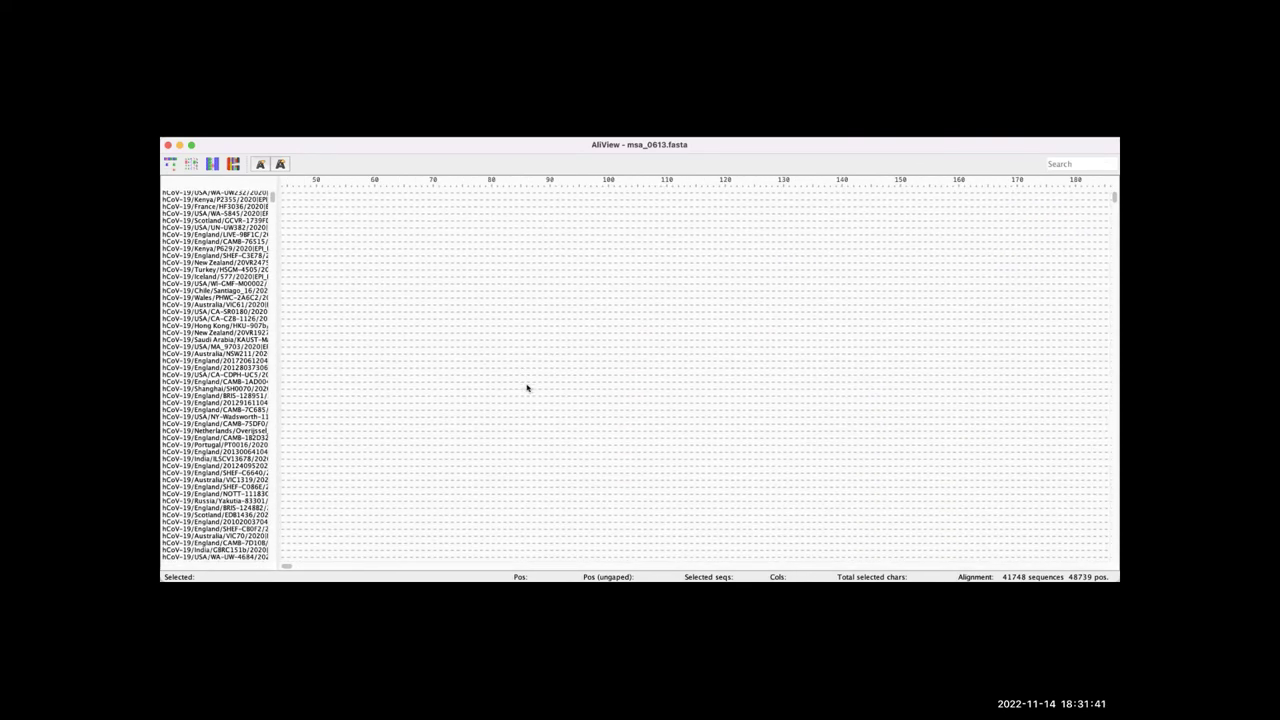
scroll(527, 388, "up", 5)
scroll(527, 388, "right", 8)
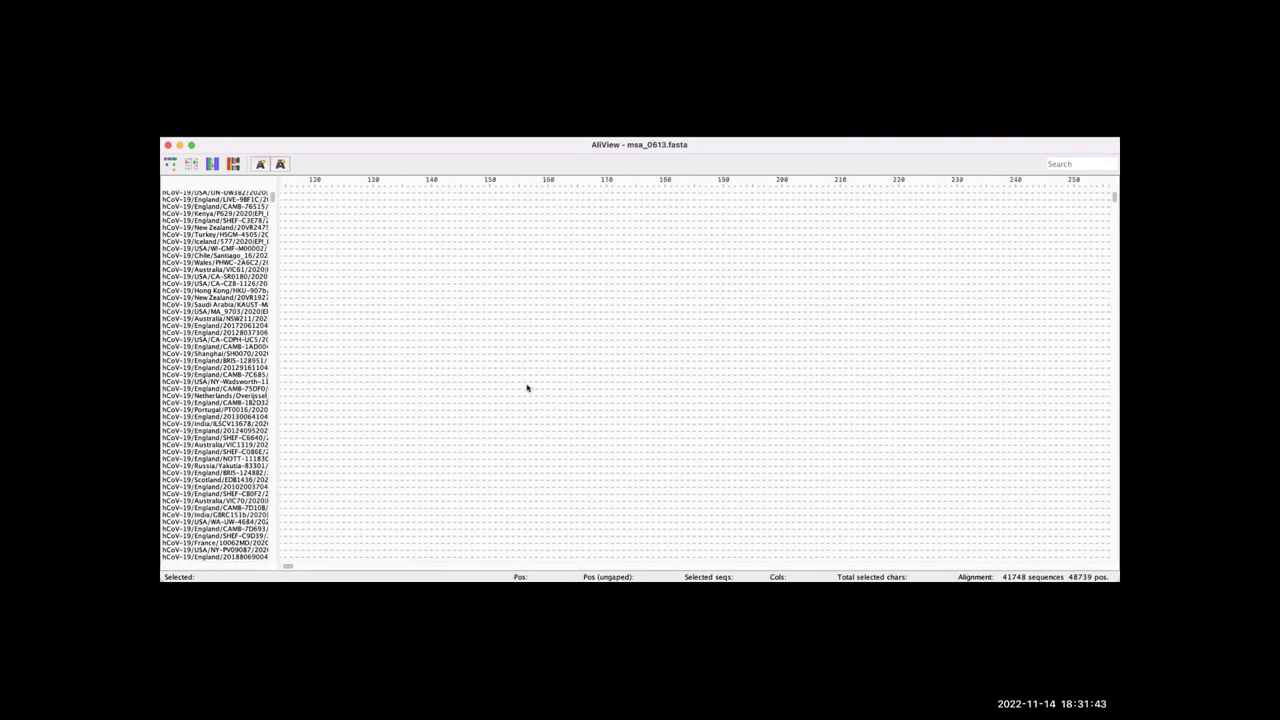
scroll(527, 388, "right", 9)
scroll(527, 388, "down", 3)
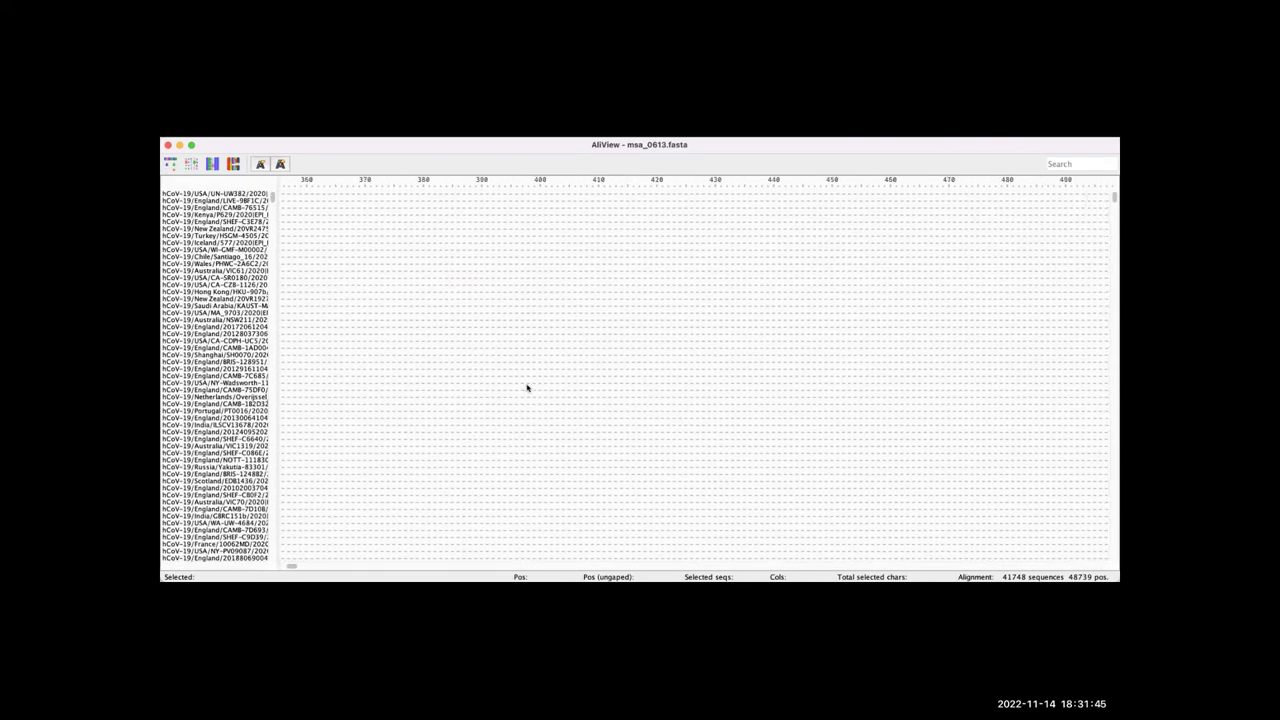
scroll(527, 388, "right", 5)
scroll(527, 388, "up", 4)
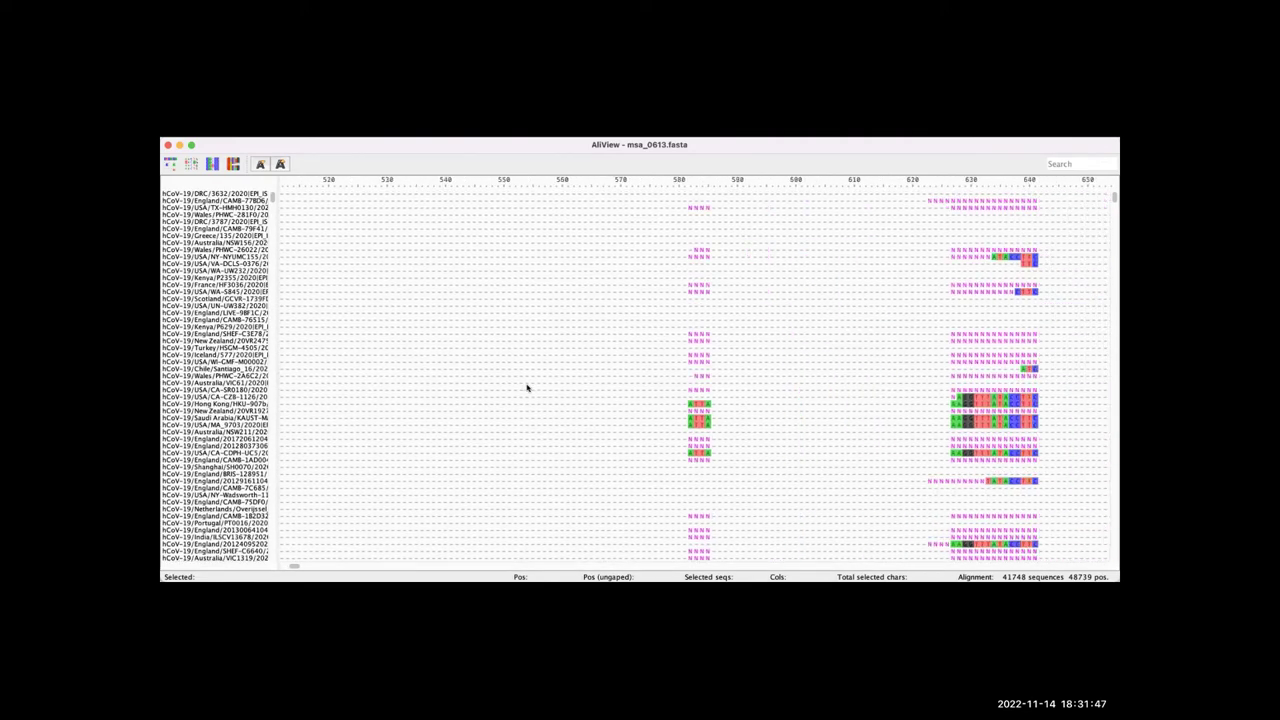
scroll(538, 297, "up", 6)
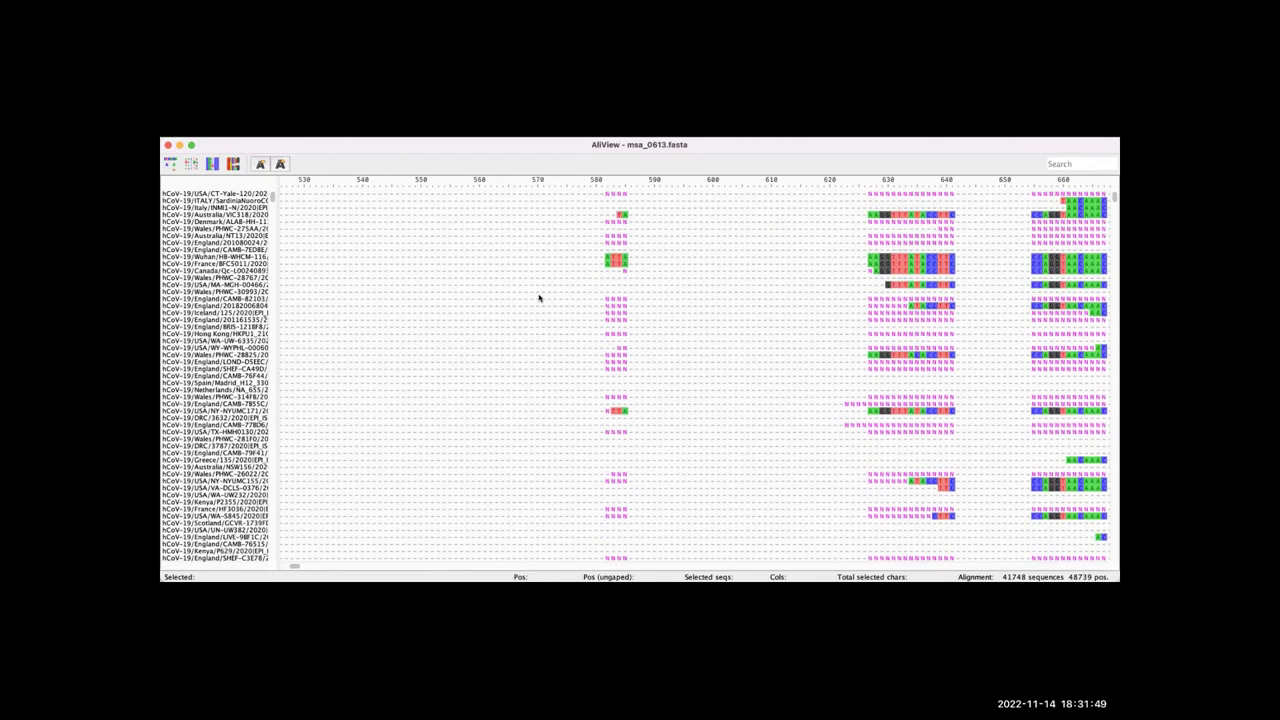
scroll(538, 297, "left", 4)
scroll(538, 297, "right", 1)
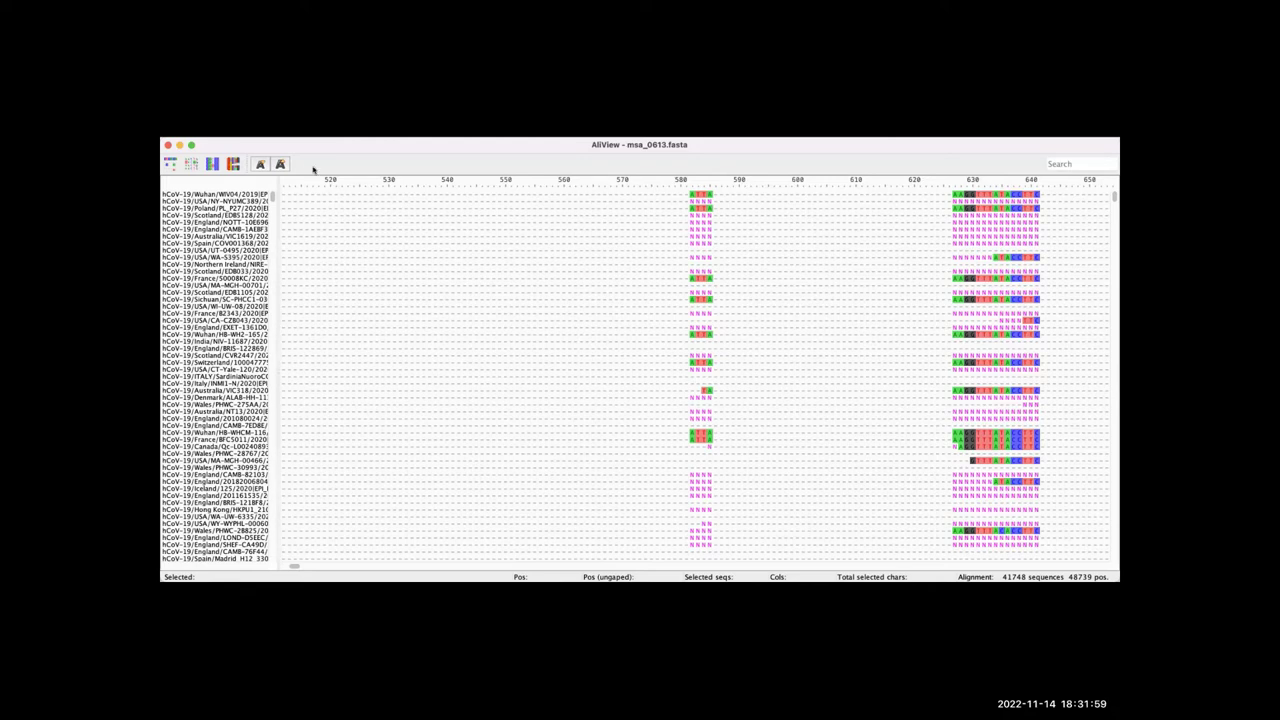
- Select the hCoV-19/Wuhan/WIV04/2019 reference row and compare variants and N runs against it
left_click(221, 195)
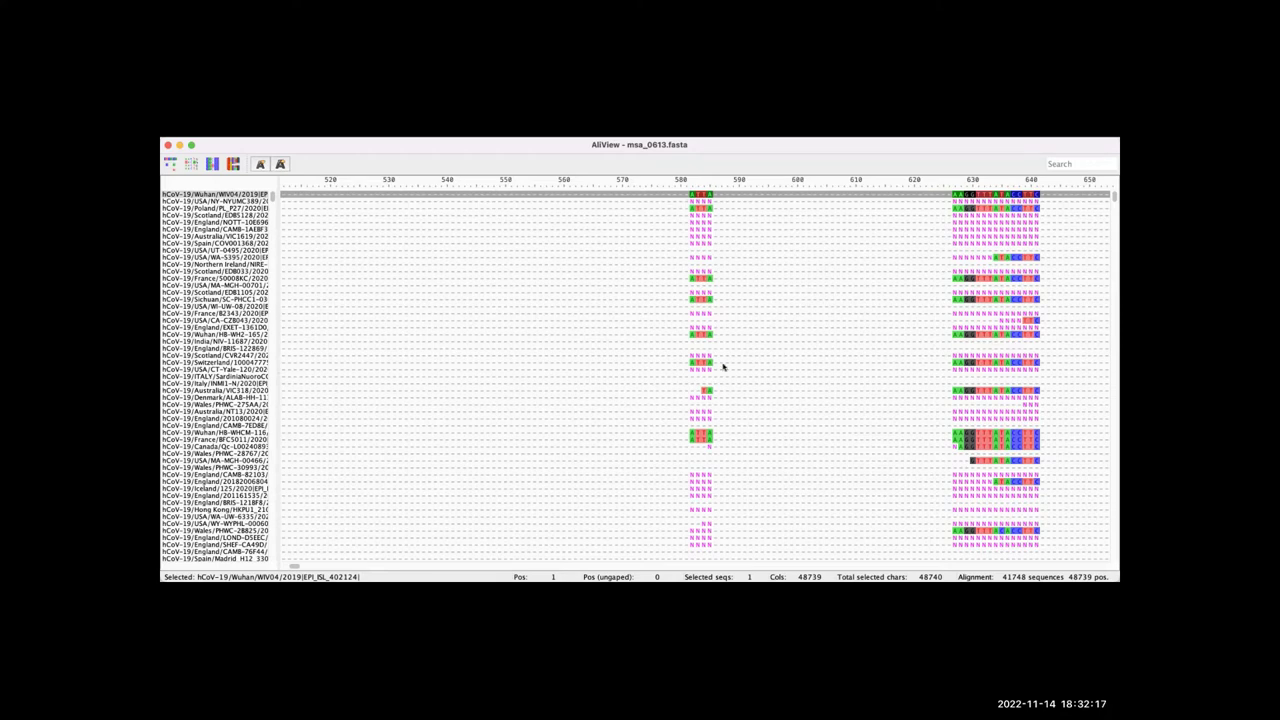
scroll(723, 367, "left", 15)
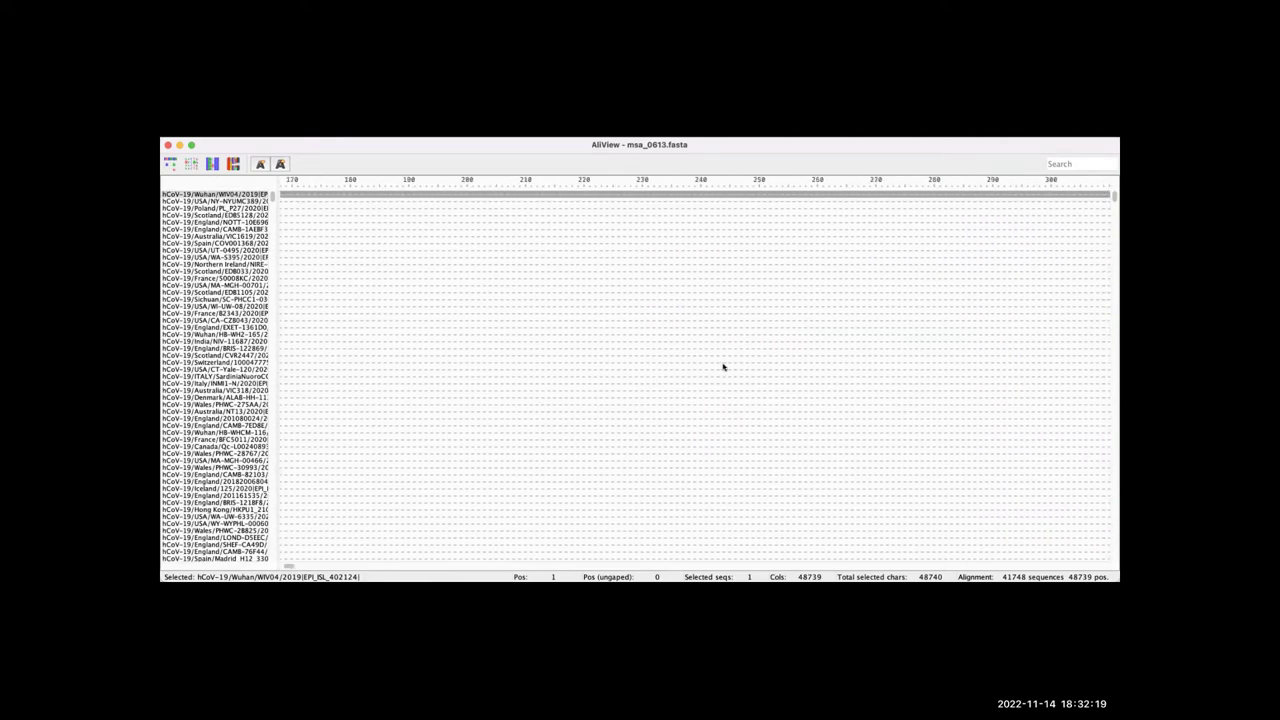
scroll(723, 367, "right", 9)
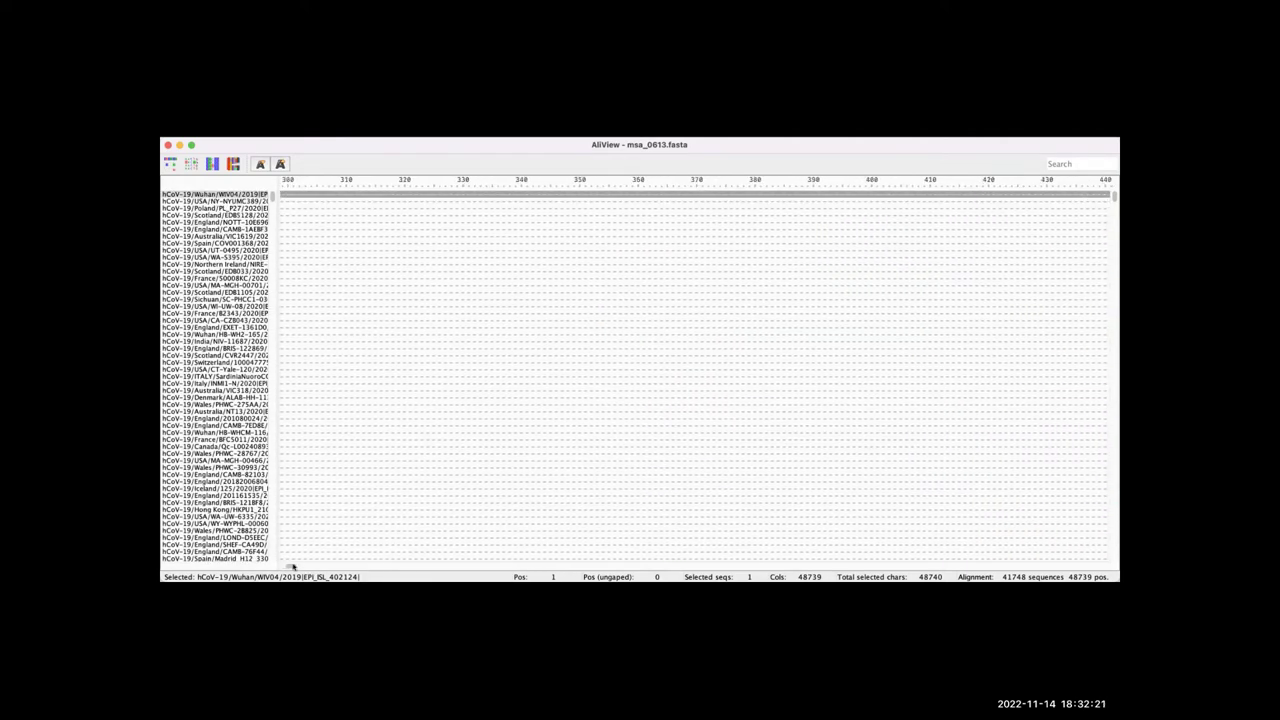
scroll(296, 567, "right", 20)
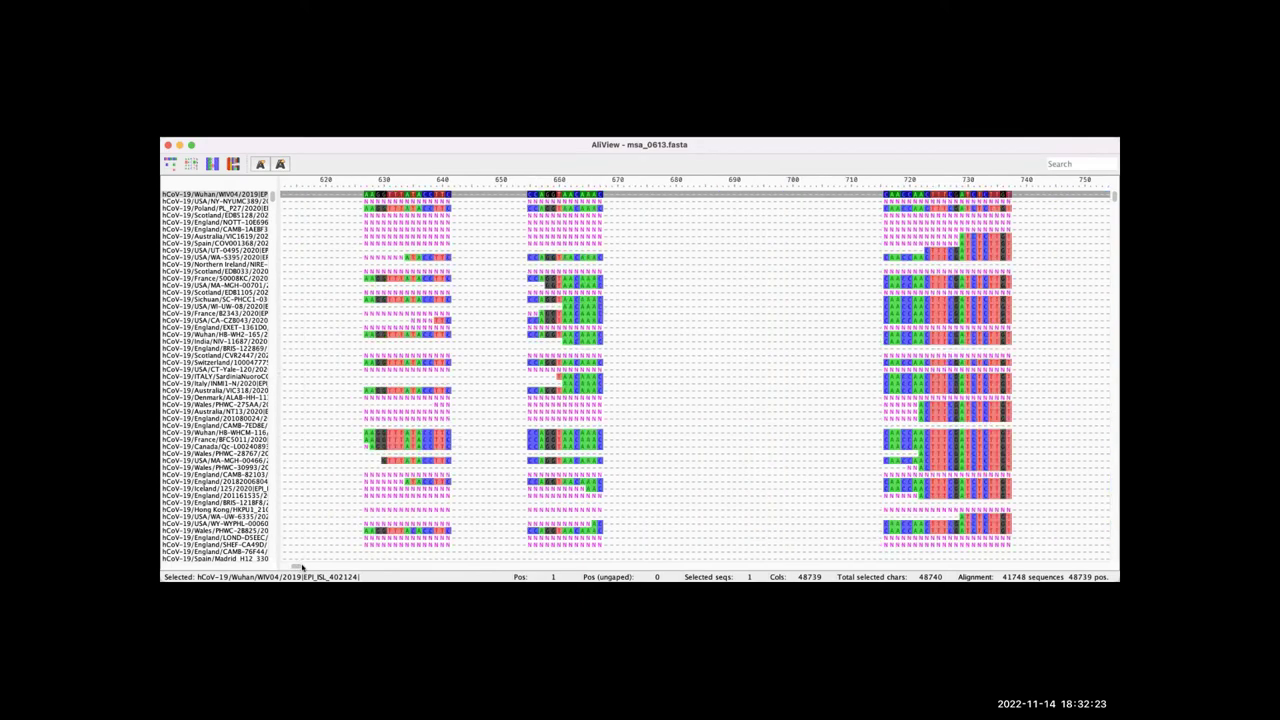
- Scroll the AliView alignment to columns about 3540–3680, where Iceland/125/2020 differs near 3640
scroll(420, 276, "right", 5)
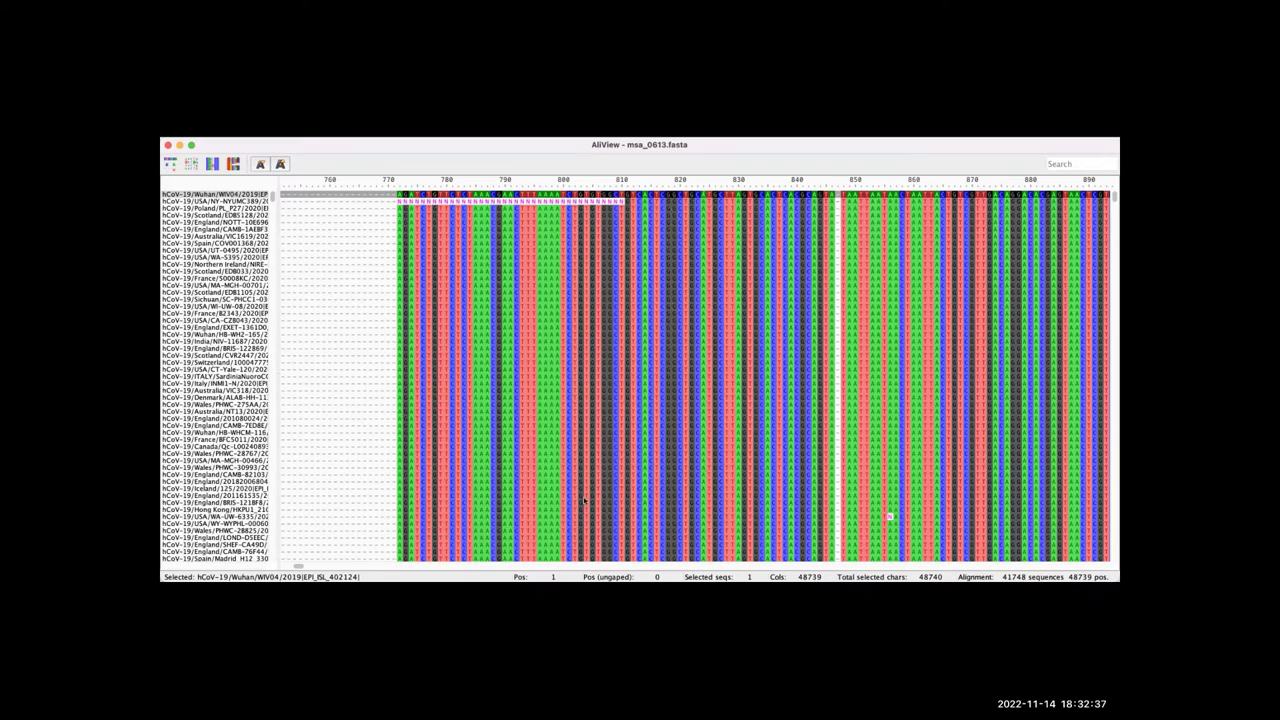
left_click_drag(297, 566, 350, 577)
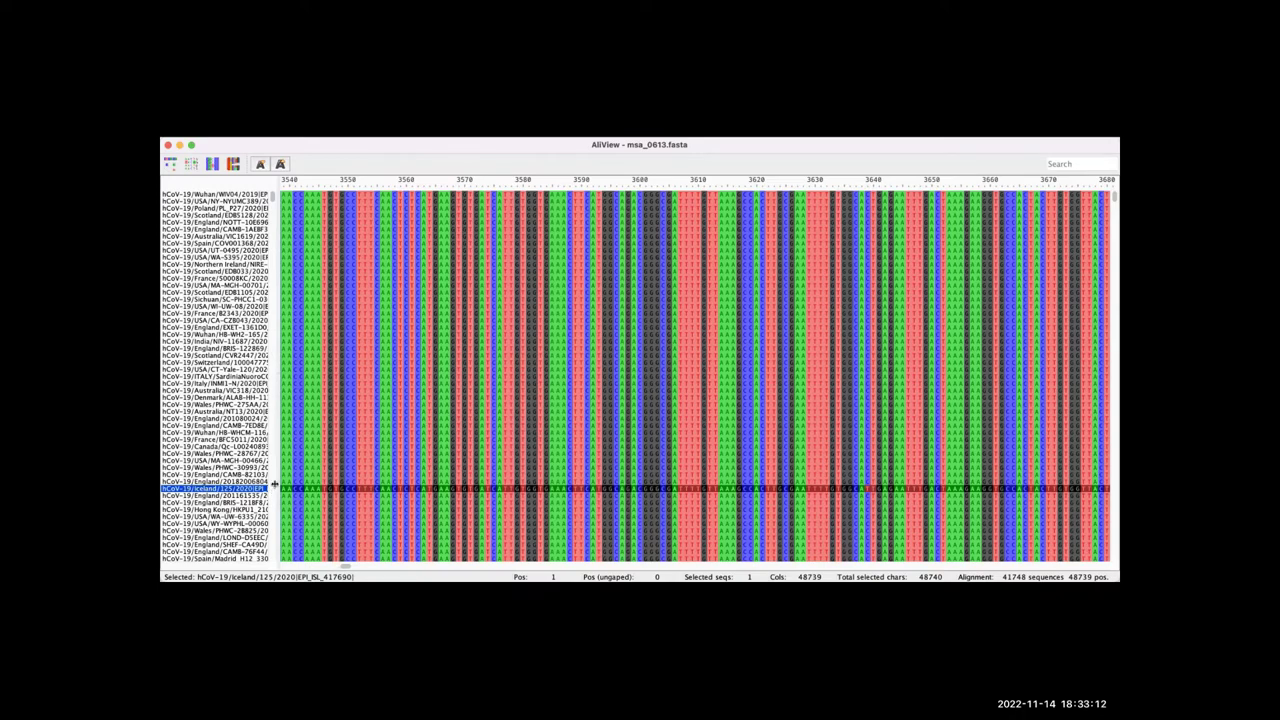
- Widen the name column to show full sequence names and select the base at 3602 in Australia/VIC318
left_click_drag(274, 485, 346, 488)
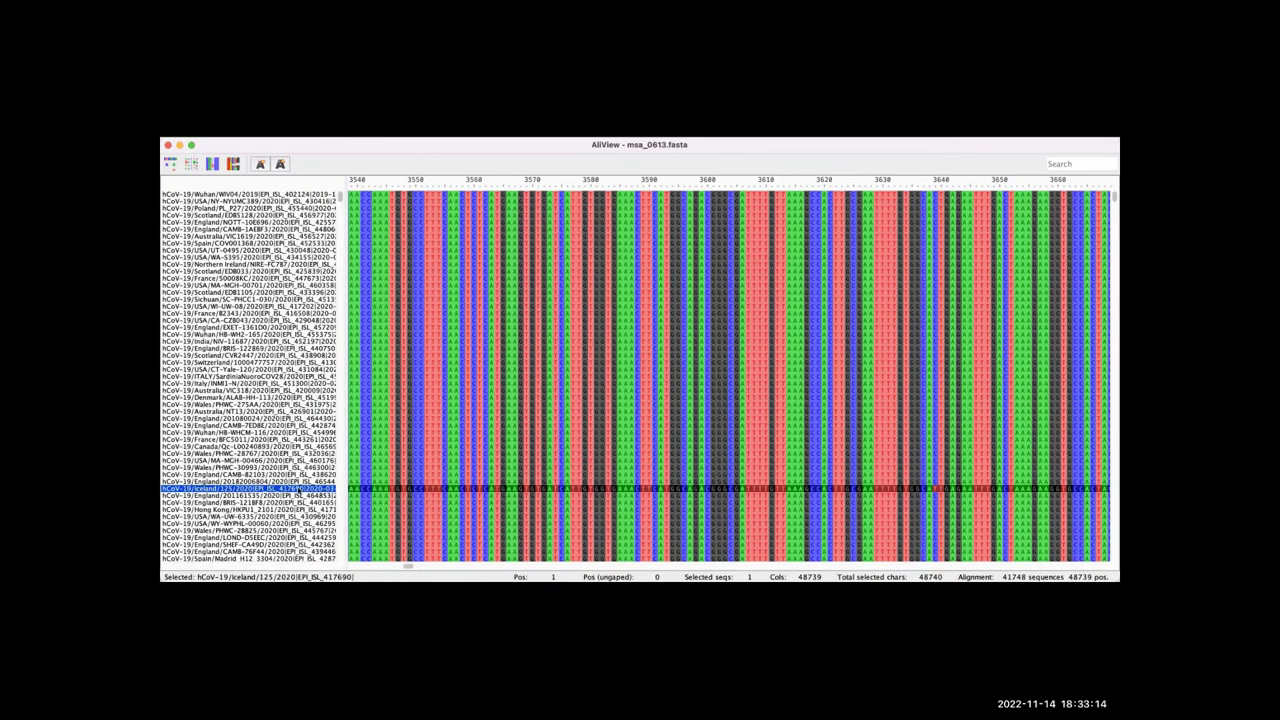
scroll(298, 488, "down", 2)
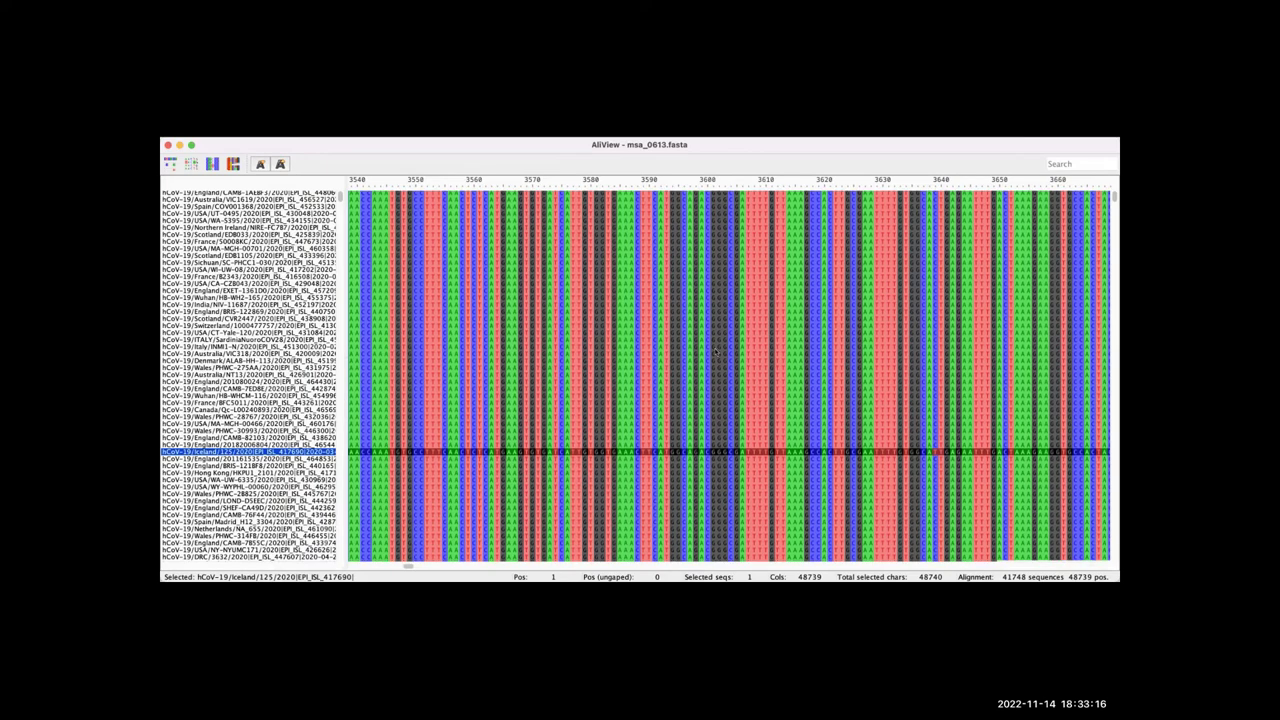
left_click(718, 354)
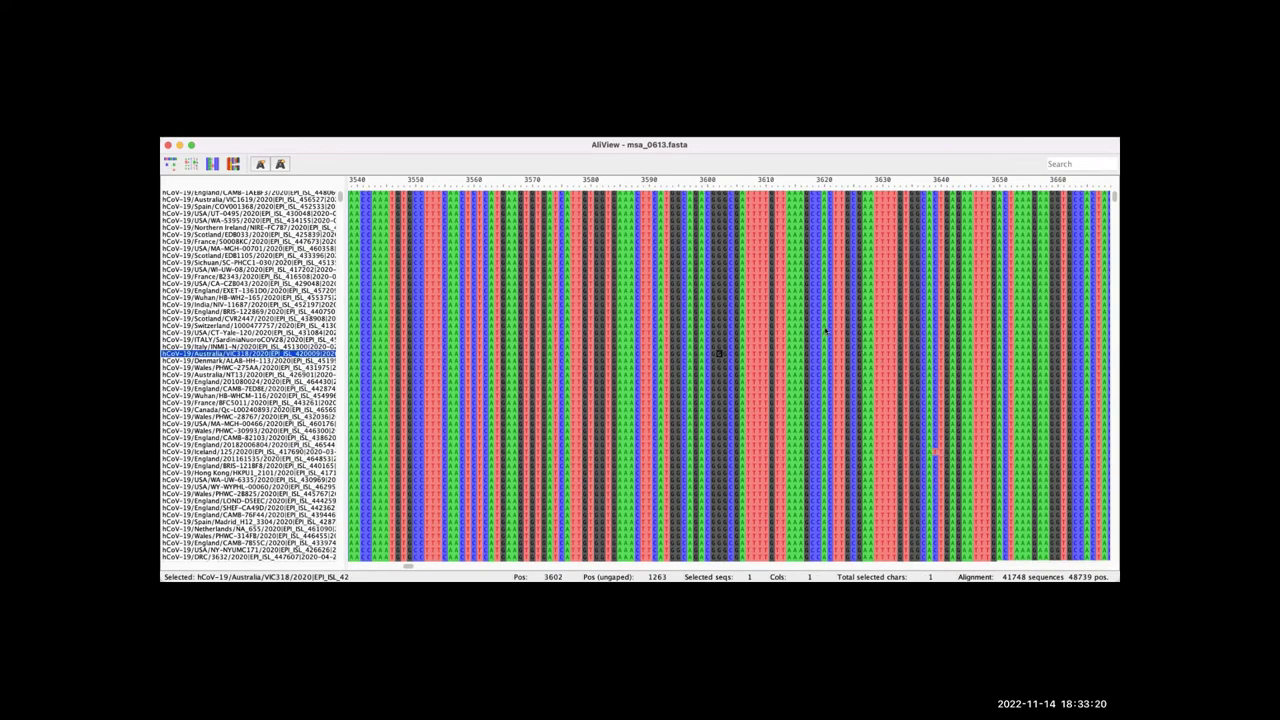
- Move the alignment view to columns about 26840–26960
scroll(825, 330, "left", 10)
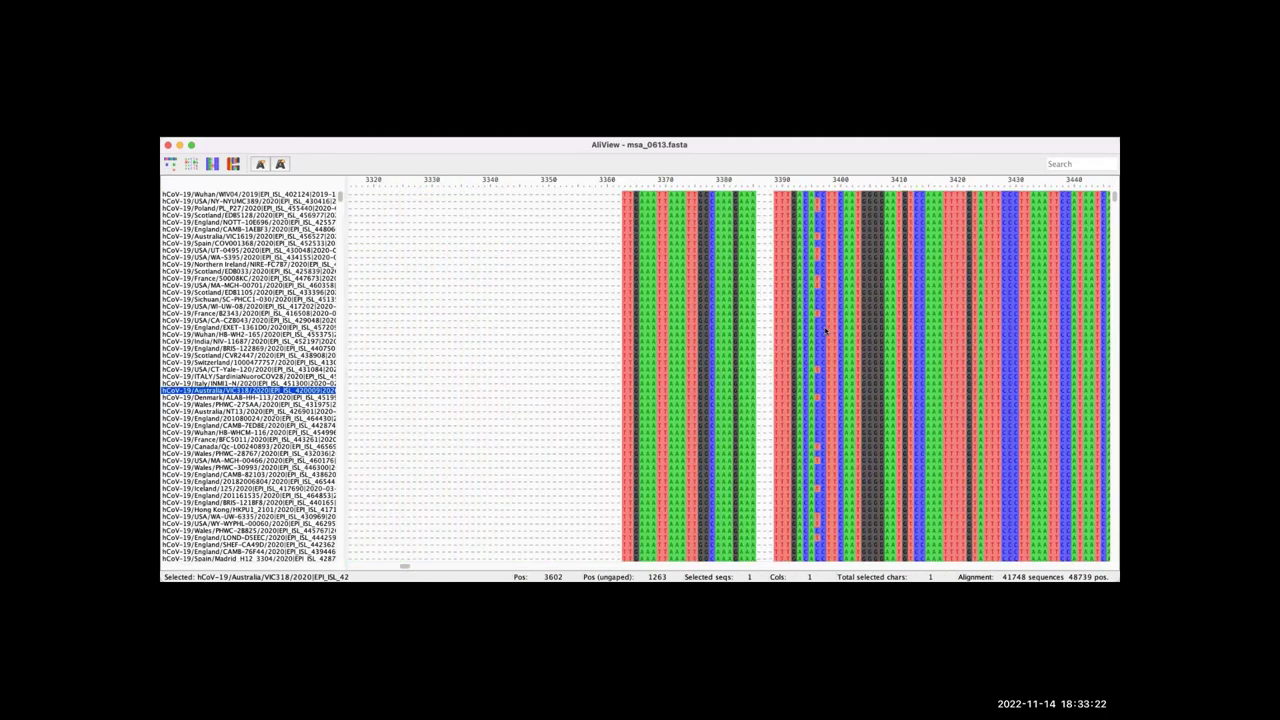
scroll(825, 330, "right", 15)
scroll(825, 330, "down", 5)
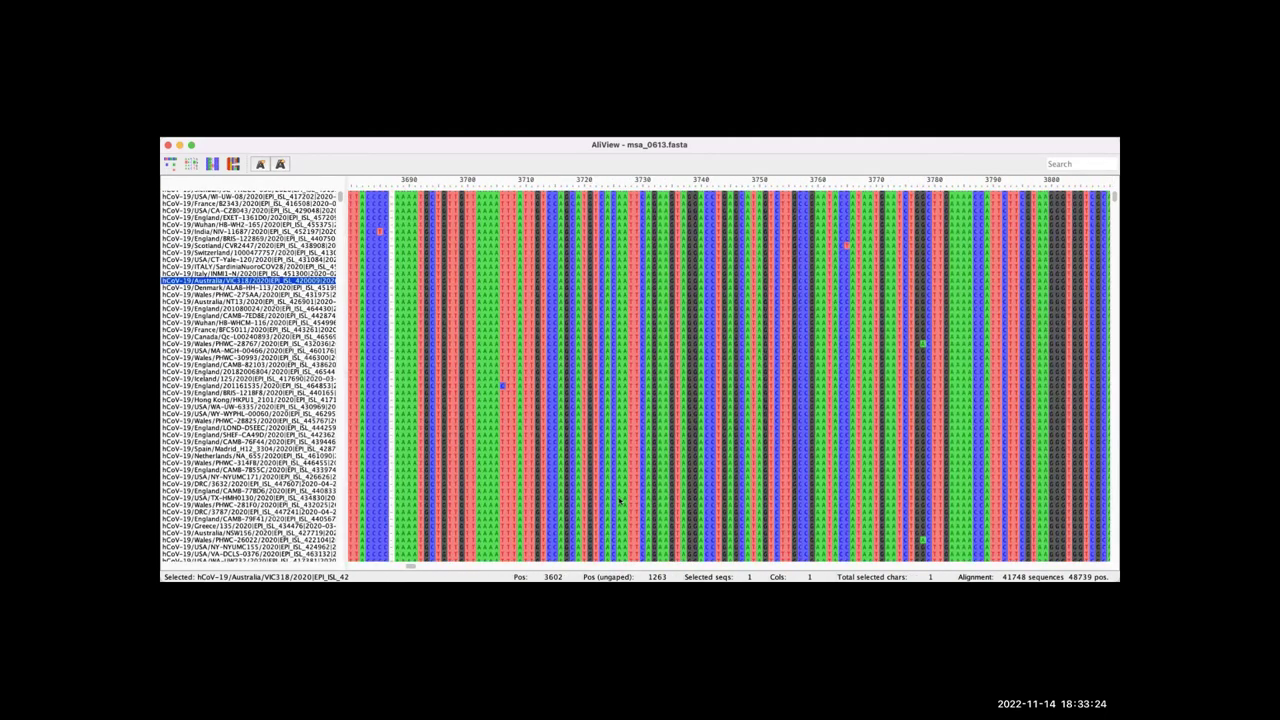
left_click_drag(409, 567, 767, 574)
- Inspect the odd bases at 26740 and 26930 in VIC1619 and at 26922 in USA/CA-CZB043
scroll(713, 428, "up", 5)
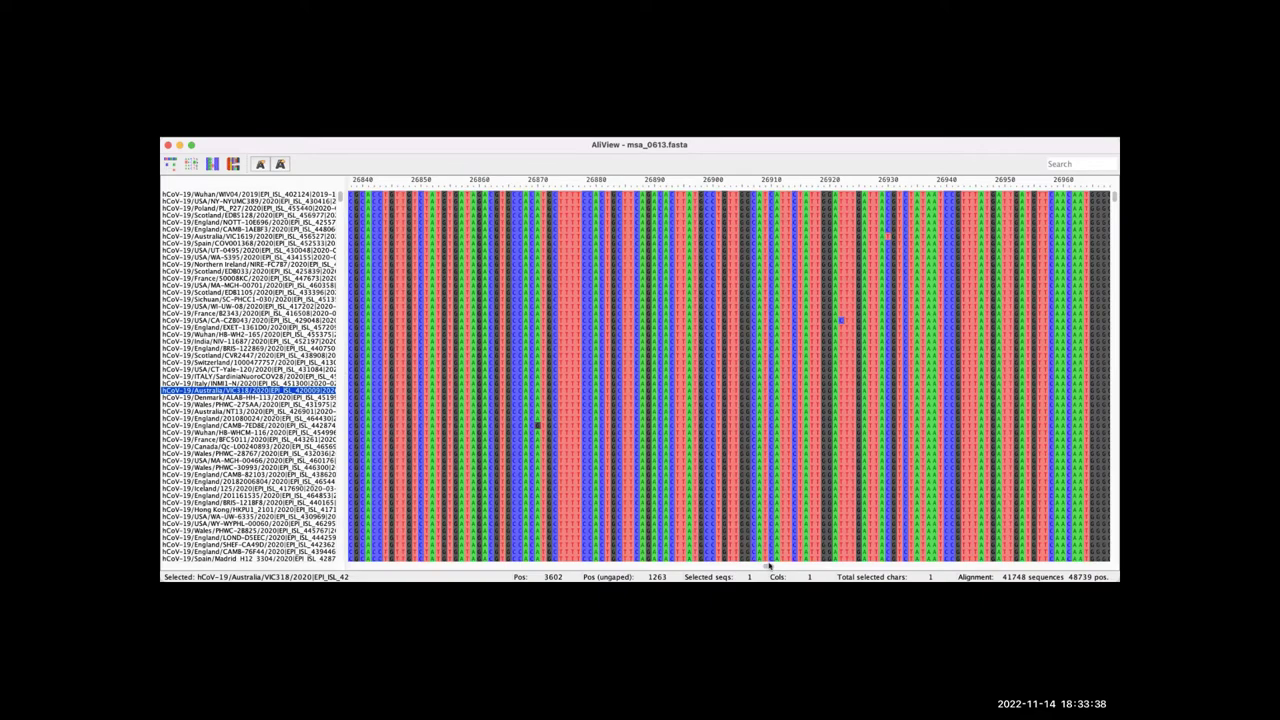
left_click_drag(766, 566, 764, 566)
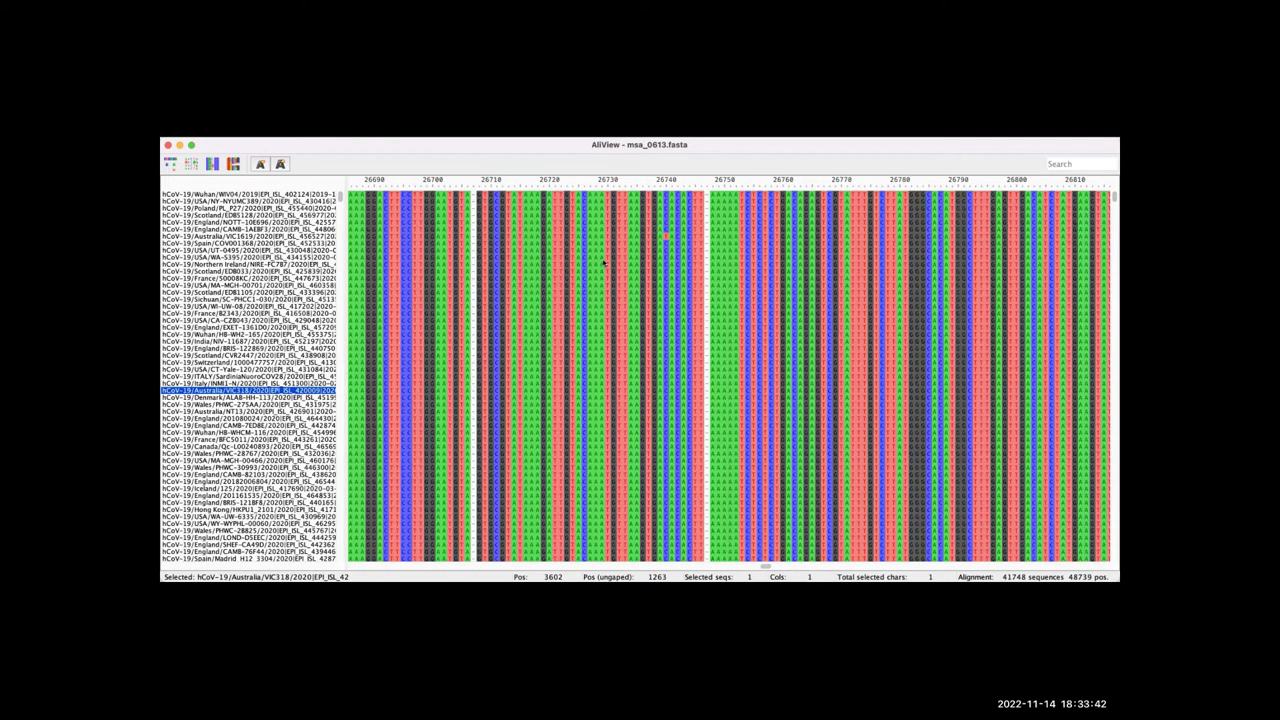
scroll(604, 262, "right", 3)
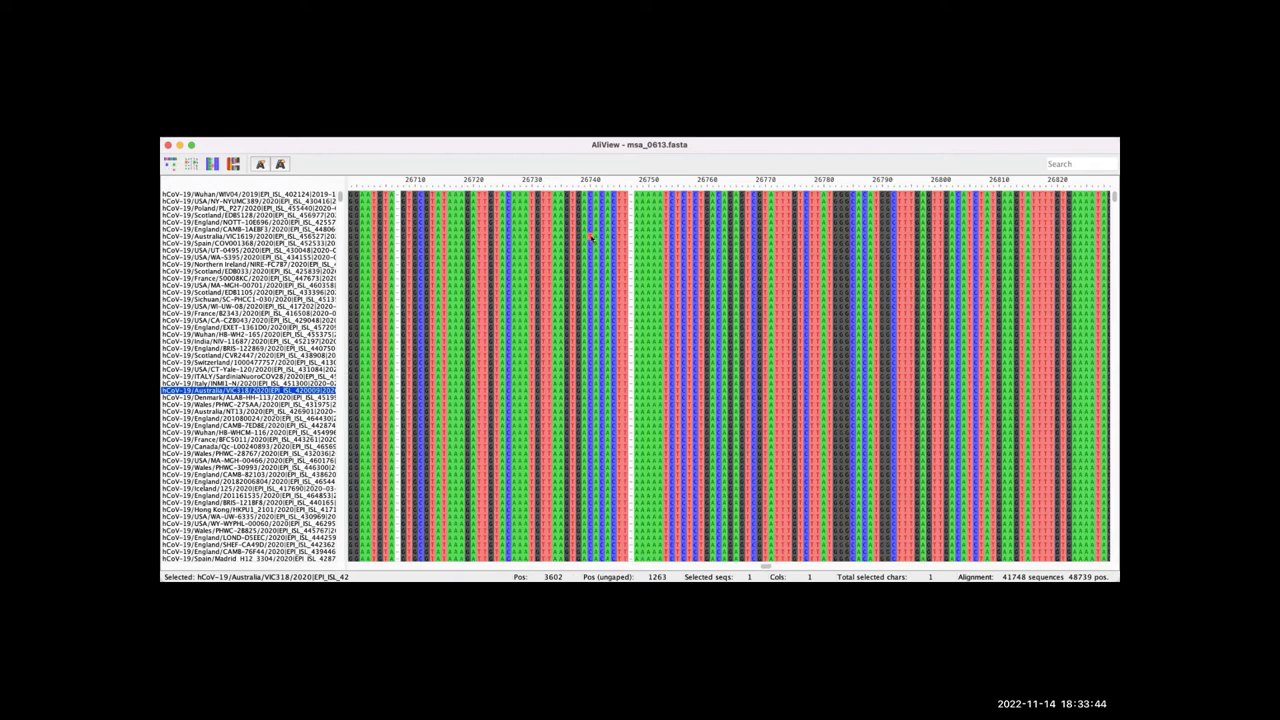
left_click(590, 236)
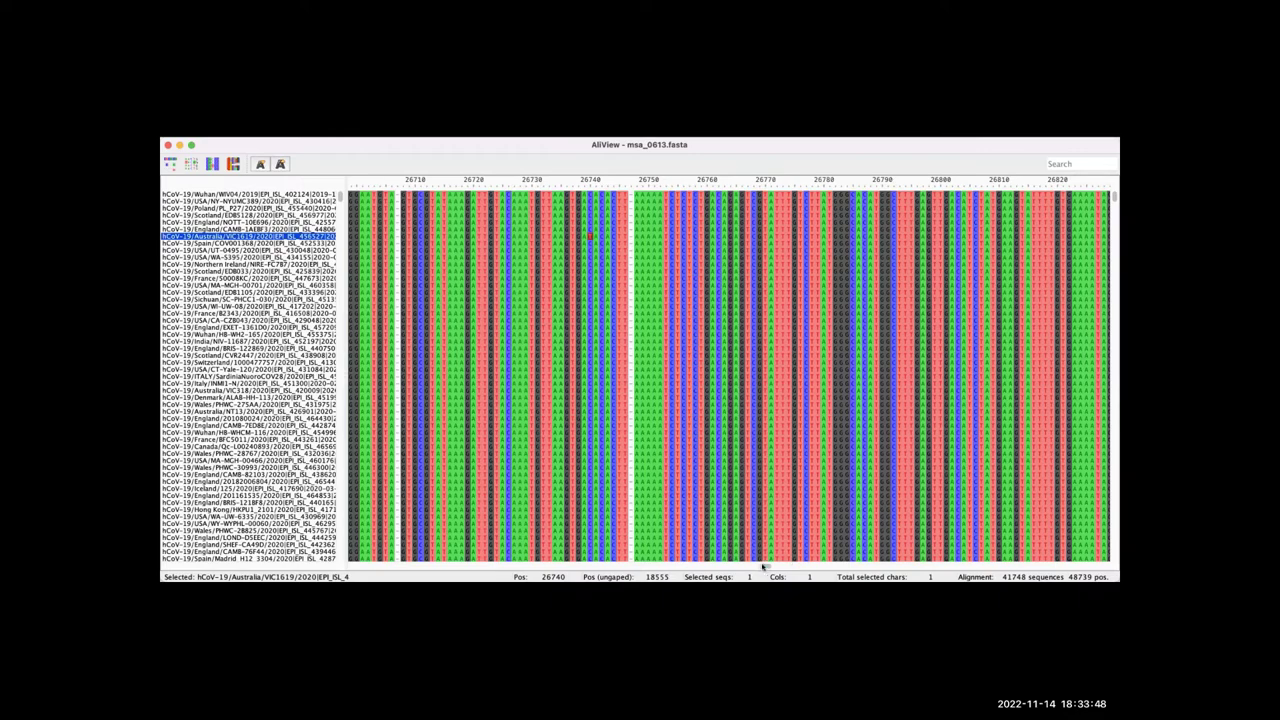
scroll(680, 423, "right", 5)
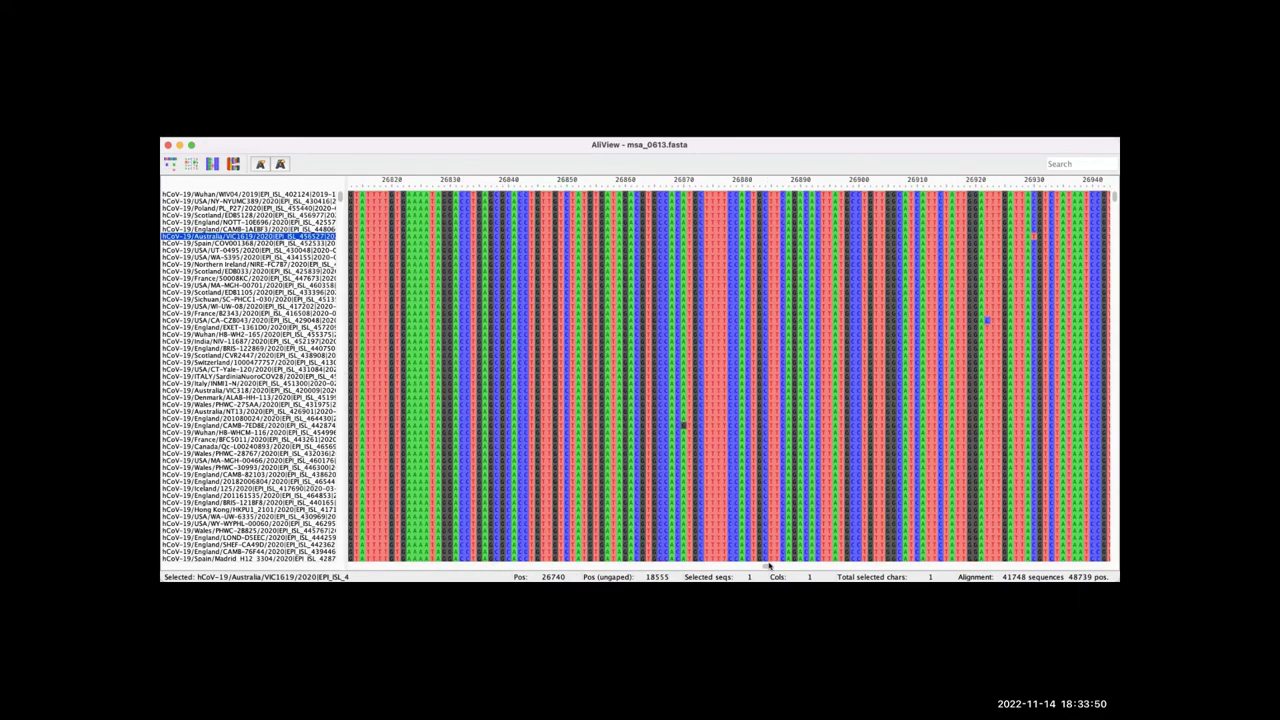
left_click(765, 320)
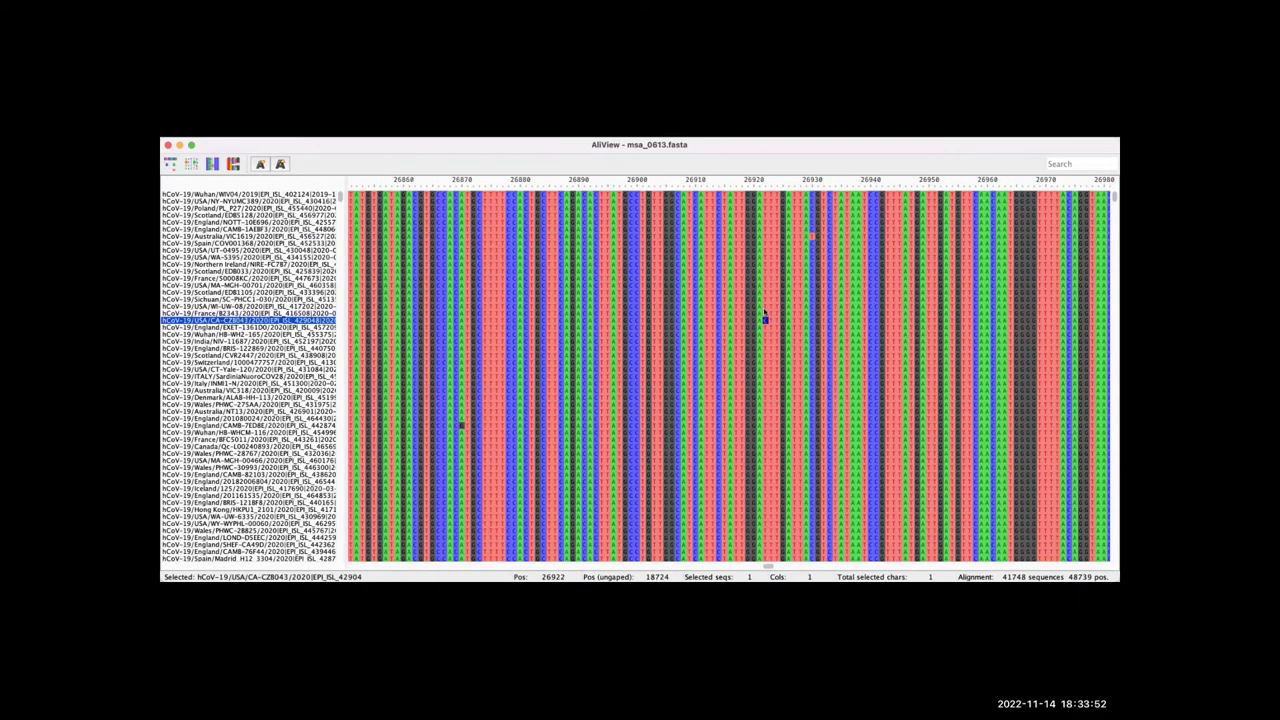
left_click(812, 236)
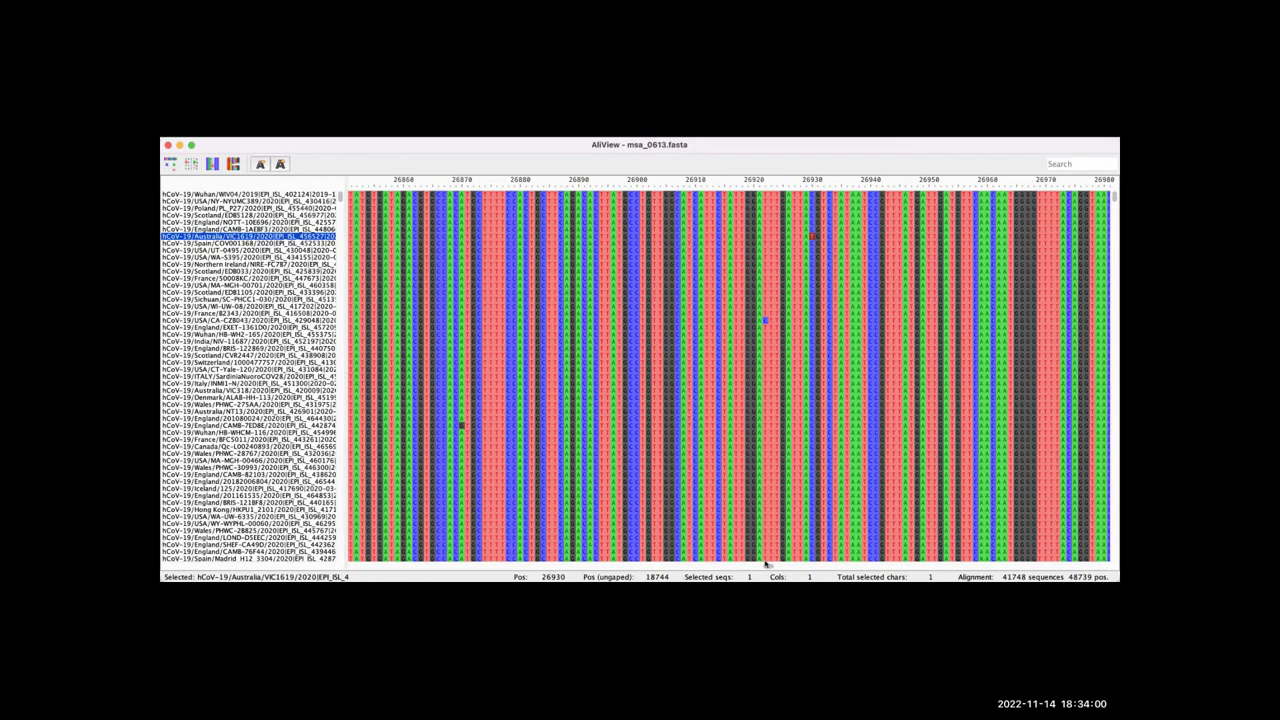
- Move the alignment view right to columns about 34230–34350
scroll(766, 564, "right", 5)
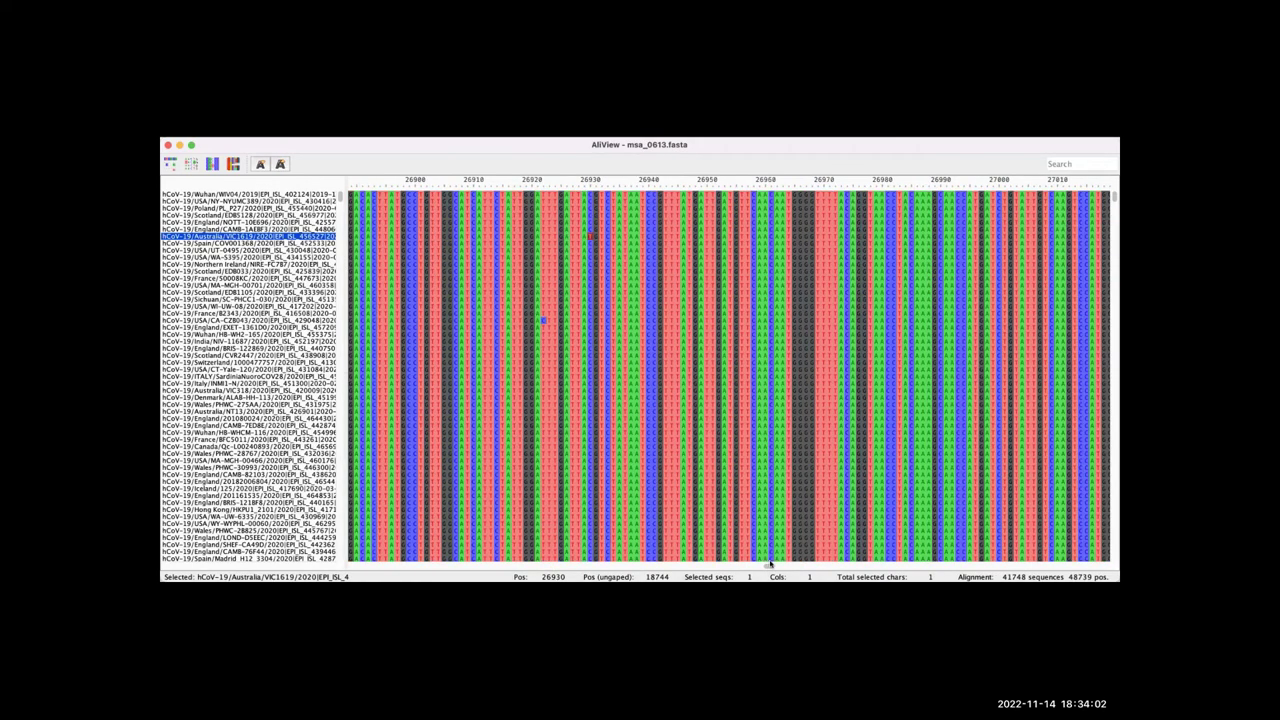
scroll(770, 565, "right", 15)
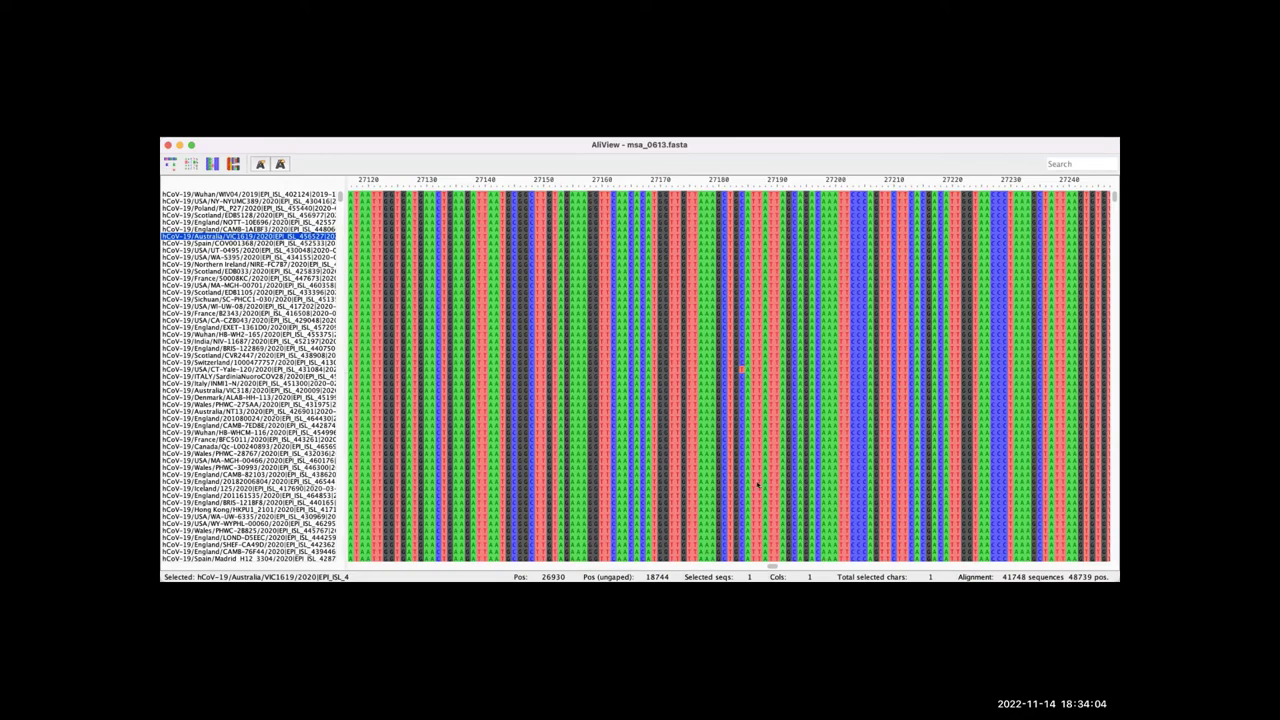
left_click_drag(771, 566, 855, 577)
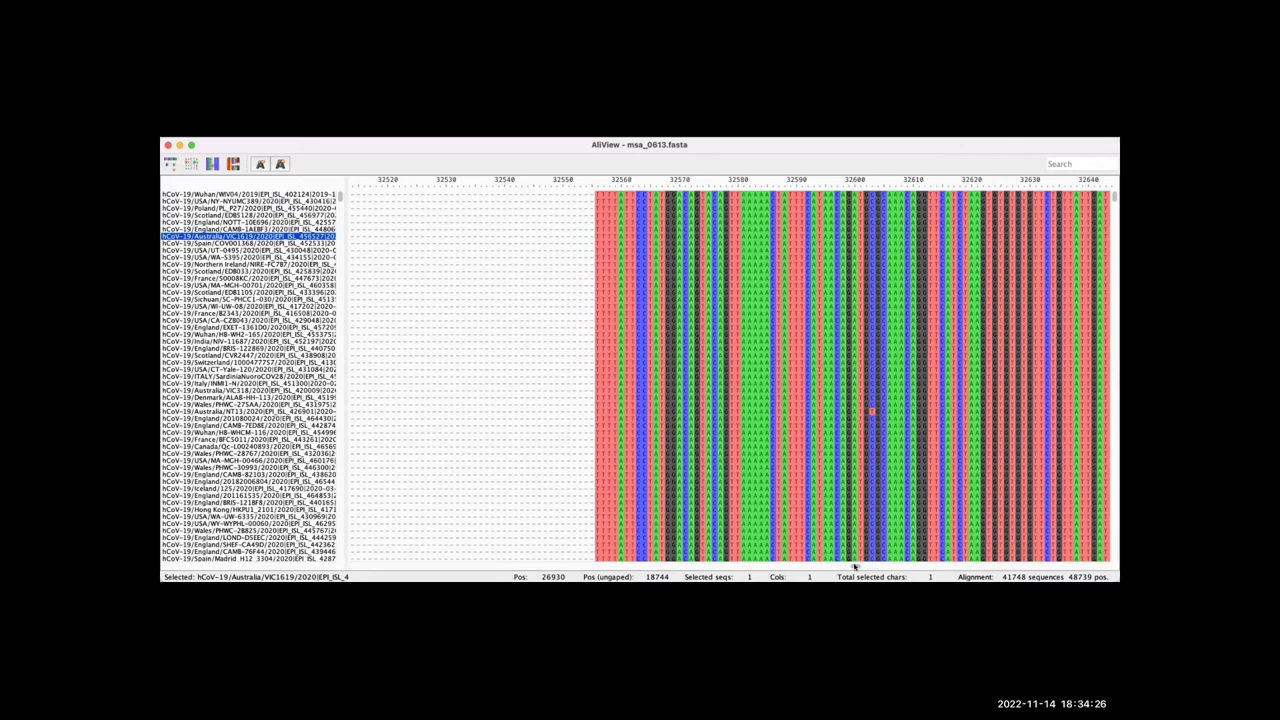
left_click_drag(866, 566, 881, 567)
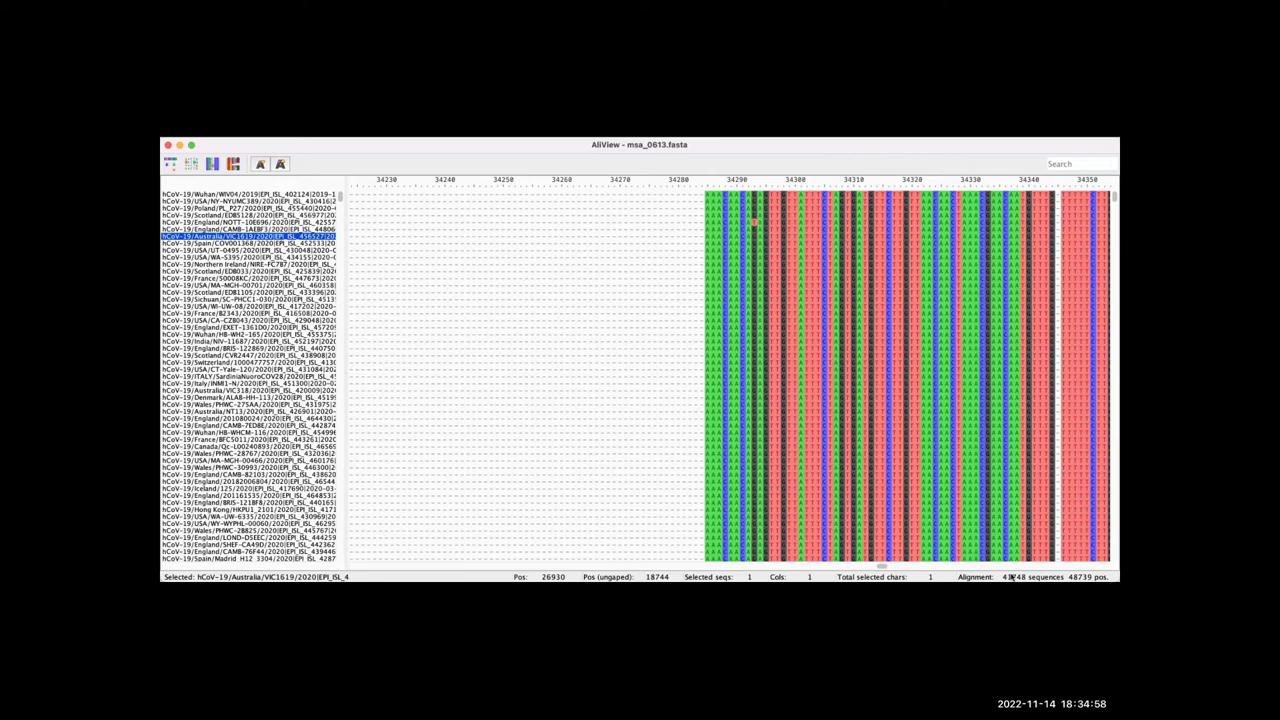
- In Terminal, launch jupyter-notebook align2snv.ipynb & as a background server
key("super+Tab")
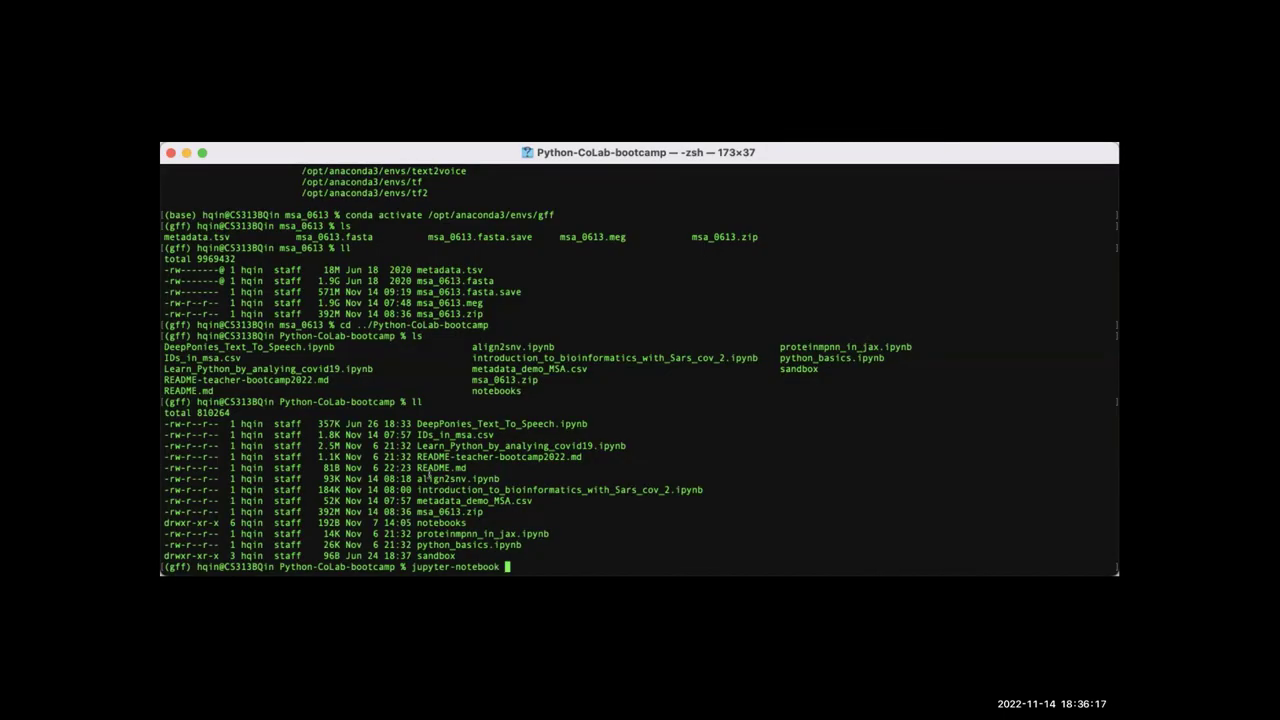
left_click_drag(500, 478, 412, 478)
type("align2snv.ipynb")
type("&")
key("Return")
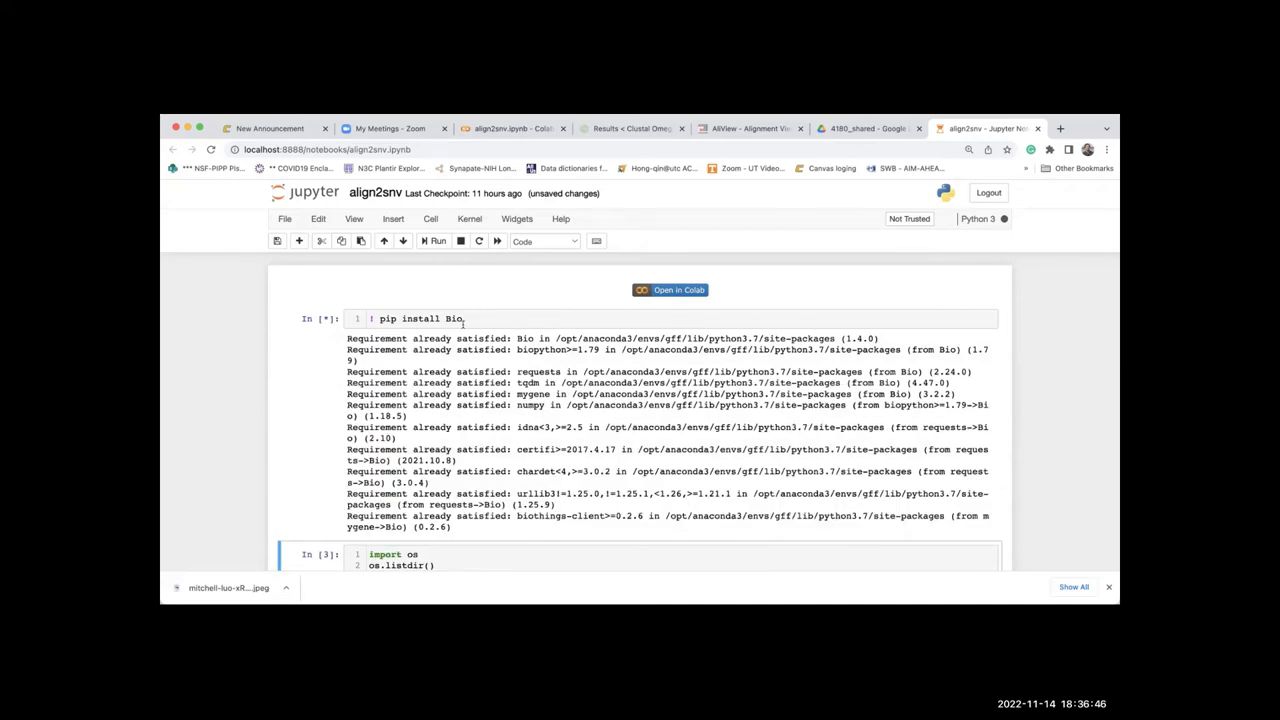
- Re-run the import os / os.listdir() cell to list the notebook's current folder
scroll(511, 385, "down", 3)
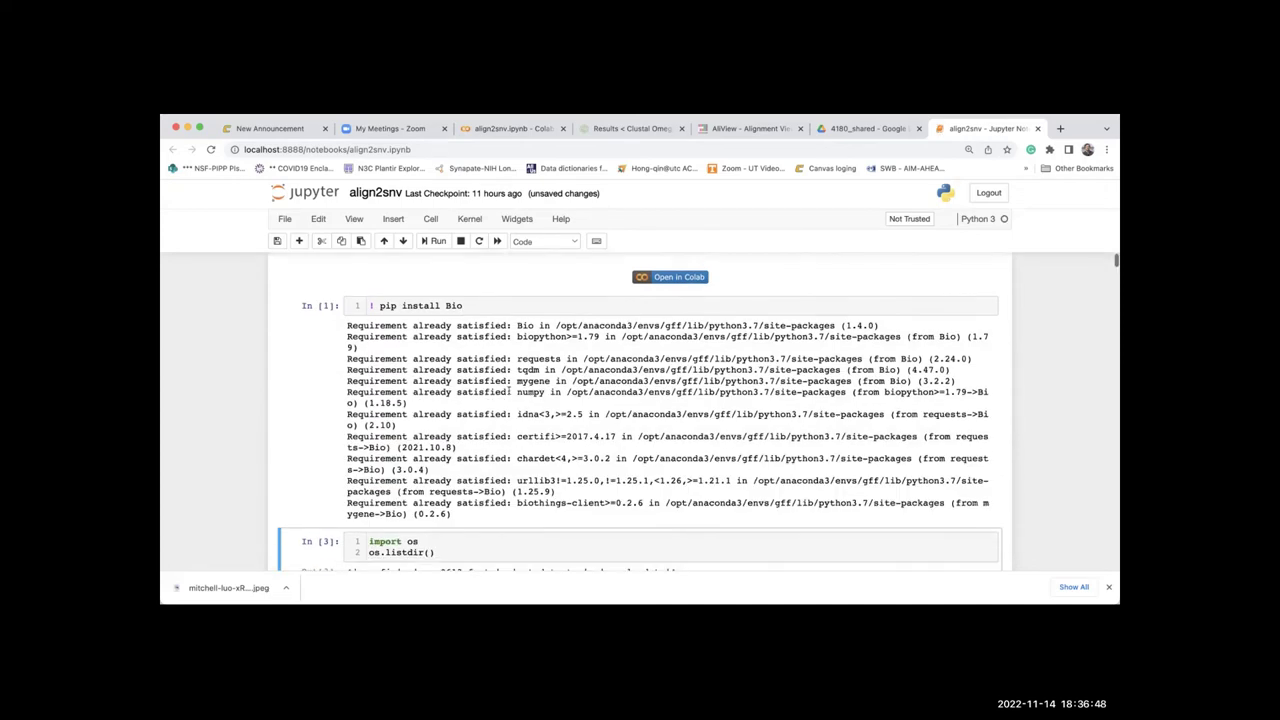
scroll(509, 389, "up", 3)
scroll(512, 389, "down", 3)
left_click(449, 414)
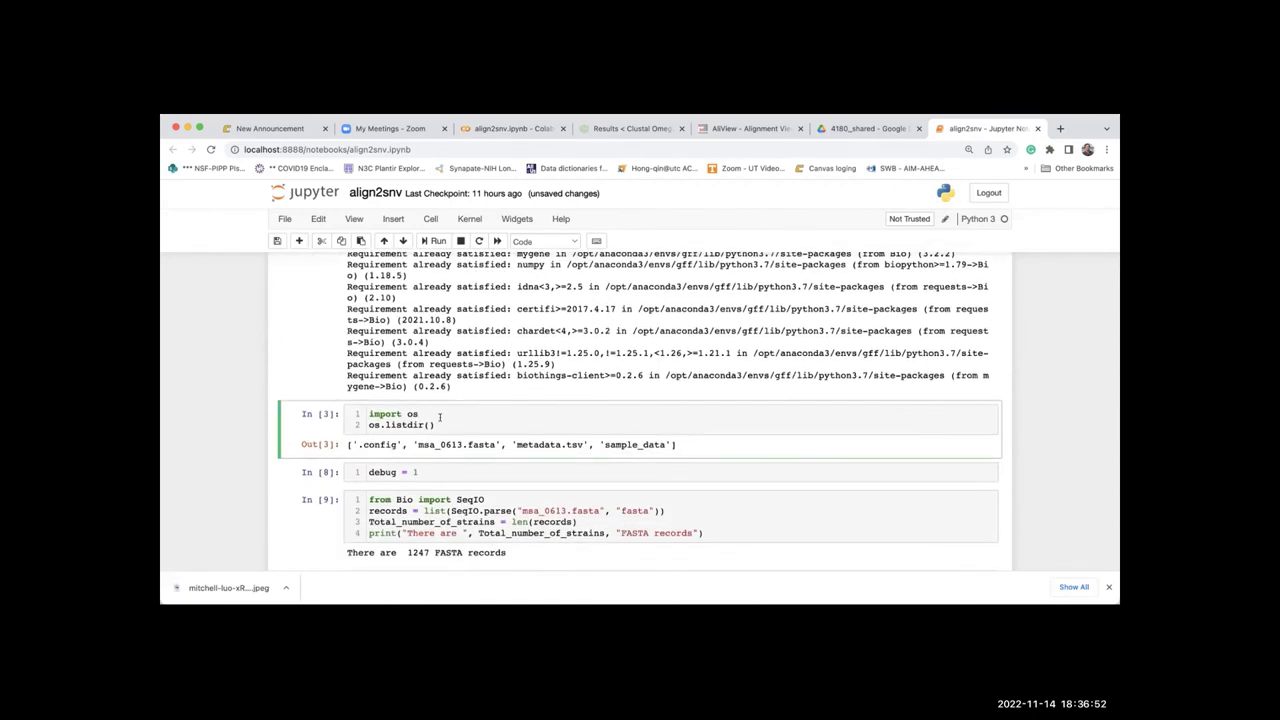
left_click(428, 425)
left_click(446, 404)
key("shift+Return")
scroll(479, 455, "down", 2)
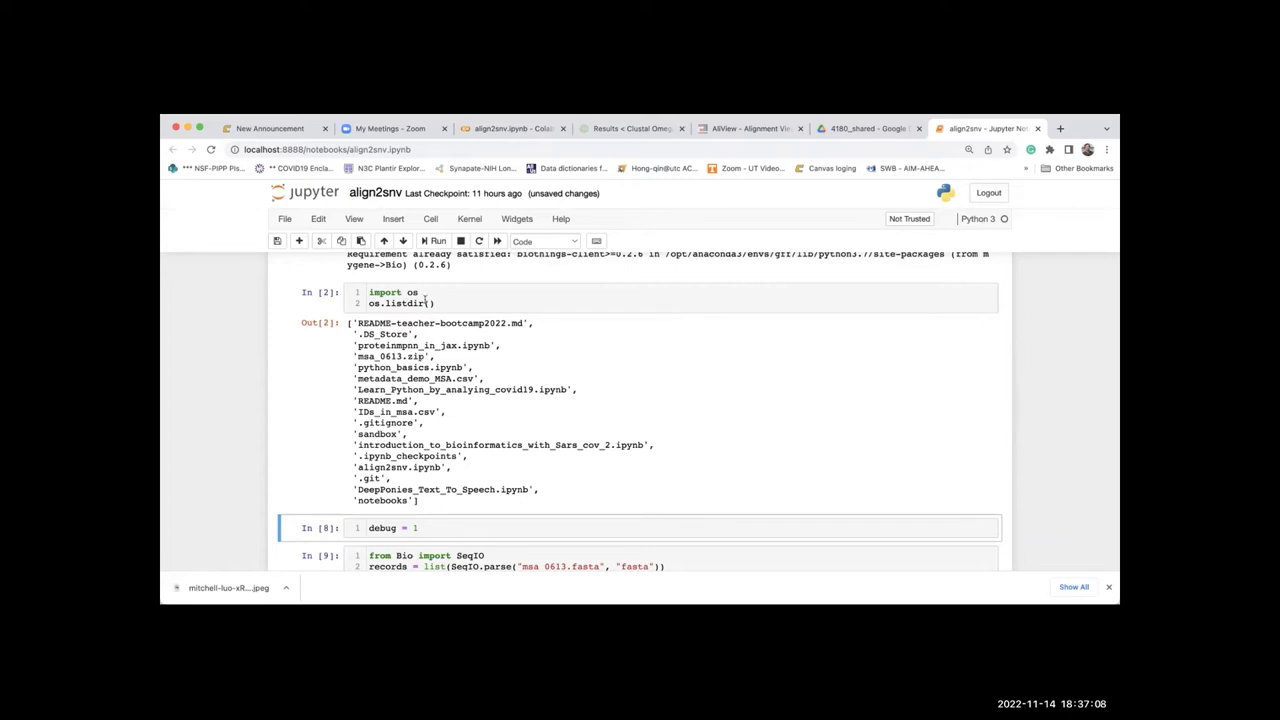
- List the '../msa_0613' folder with os.listdir and re-run the debug setting cell
left_click(431, 303)
type("'")
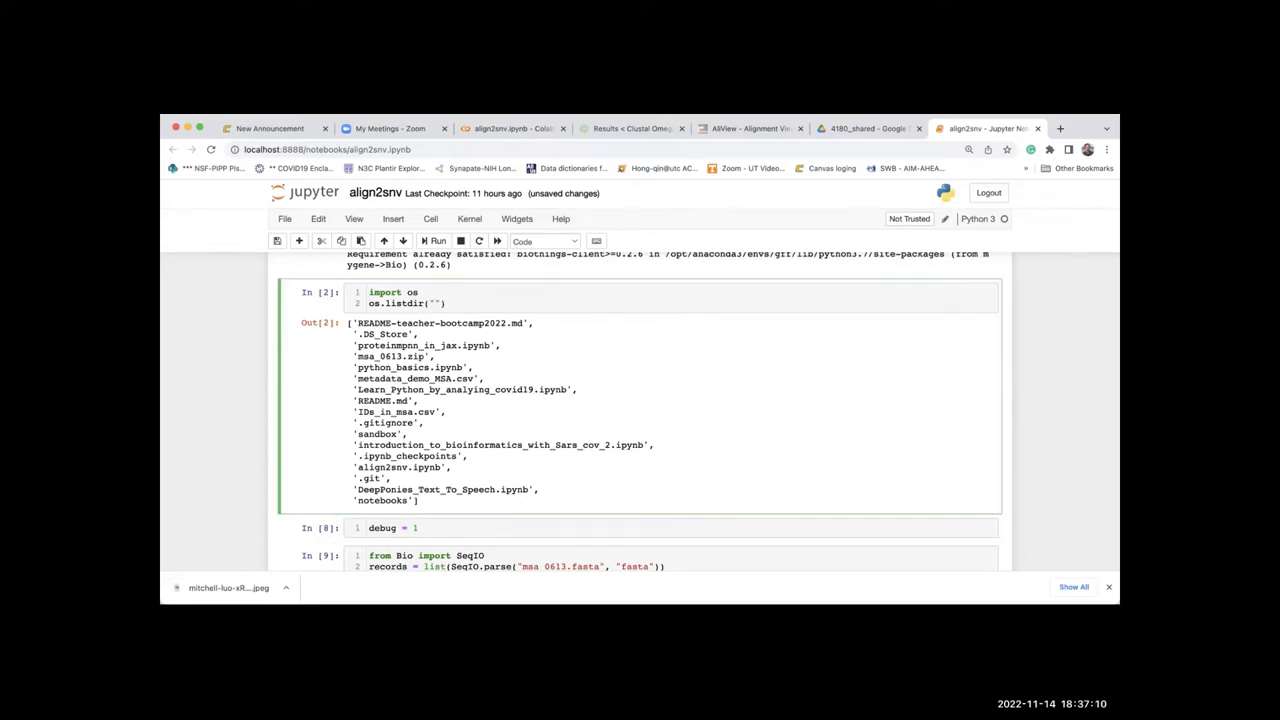
type("../msa_0613")
key("shift+Return")
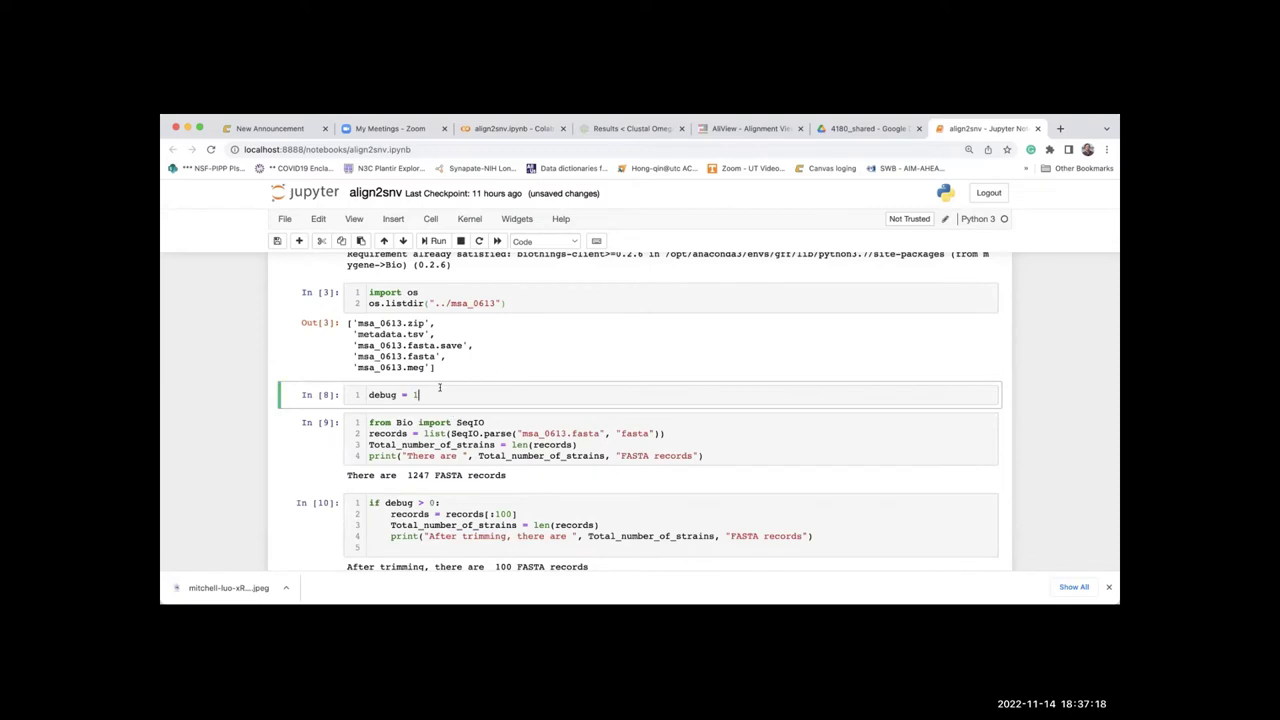
key("shift+Return")
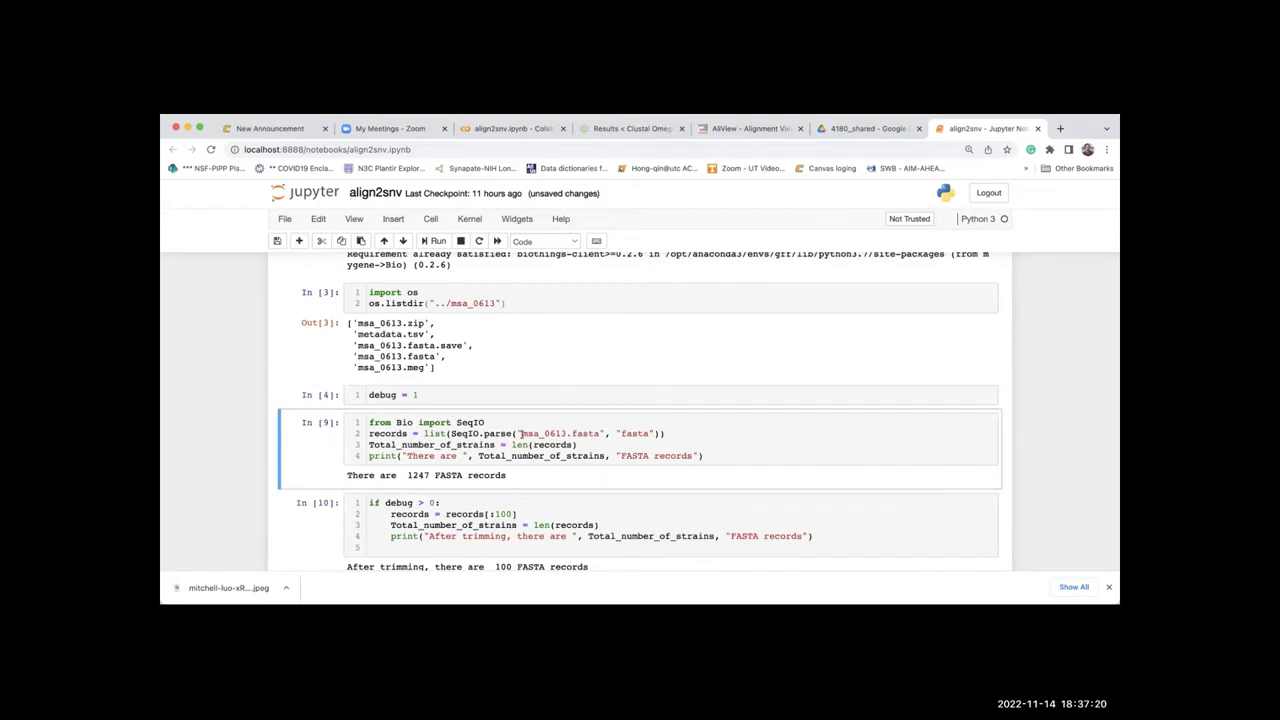
- Parse ../msa_0613/msa_0613.fasta with SeqIO, reading 41748 records
type("../msa_0613/")
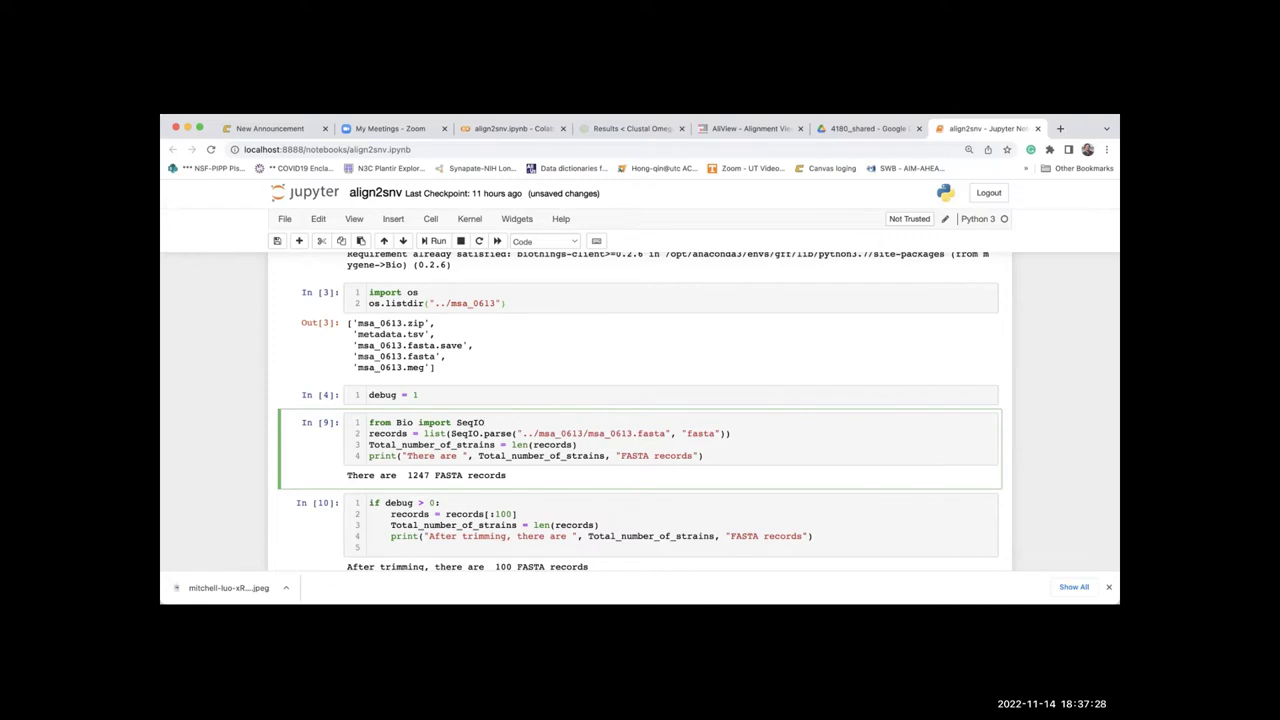
key("shift+Return")
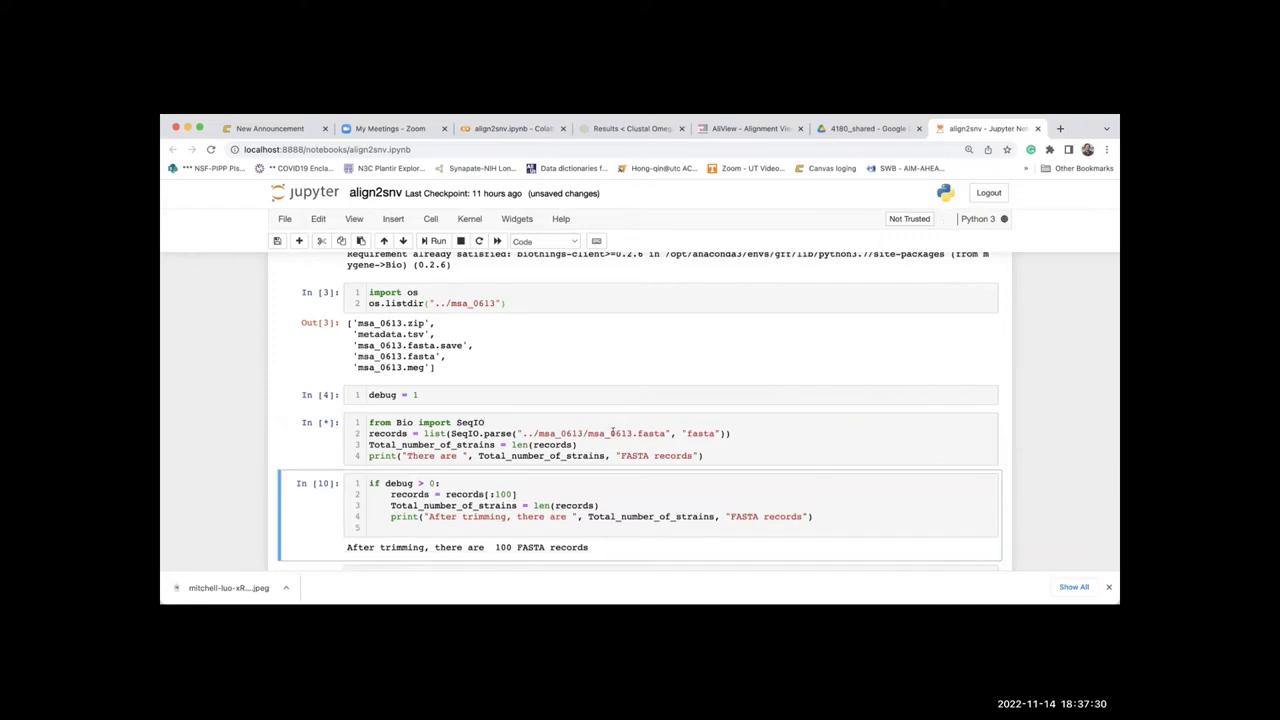
scroll(620, 440, "down", 3)
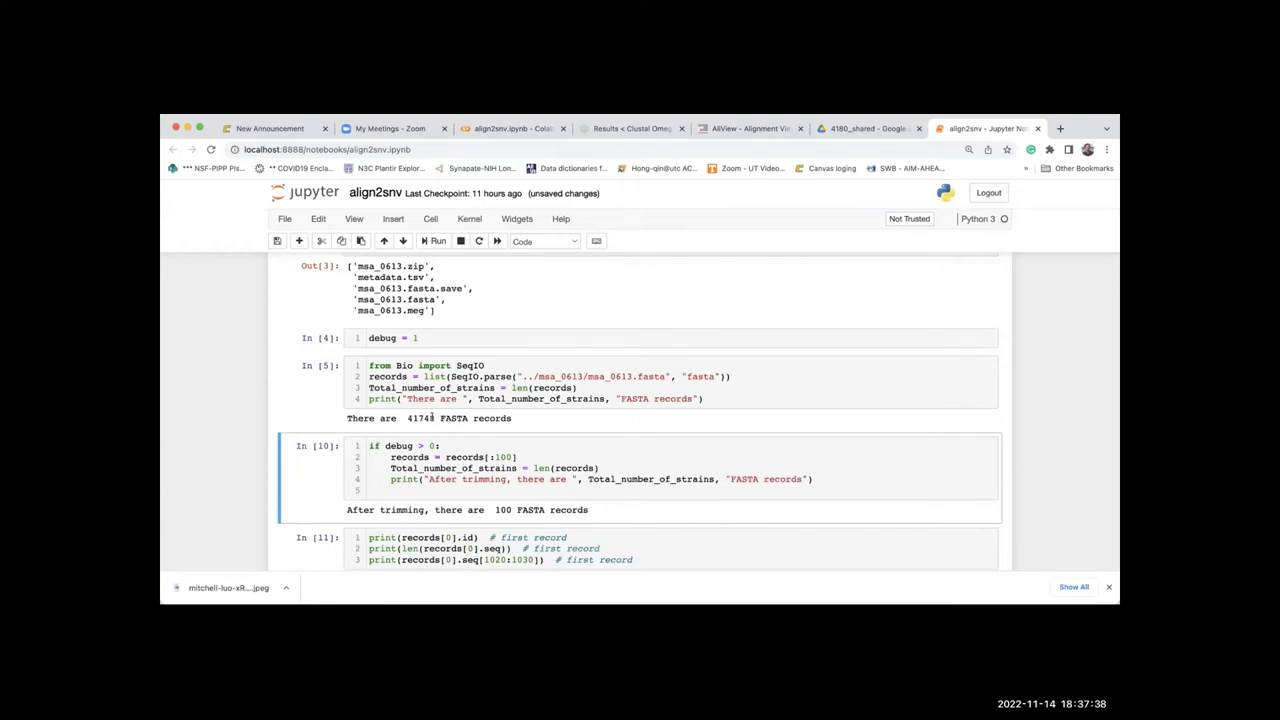
- Insert 'debug = 1' as the trimming cell's first line and re-run it, leaving 100 records
double_click(410, 418)
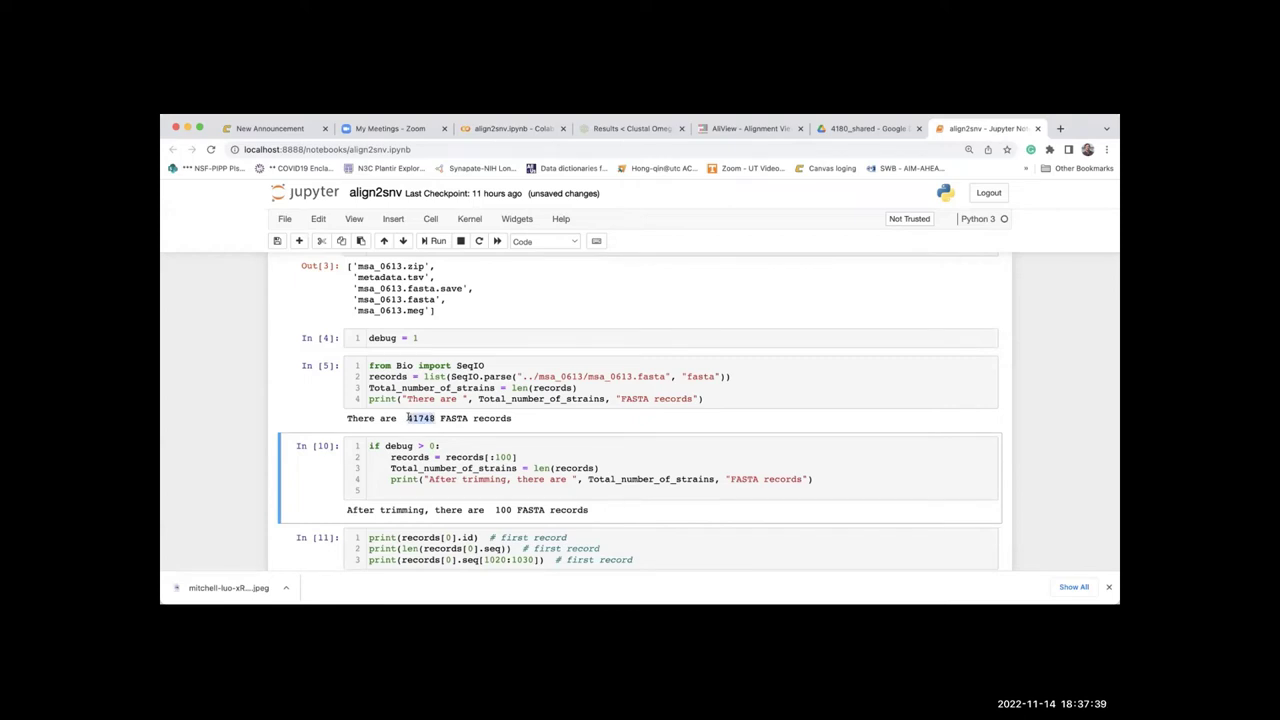
left_click(515, 421)
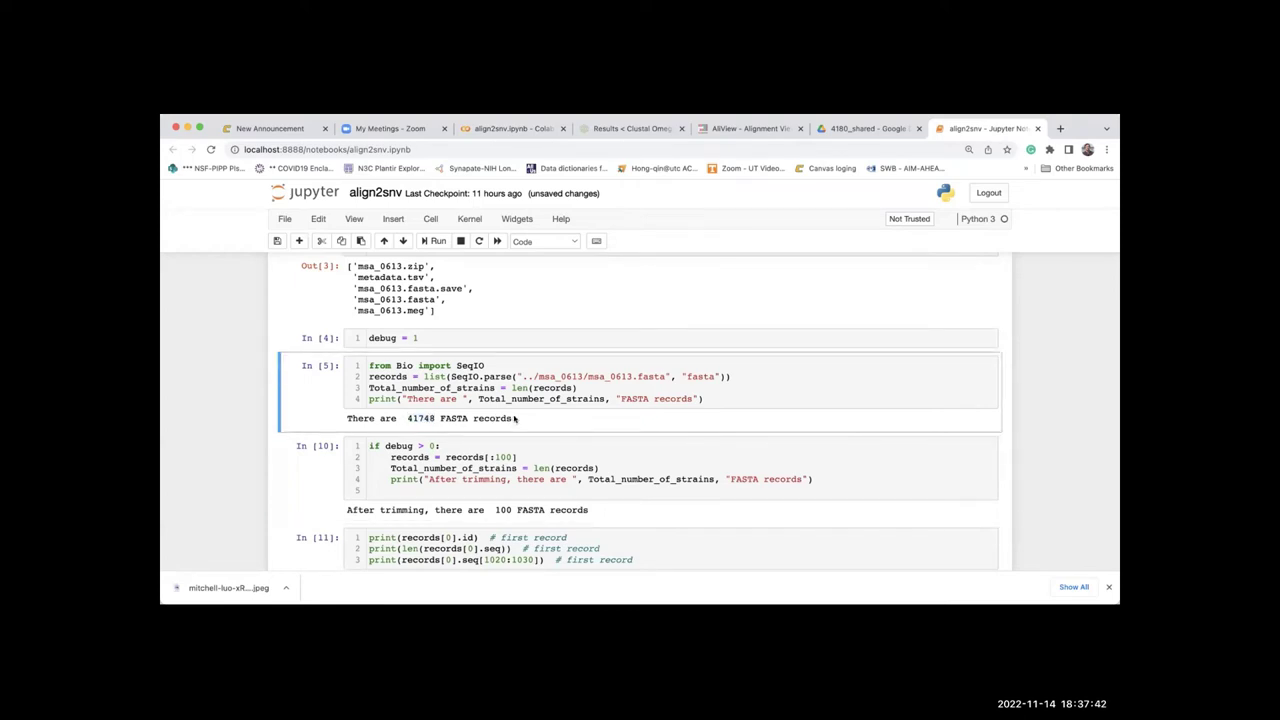
left_click(477, 442)
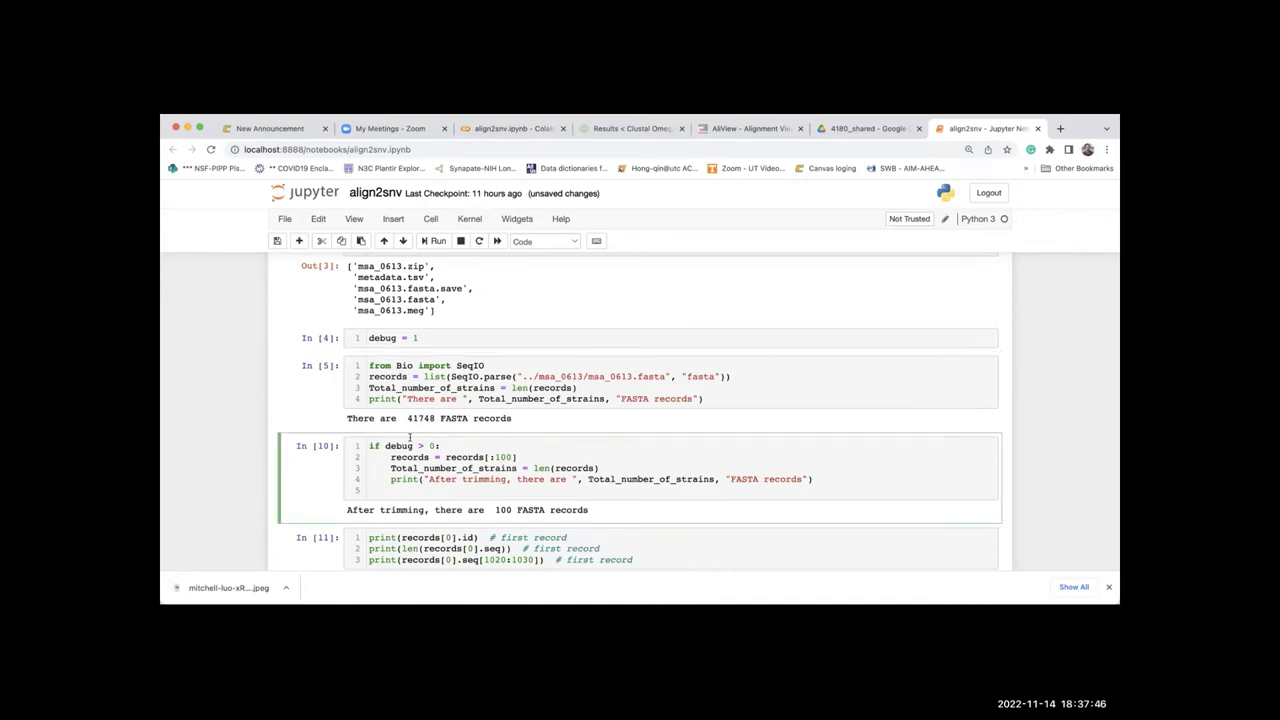
left_click_drag(421, 338, 358, 339)
key("ctrl+c")
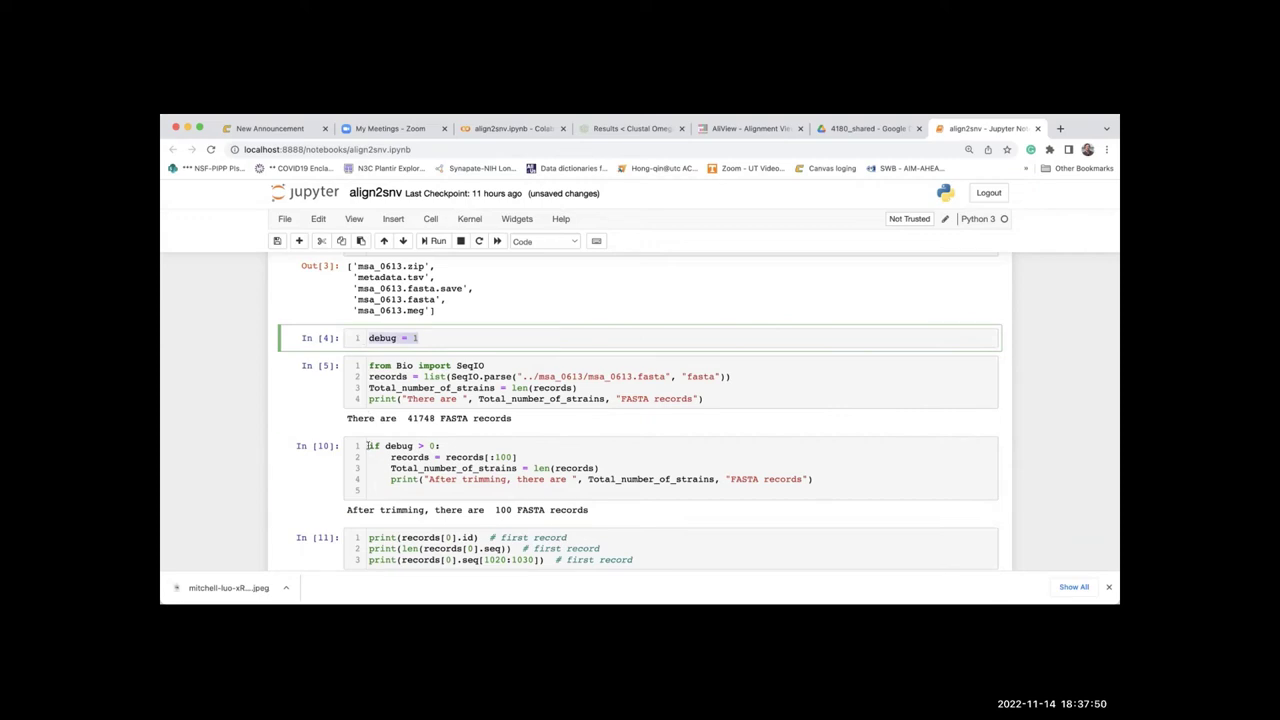
left_click(370, 446)
key("Return")
key("Up")
key("ctrl+v")
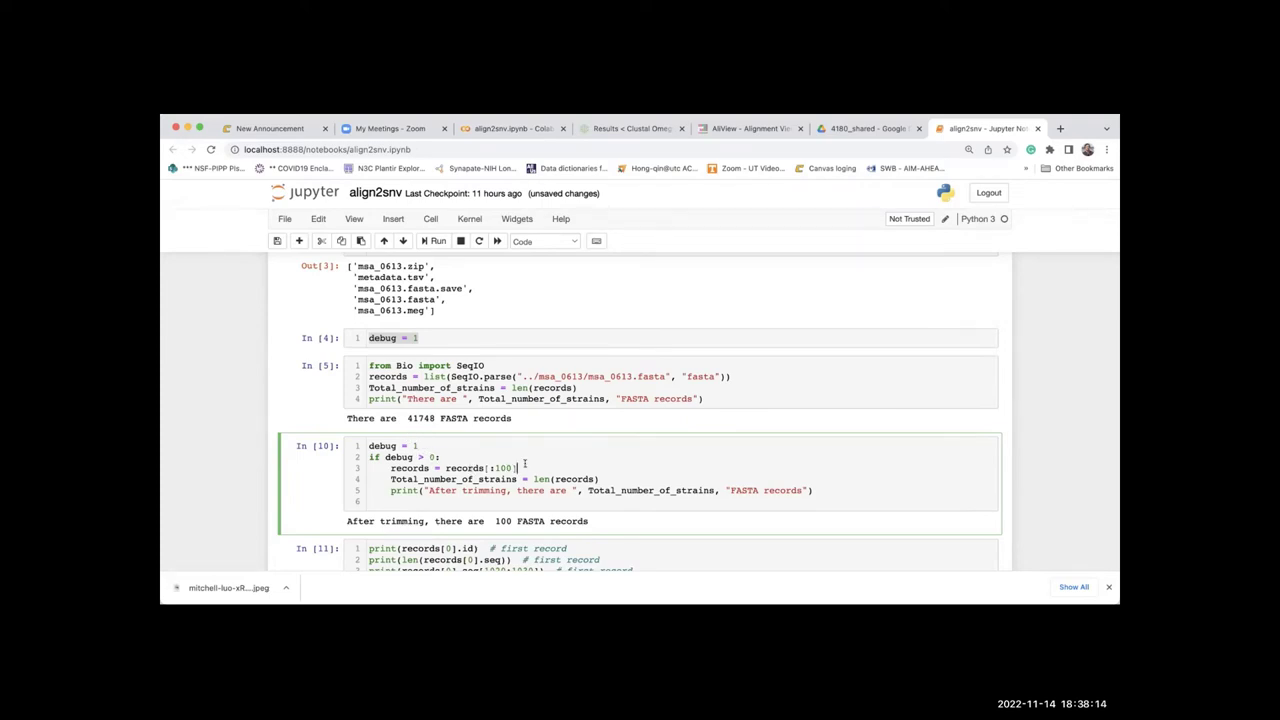
key("shift+Return")
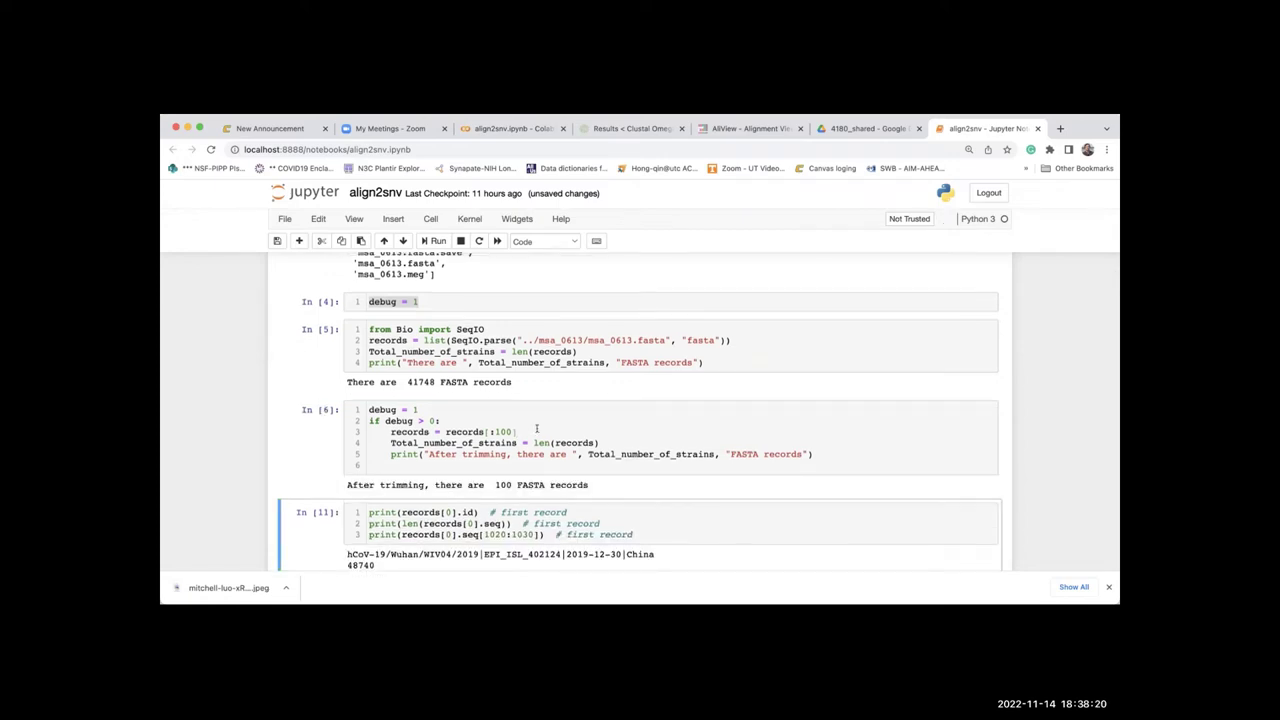
- Re-run the first-record cell, printing the Wuhan/WIV04 id and length 48740
scroll(536, 428, "down", 1)
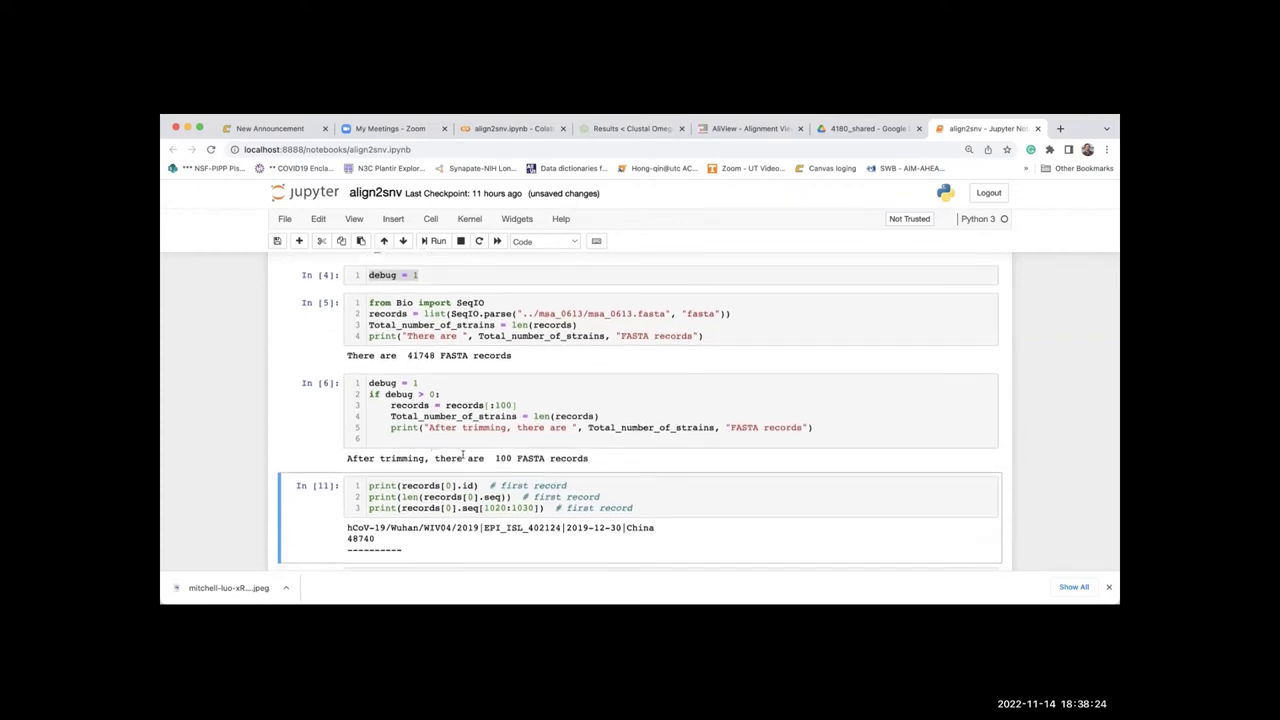
scroll(516, 453, "down", 3)
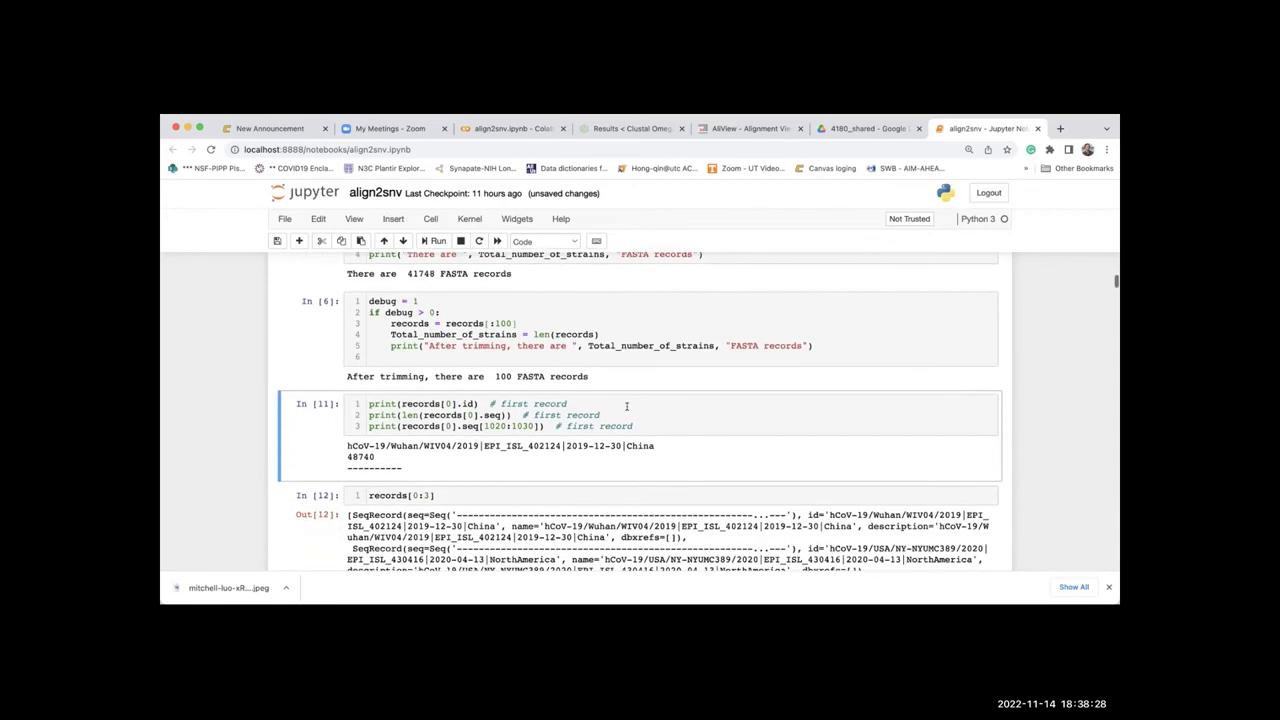
left_click(627, 405)
key("shift+Return")
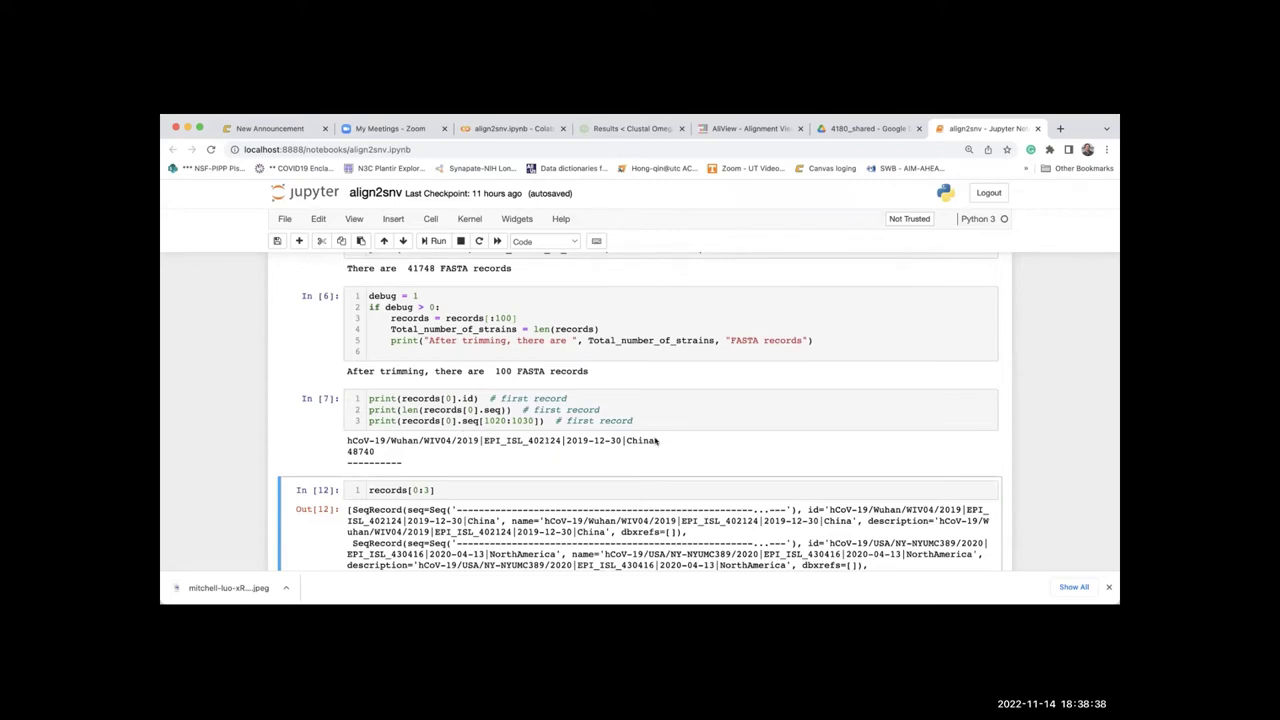
- Highlight the record's identifier line, the word China and the length 48740 in the output
triple_click(459, 437)
triple_click(459, 437)
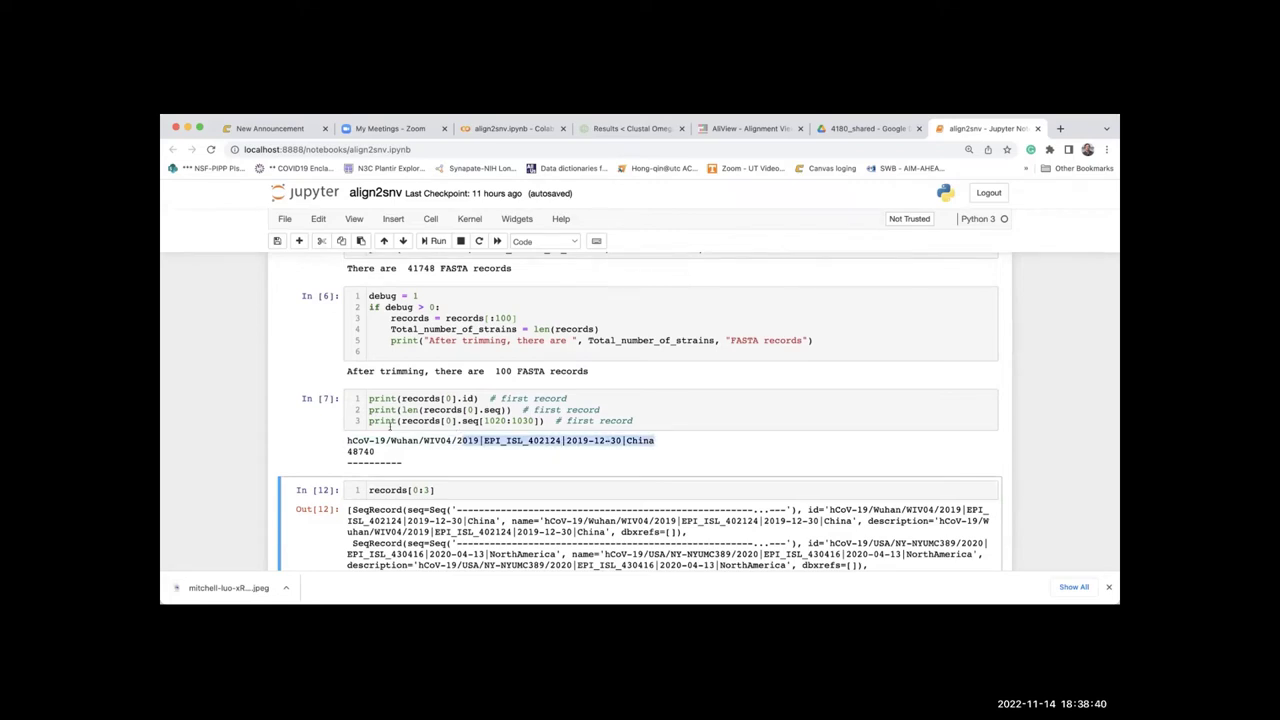
left_click(590, 444)
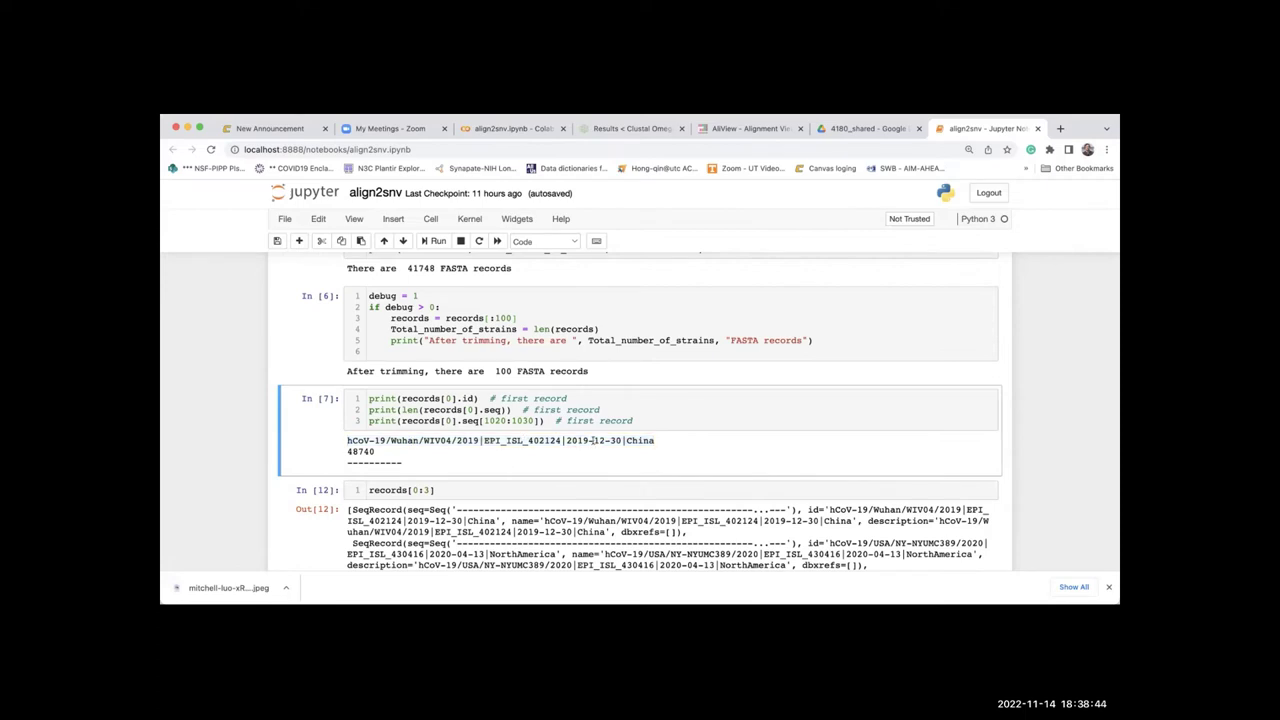
double_click(640, 440)
left_click_drag(374, 451, 346, 451)
scroll(456, 449, "down", 3)
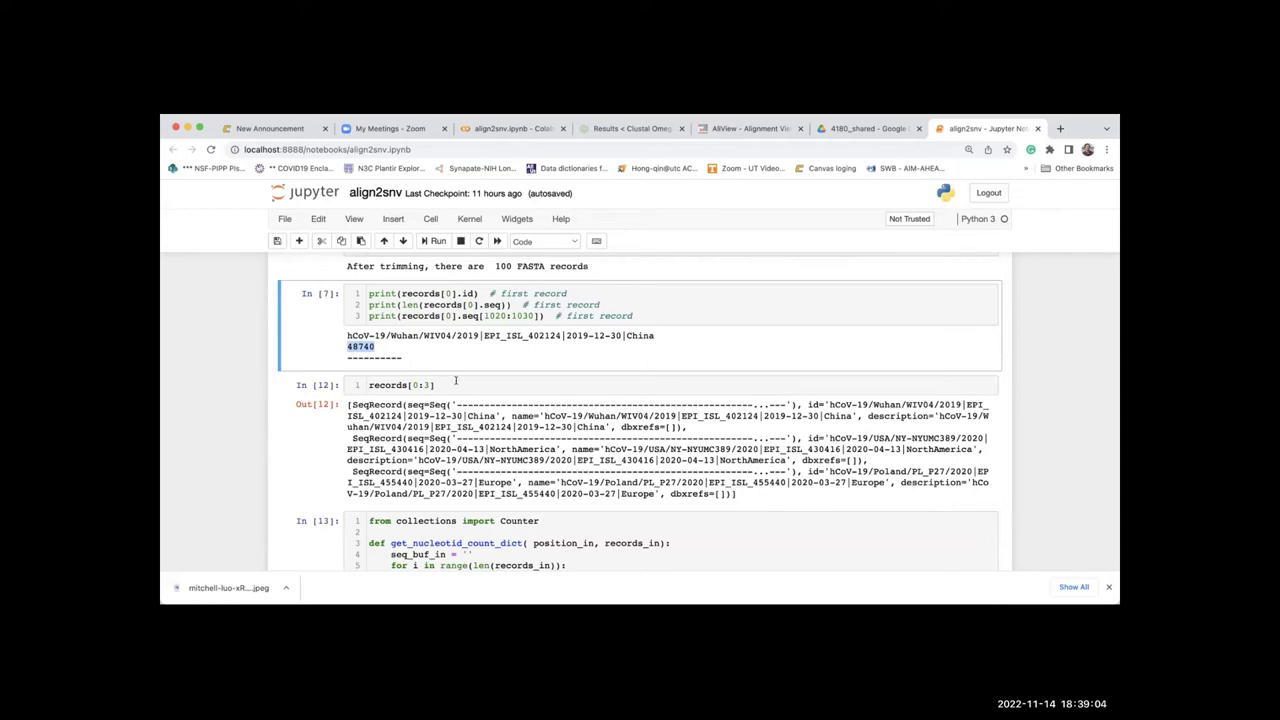
- Re-run records[0:3] as In [8] and highlight Poland in the third record's name
left_click(455, 383)
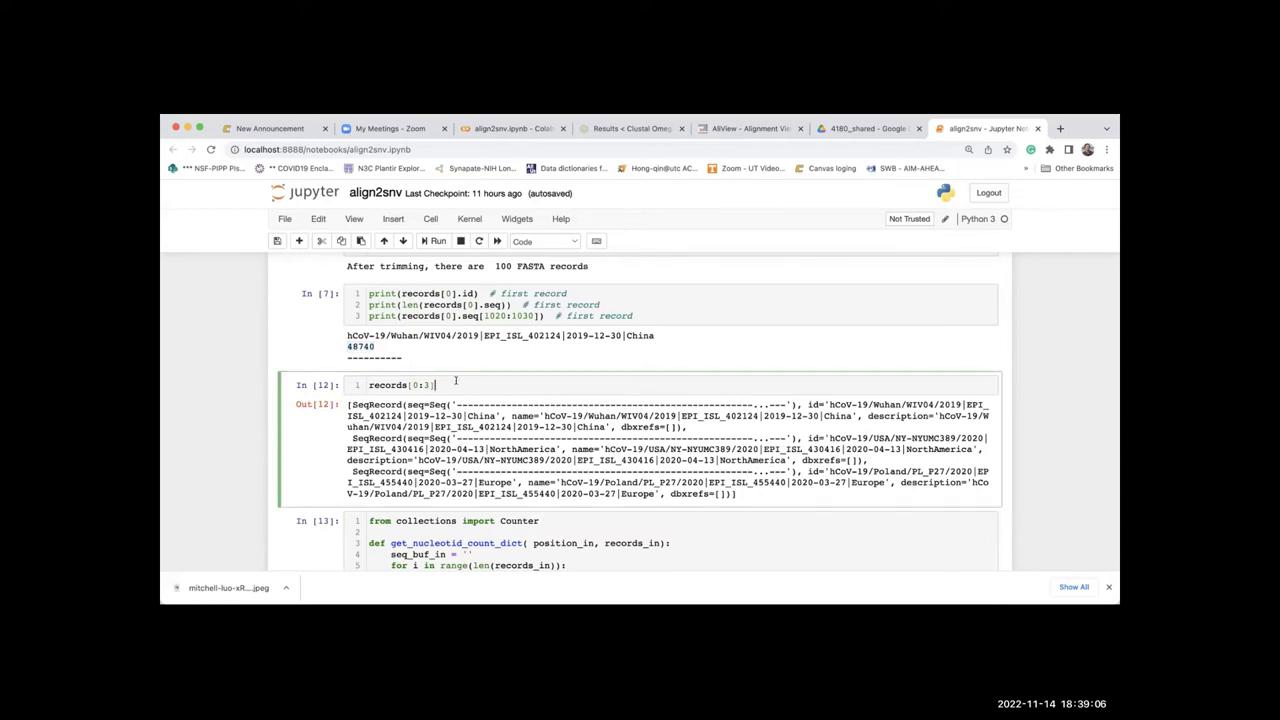
key("shift+Return")
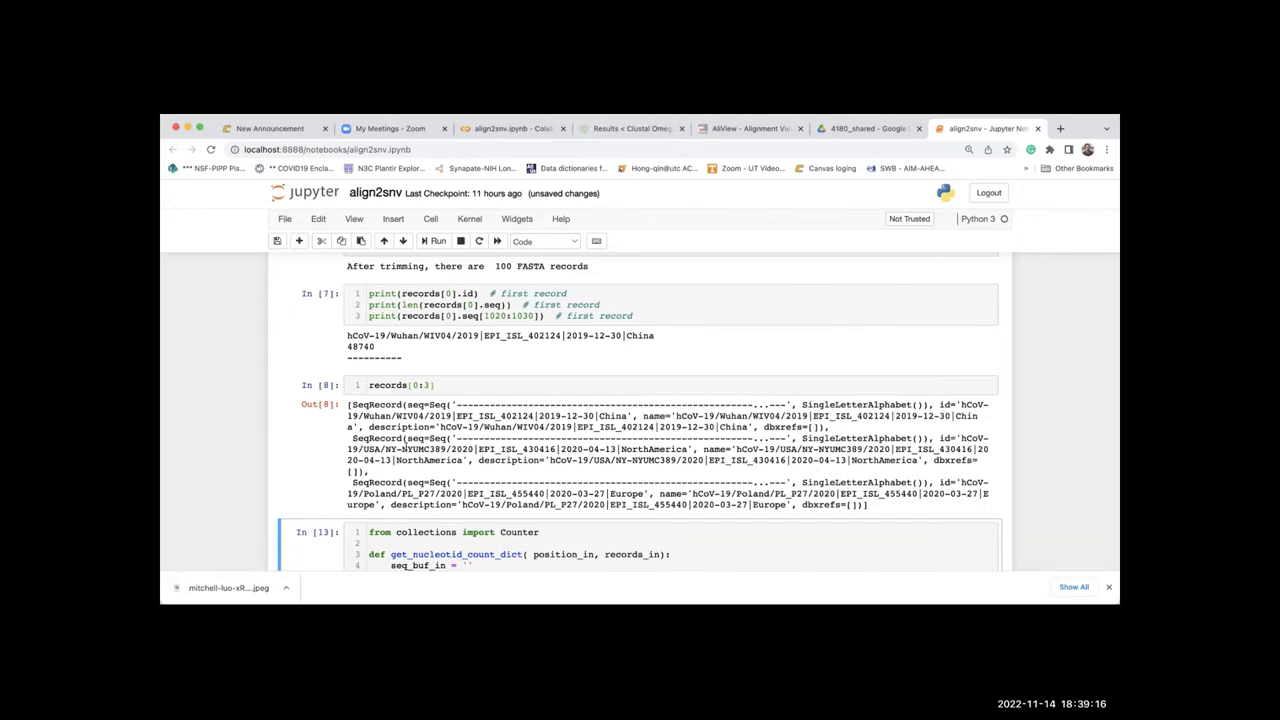
left_click(573, 461)
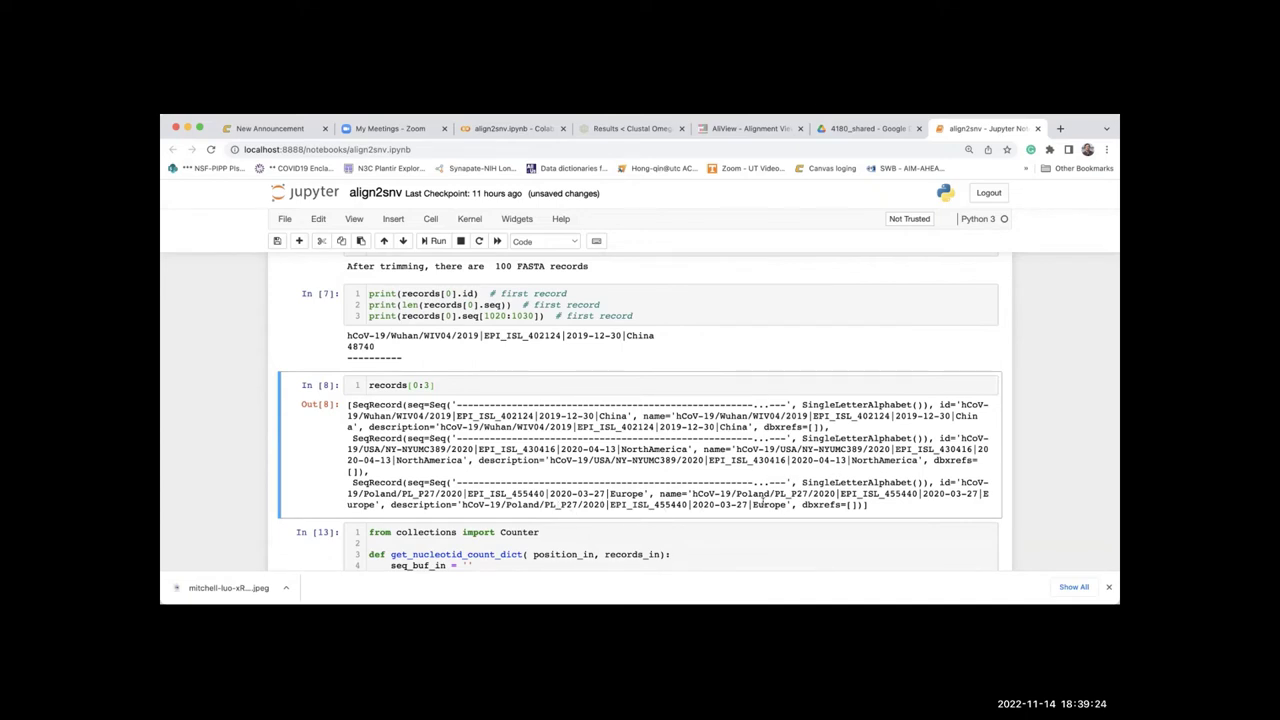
double_click(756, 493)
scroll(684, 423, "down", 5)
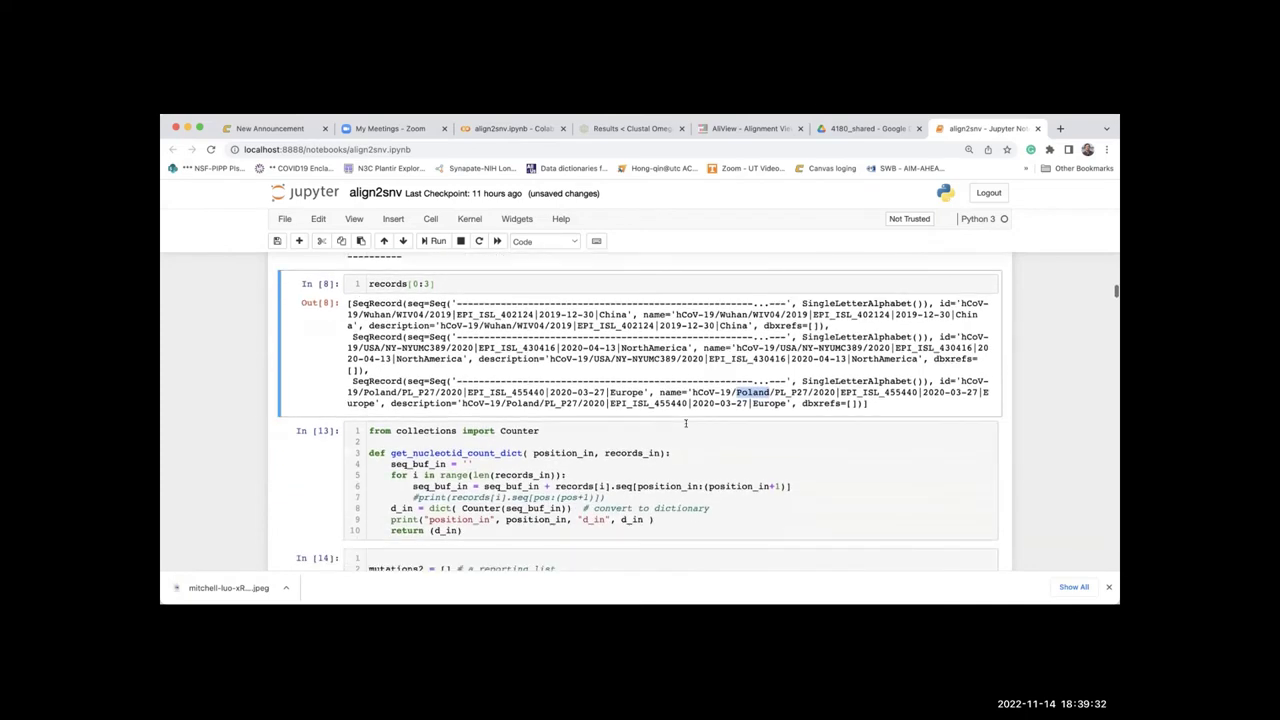
scroll(685, 423, "down", 1)
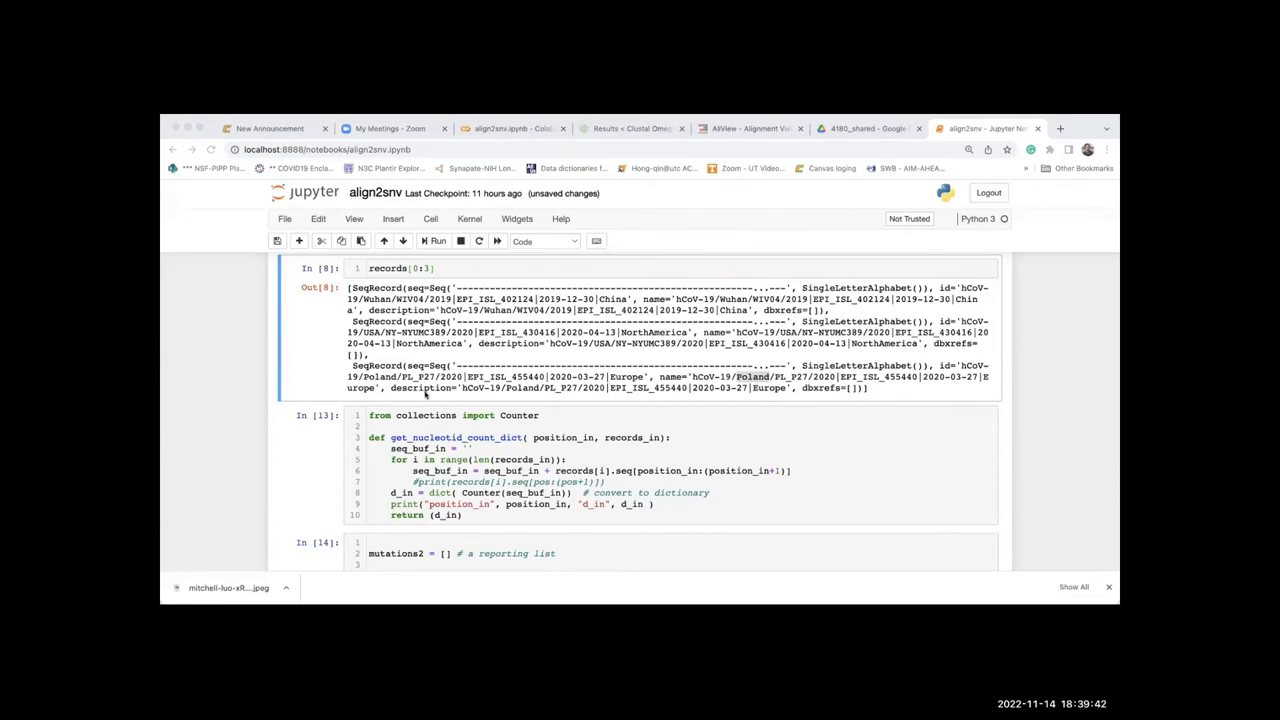
key("super+Tab")
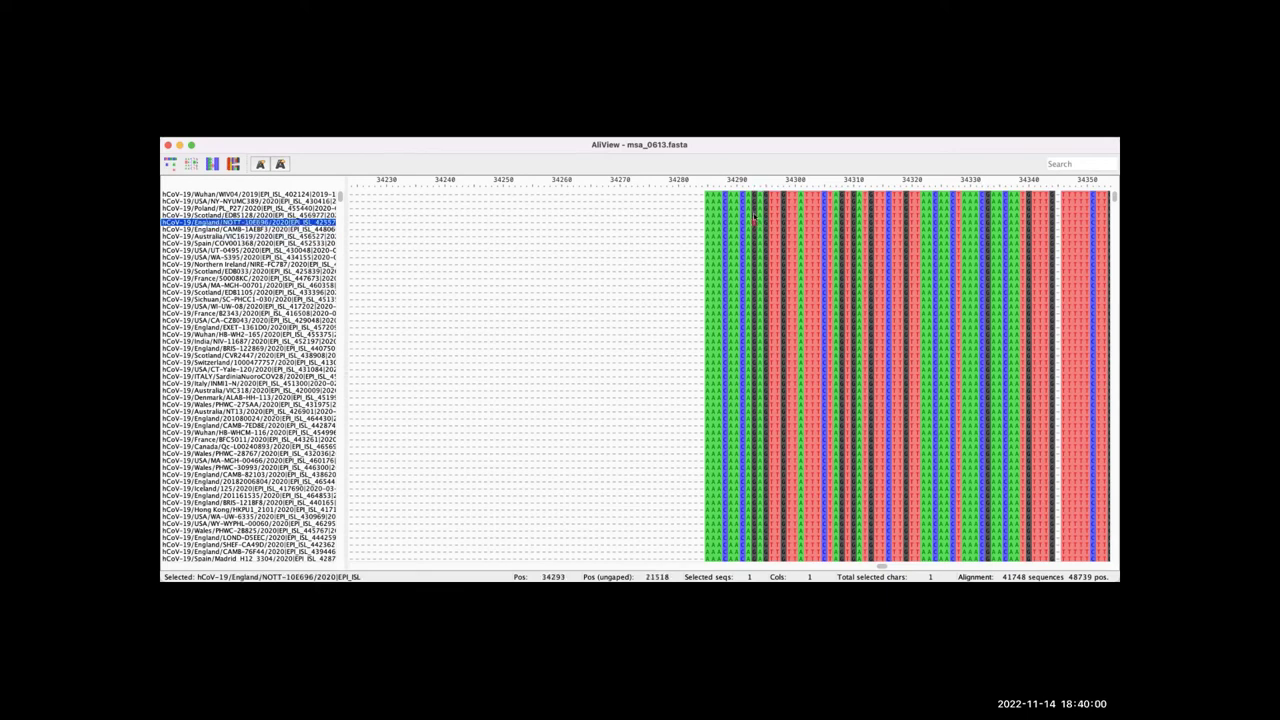
left_click(755, 215)
key("Down")
key("Up")
key("Up")
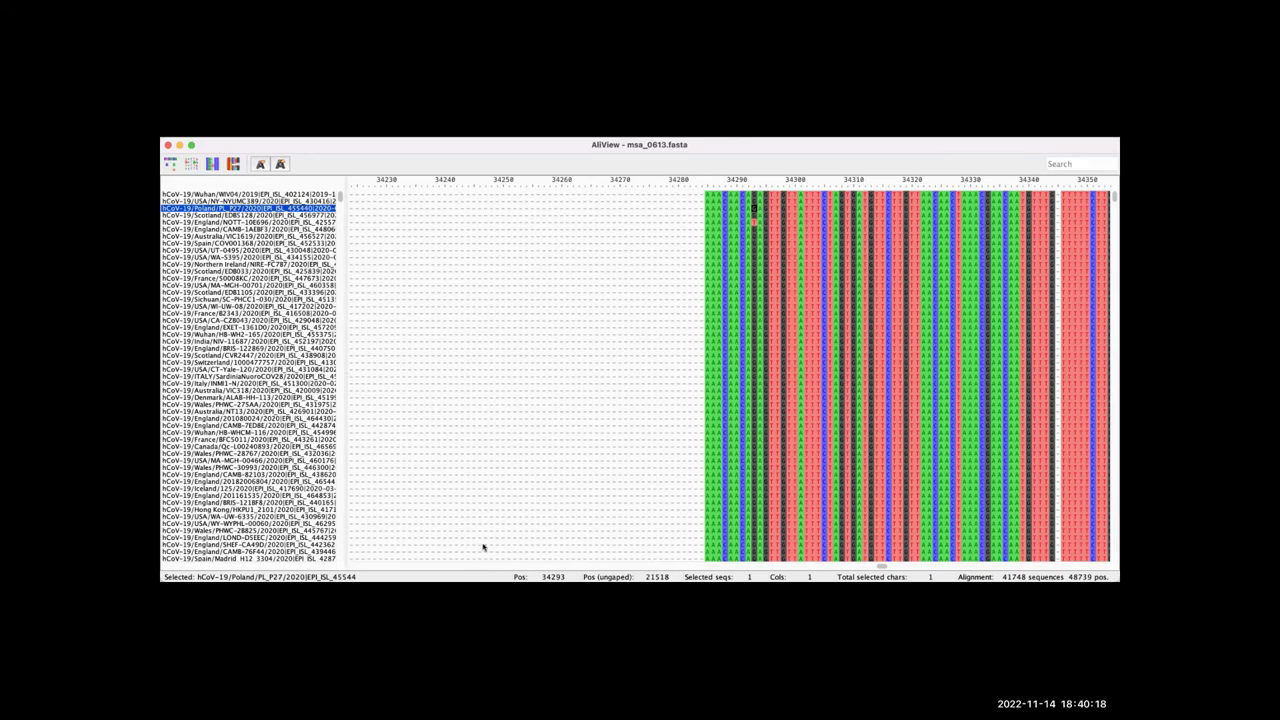
key("super+Tab")
left_click(533, 438)
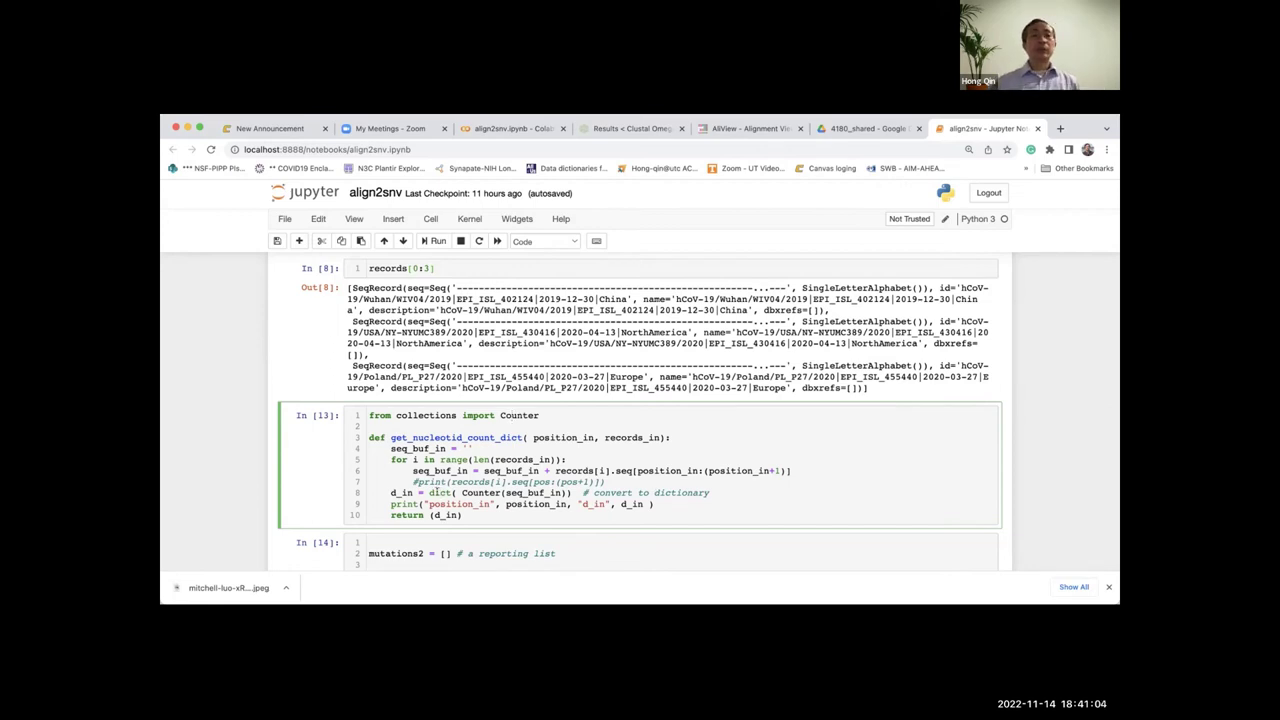
- Highlight the function definition line and the empty buffer seq_buf_in = '' to explain them
left_click(439, 492)
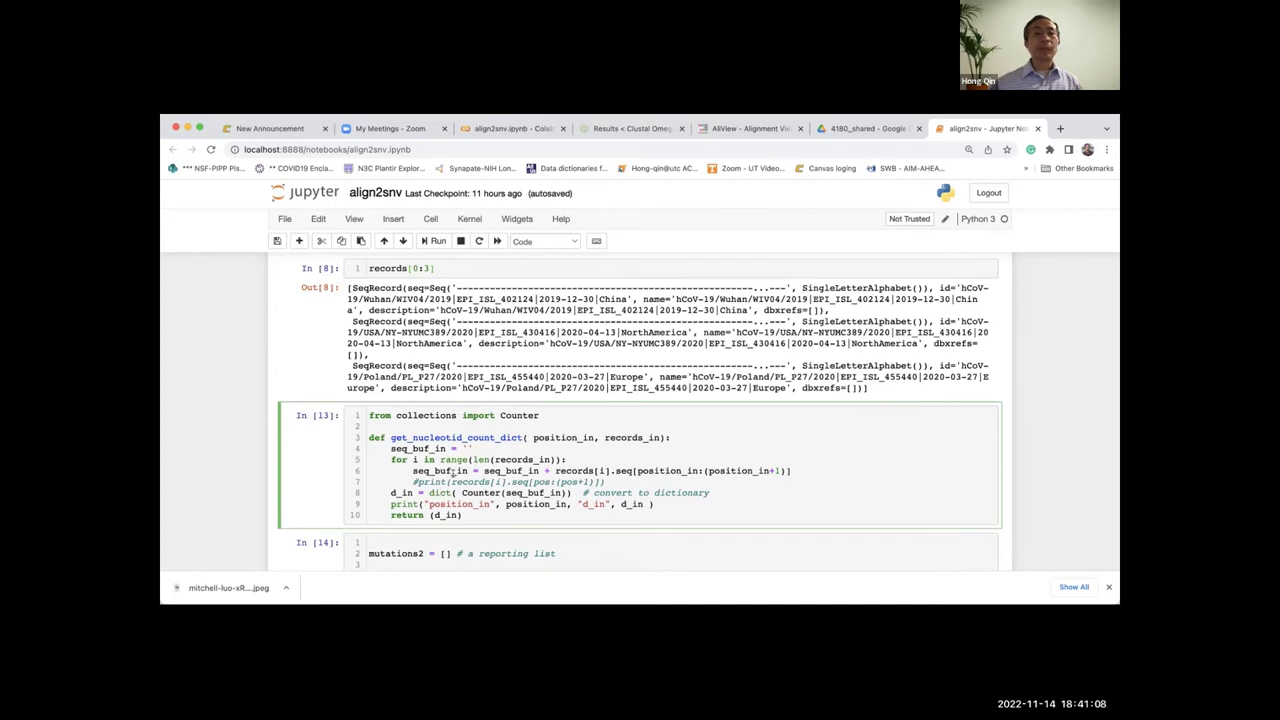
scroll(455, 448, "down", 2)
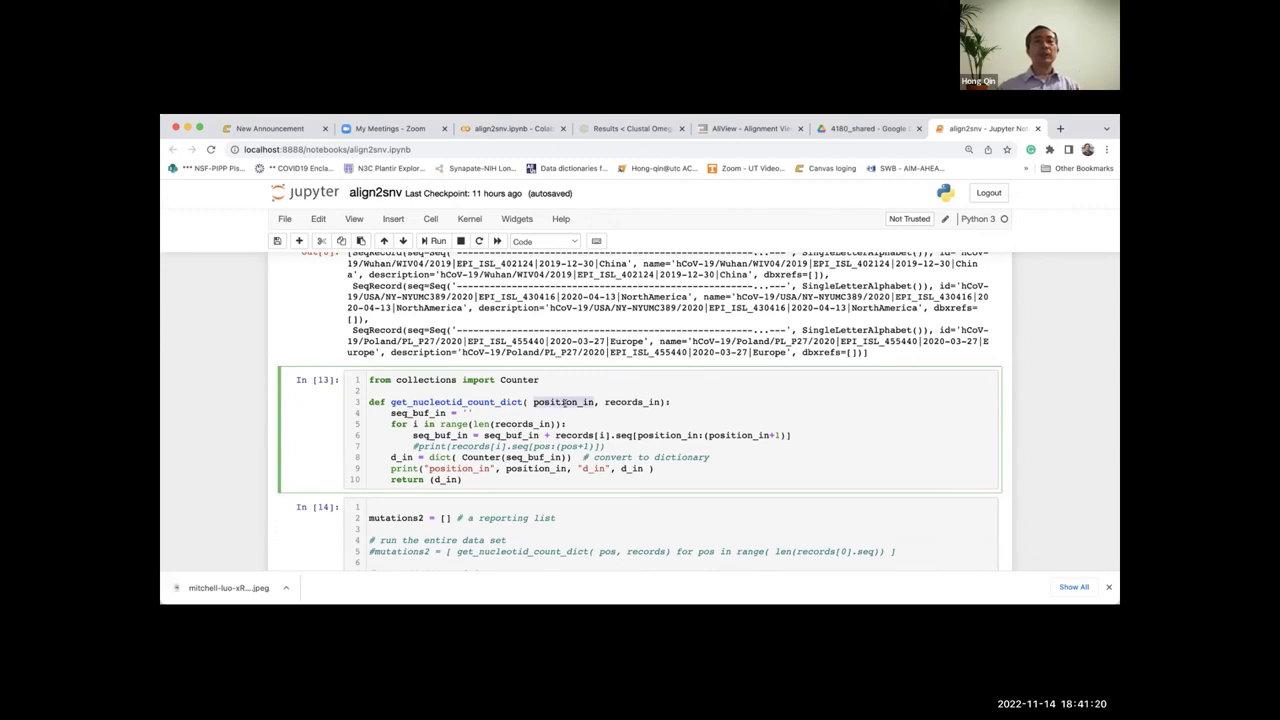
triple_click(563, 403)
left_click(576, 402)
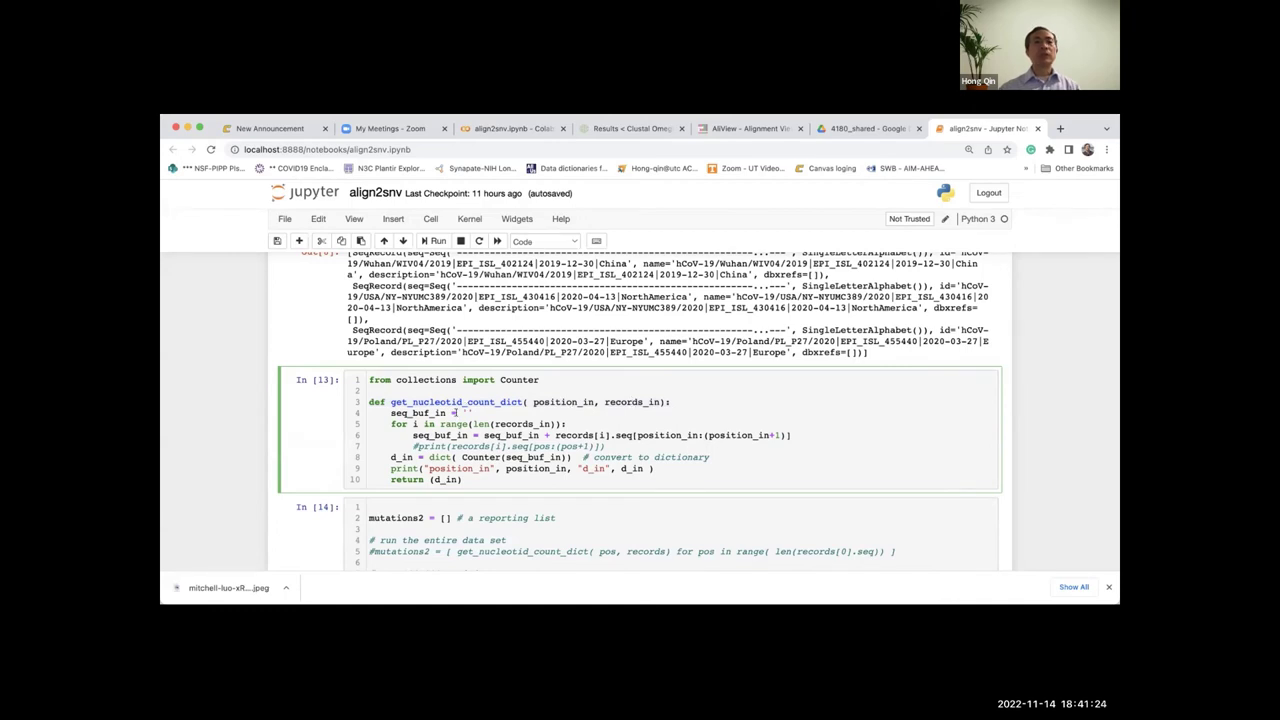
left_click_drag(476, 412, 386, 412)
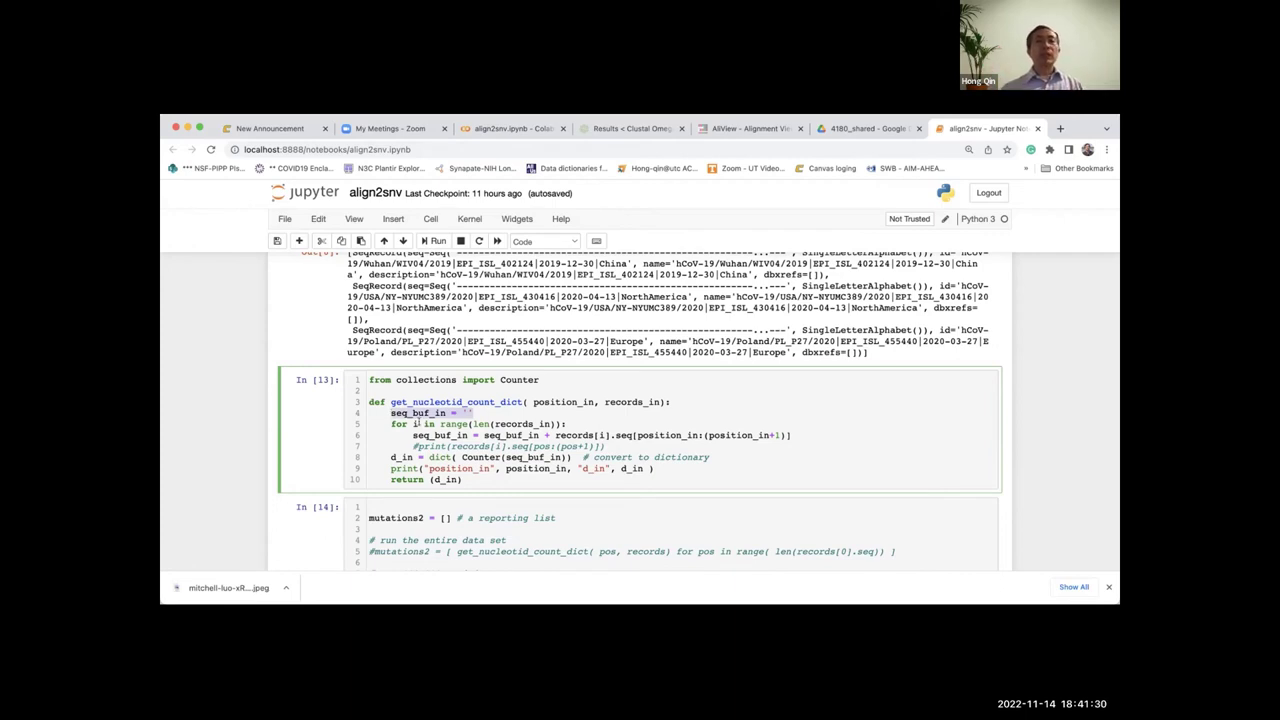
left_click(570, 423)
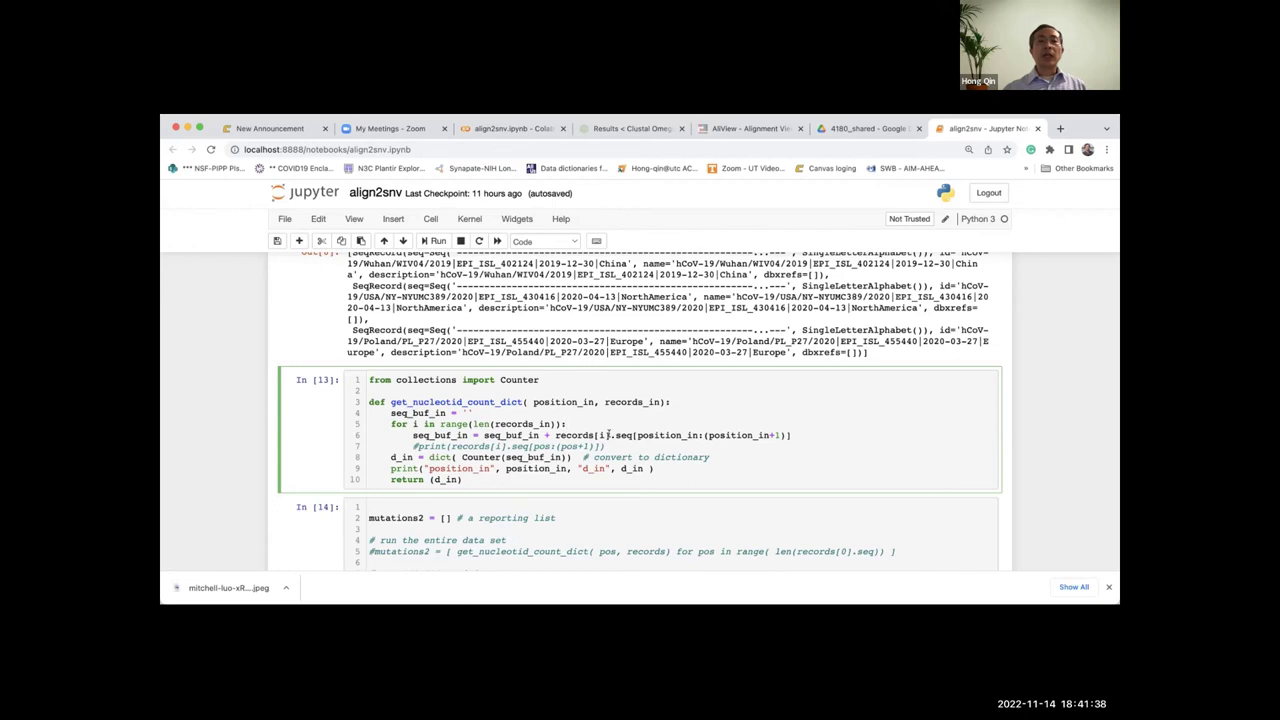
- Highlight records[i], position_in+1, position_in and seq_buf_in on the loop's slicing line
left_click(747, 435)
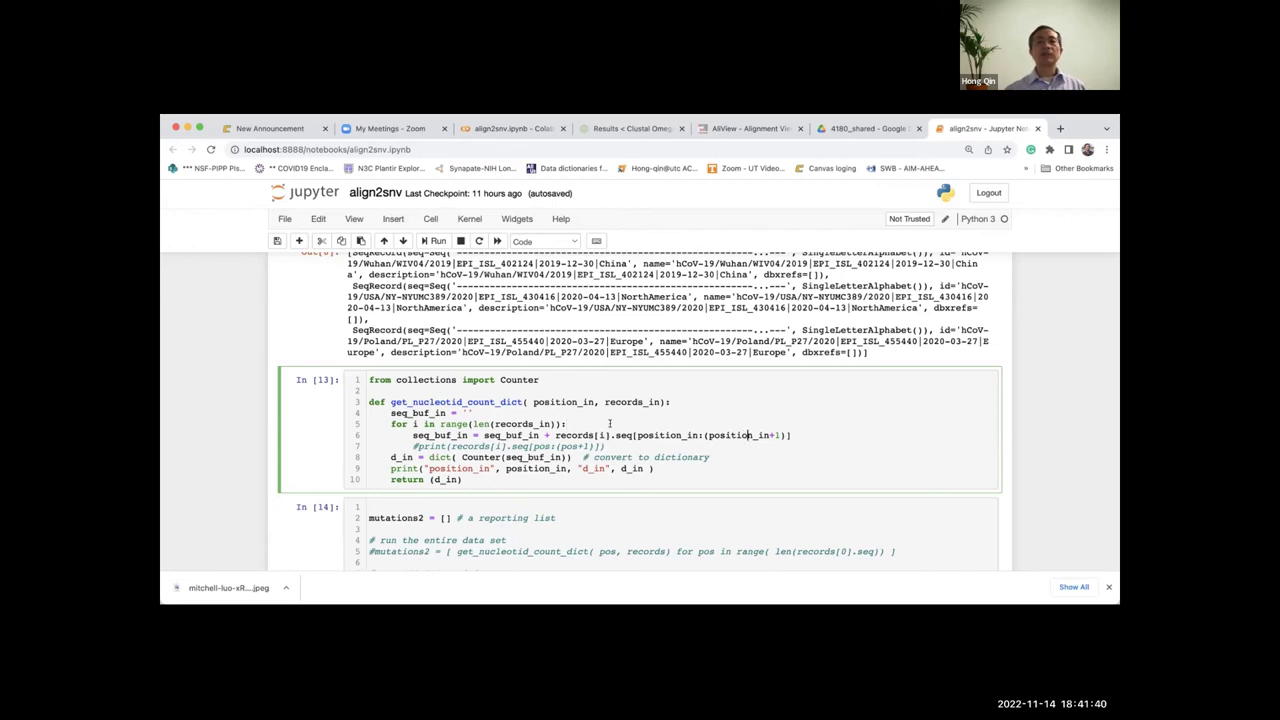
left_click(610, 435)
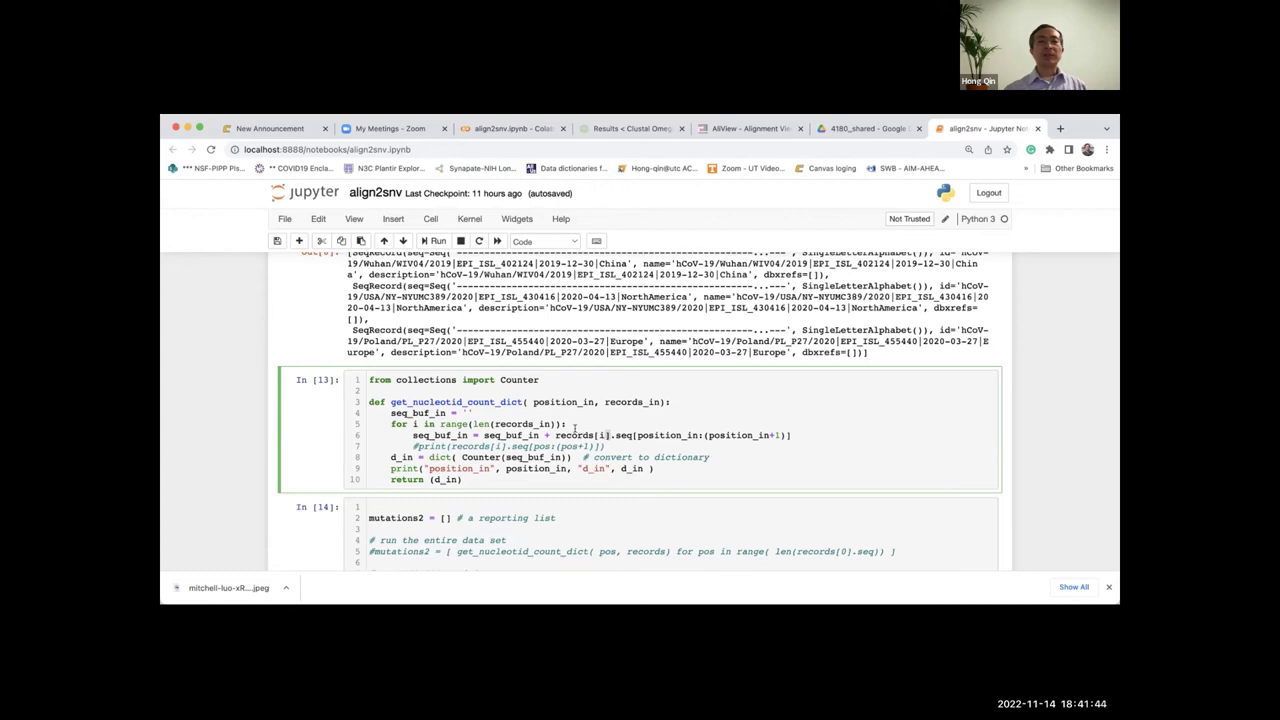
left_click_drag(610, 435, 555, 435)
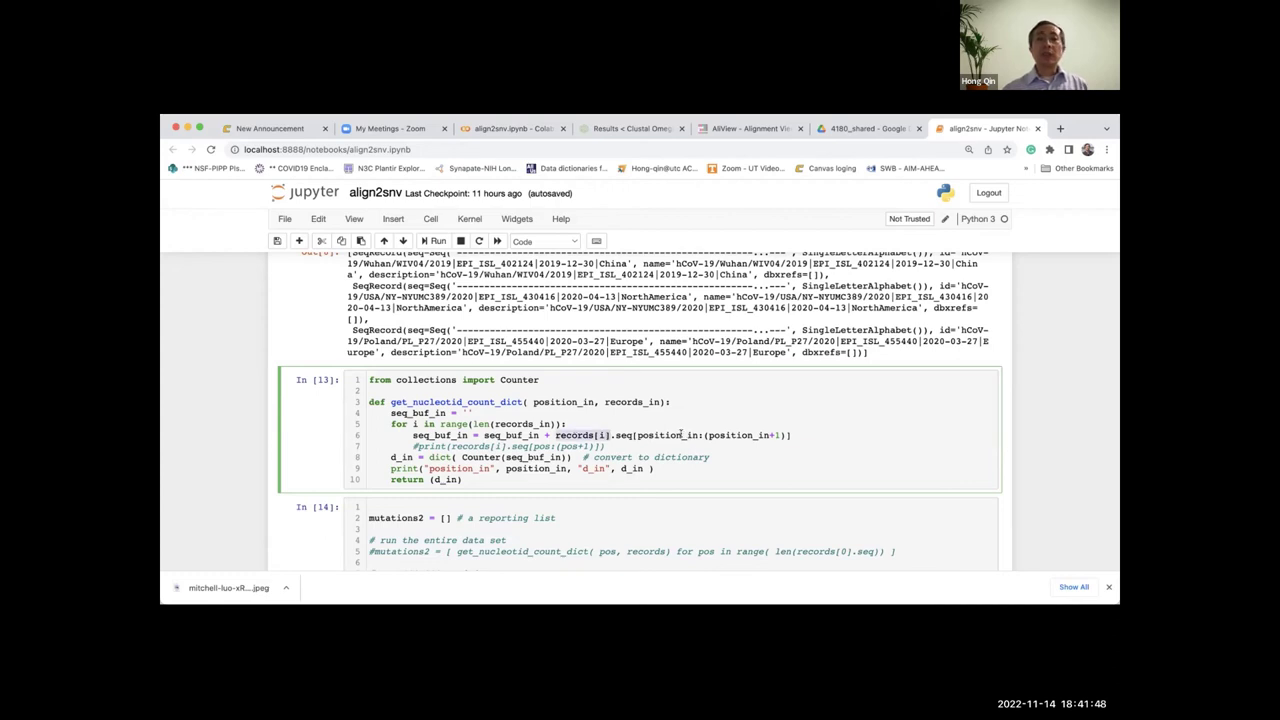
left_click(682, 435)
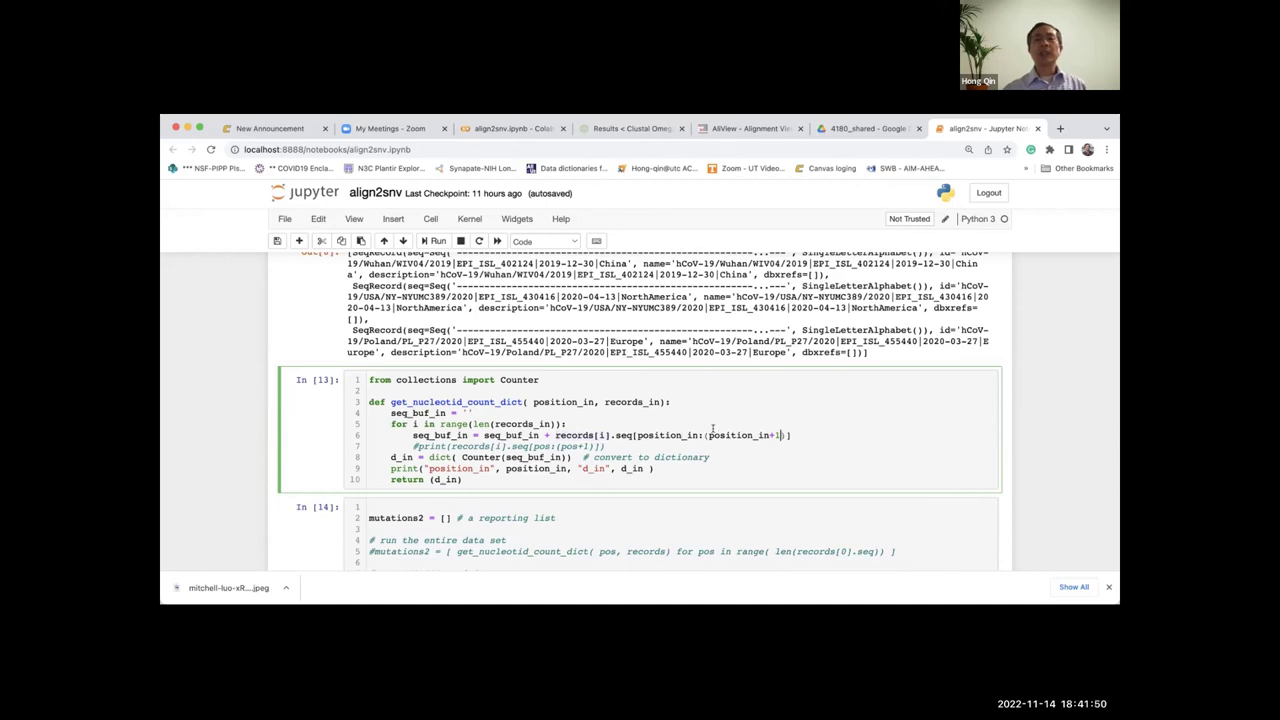
left_click_drag(779, 435, 710, 435)
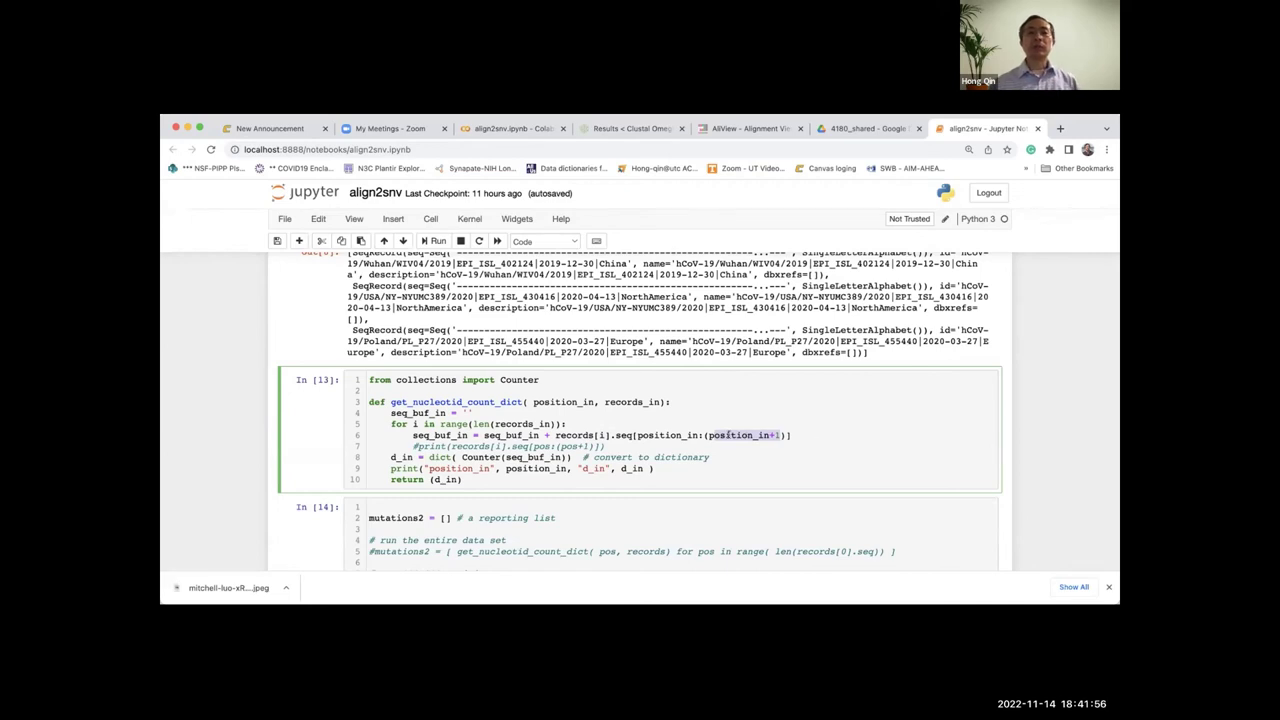
left_click(672, 435)
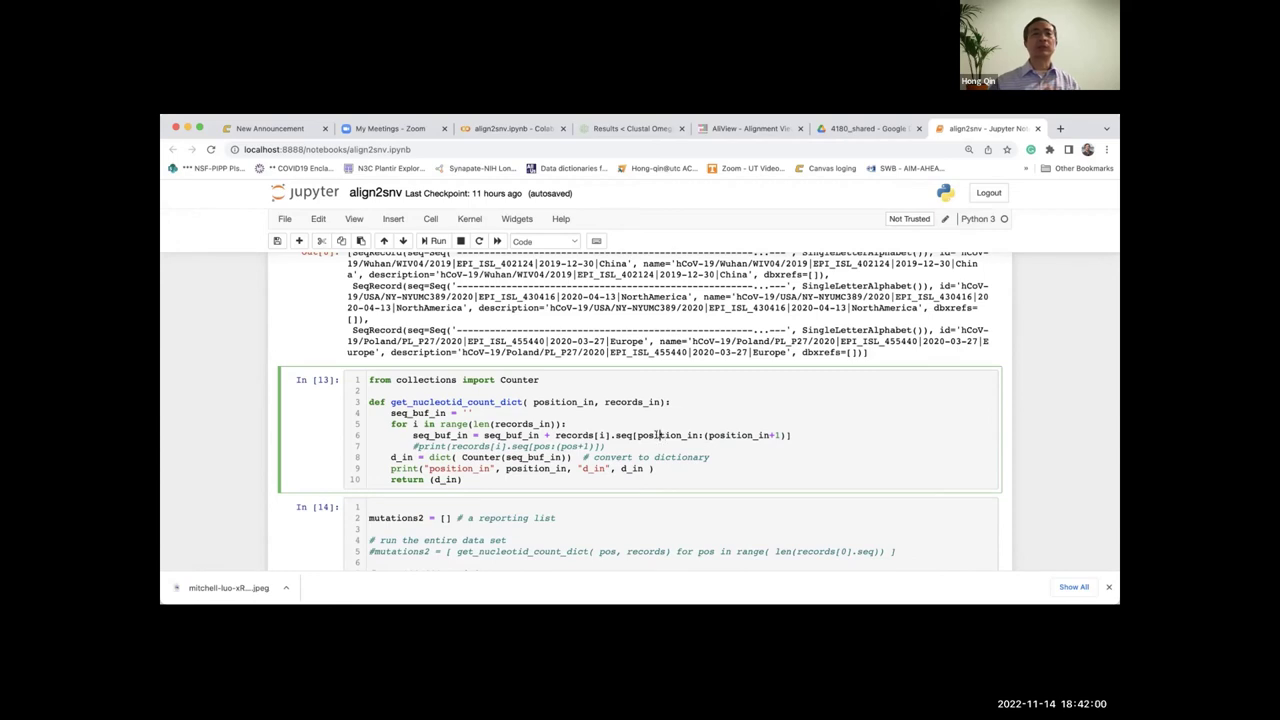
double_click(656, 435)
double_click(465, 435)
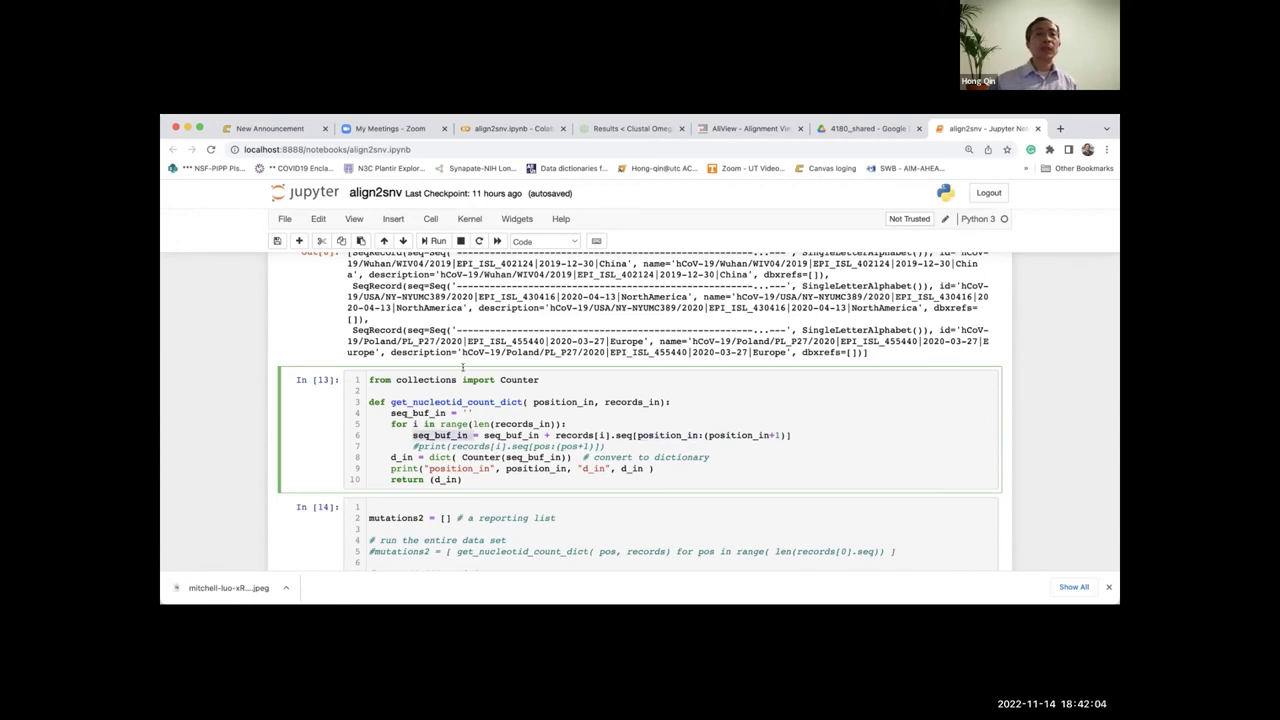
- Highlight Counter, the Counter call on seq_buf_in and its dict conversion
double_click(512, 379)
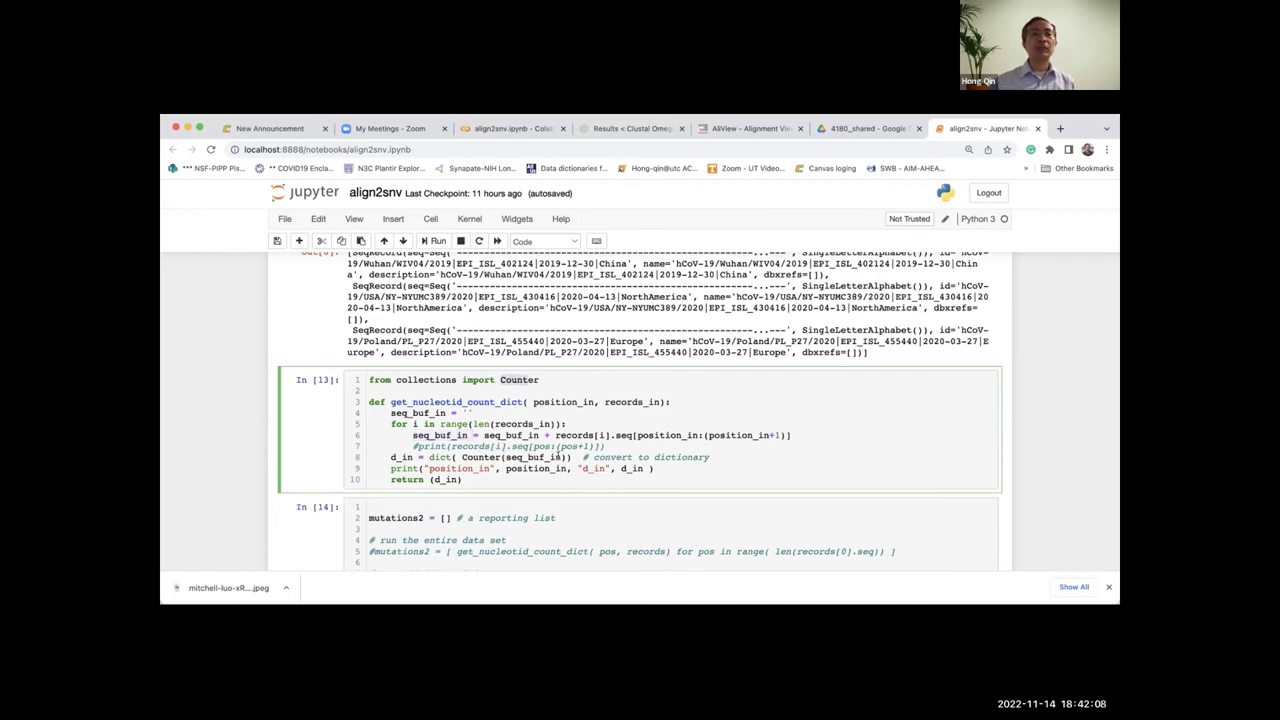
left_click_drag(565, 457, 463, 457)
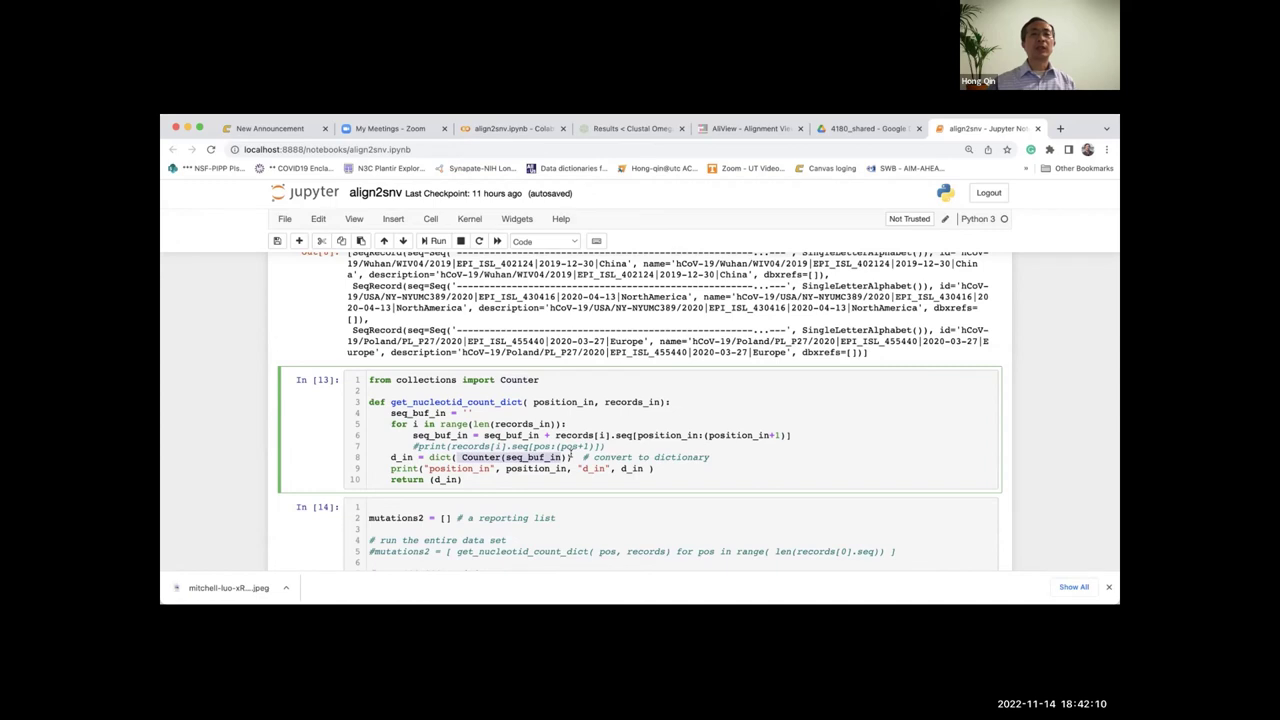
left_click_drag(572, 457, 429, 457)
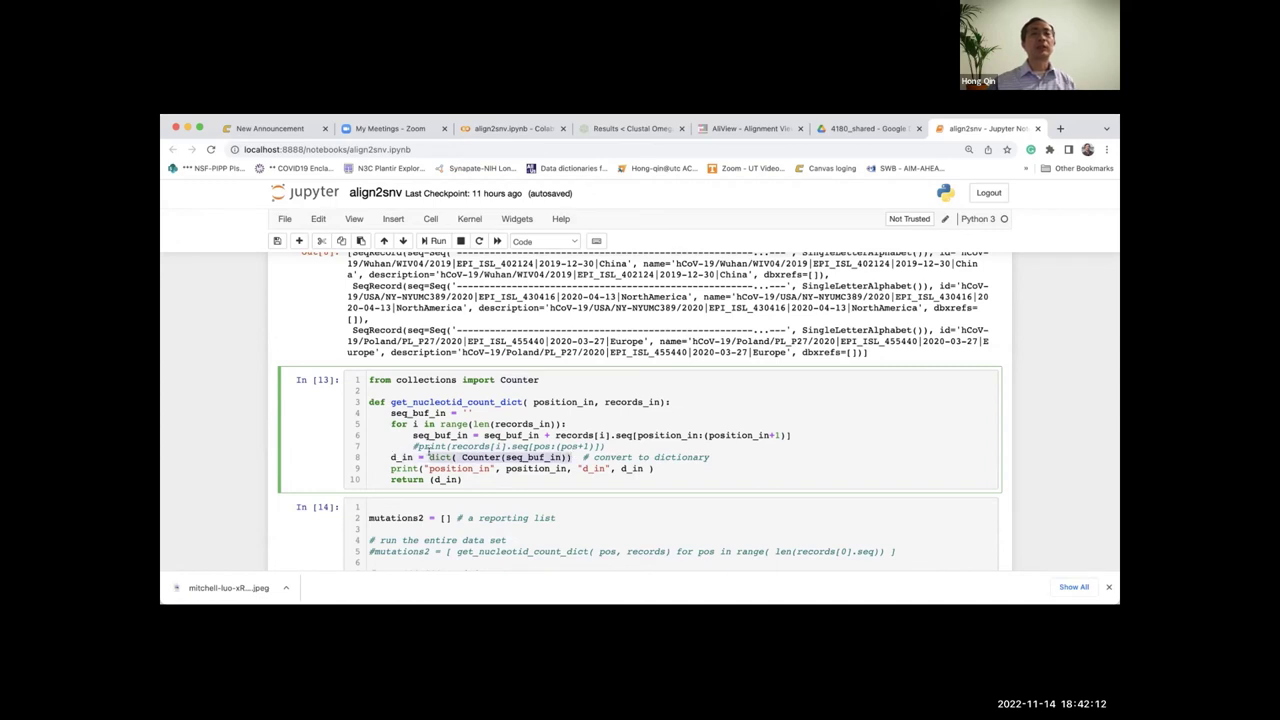
left_click(379, 382)
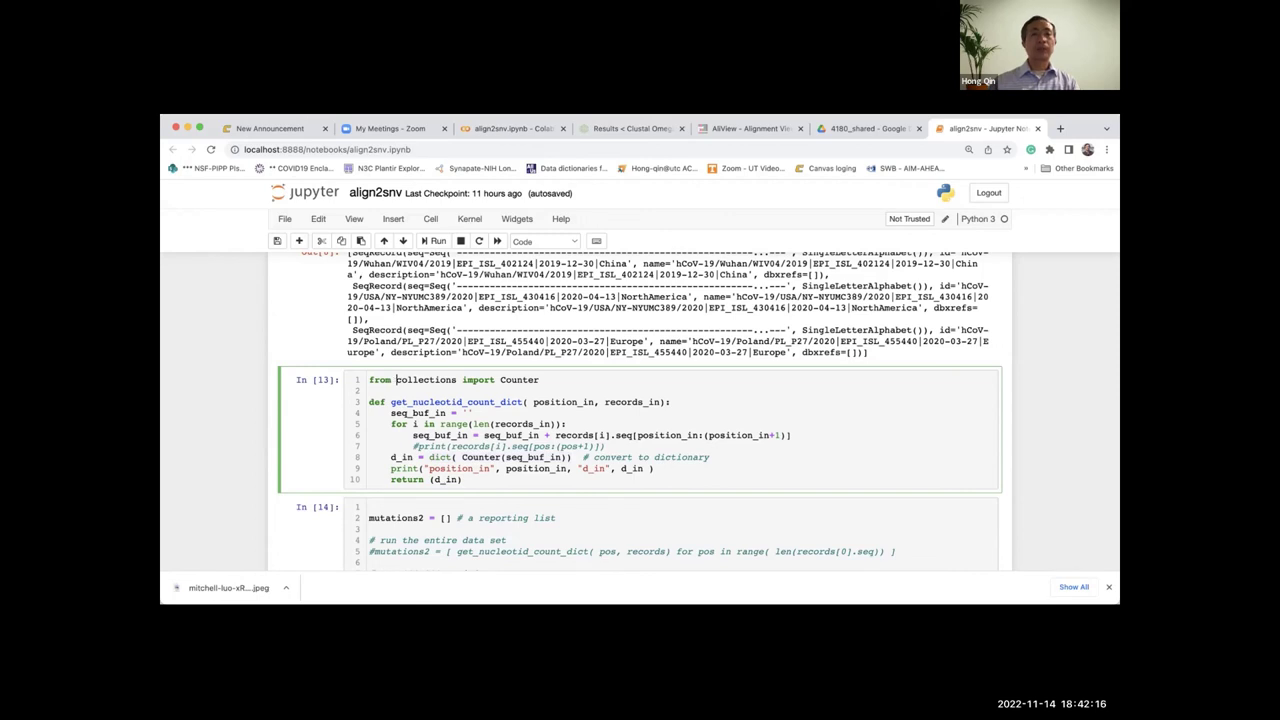
- Run the nucleotide-counting function cell and review the notebook above it
key("shift+Return")
scroll(422, 352, "up", 3)
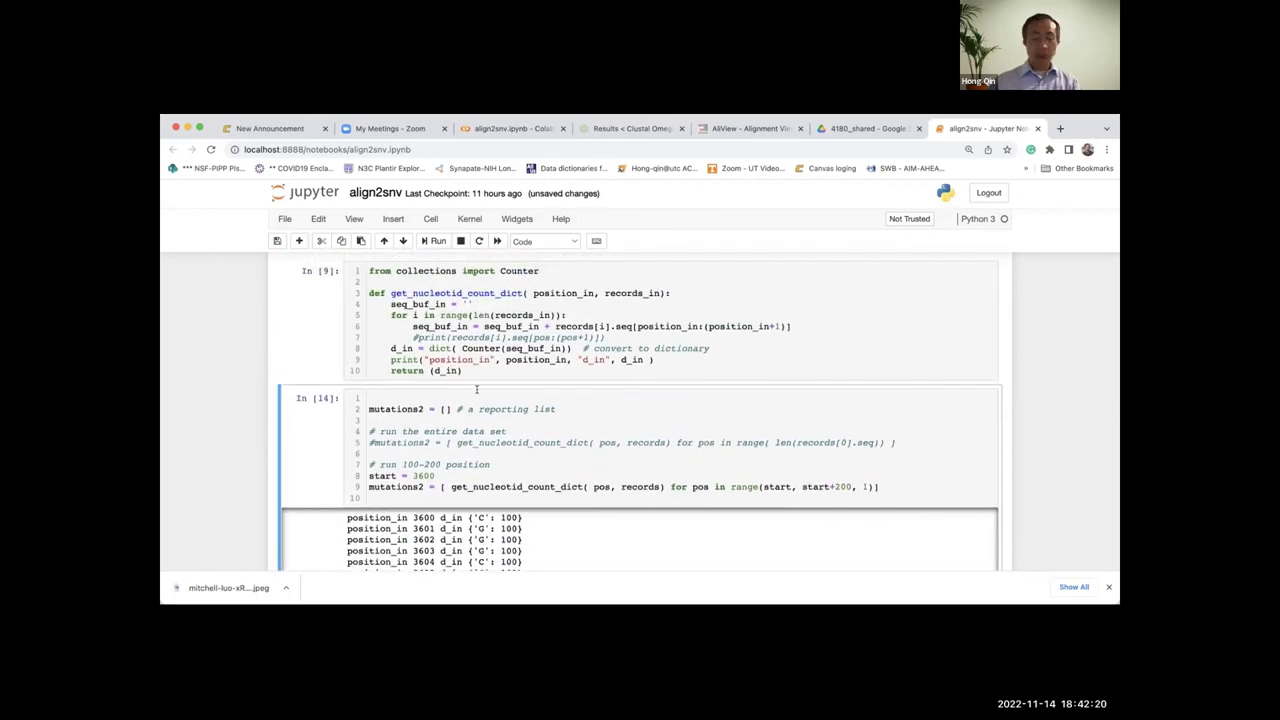
scroll(478, 392, "up", 2)
scroll(500, 437, "up", 2)
scroll(490, 436, "down", 4)
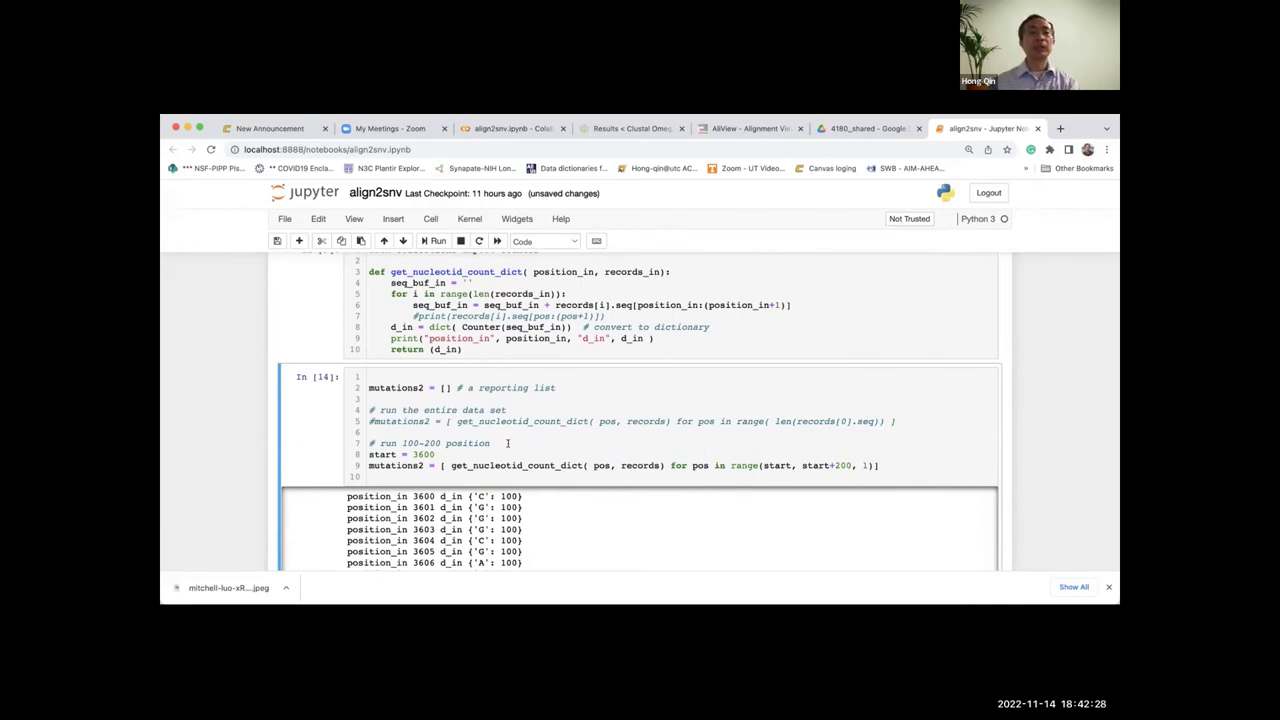
- Shorten the mutations2 range from start+200 to start+20 and highlight the start value 3600
left_click(848, 464)
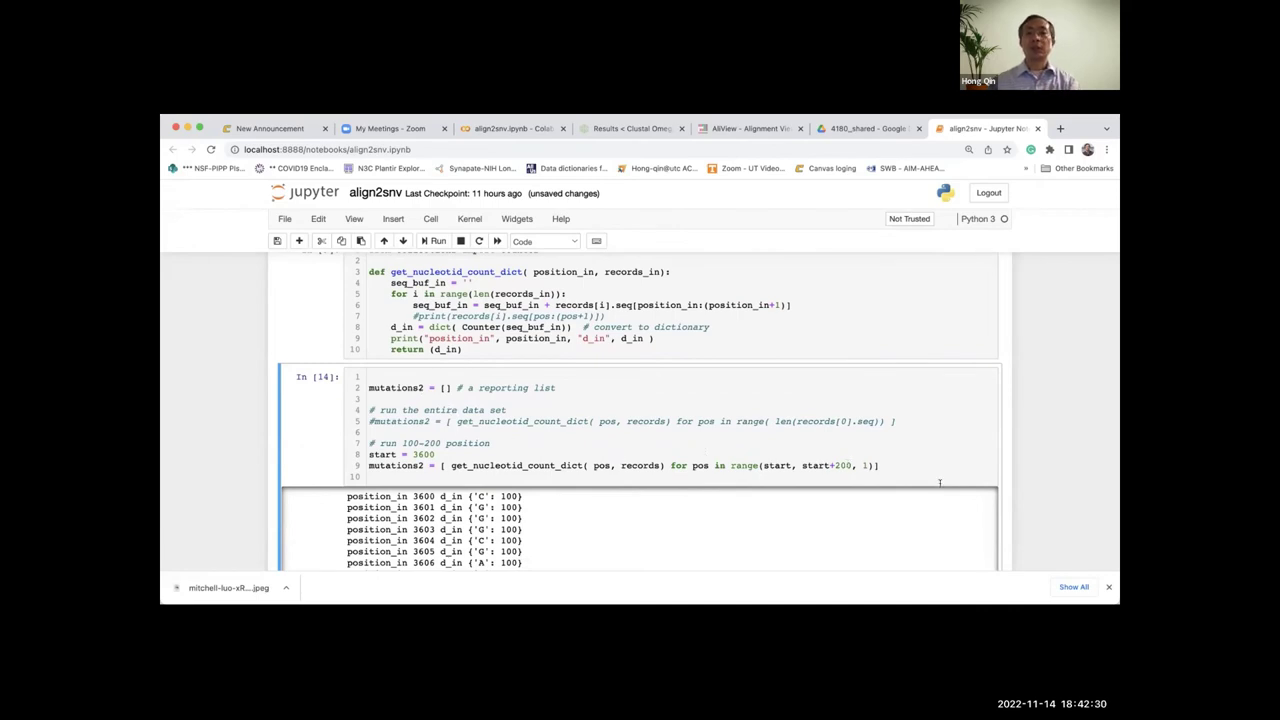
key("BackSpace")
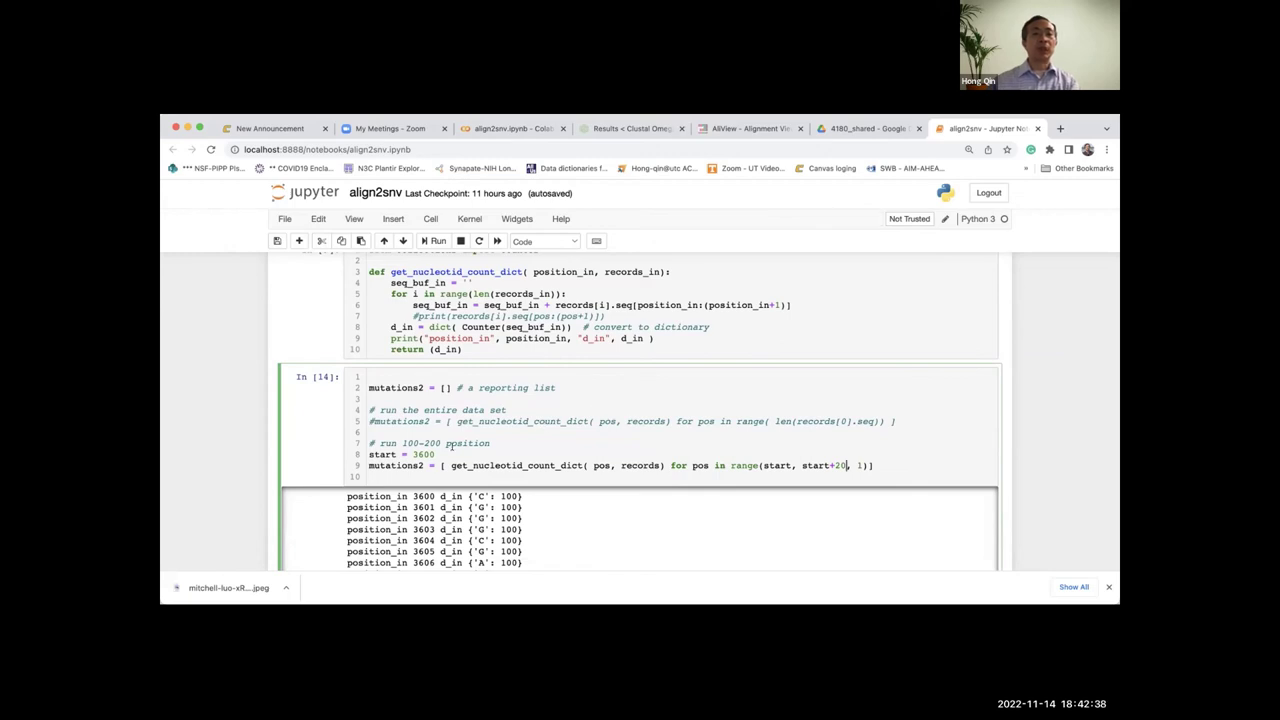
left_click_drag(438, 454, 411, 453)
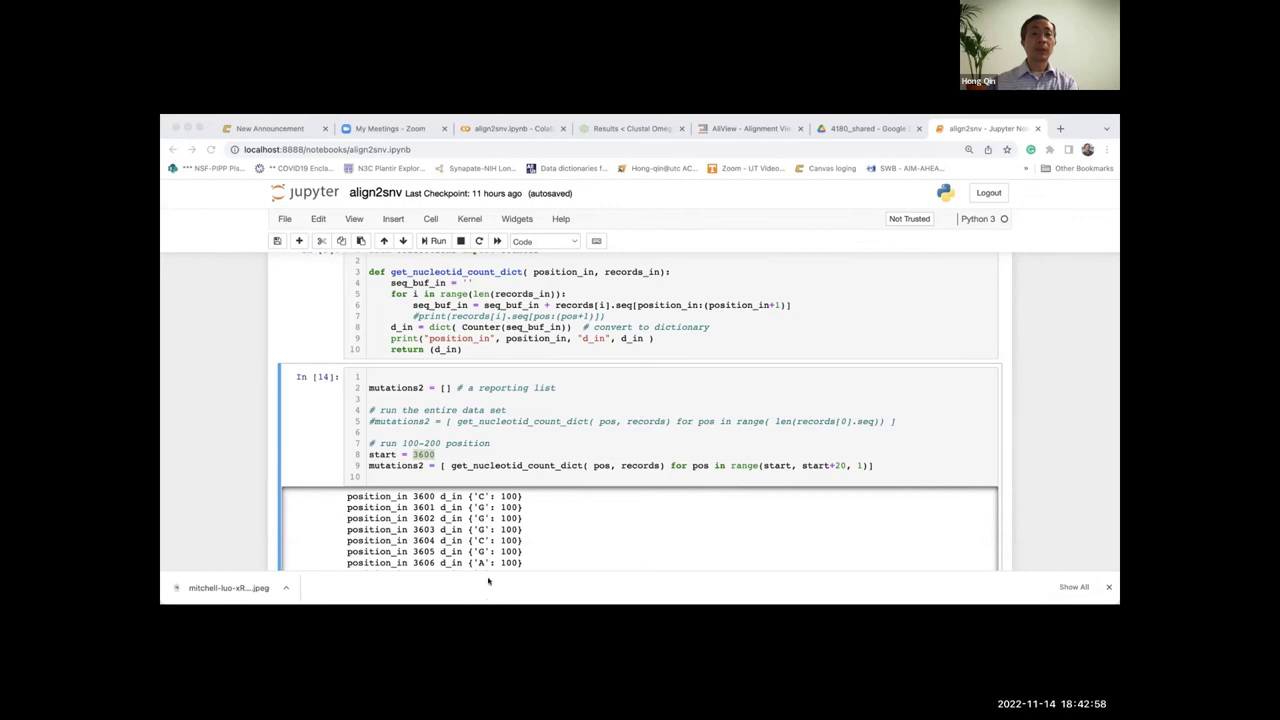
- Compare alignment columns 3600–3720 in AliView, then return to the notebook
key("super+Tab")
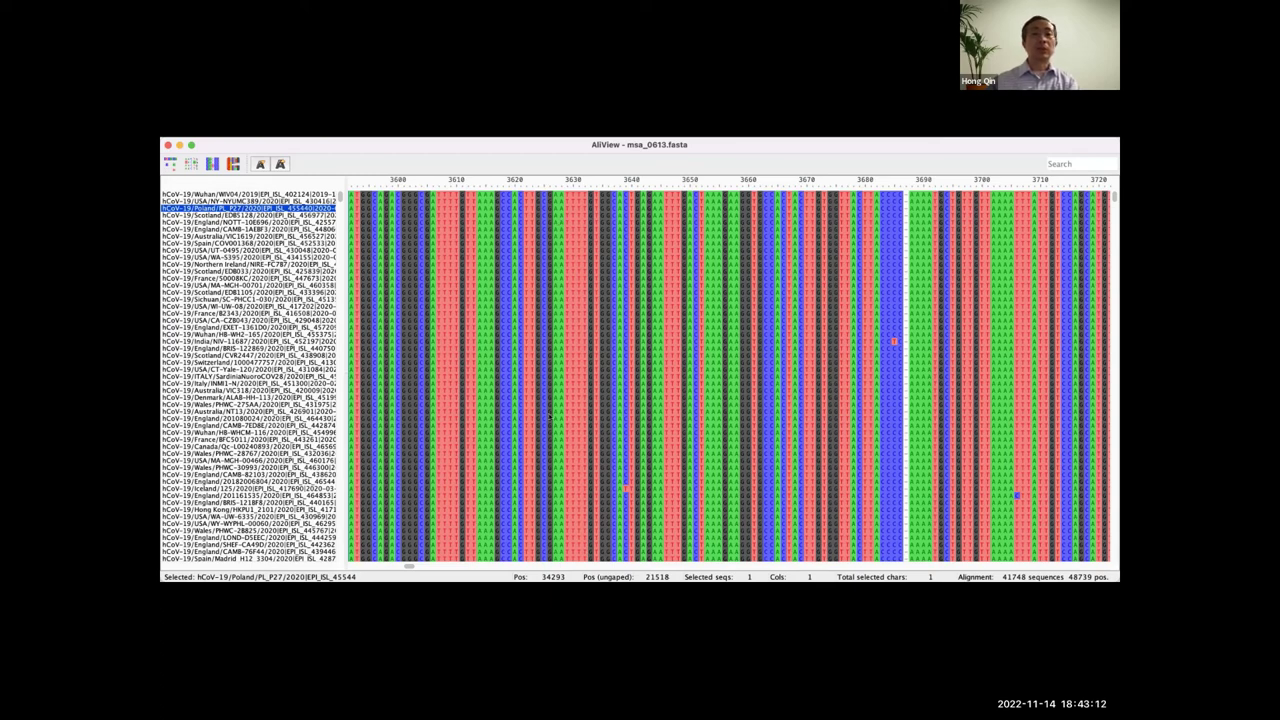
key("super+Tab")
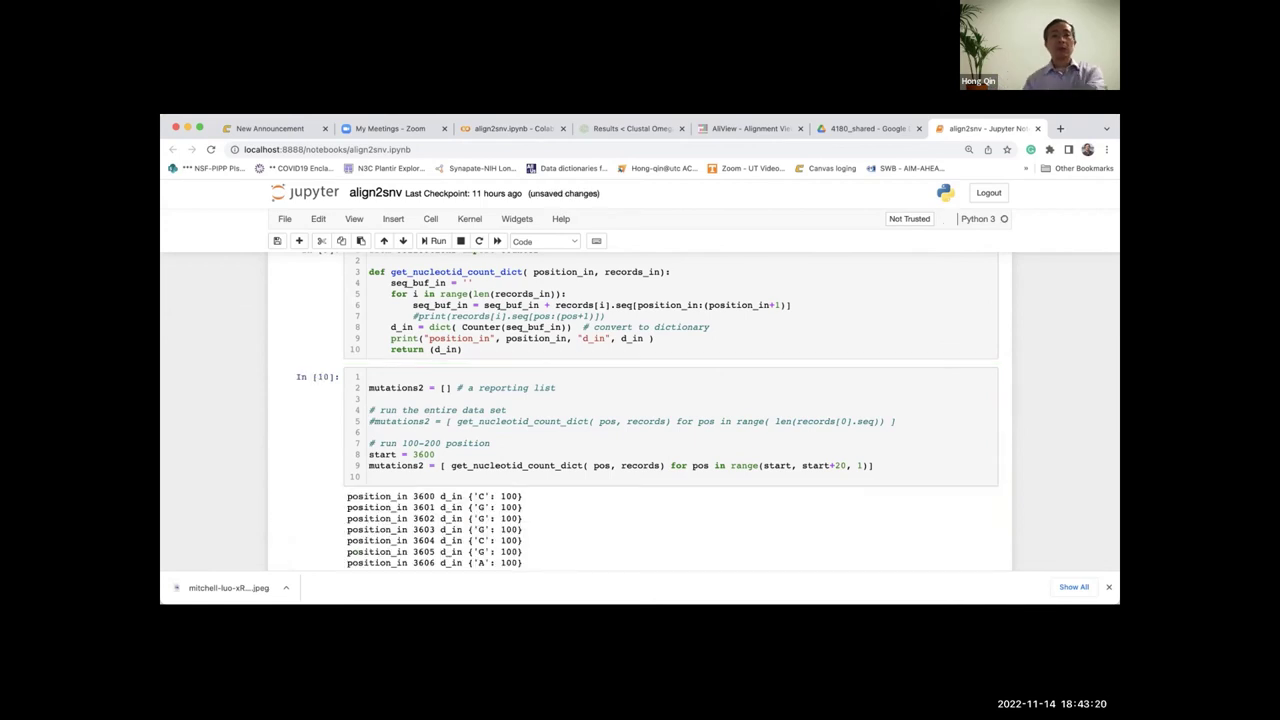
- Scroll to the counts for positions 3600–3614 and bring AliView up beside them
scroll(561, 484, "down", 3)
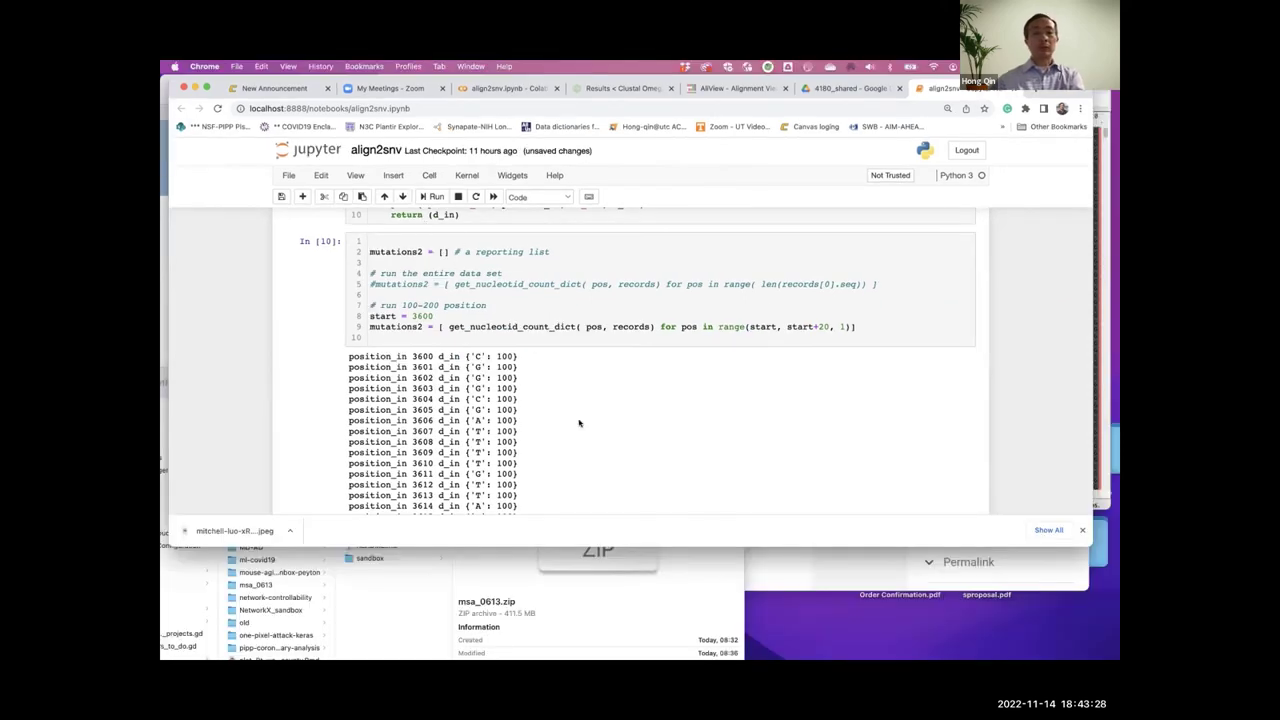
key("super+Tab")
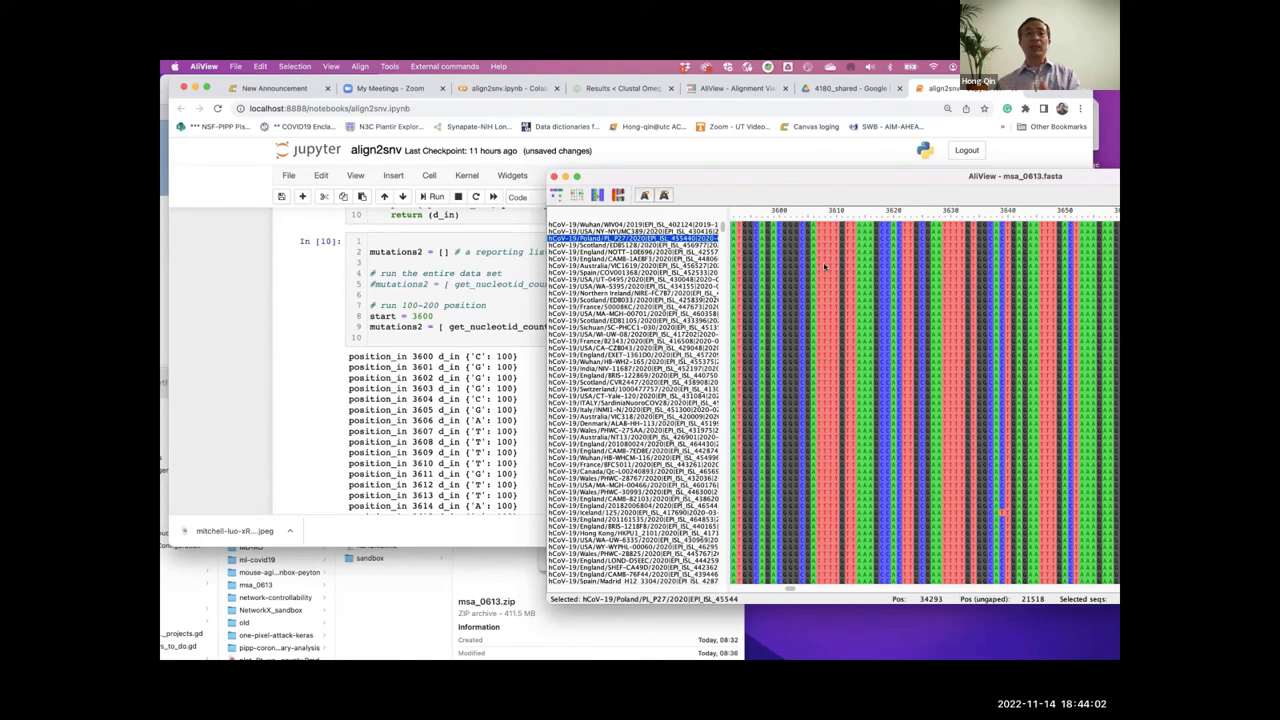
- Select the mutations2 output for positions 3600–3619 in the notebook
left_click(523, 379)
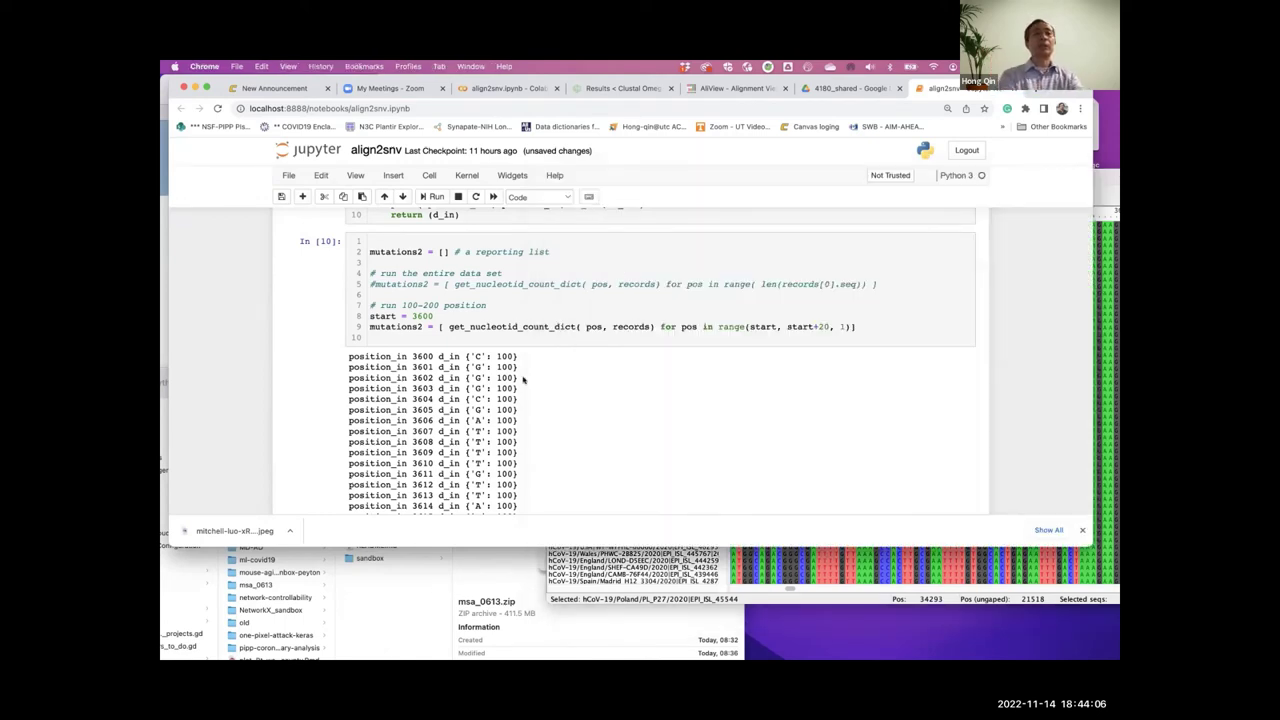
scroll(520, 403, "down", 3)
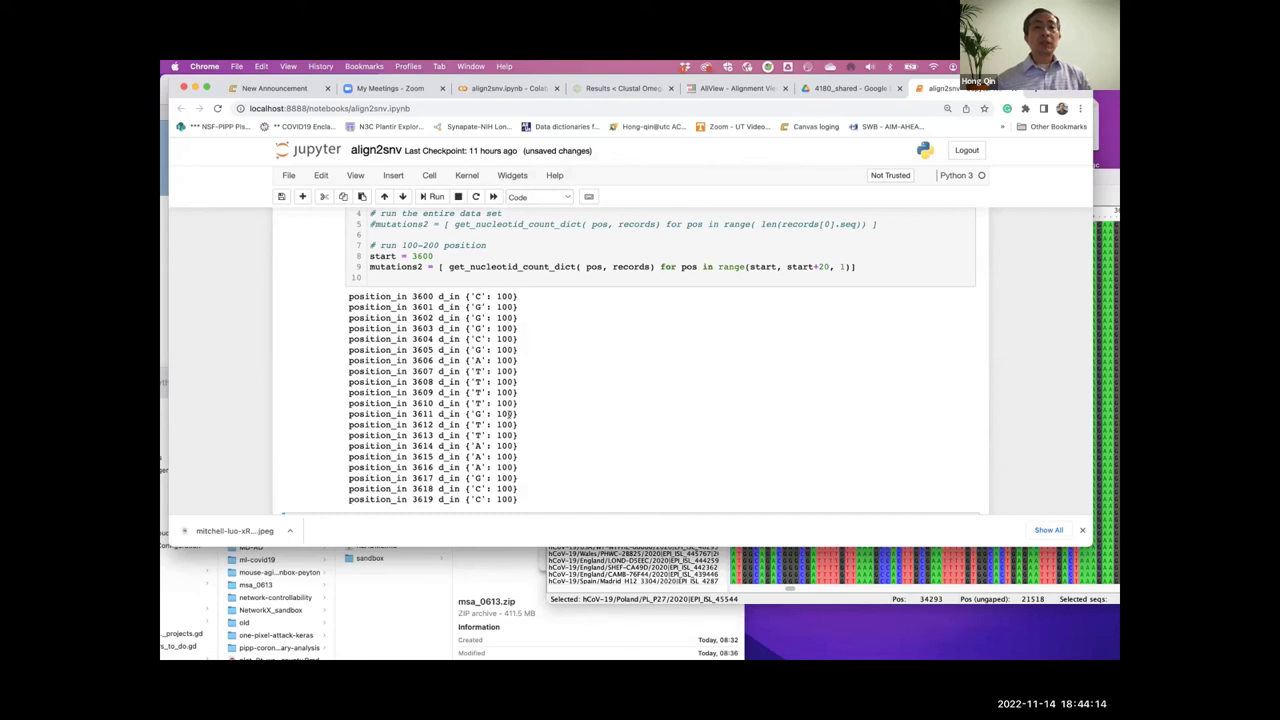
scroll(523, 475, "down", 1)
left_click_drag(522, 473, 347, 268)
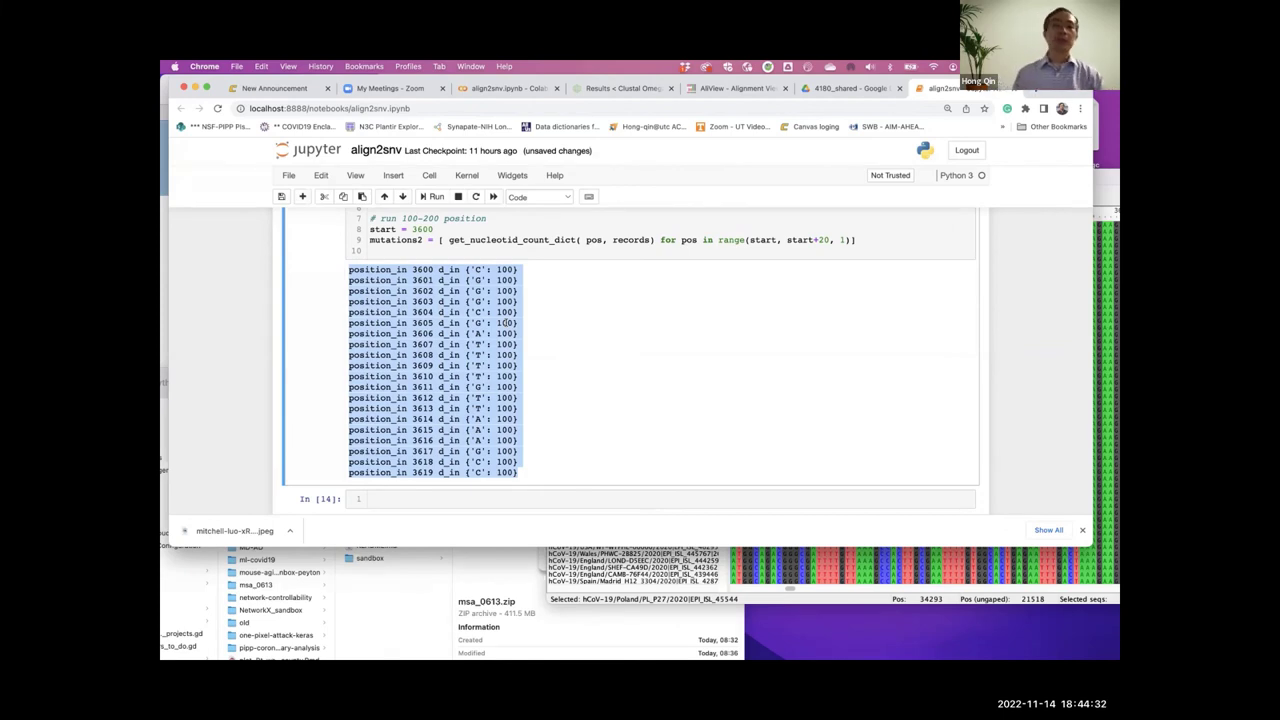
- Compare those positions against the AliView alignment, then return to the notebook
left_click(822, 561)
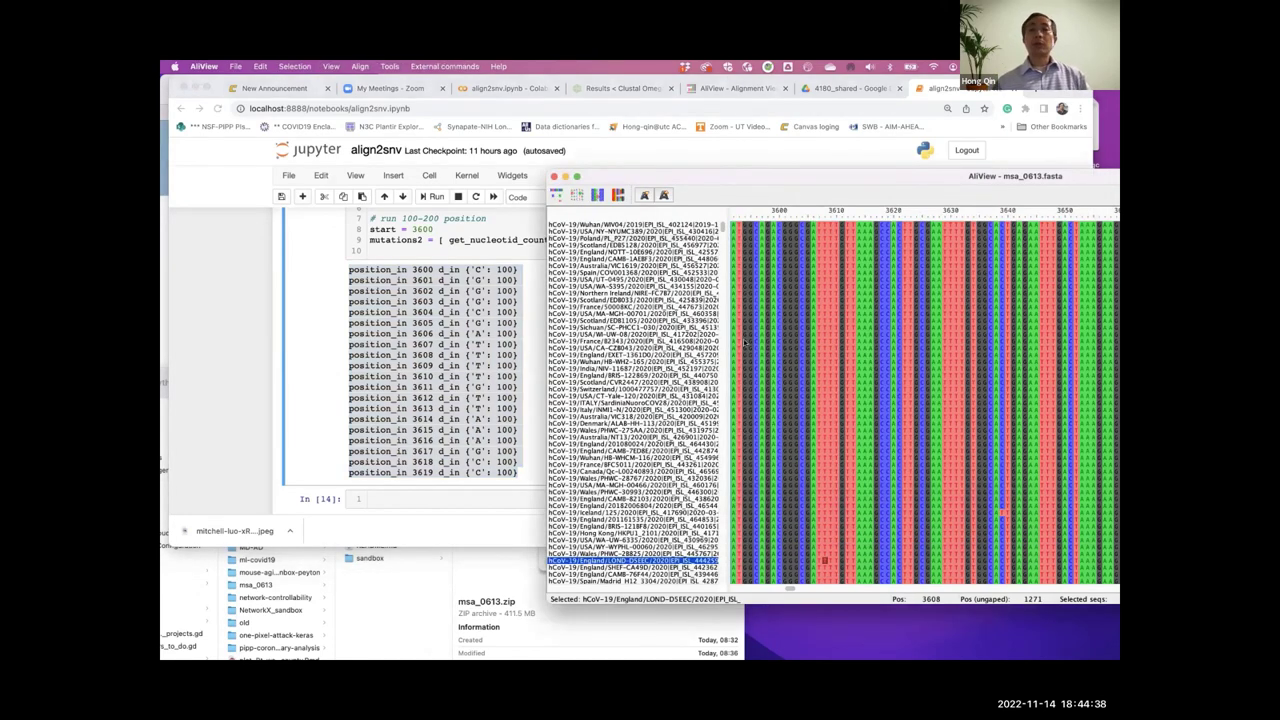
scroll(745, 353, "down", 5)
scroll(745, 353, "right", 2)
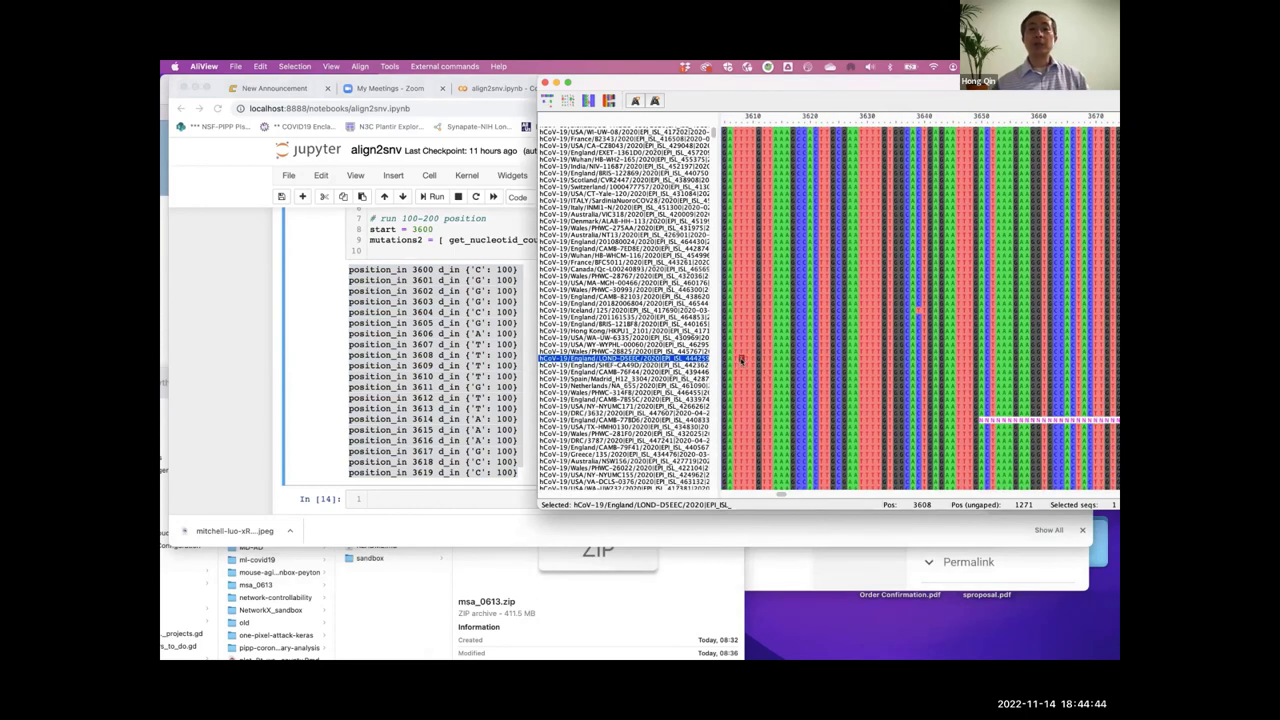
left_click(502, 246)
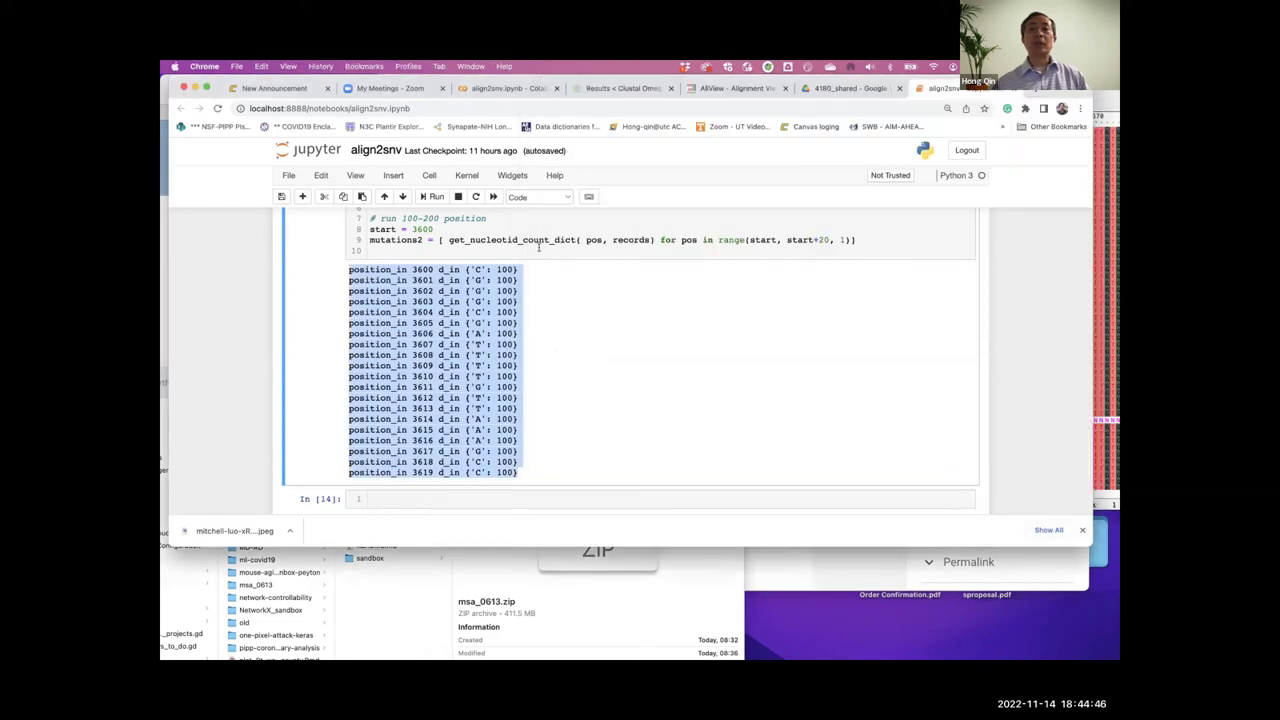
- Keep the mutations2 range at start+20 positions
left_click(826, 240)
type("0")
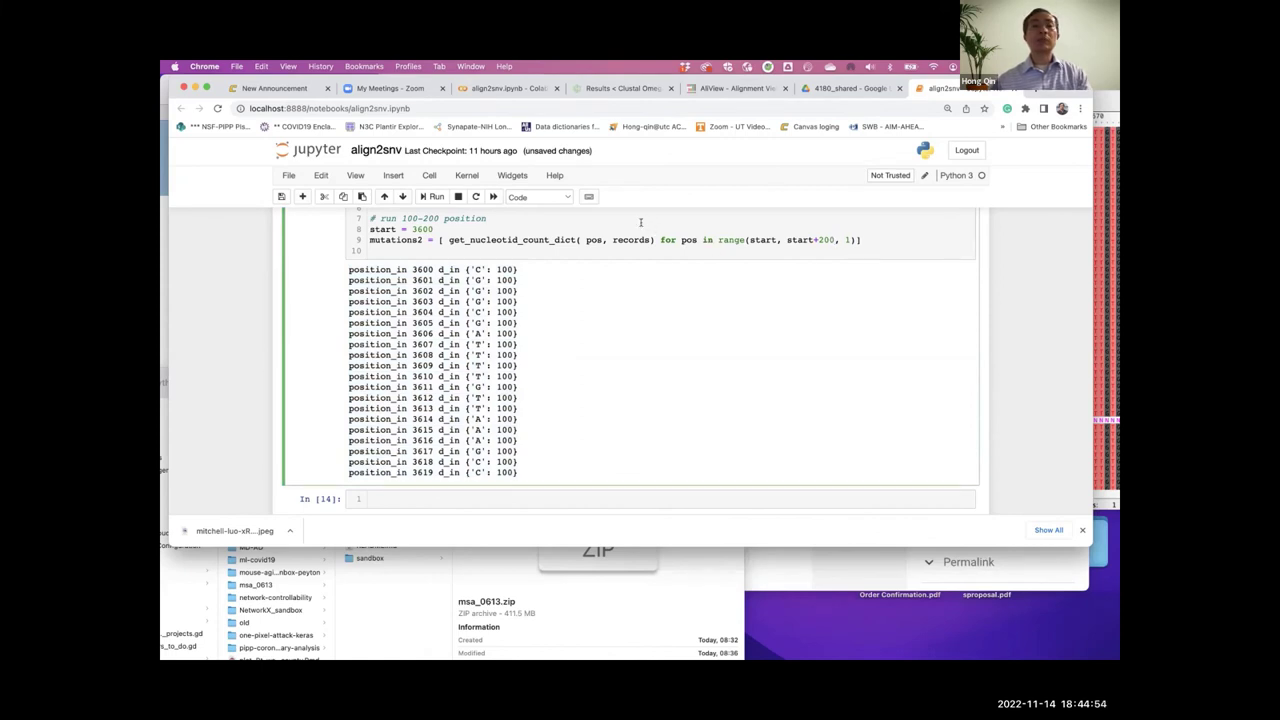
scroll(640, 222, "up", 1)
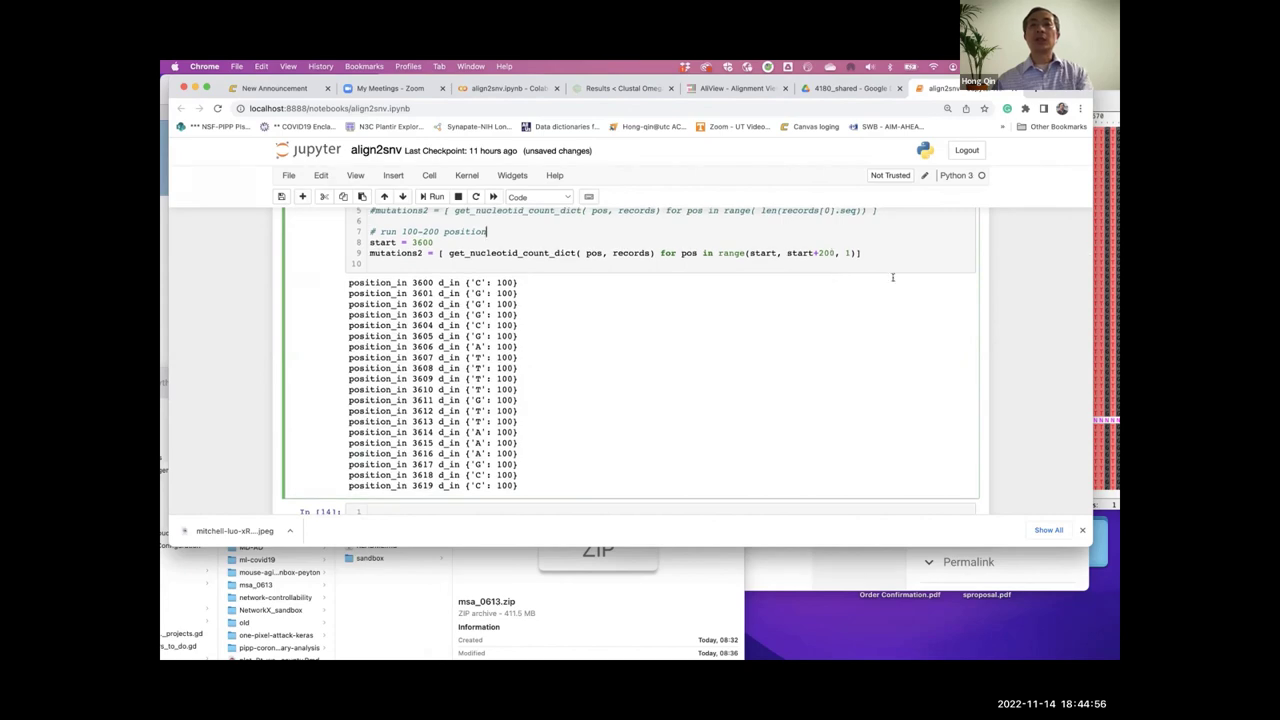
left_click(833, 253)
key("BackSpace")
scroll(705, 300, "up", 5)
scroll(705, 300, "up", 15)
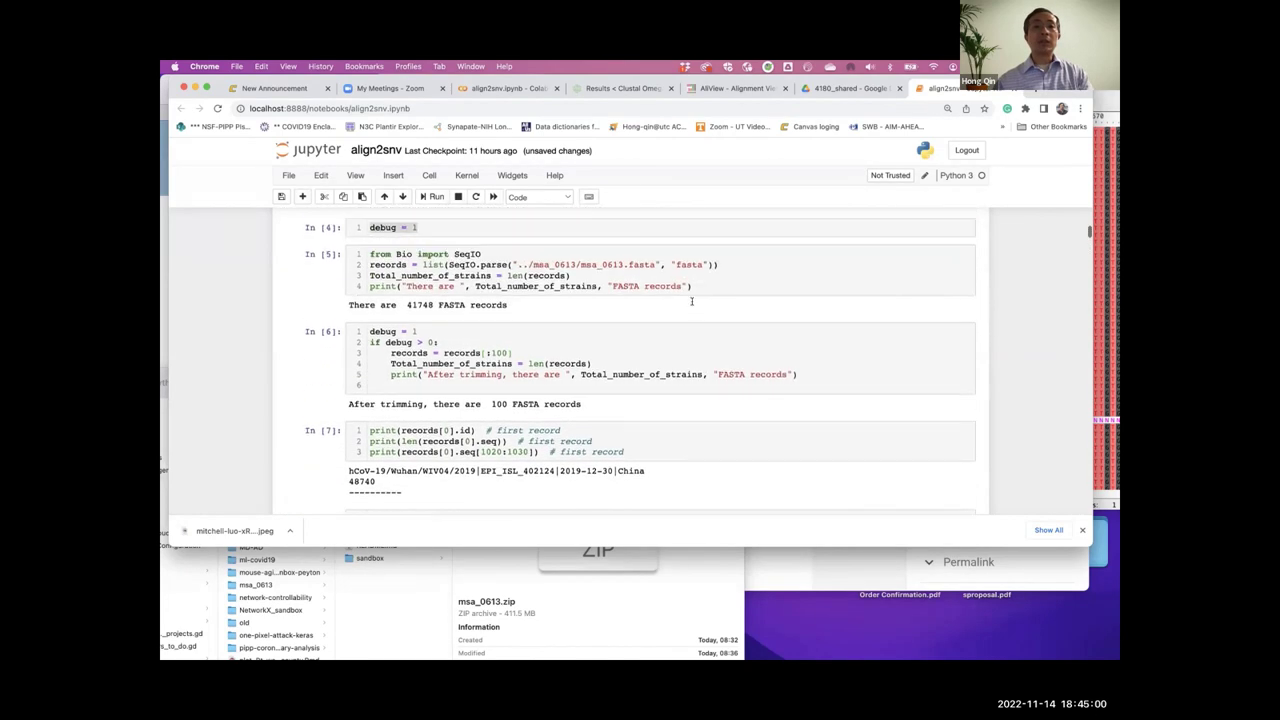
- Change the record-trimming count from 100 to 500 and run that cell
left_click(495, 352)
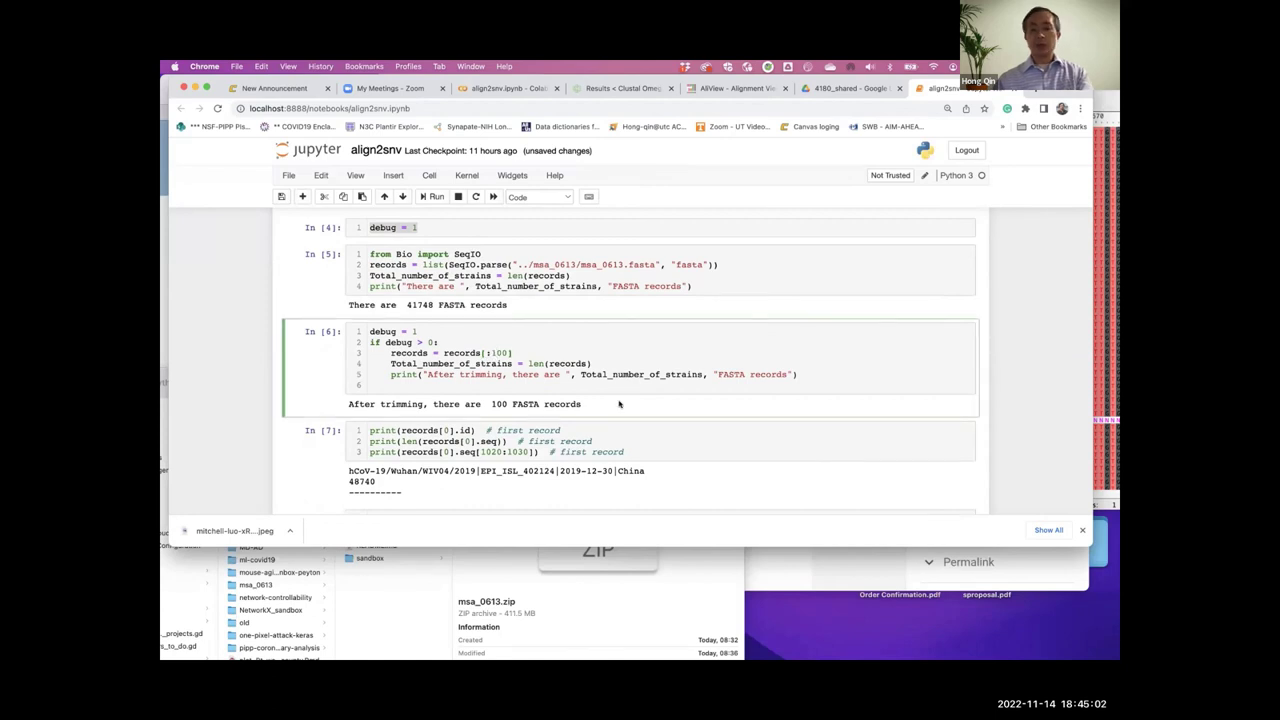
left_click(494, 352)
key("BackSpace")
type("5")
left_click(539, 340)
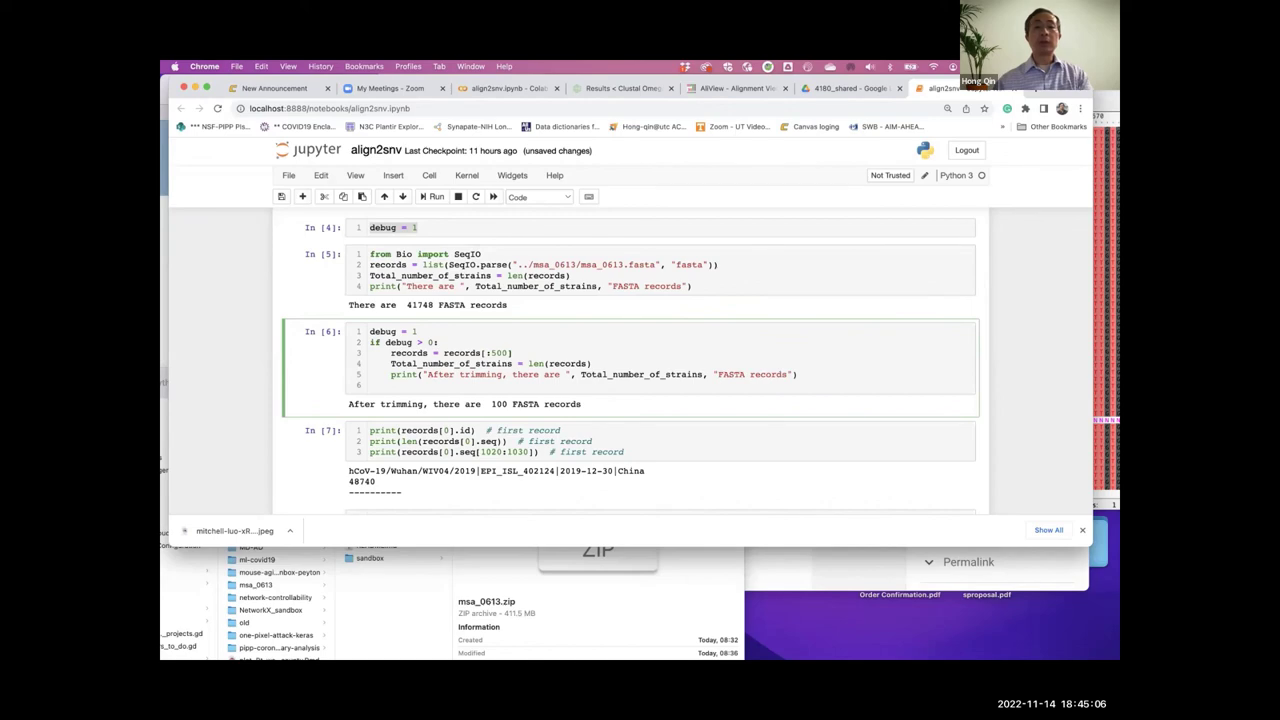
key("shift+Return")
- Rerun the FASTA-loading and trimming cells so 500 records are kept
scroll(620, 372, "down", 5)
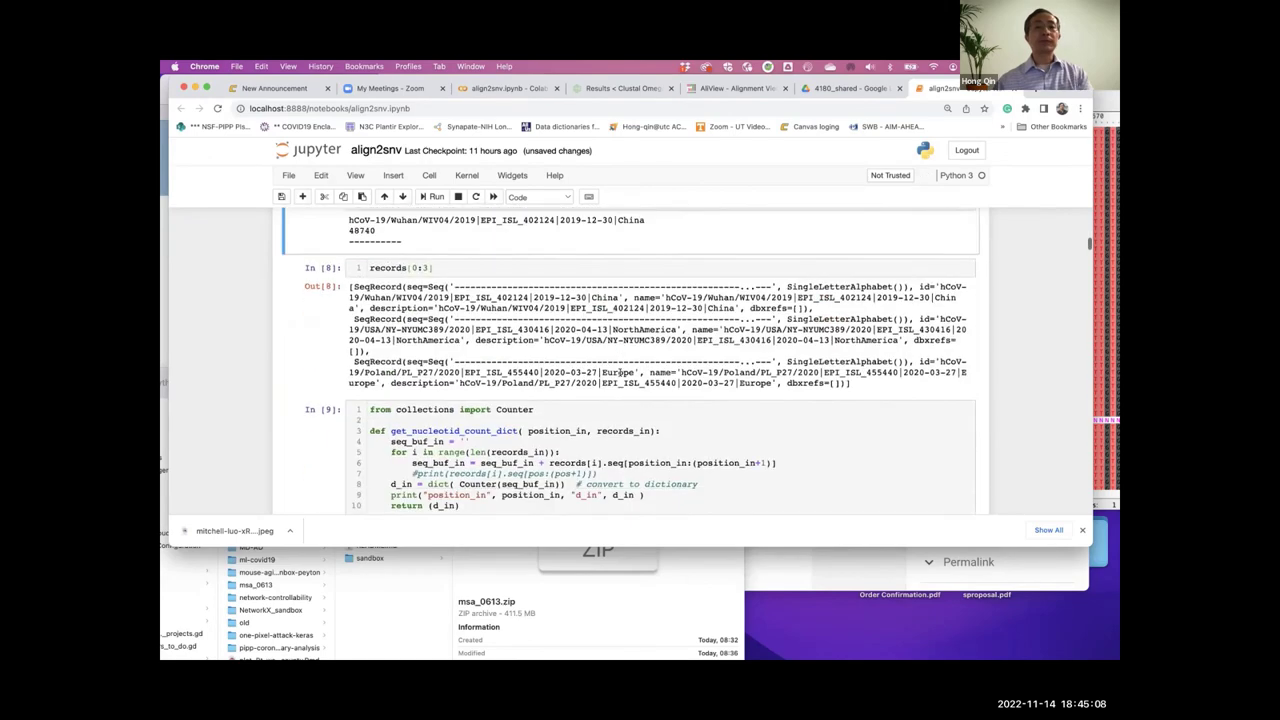
scroll(620, 372, "up", 10)
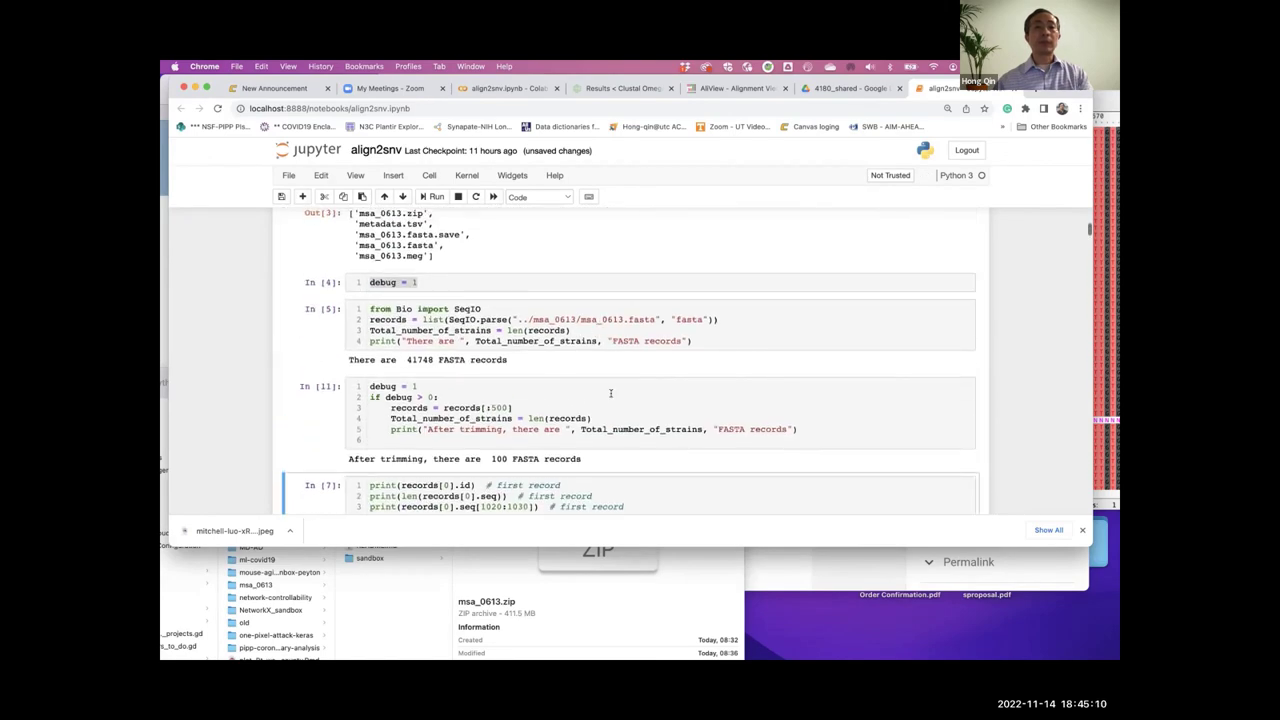
left_click(595, 308)
scroll(594, 307, "down", 2)
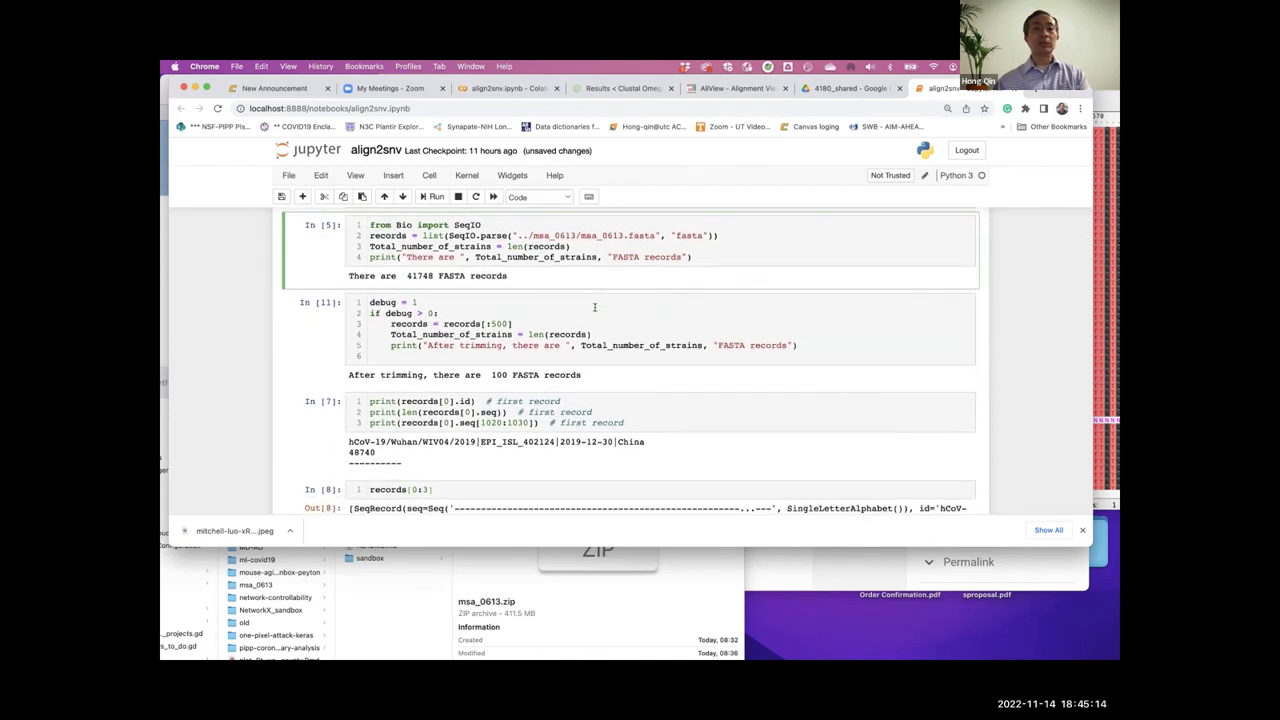
scroll(580, 290, "up", 2)
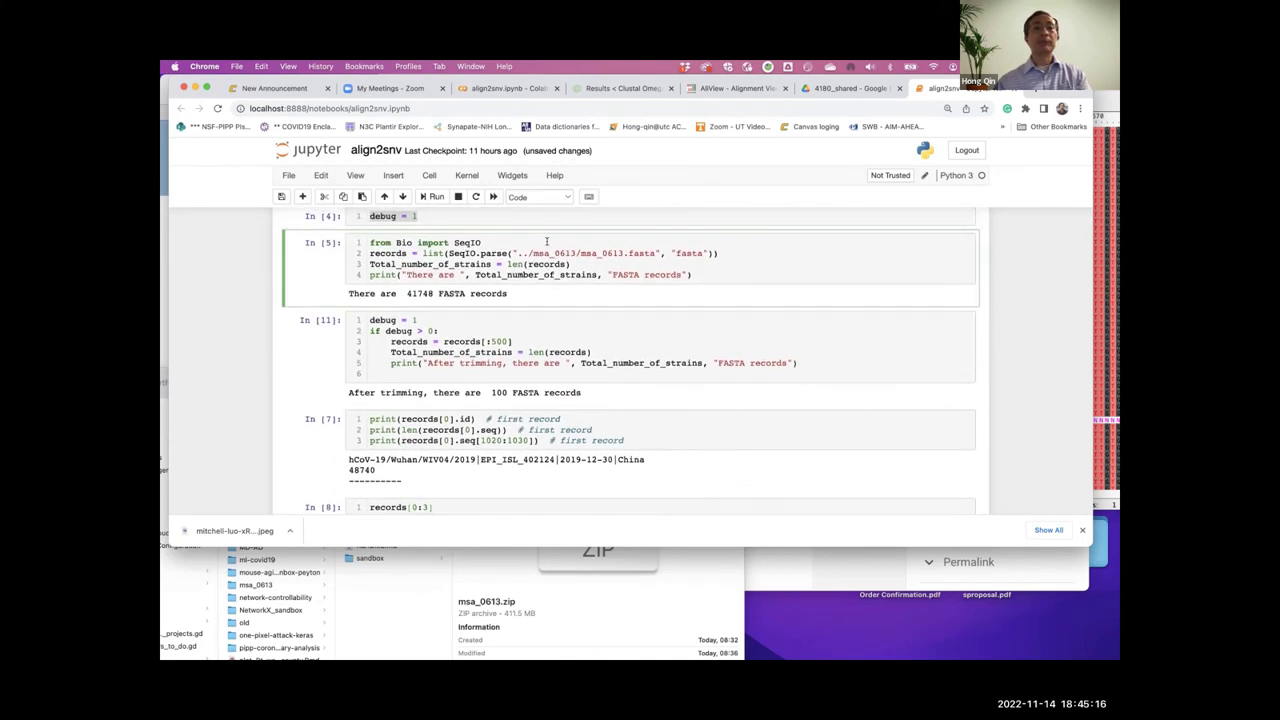
key("shift+Return")
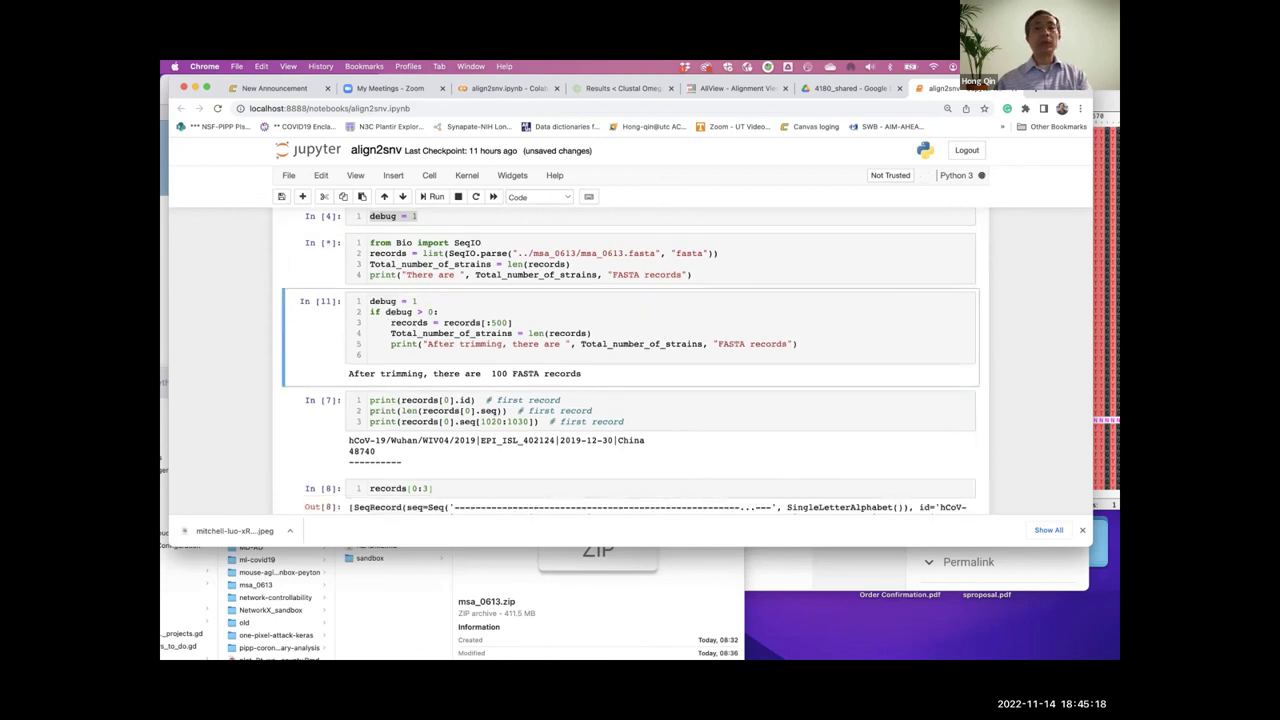
key("shift+Return")
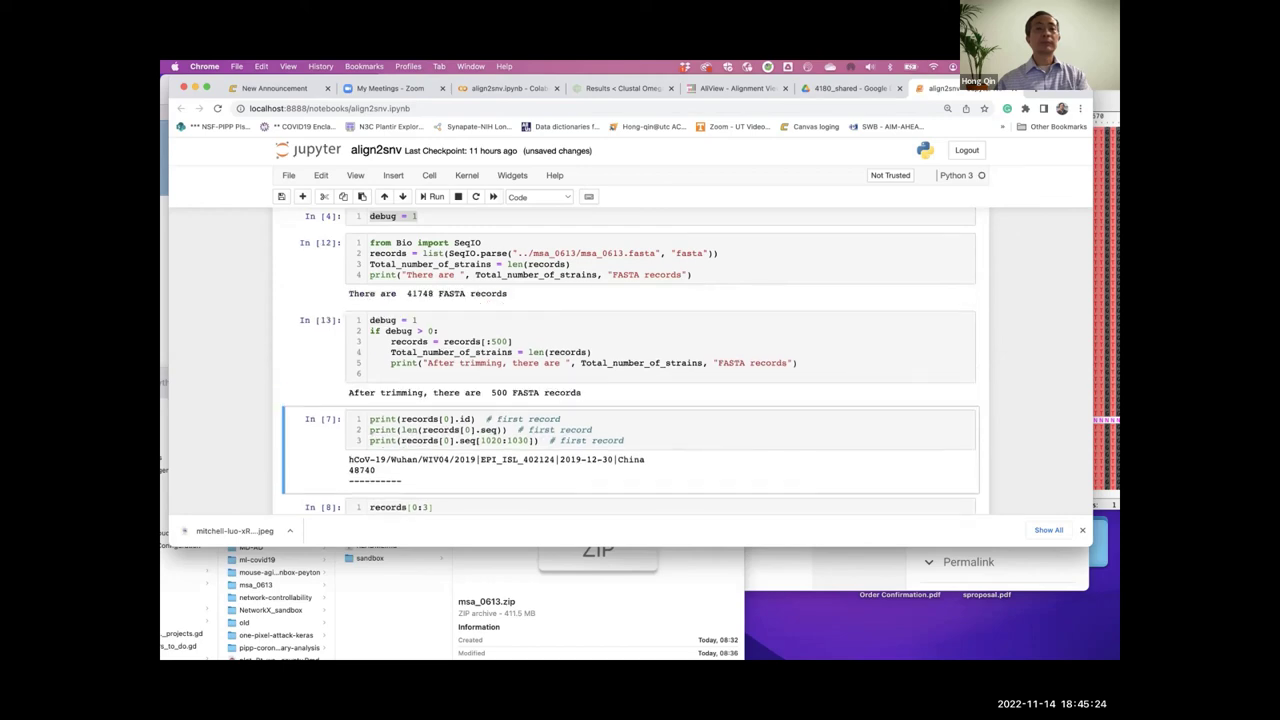
scroll(609, 357, "down", 1)
scroll(609, 357, "down", 15)
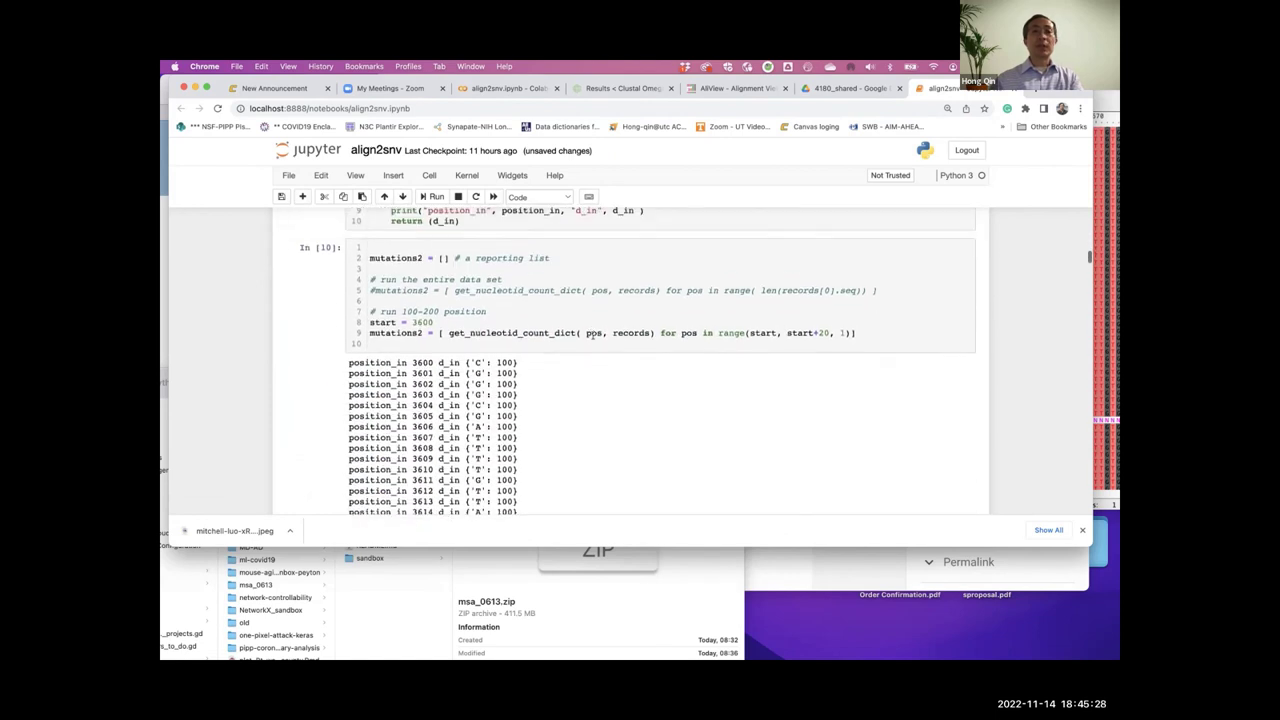
- Rerun the mutations2 counting cell on all 500 sequences
scroll(568, 324, "up", 2)
left_click(568, 324)
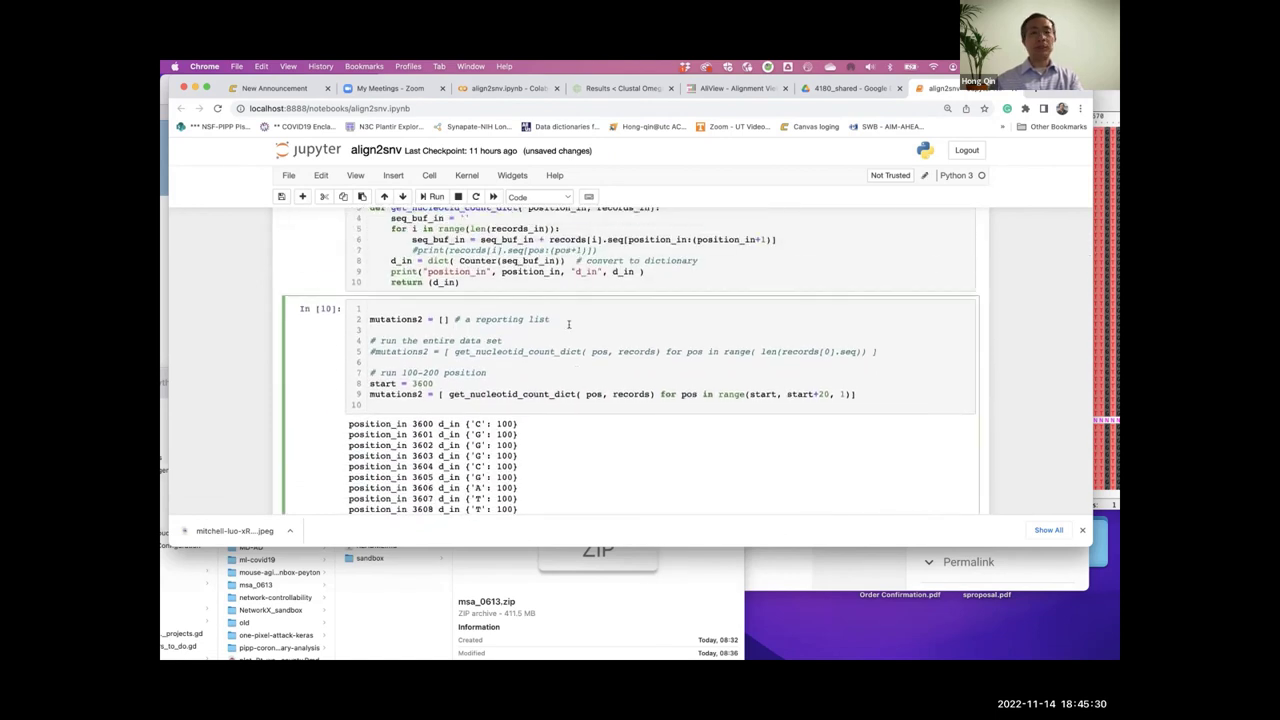
key("shift+Return")
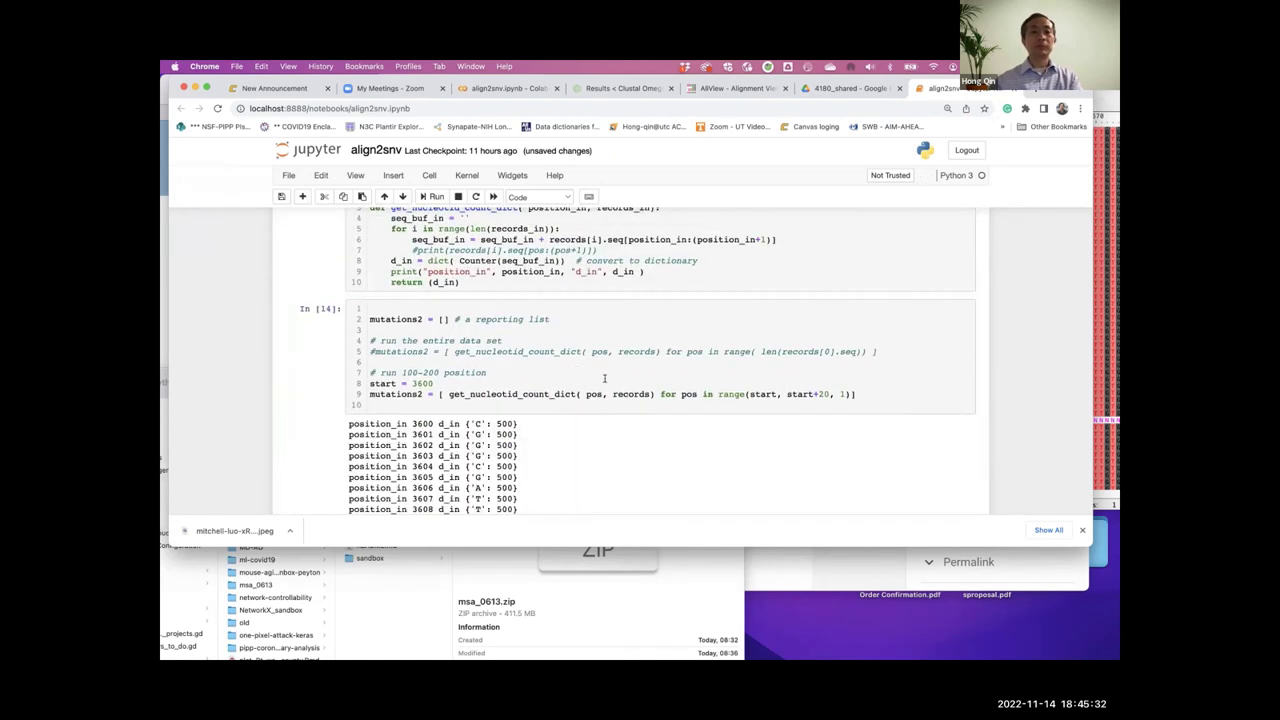
scroll(604, 378, "down", 5)
scroll(605, 380, "up", 1)
scroll(605, 380, "up", 1)
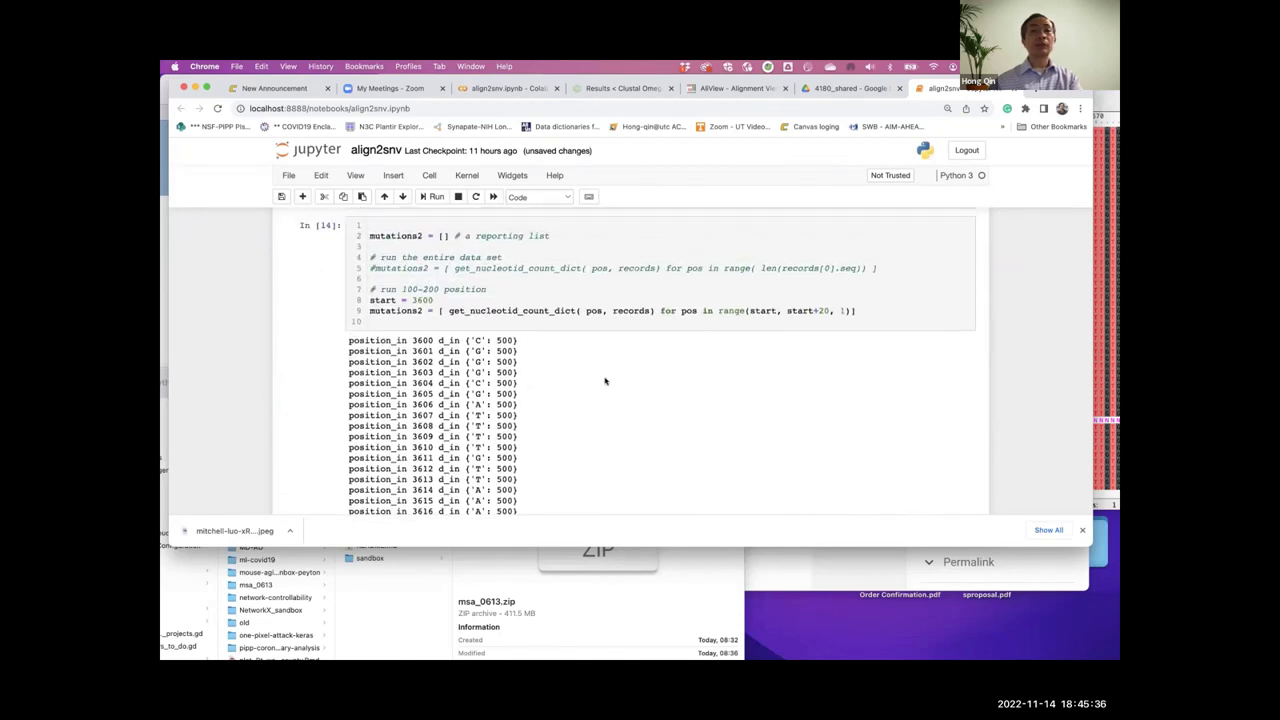
scroll(605, 380, "up", 1)
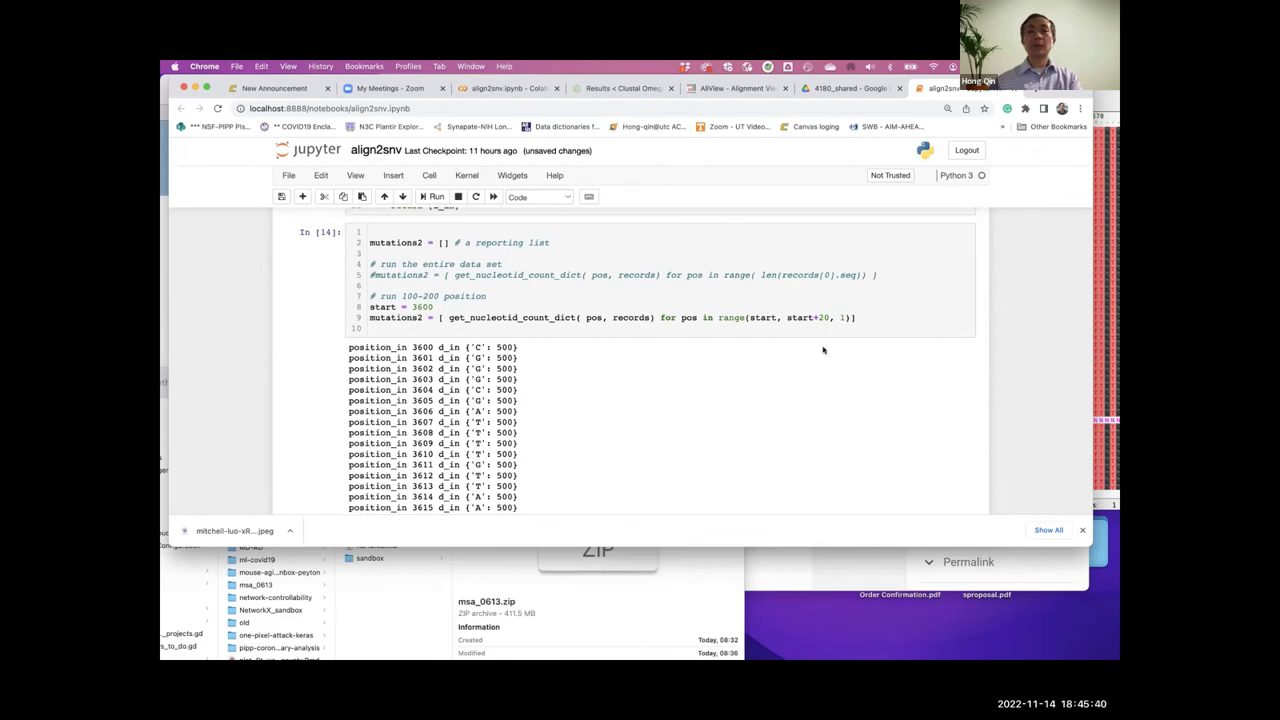
- Scroll the AliView alignment to around column 3640
key("super+Tab")
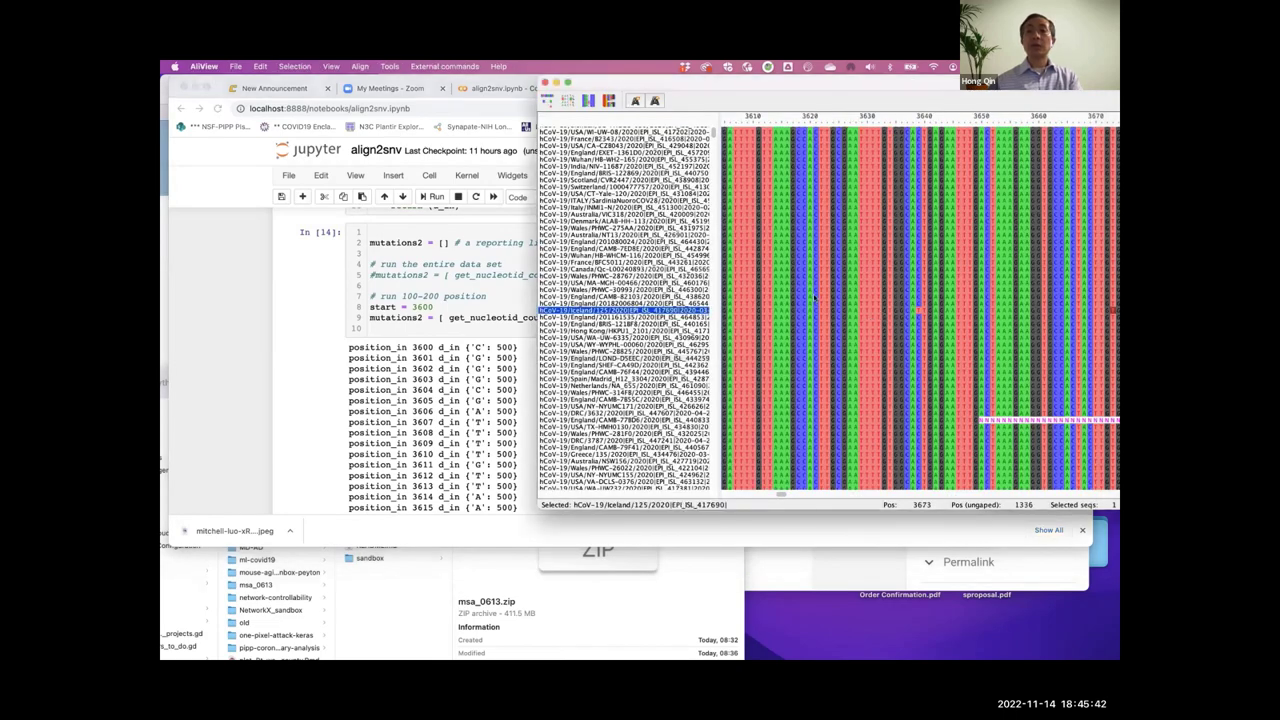
scroll(802, 276, "up", 5)
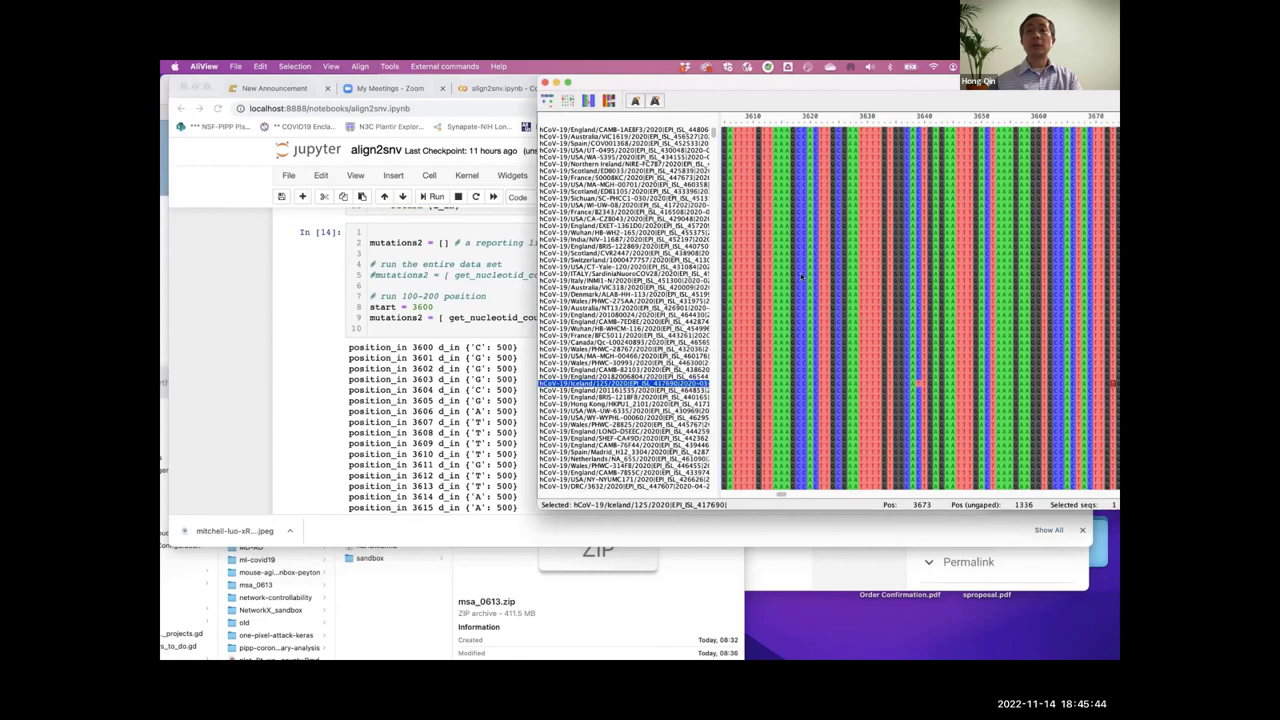
scroll(802, 276, "down", 7)
scroll(802, 276, "right", 3)
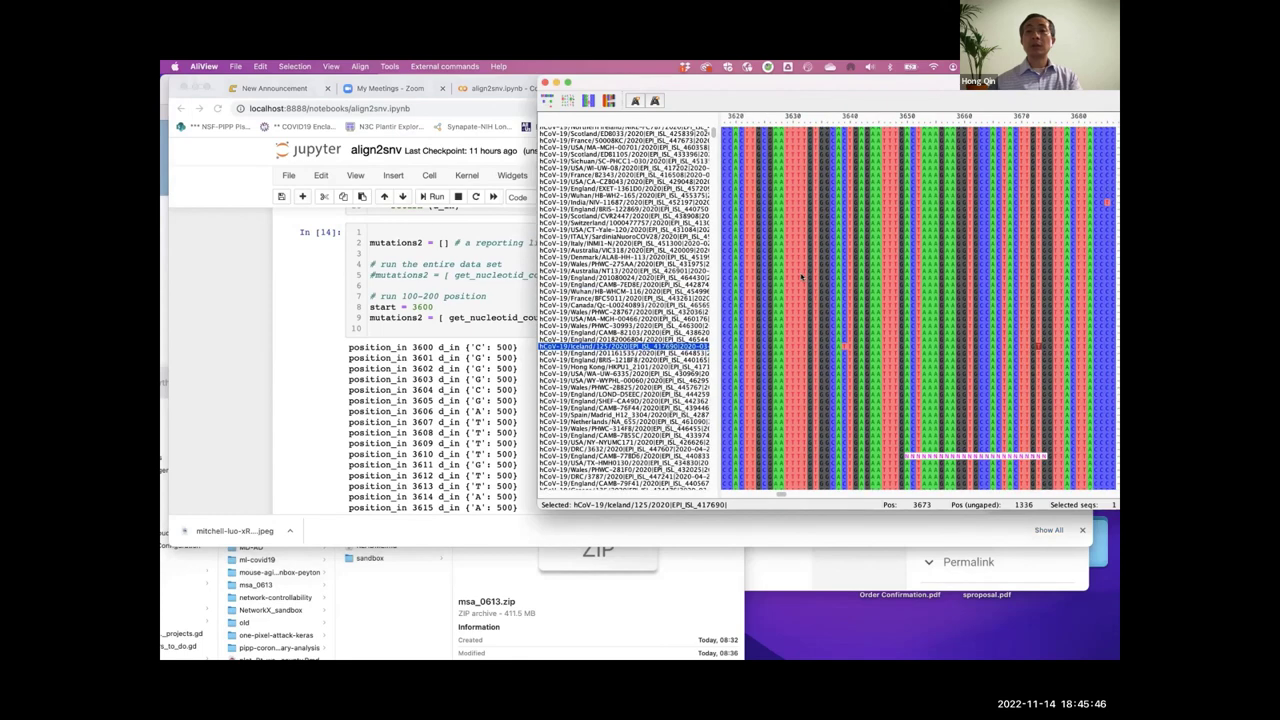
scroll(802, 277, "right", 3)
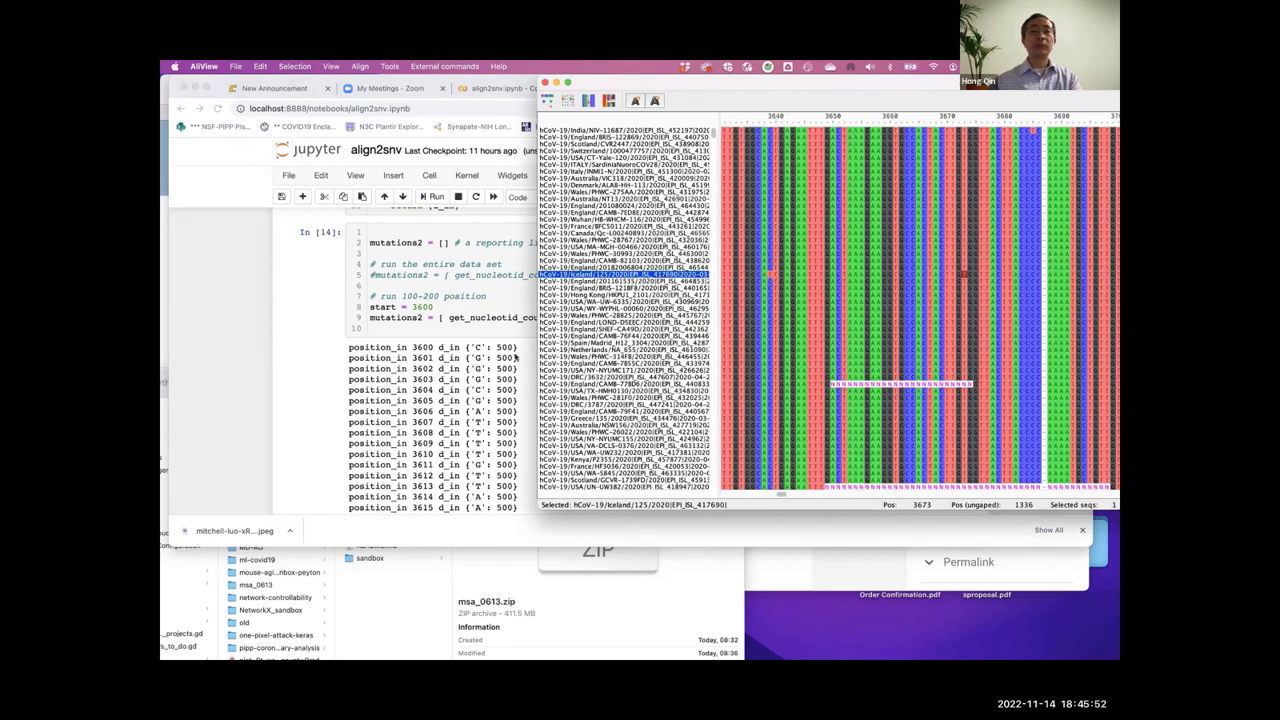
- Extend the mutations2 range to start+45 and run the cell
left_click(515, 357)
left_click(818, 317)
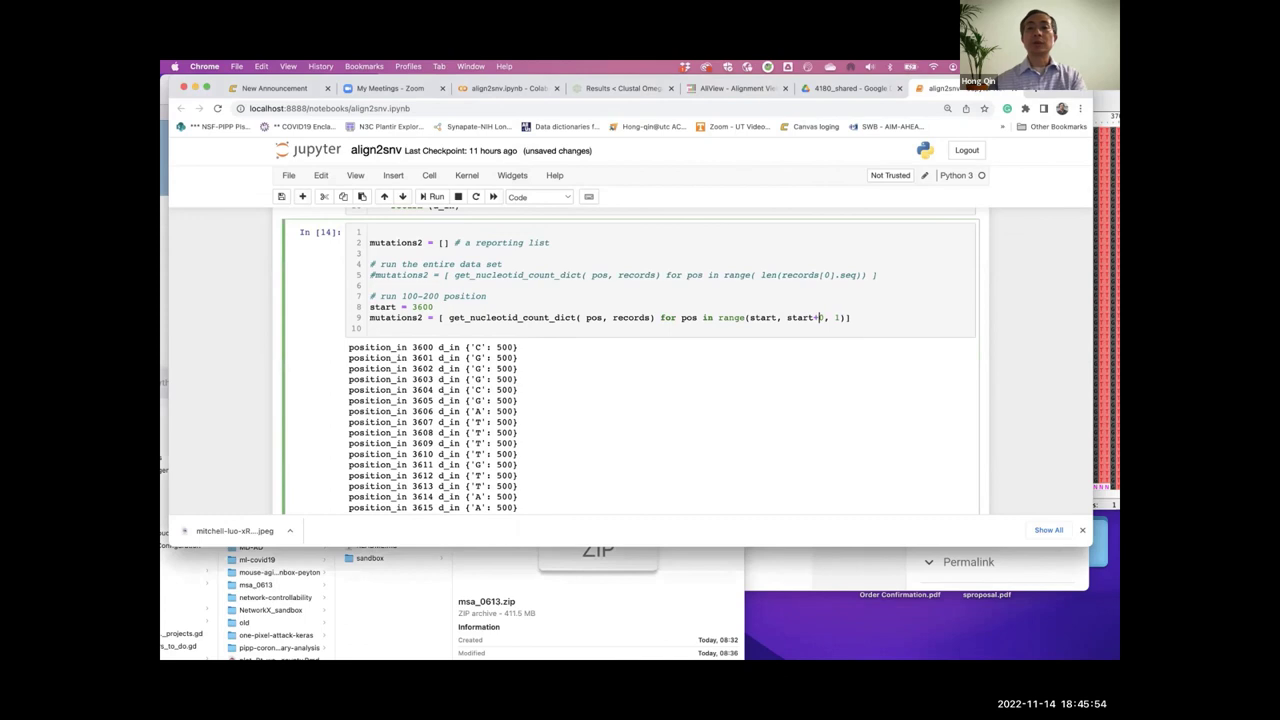
key("Delete")
type("45")
key("shift+Return")
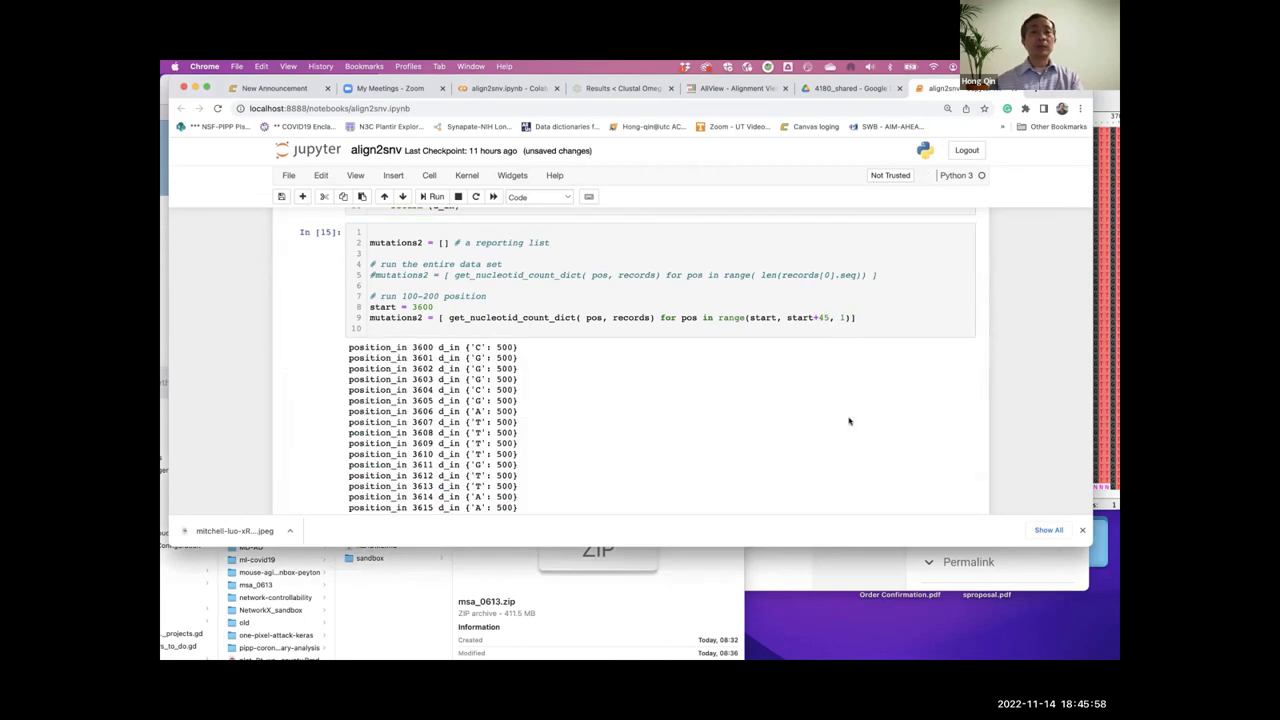
- Review output through position 3644, where 3639 shows C 497, T 2, N 1
scroll(849, 421, "down", 5)
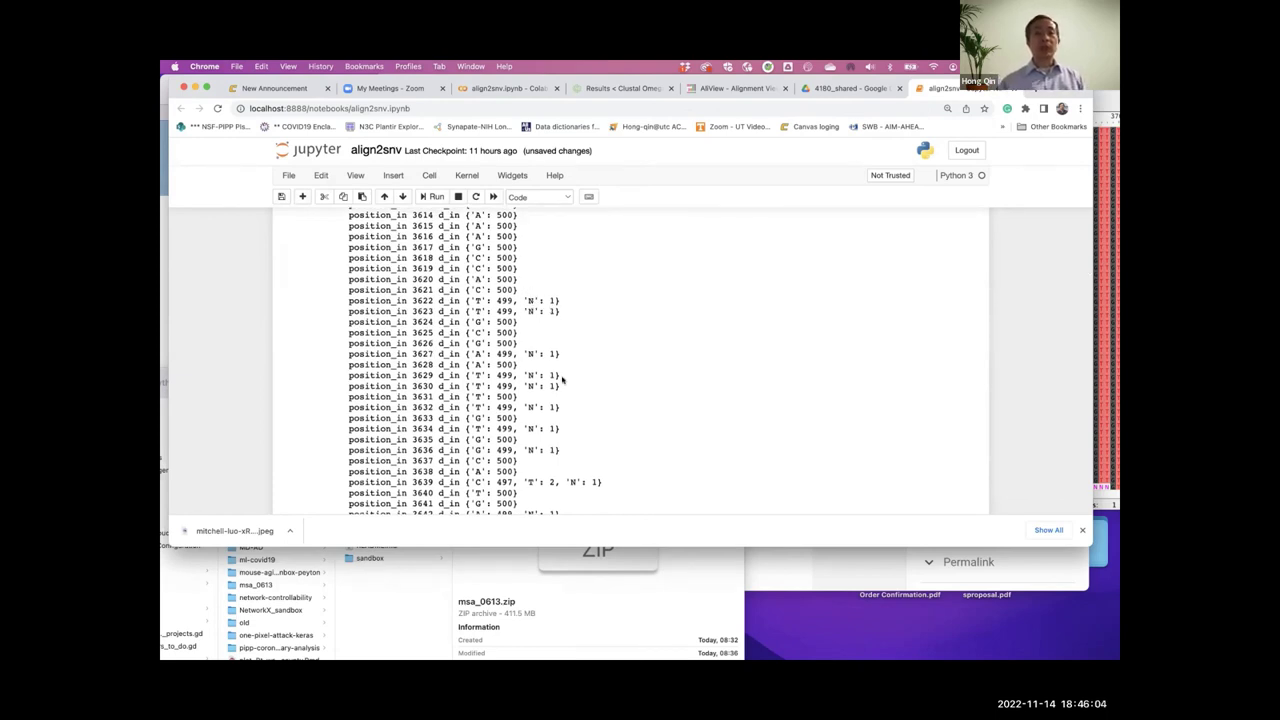
scroll(563, 379, "down", 2)
left_click(427, 452)
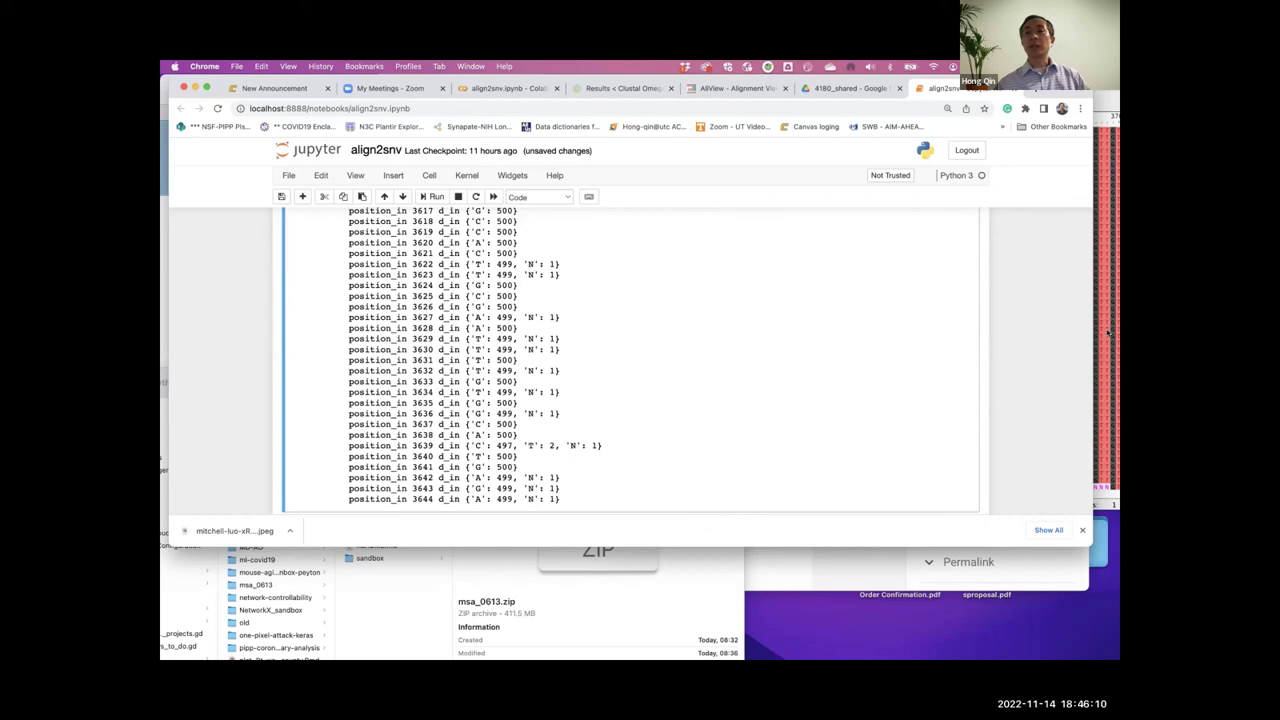
key("super+Tab")
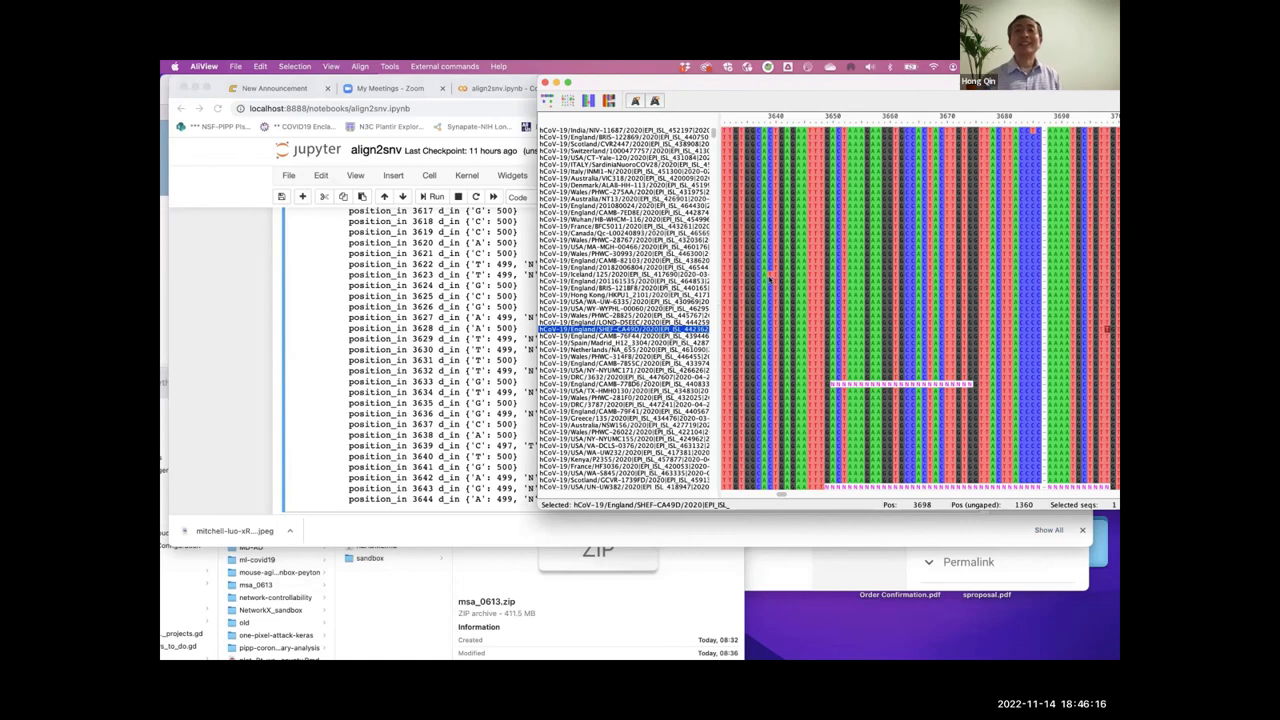
- Highlight the single-N positions and the 'T': 2 count at position 3639
left_click(497, 397)
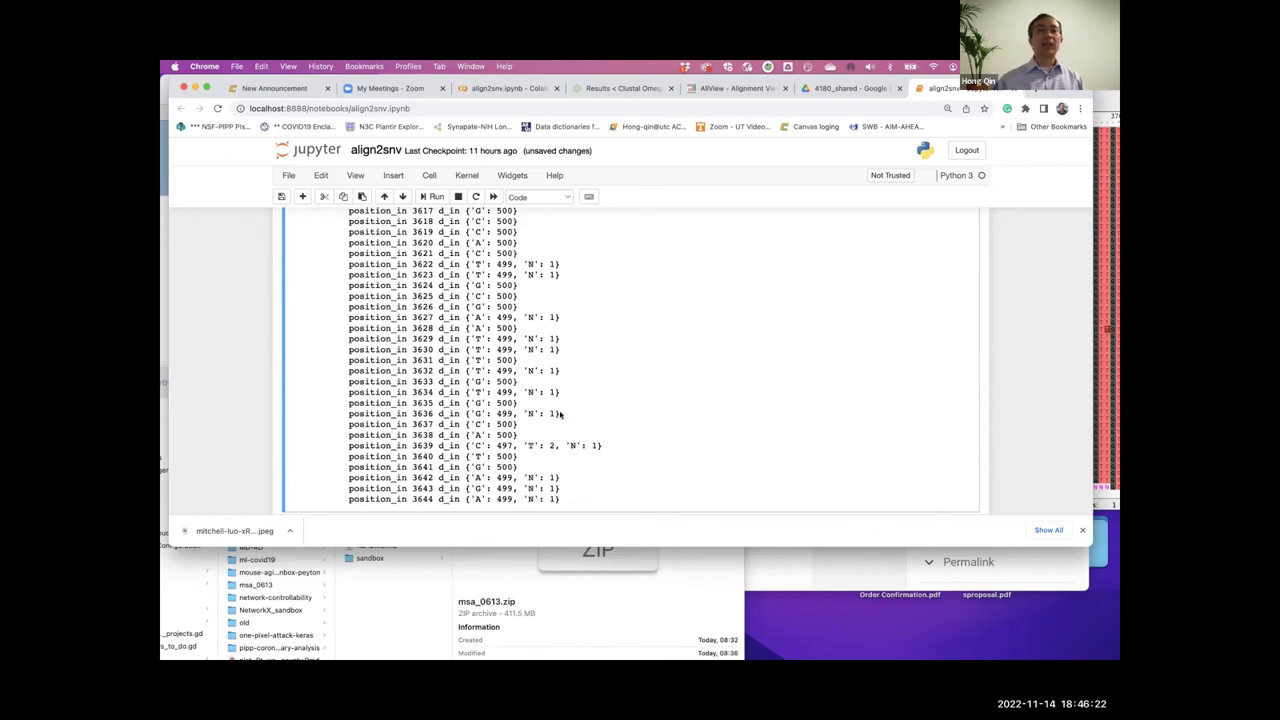
left_click_drag(562, 413, 531, 264)
left_click(531, 264)
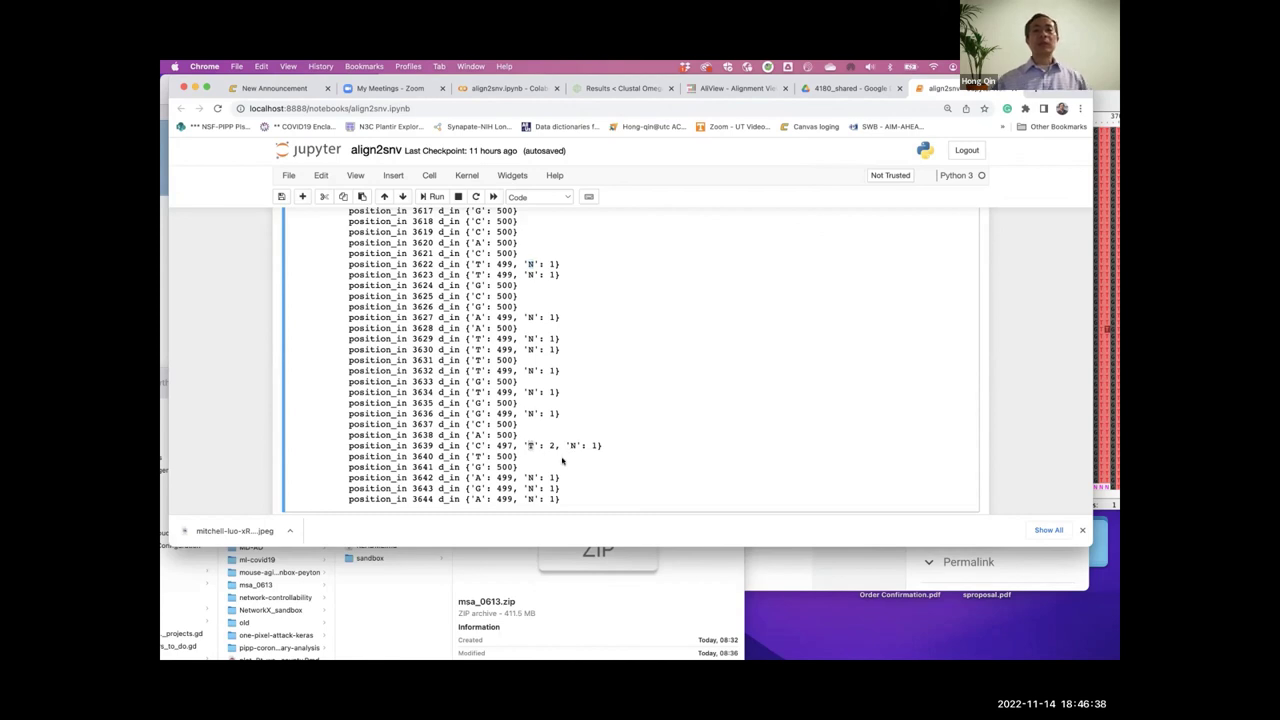
left_click_drag(556, 445, 522, 445)
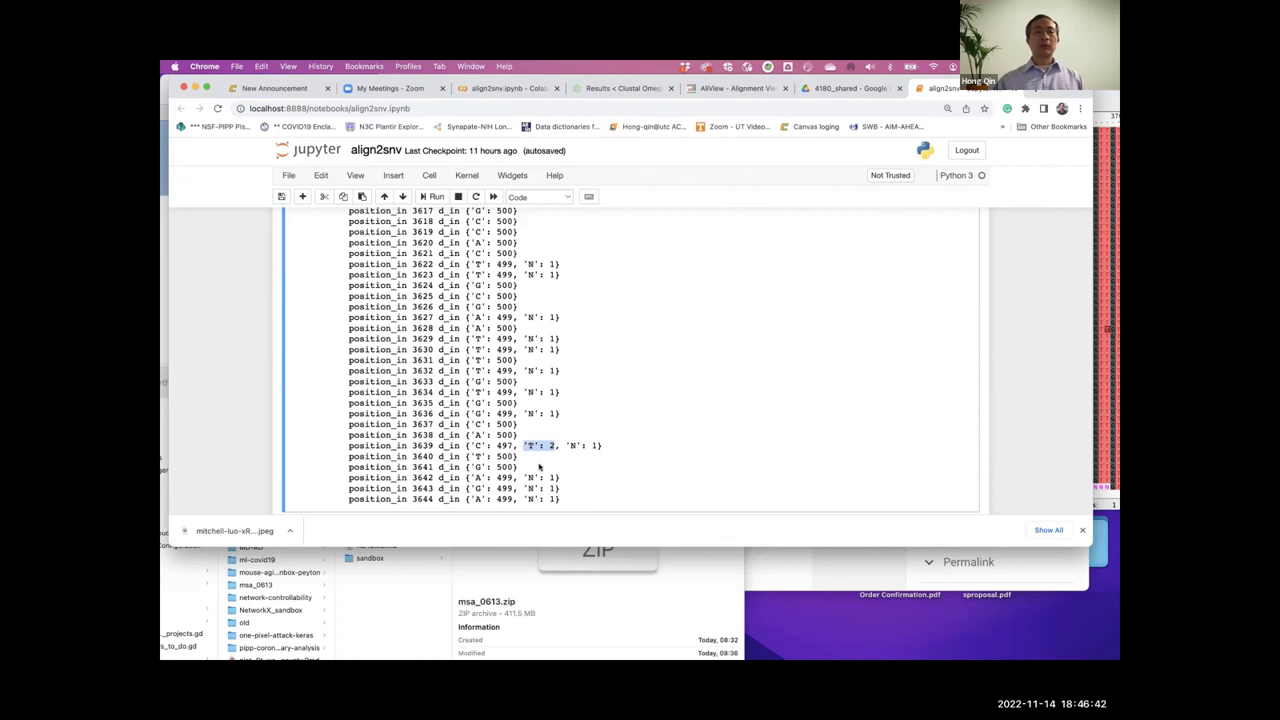
scroll(538, 460, "down", 1)
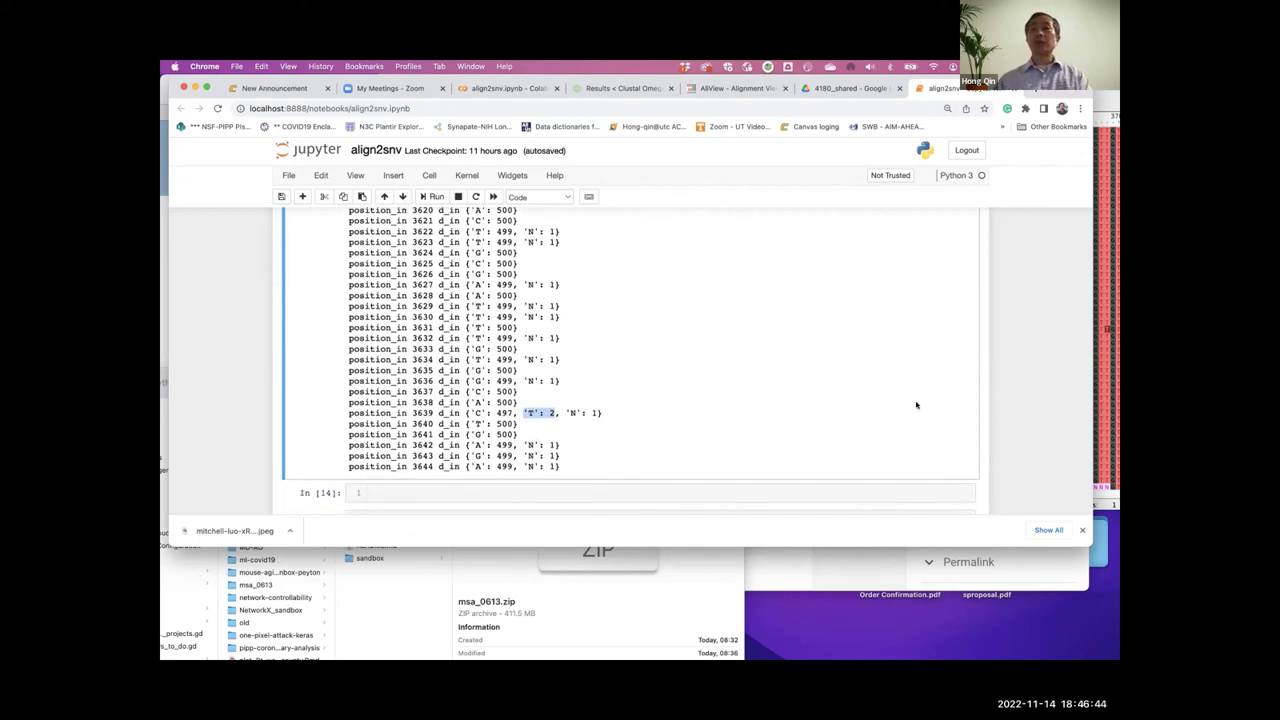
- Inspect the Iceland/125 sequence at alignment column 3639, then return to the notebook
key("super+Tab")
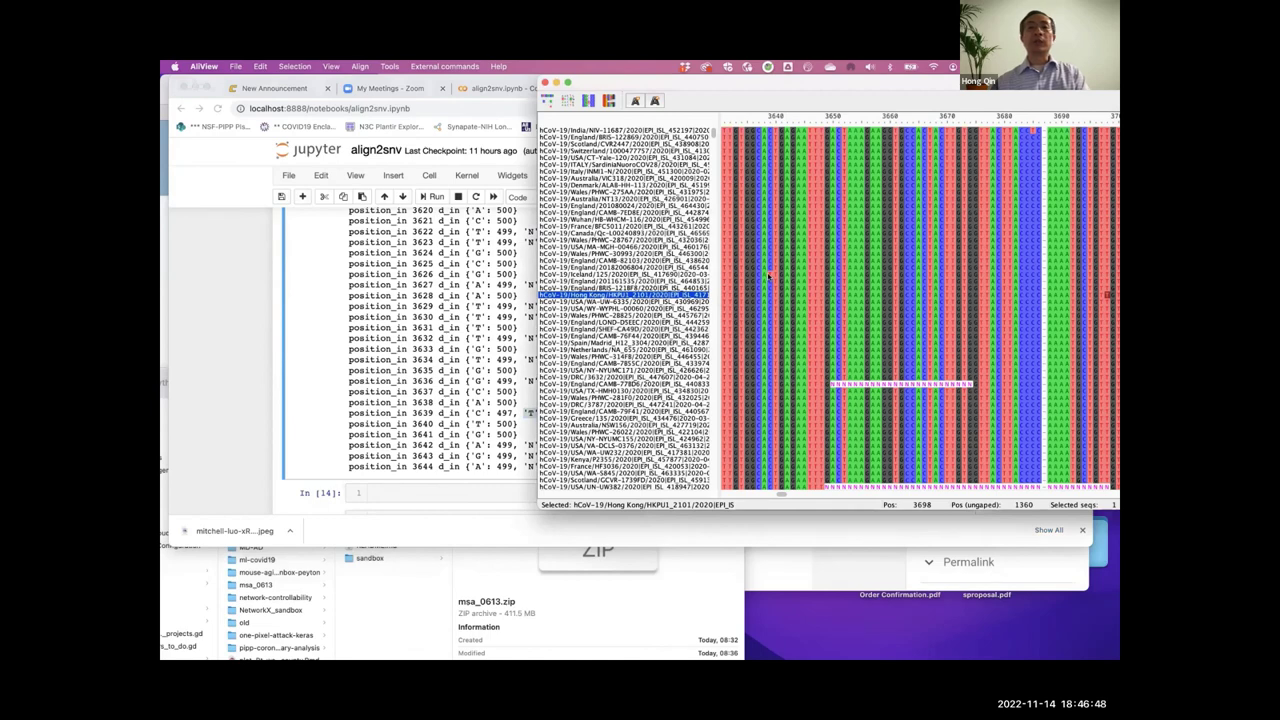
left_click(770, 274)
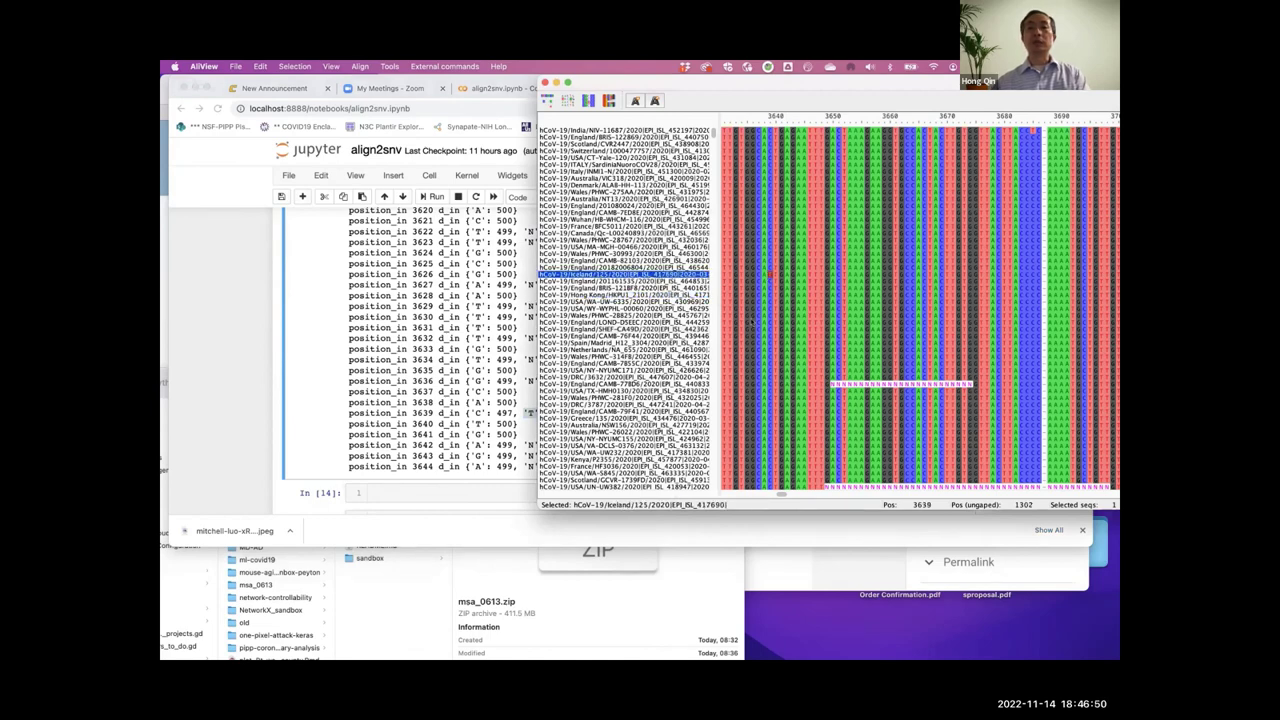
scroll(769, 186, "right", 5)
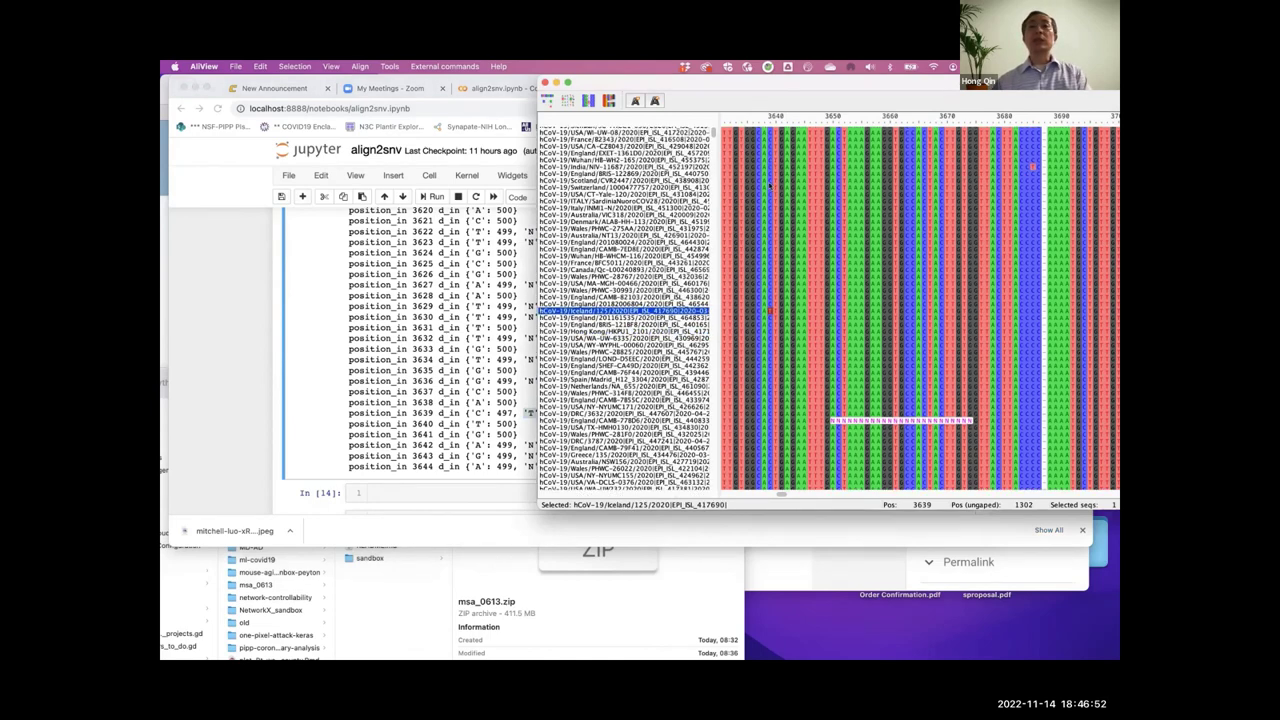
scroll(769, 186, "right", 8)
scroll(769, 186, "up", 3)
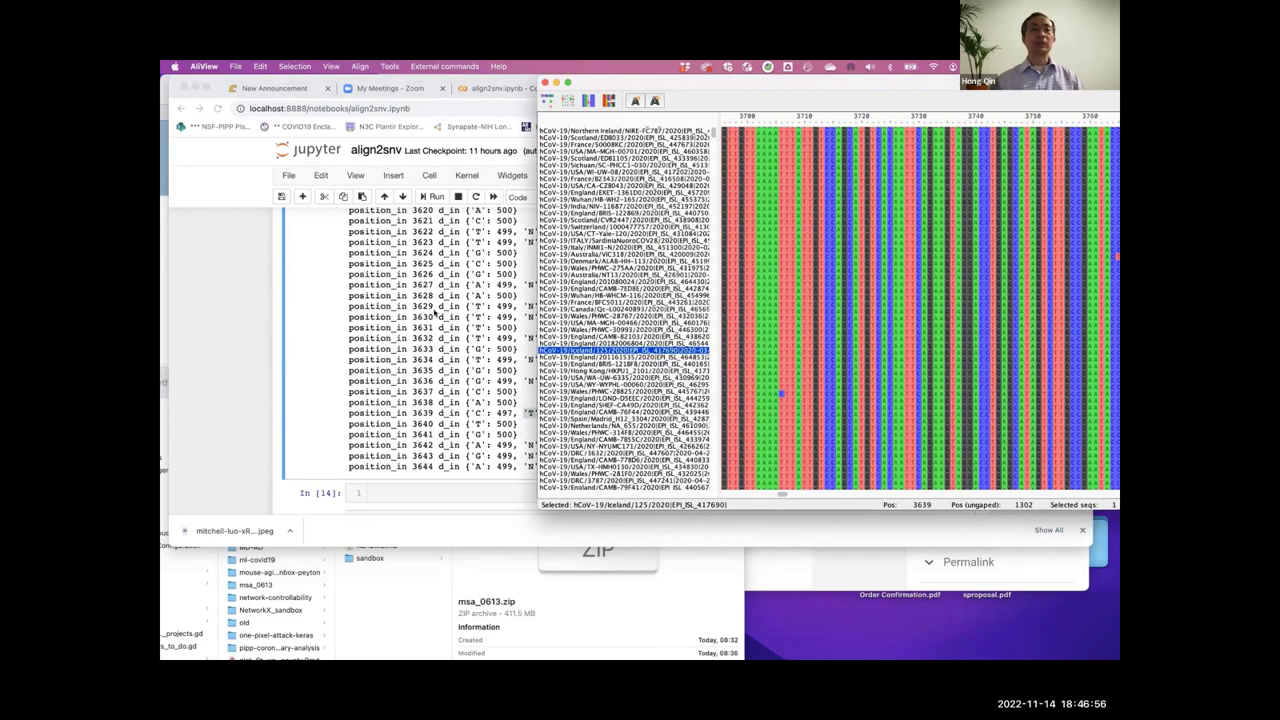
left_click(532, 422)
left_click(557, 409)
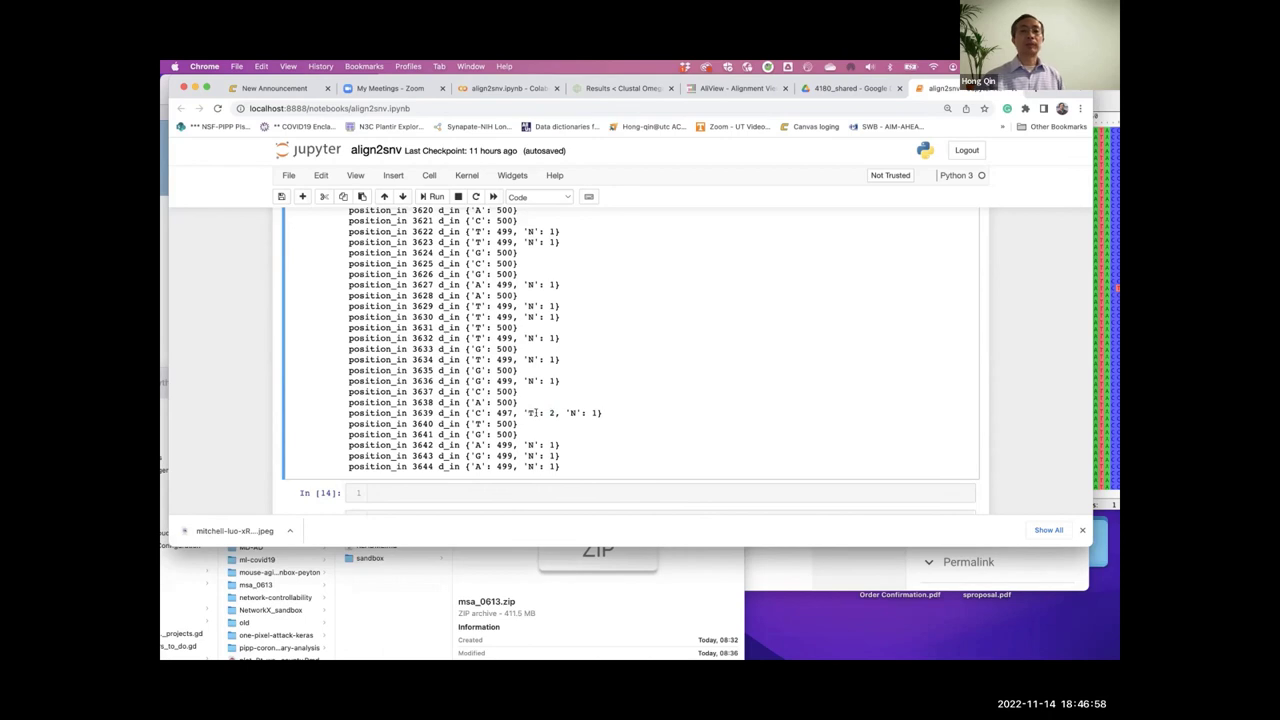
left_click_drag(556, 412, 524, 412)
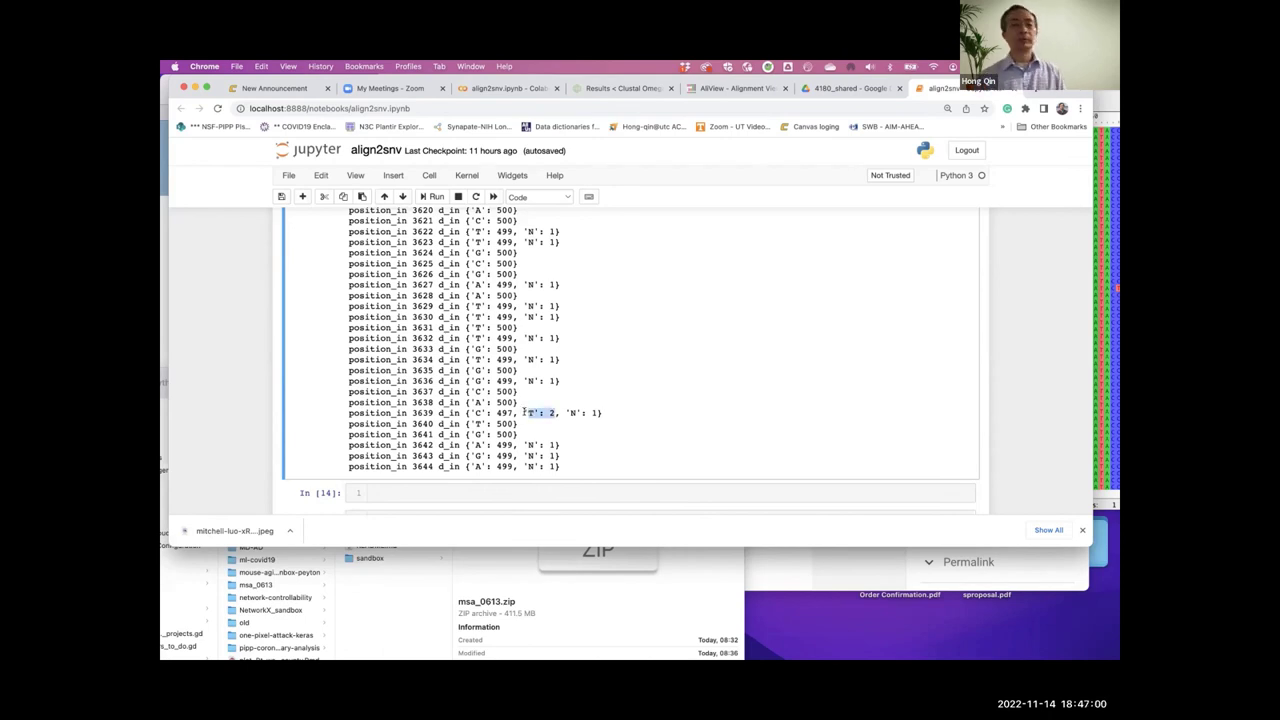
scroll(569, 428, "down", 5)
scroll(595, 380, "down", 1)
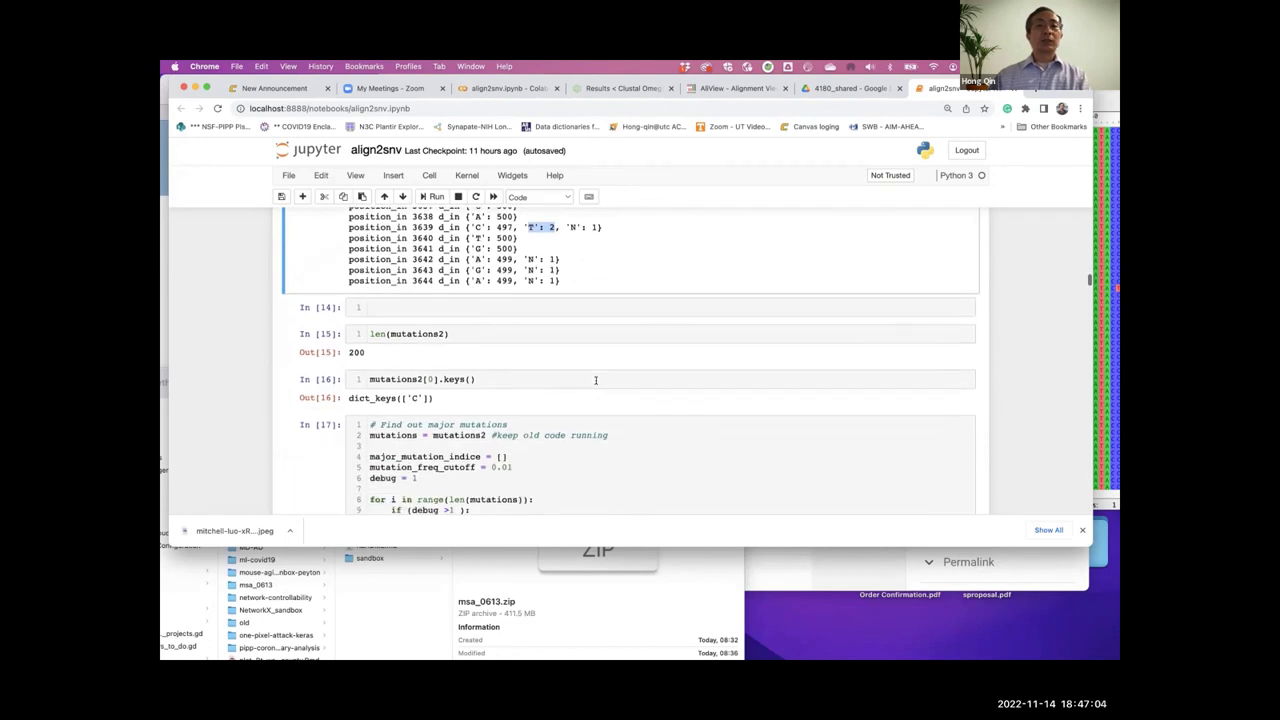
scroll(595, 380, "down", 4)
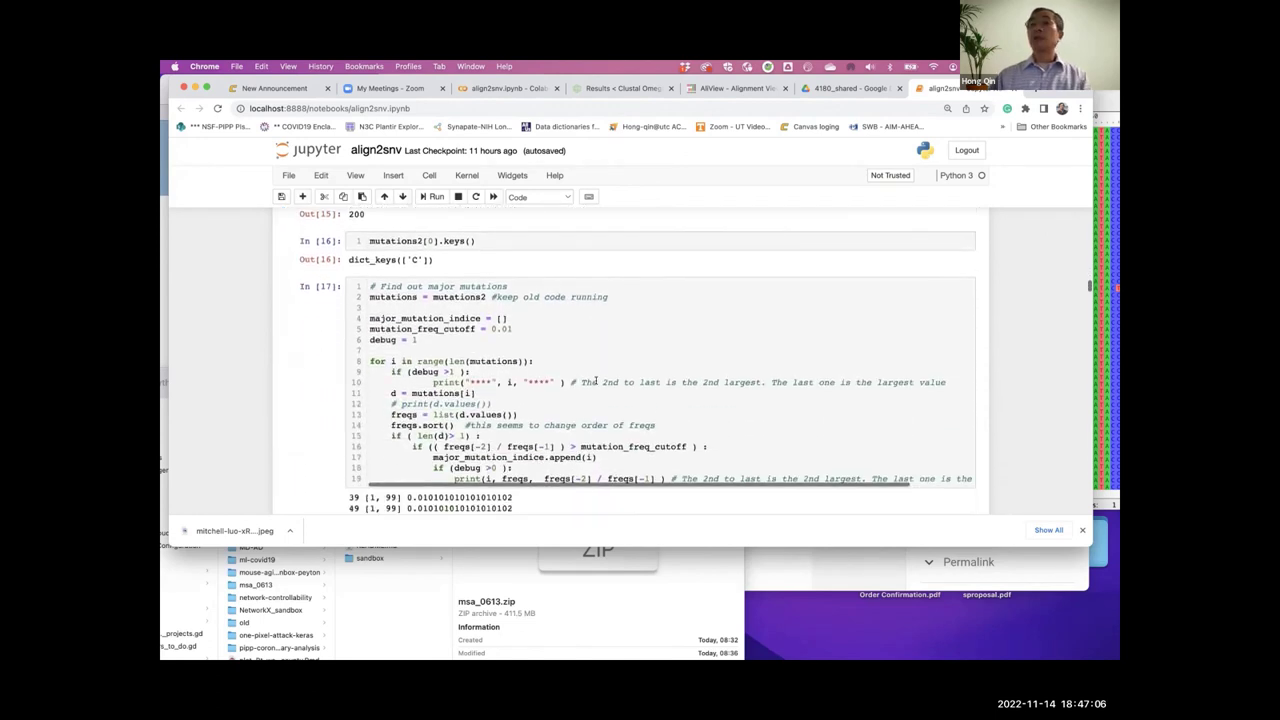
scroll(595, 380, "down", 2)
scroll(595, 380, "up", 1)
scroll(595, 380, "up", 6)
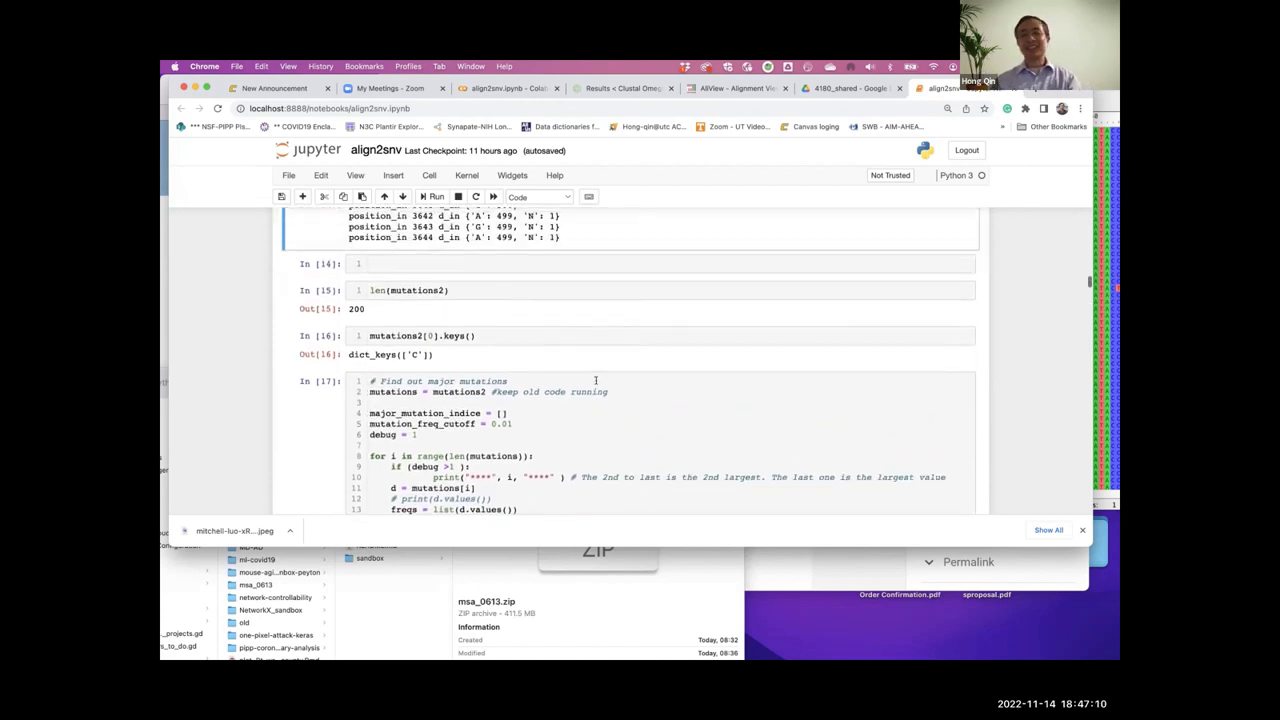
scroll(596, 384, "up", 1)
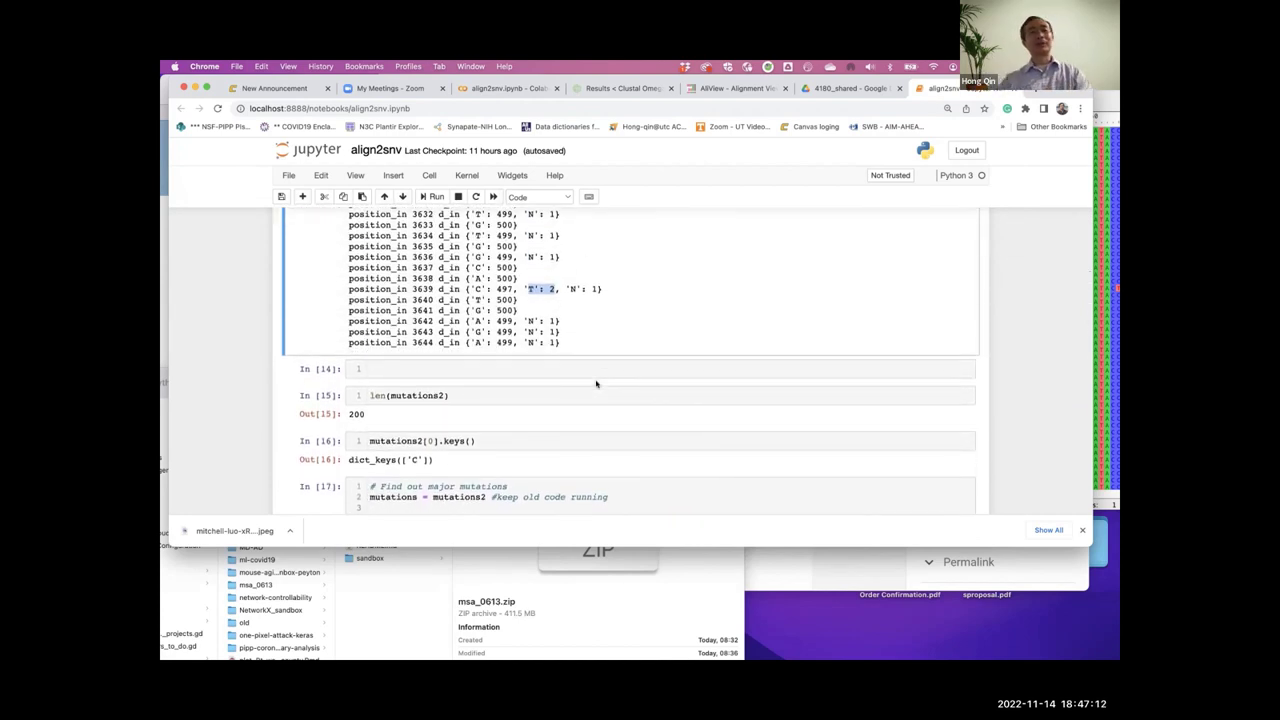